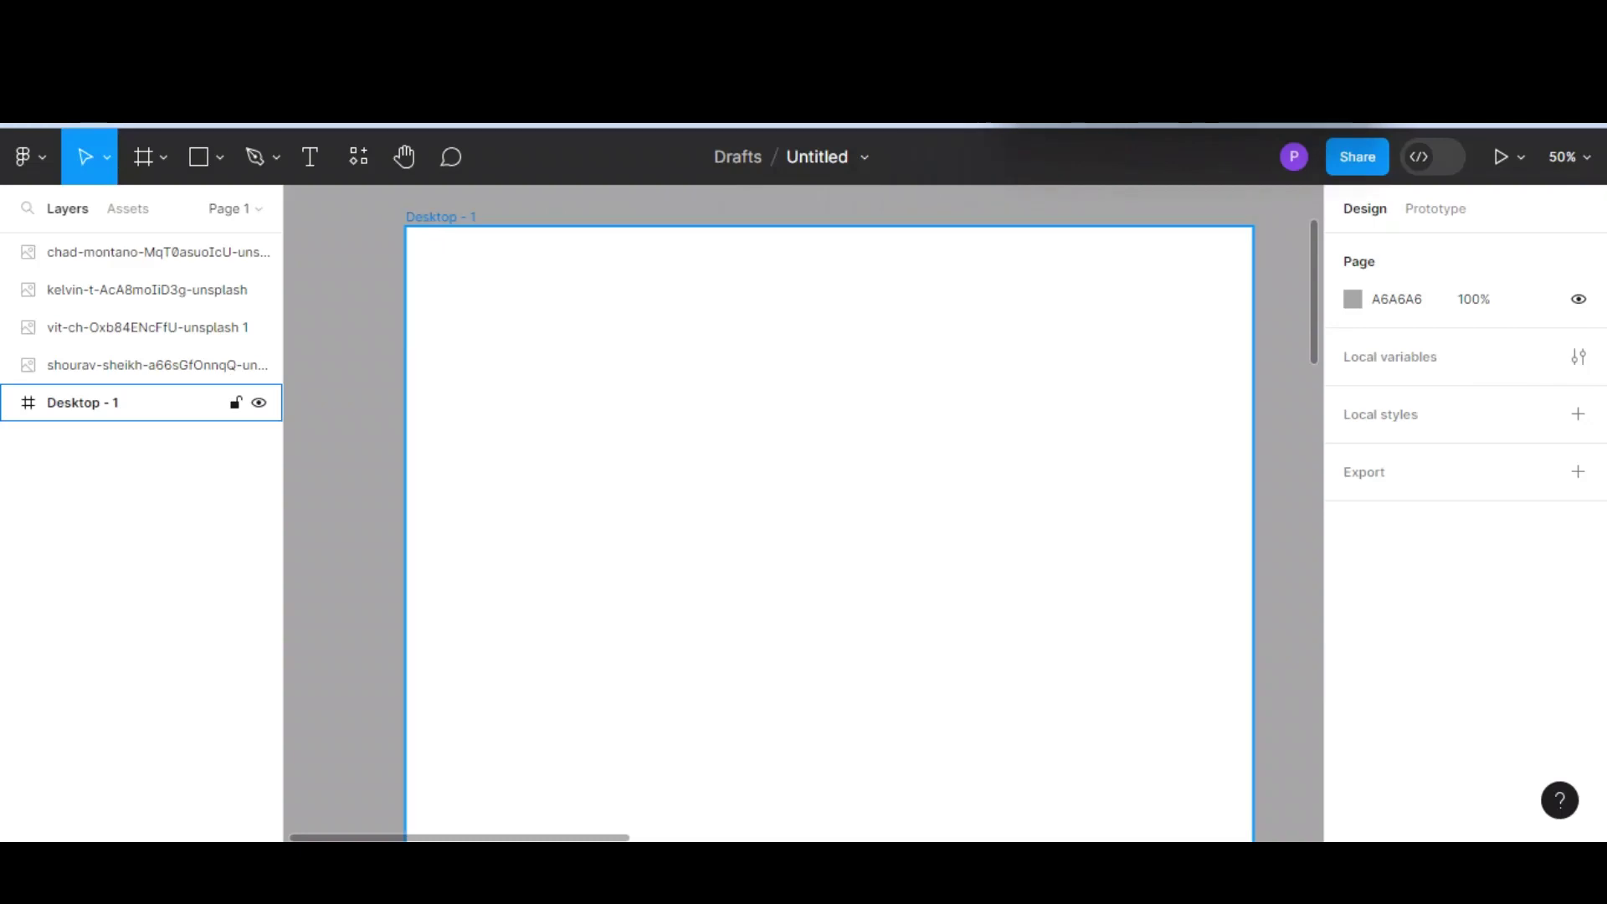
- Deselect the Desktop - 1 frame so the pizza image pastes into it
{"action": "key", "text": "Escape"}
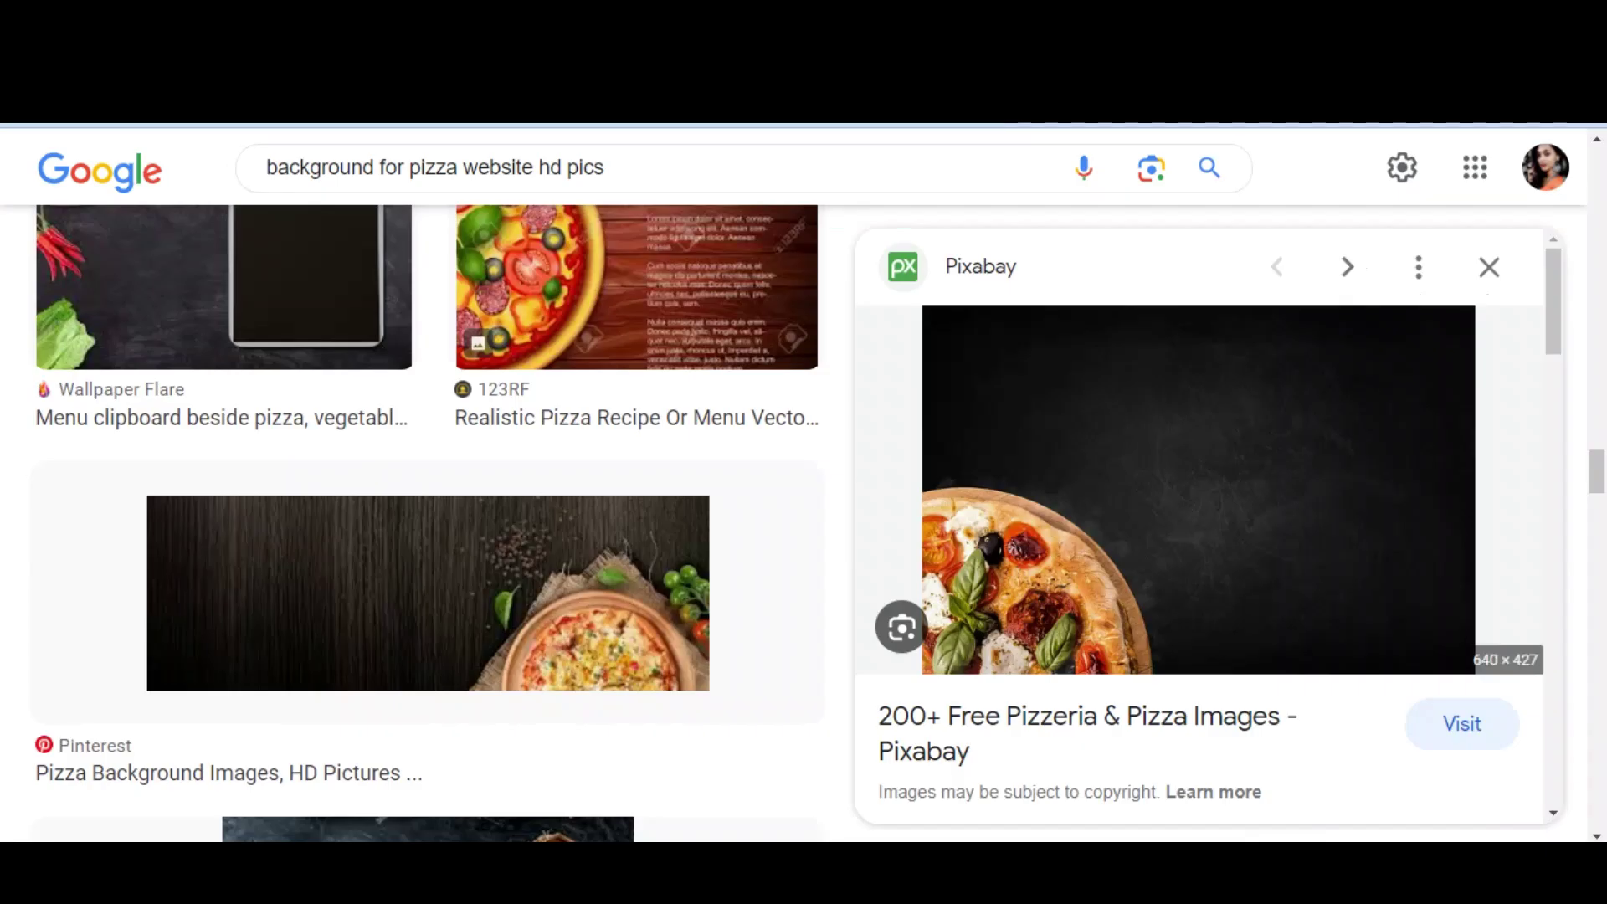
- Paste the pizza photo and scale it to 1442×962, flush with the frame's top-left edge
{"action": "key", "text": "ctrl+v"}
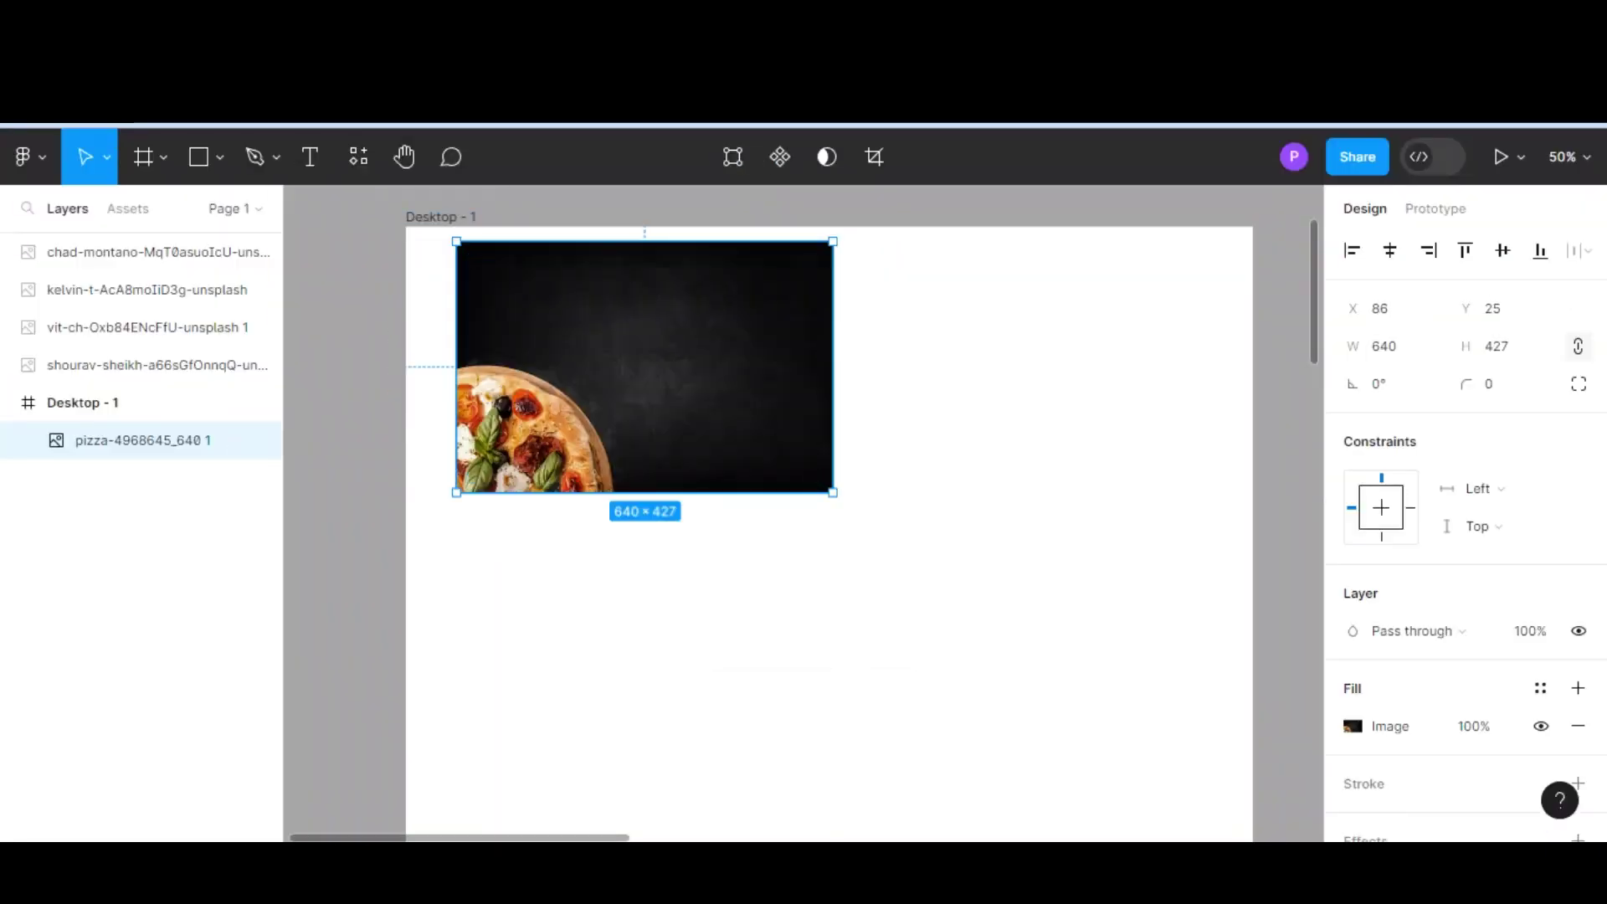
{"action": "left_click_drag", "start_coordinate": [832, 491], "coordinate": [1252, 771]}
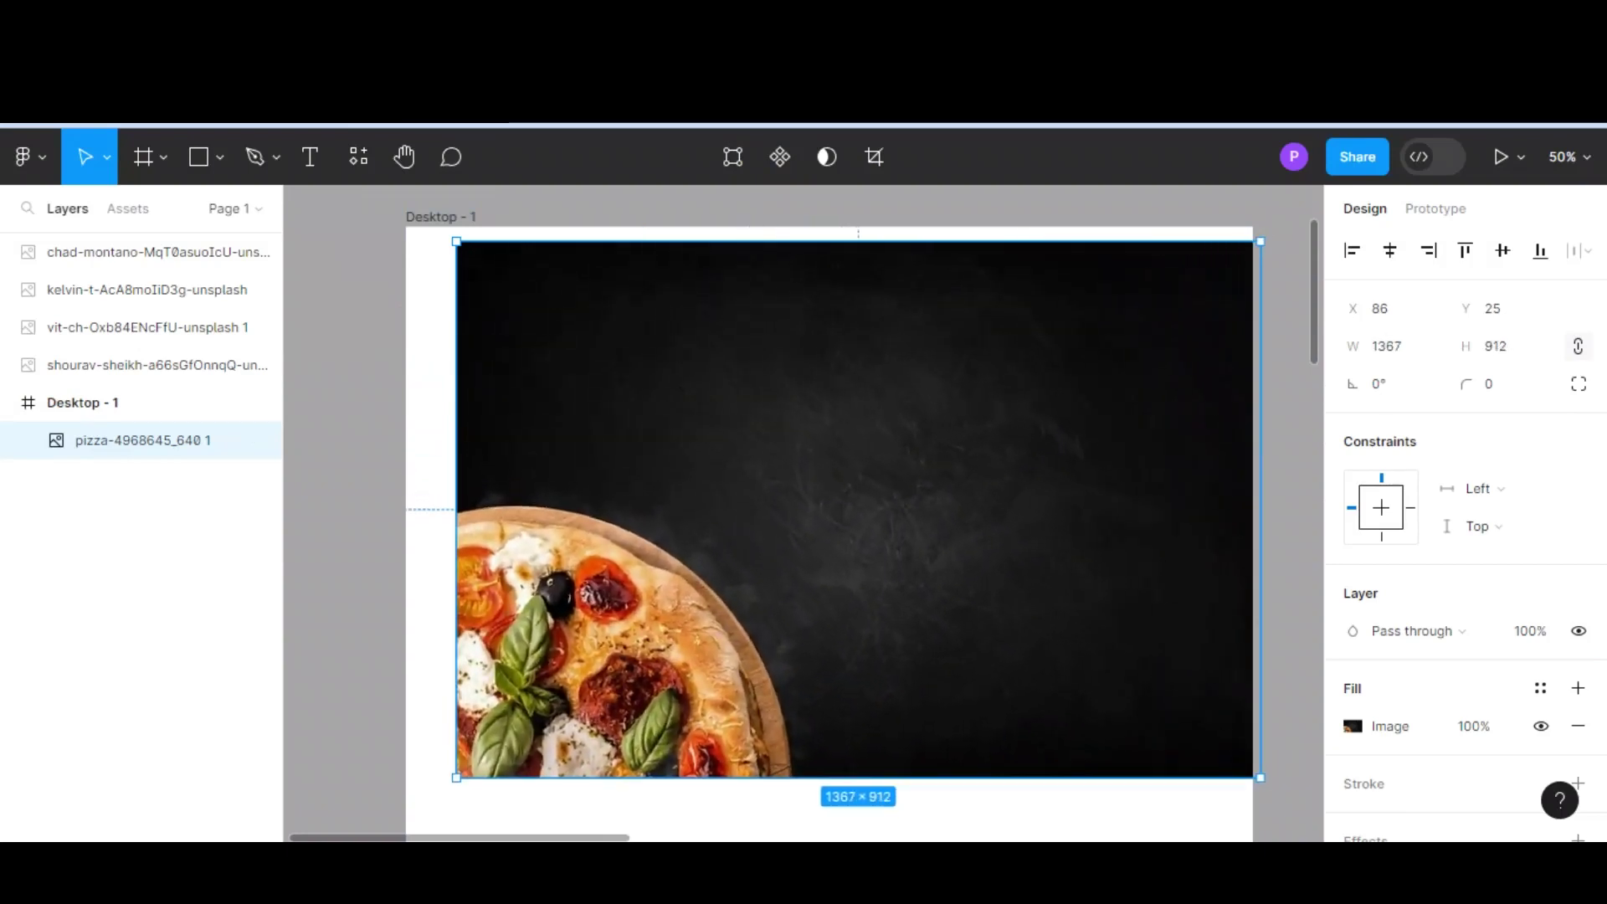
{"action": "left_click_drag", "start_coordinate": [457, 772], "coordinate": [406, 805]}
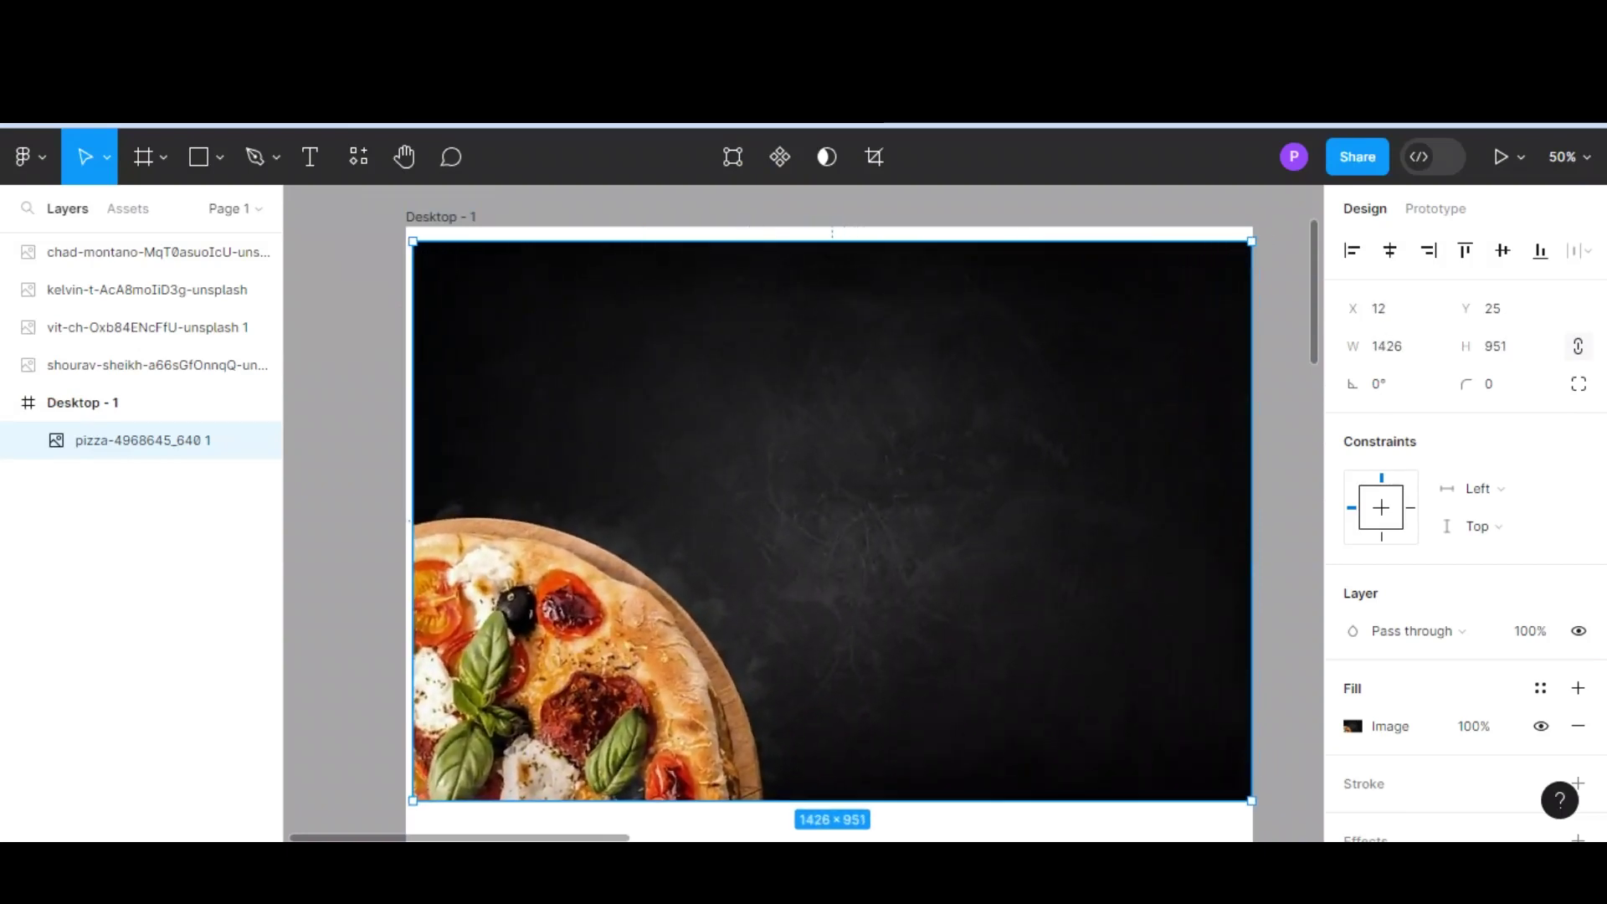
{"action": "left_click_drag", "start_coordinate": [502, 669], "coordinate": [502, 656]}
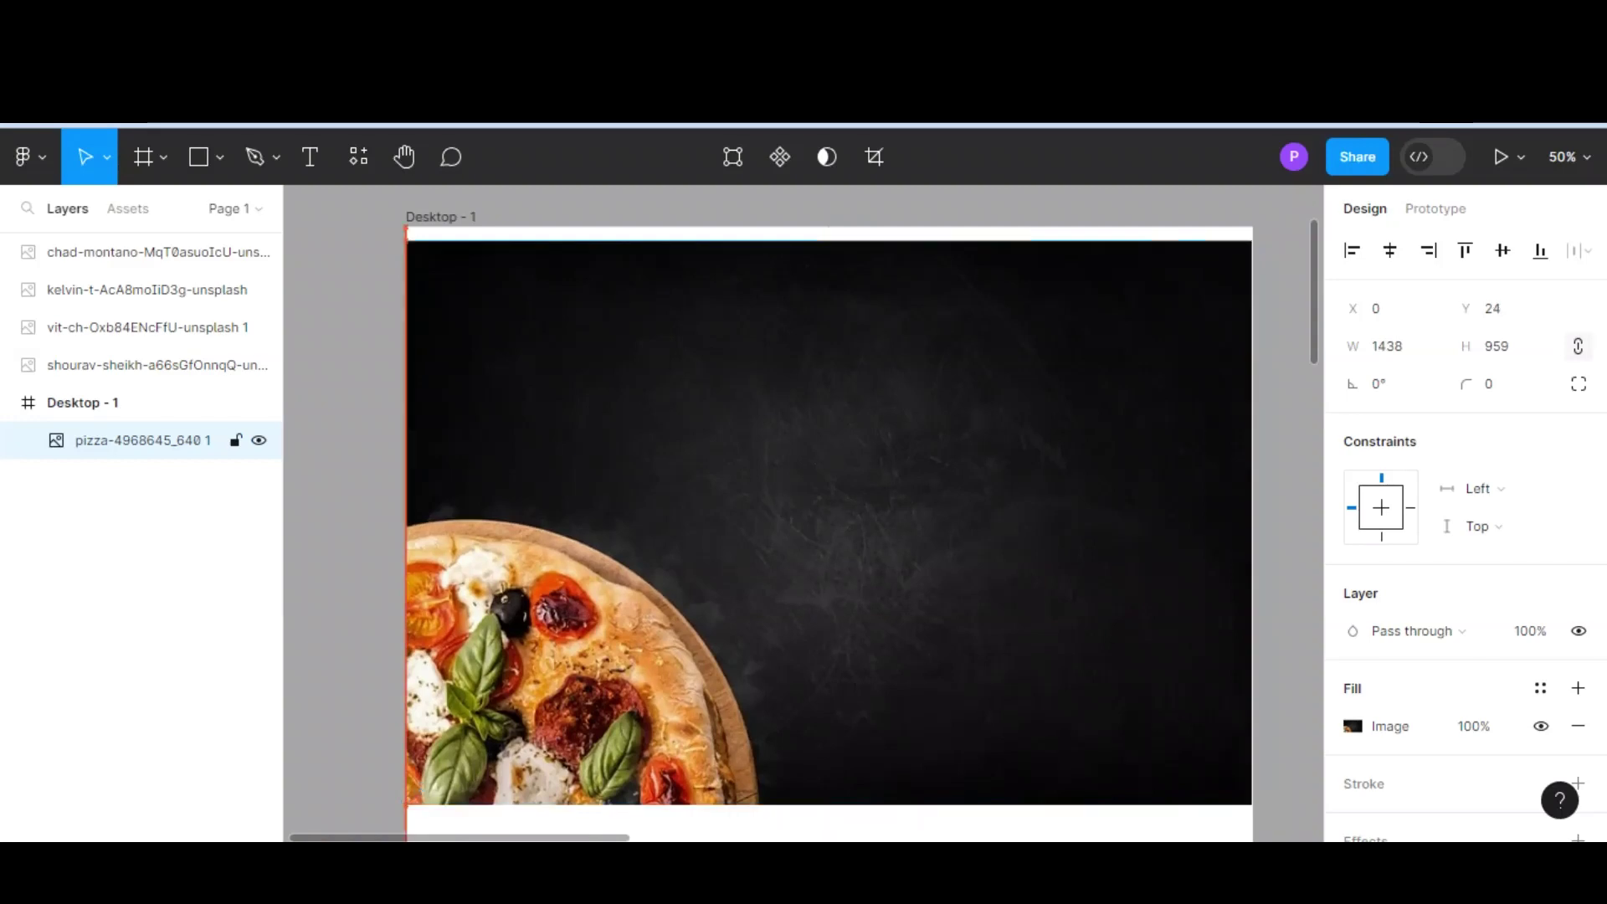
{"action": "key", "text": "Up"}
{"action": "key", "text": "Up"}
{"action": "key", "text": "Up"}
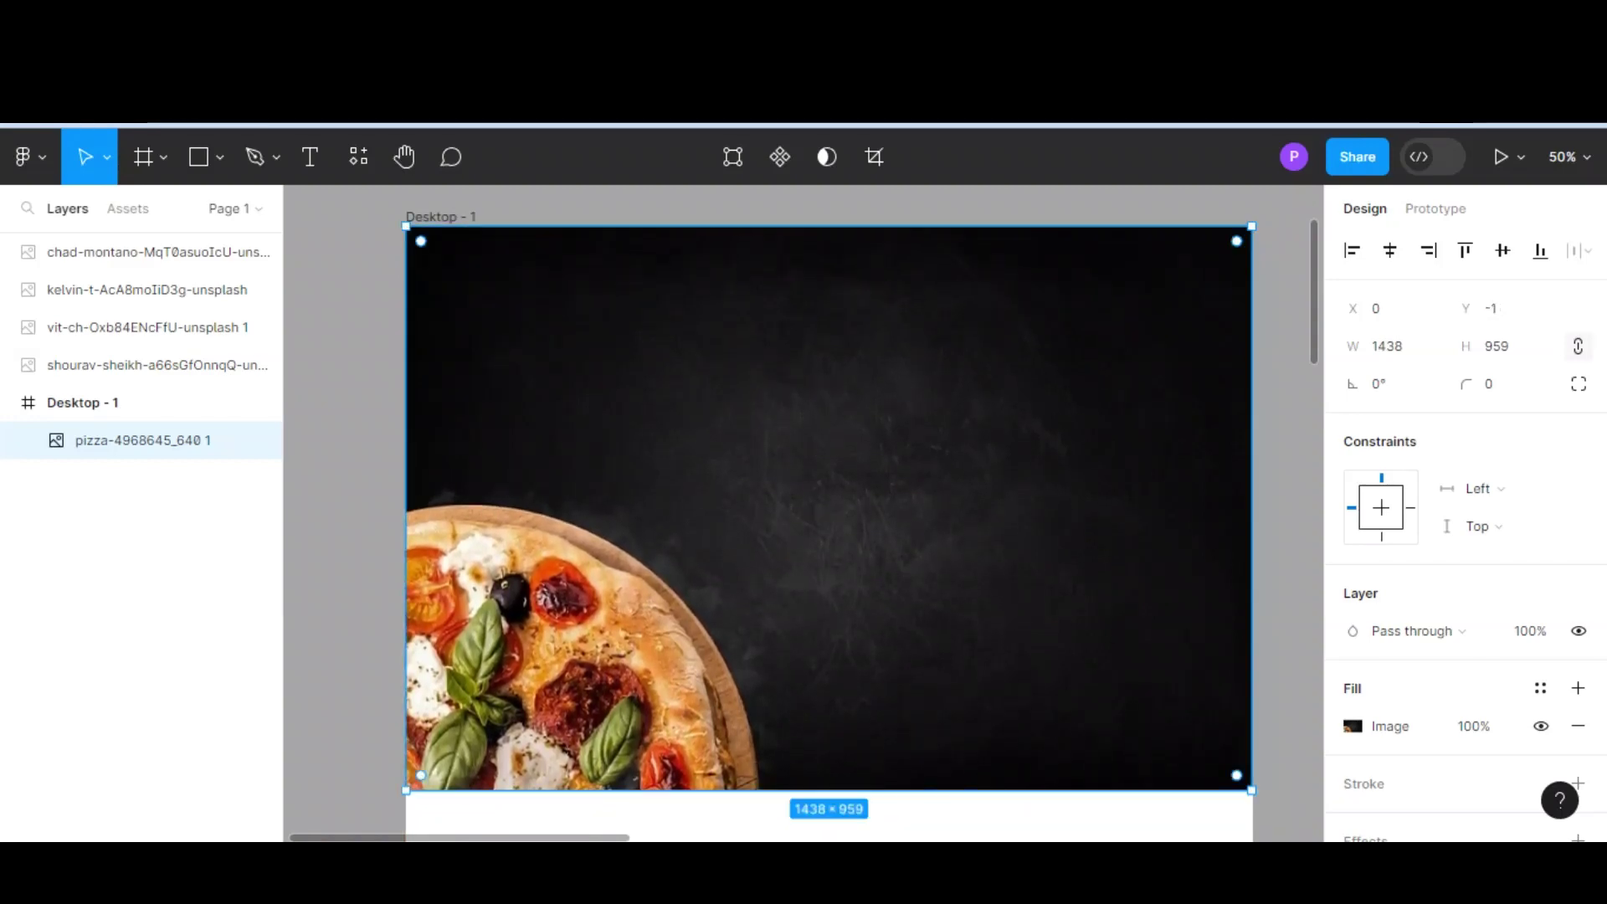
{"action": "left_click_drag", "start_coordinate": [1251, 790], "coordinate": [1254, 791]}
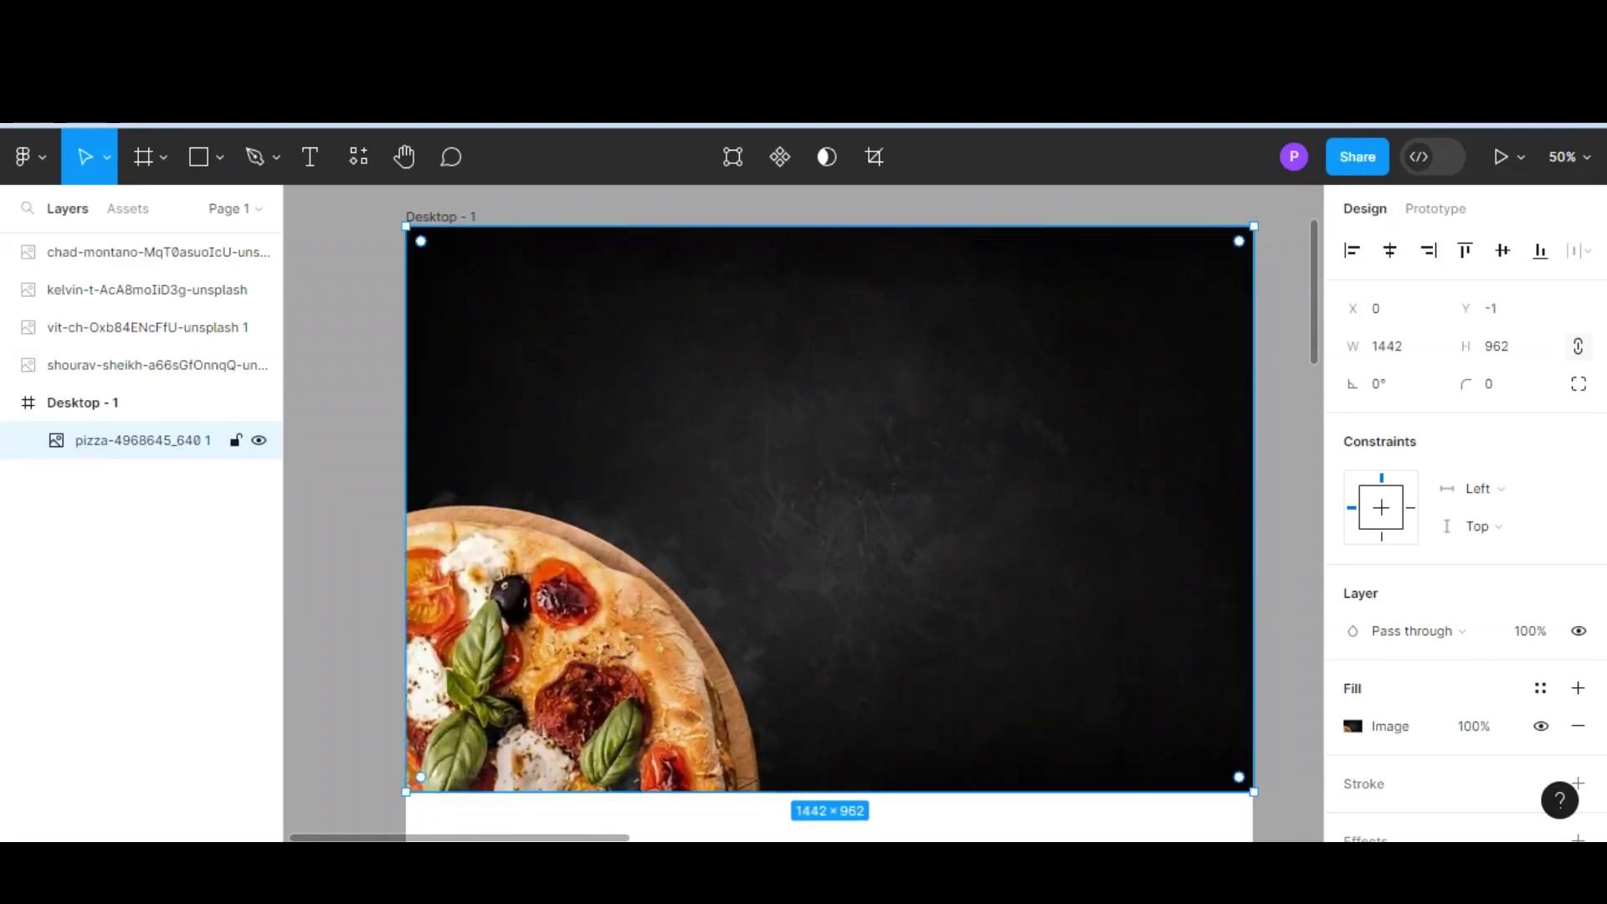
{"action": "key", "text": "Escape"}
- Add a Columns layout grid with a count of 12 to Desktop - 1
{"action": "left_click", "coordinate": [82, 402]}
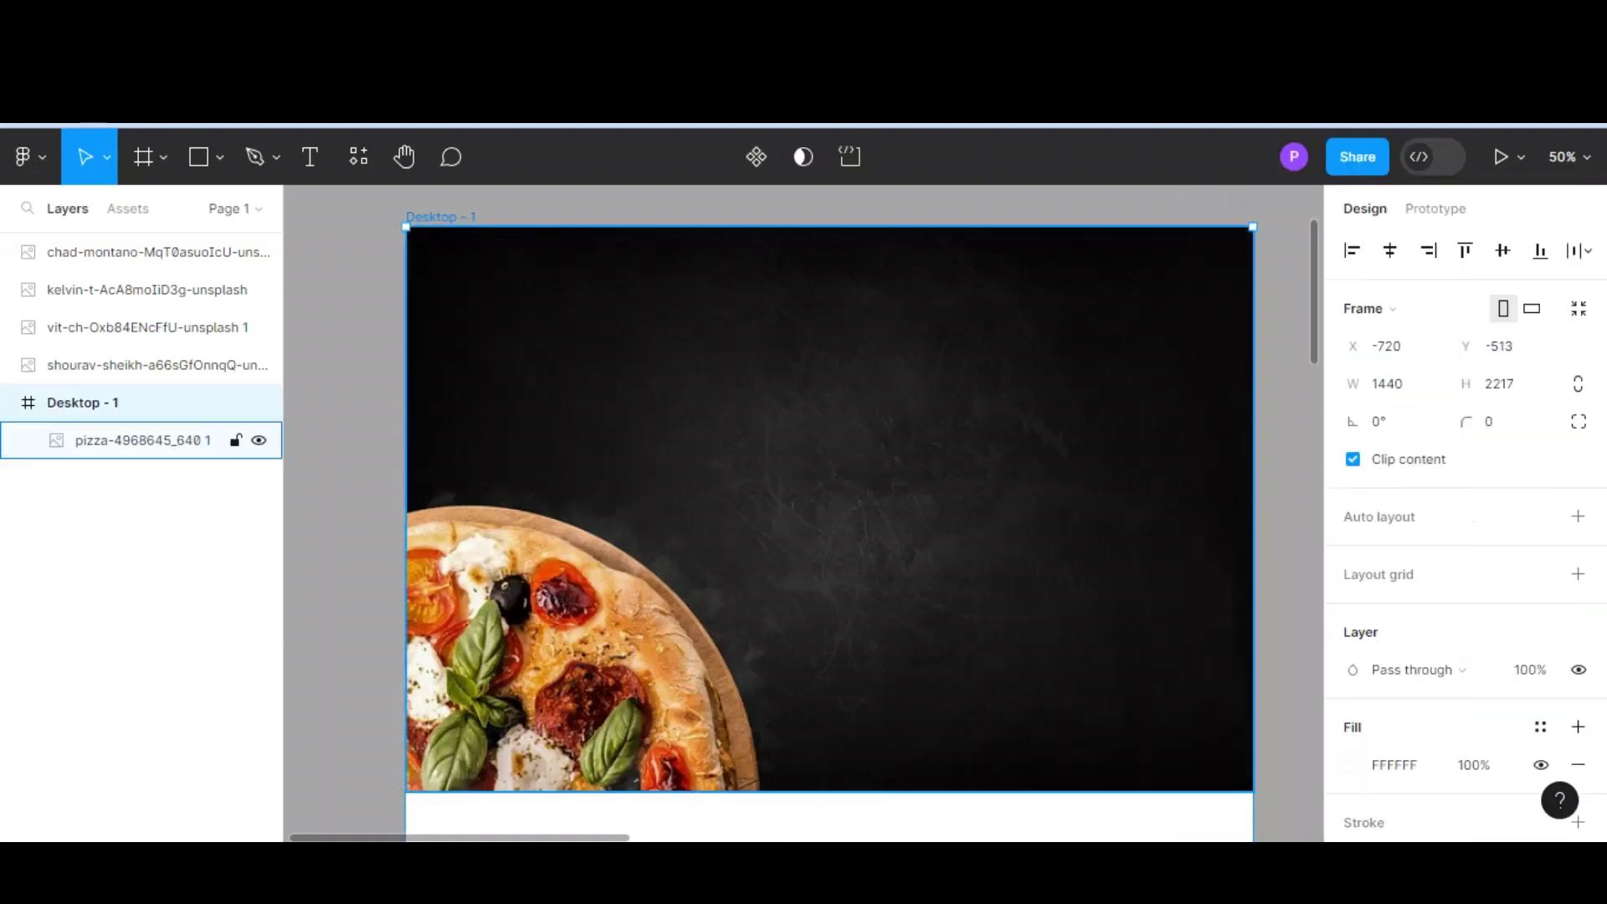
{"action": "left_click", "coordinate": [1578, 573]}
{"action": "left_click", "coordinate": [1353, 612]}
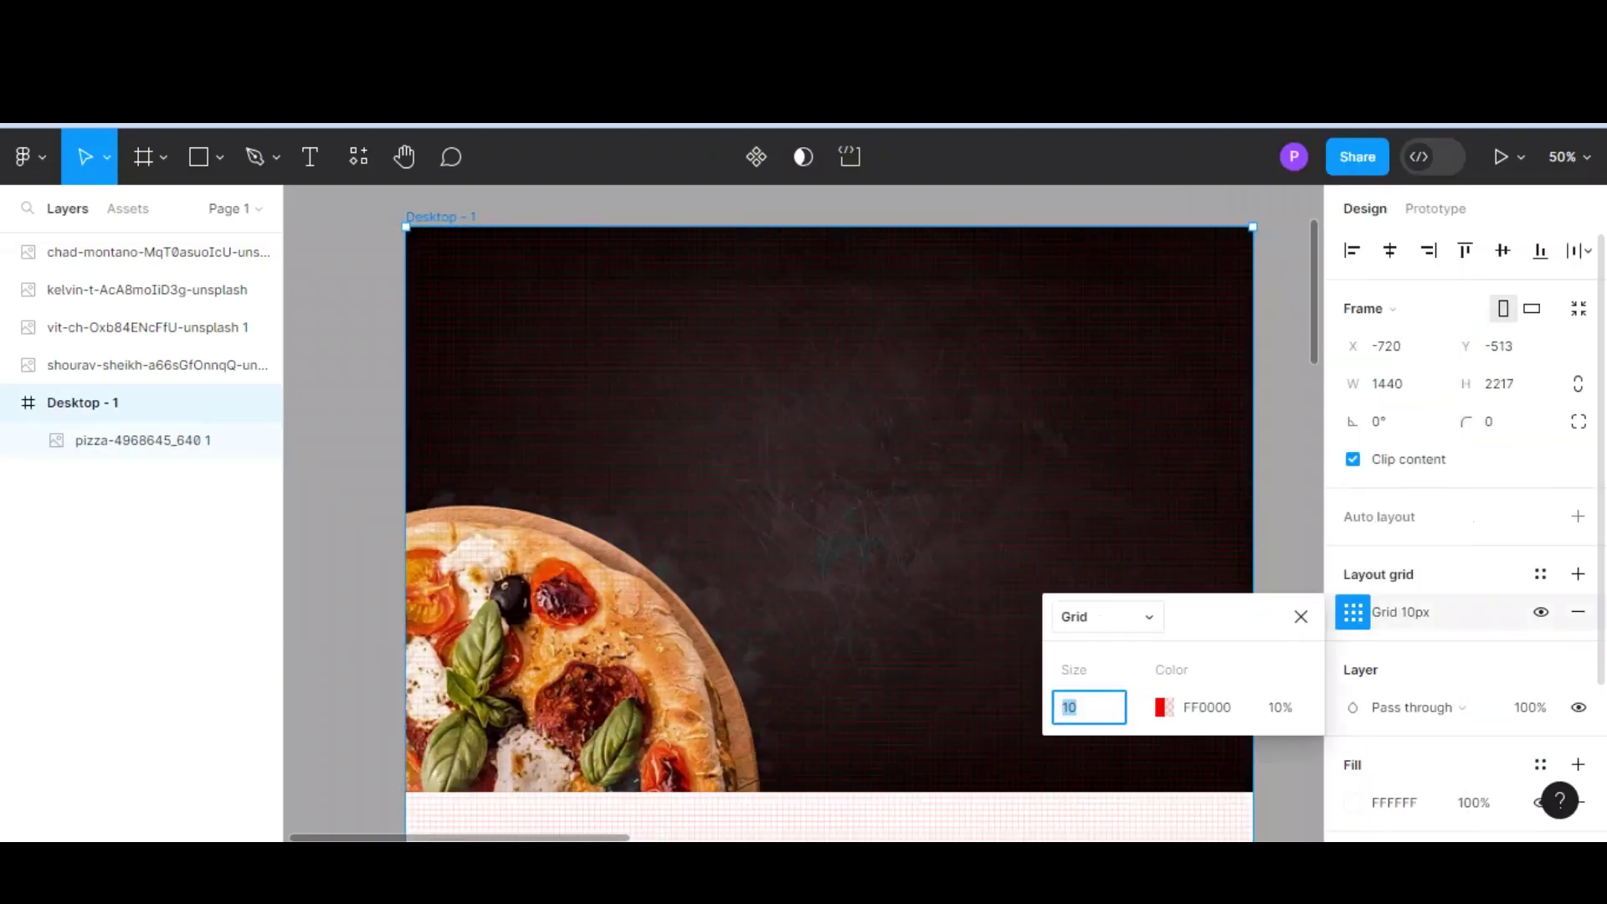
{"action": "left_click", "coordinate": [1078, 617]}
{"action": "left_click", "coordinate": [1106, 646]}
{"action": "type", "text": "12"}
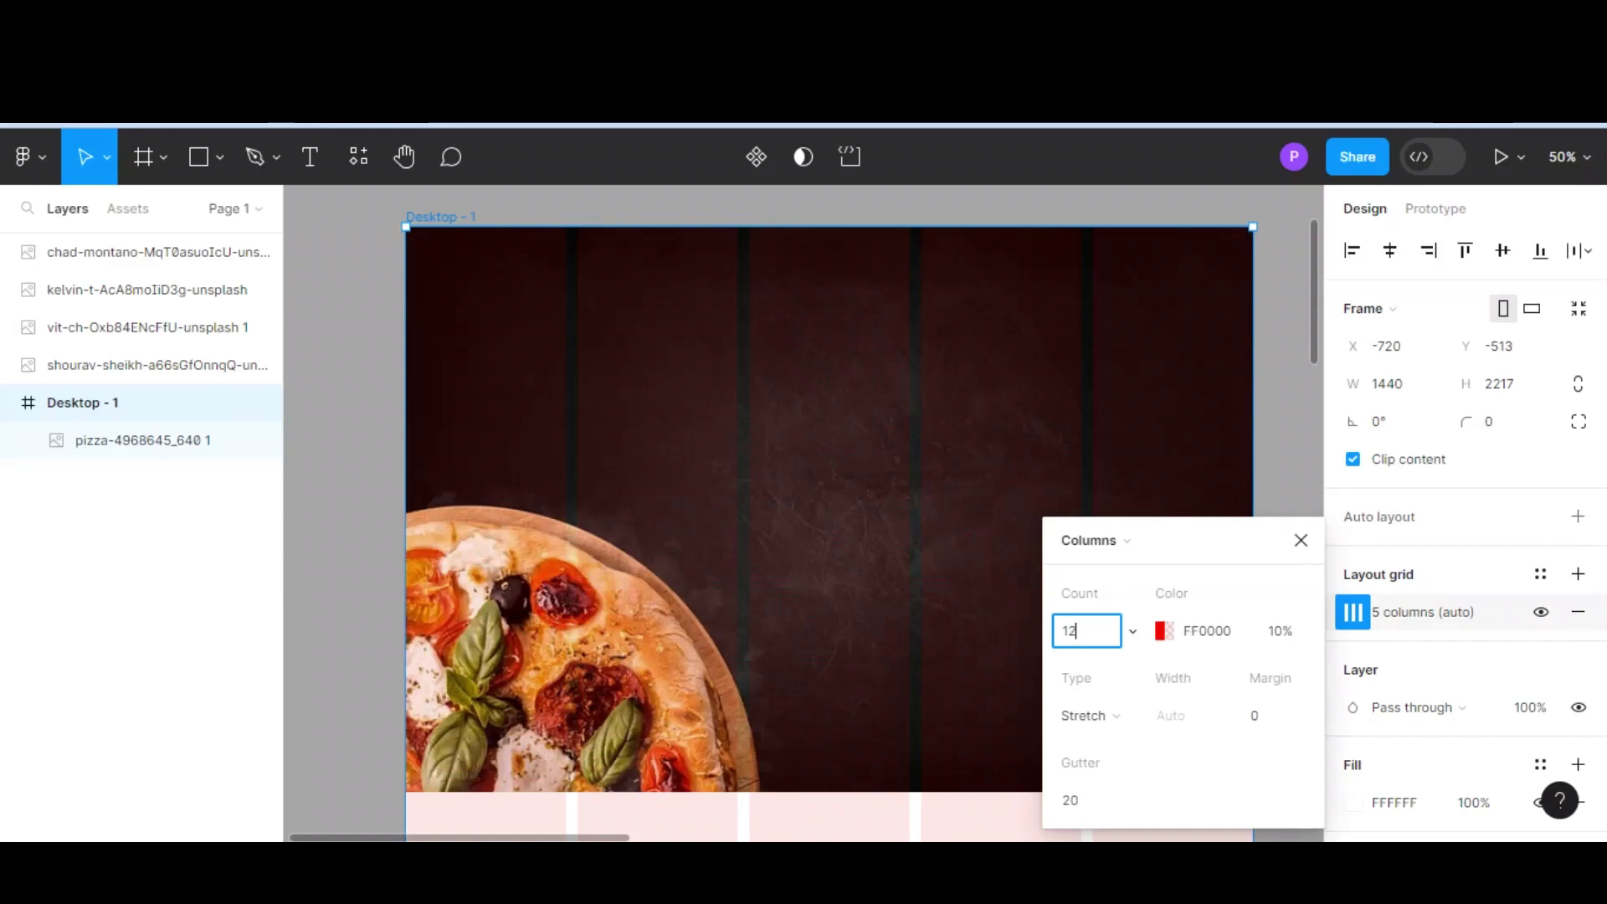
{"action": "key", "text": "Escape"}
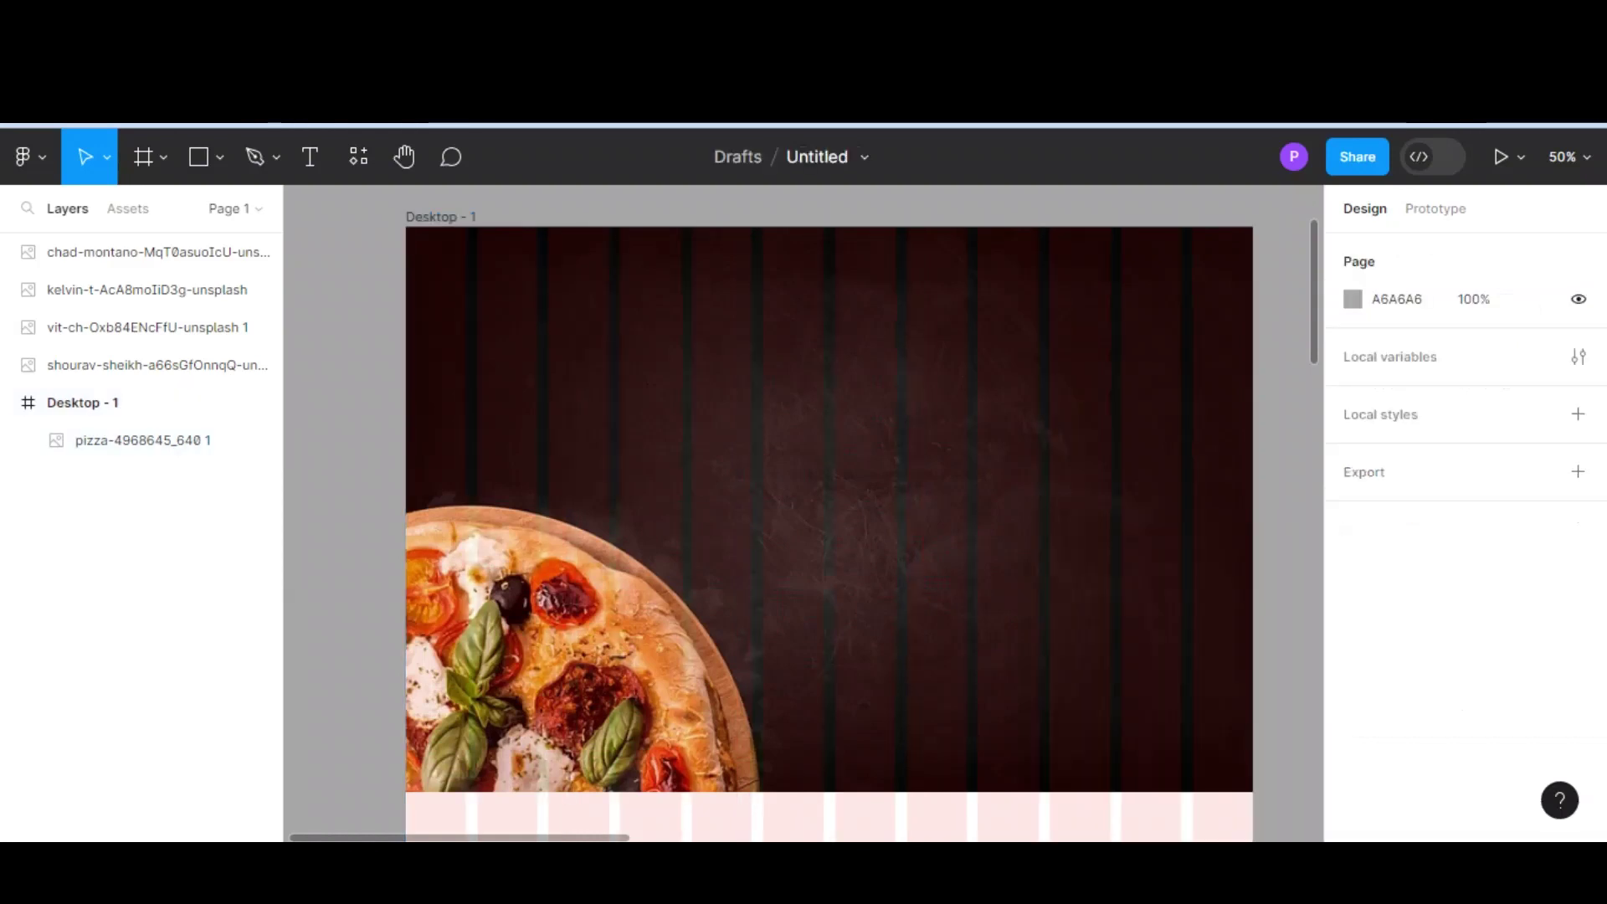
- Add the Pizza Vizza title text and a duplicated Home label to its right
{"action": "key", "text": "t"}
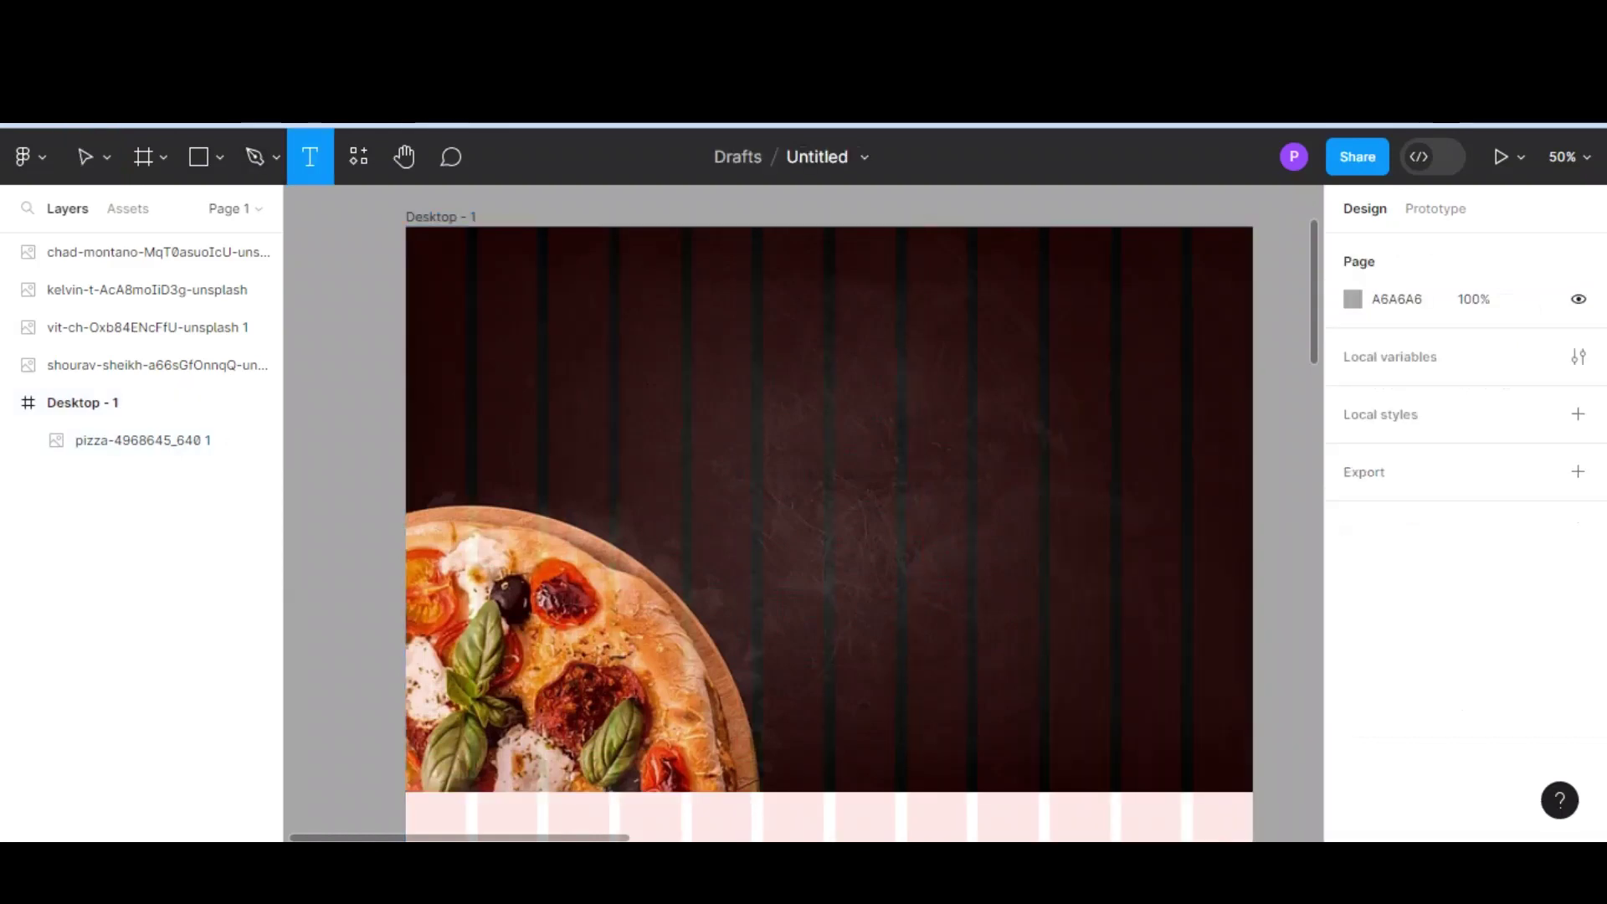
{"action": "left_click", "coordinate": [473, 293]}
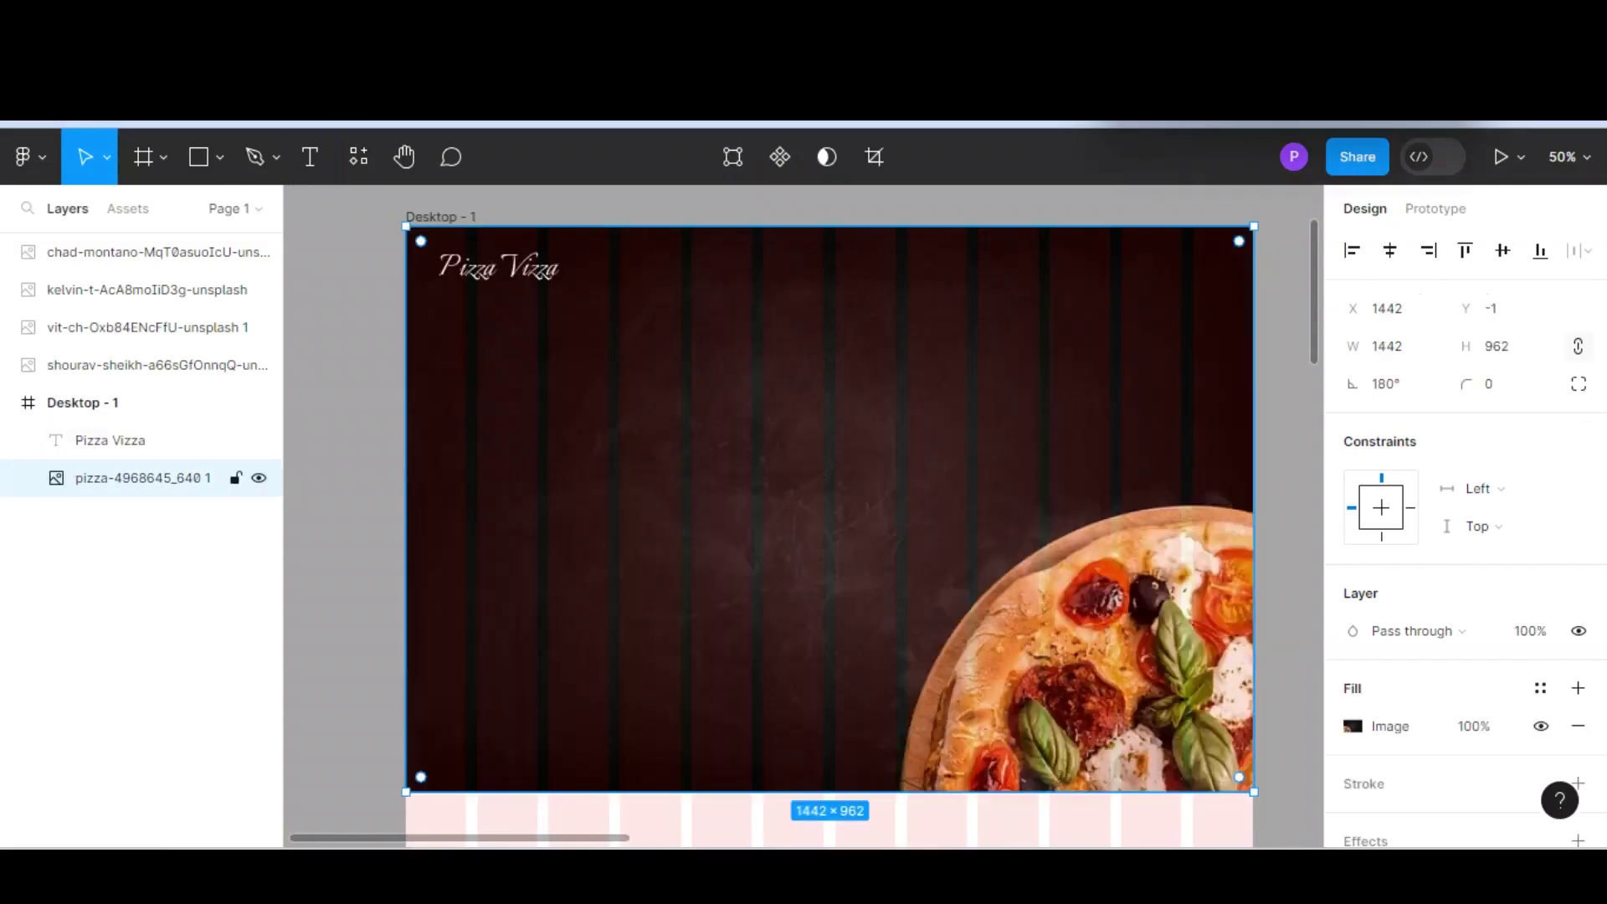
{"action": "left_click_drag", "start_coordinate": [498, 268], "coordinate": [729, 268]}
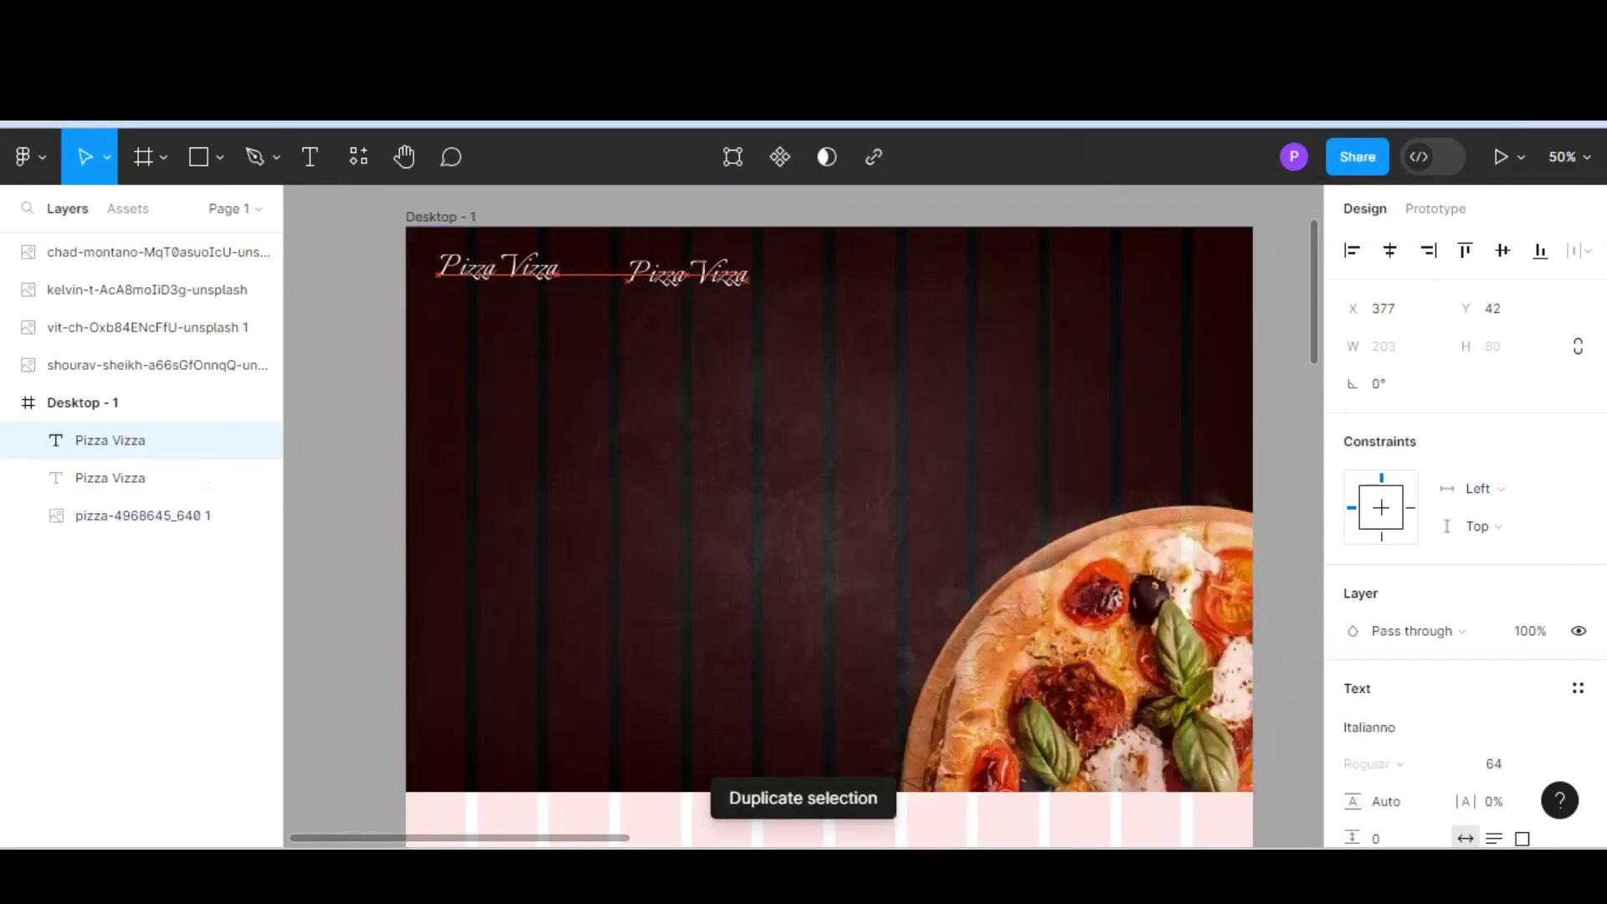
{"action": "type", "text": "h"}
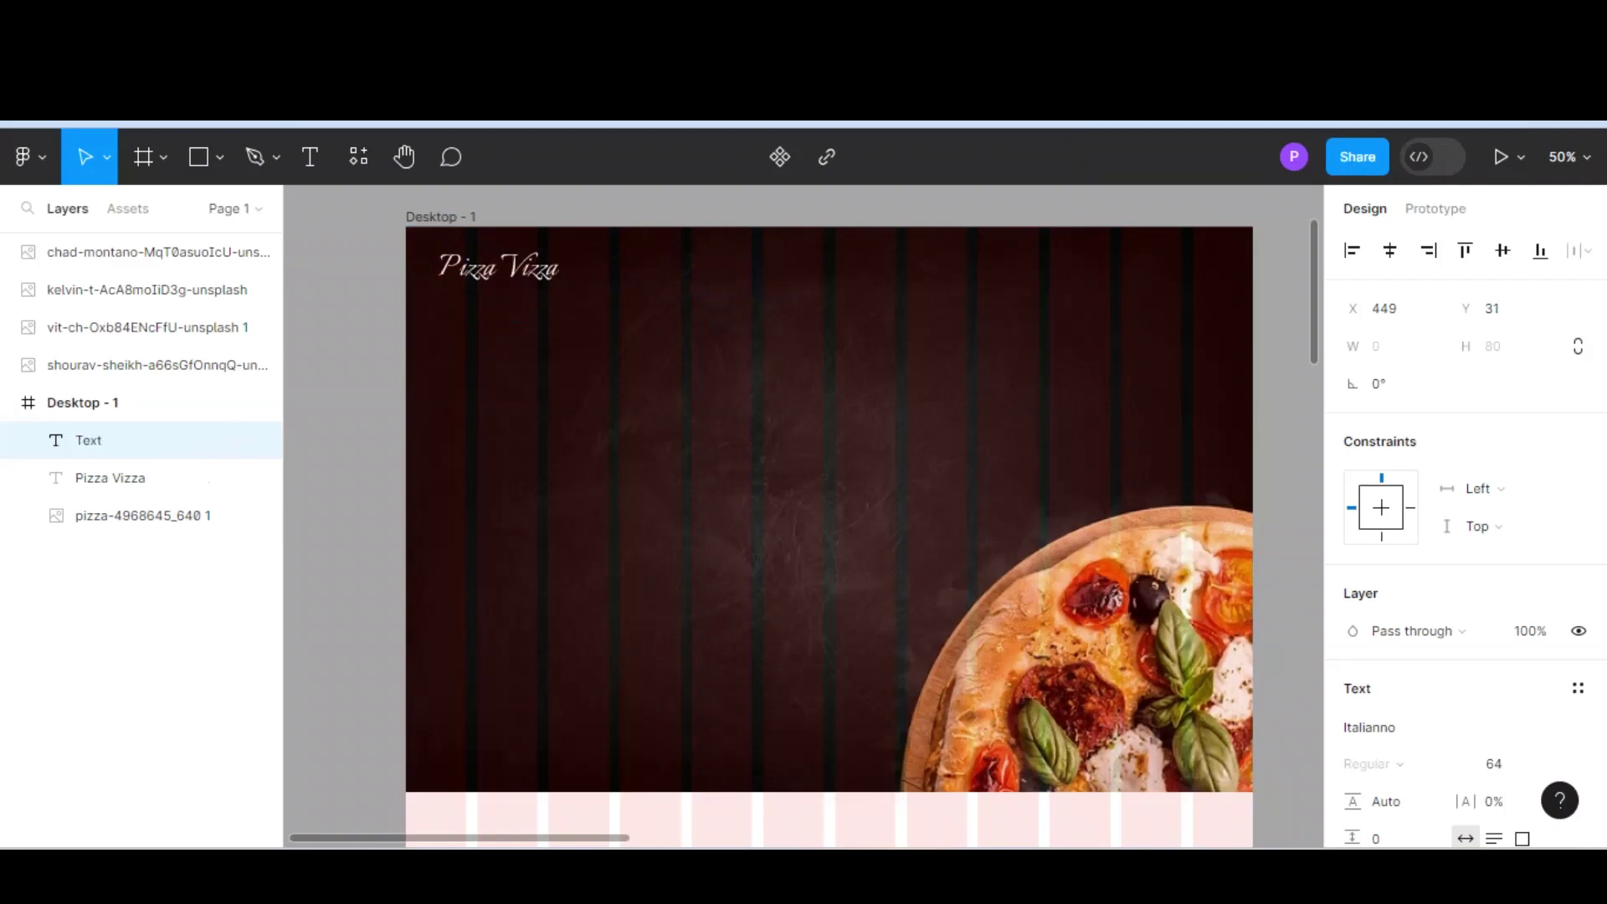
{"action": "key", "text": "Escape"}
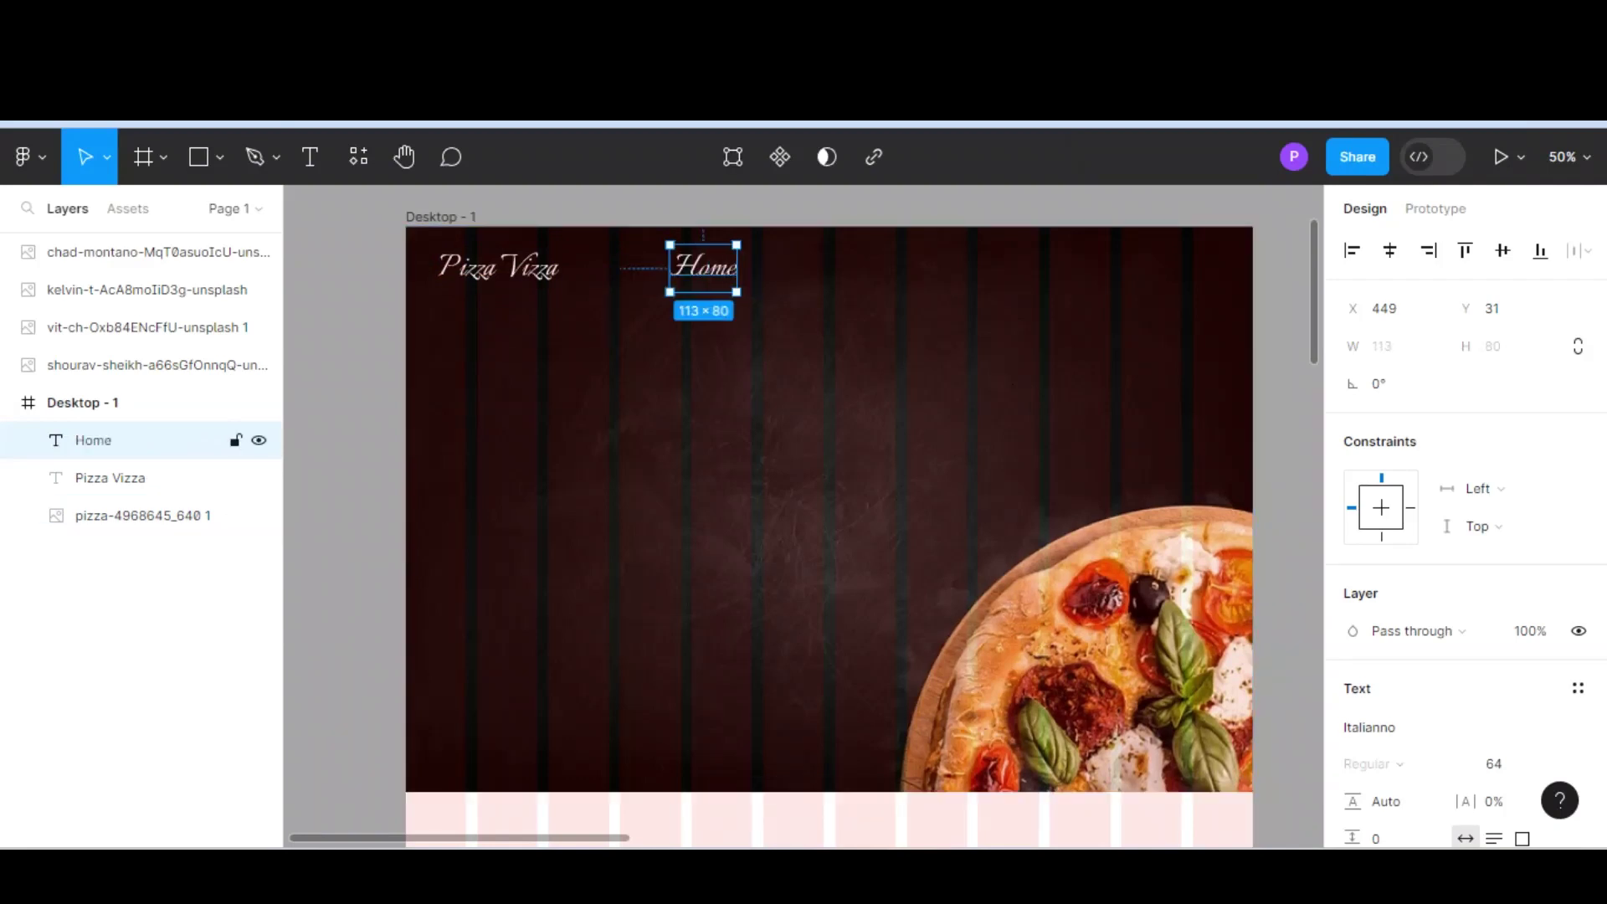
- Duplicate the label into Menu, Our story and Contact along the top, then select the nav labels
{"action": "key", "text": "ctrl+d"}
{"action": "left_click_drag", "start_coordinate": [703, 268], "coordinate": [813, 274]}
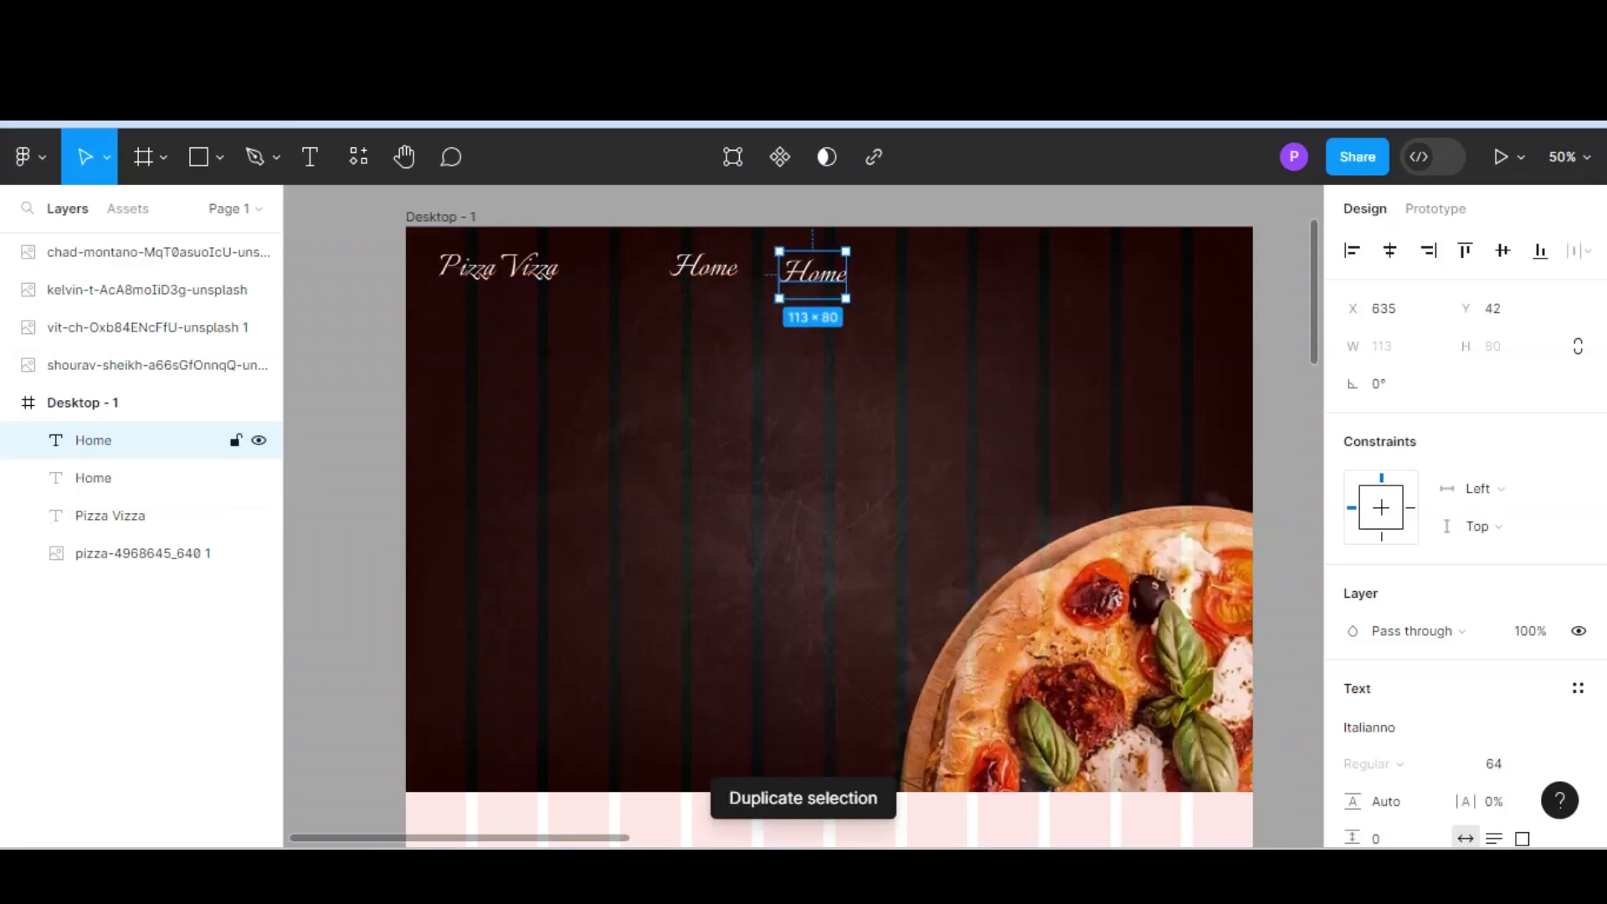
{"action": "key", "text": "Return"}
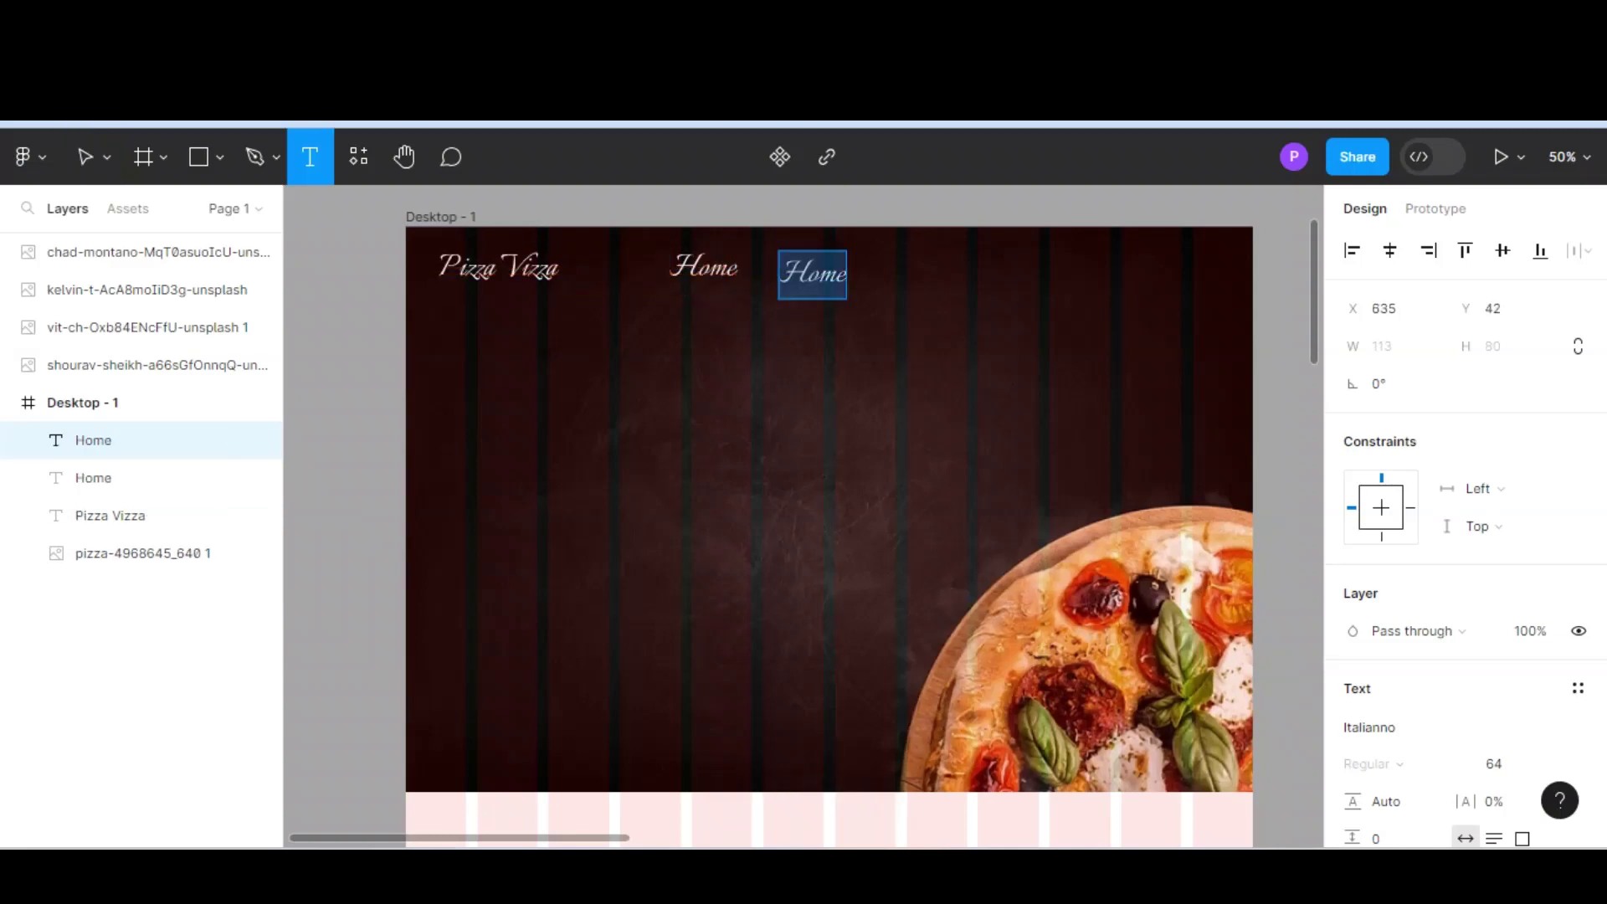
{"action": "type", "text": "me"}
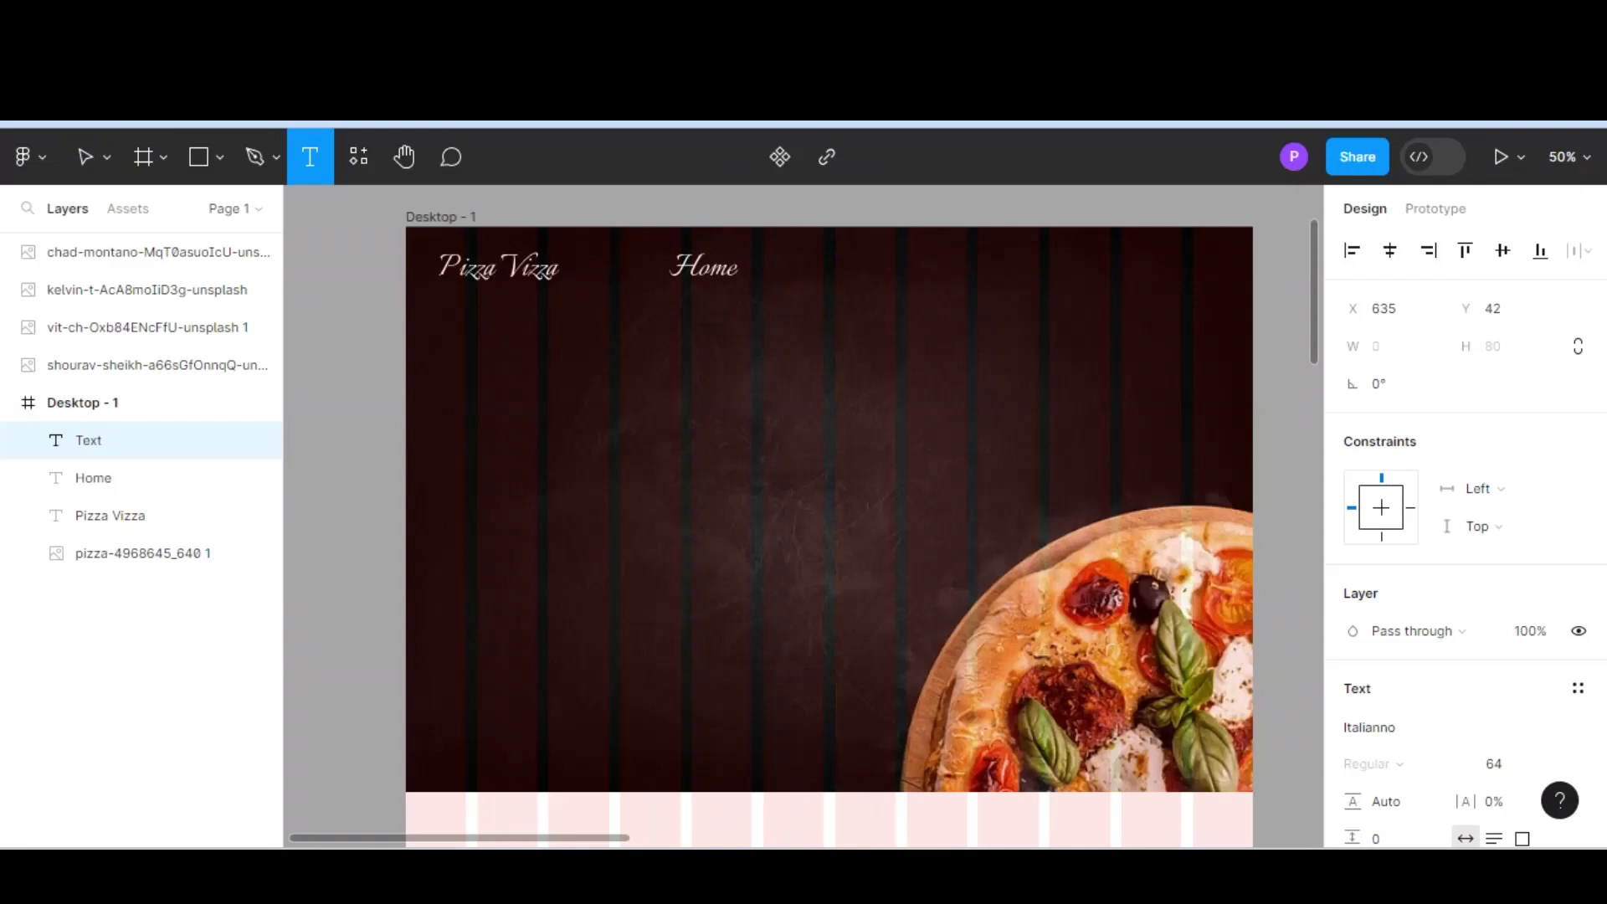
{"action": "key", "text": "Escape"}
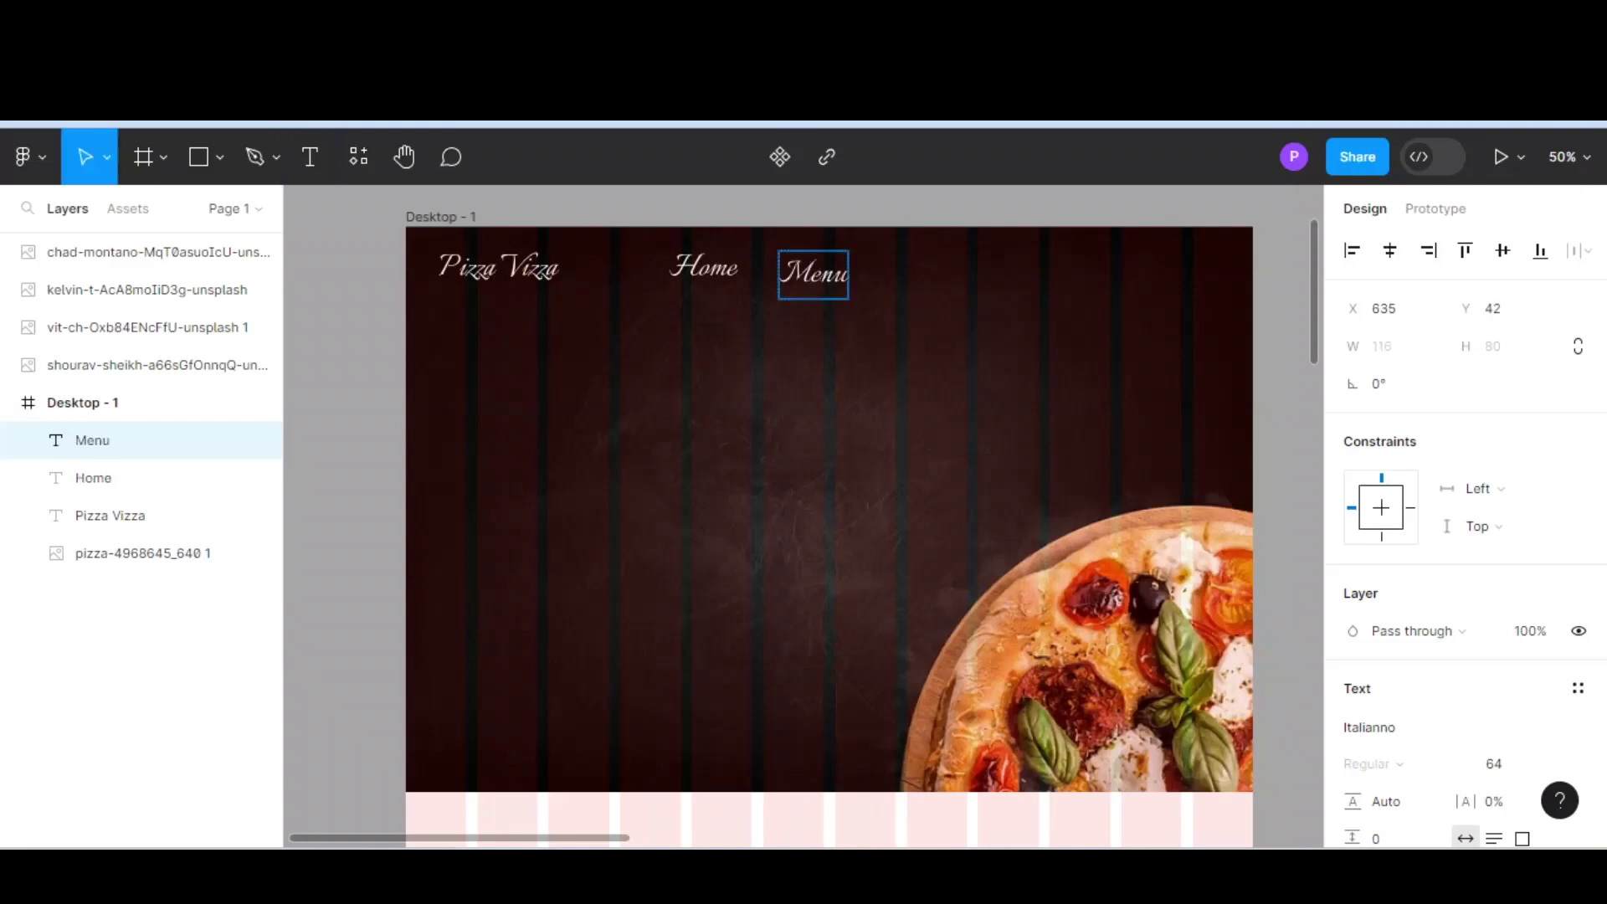
{"action": "key", "text": "ctrl+d"}
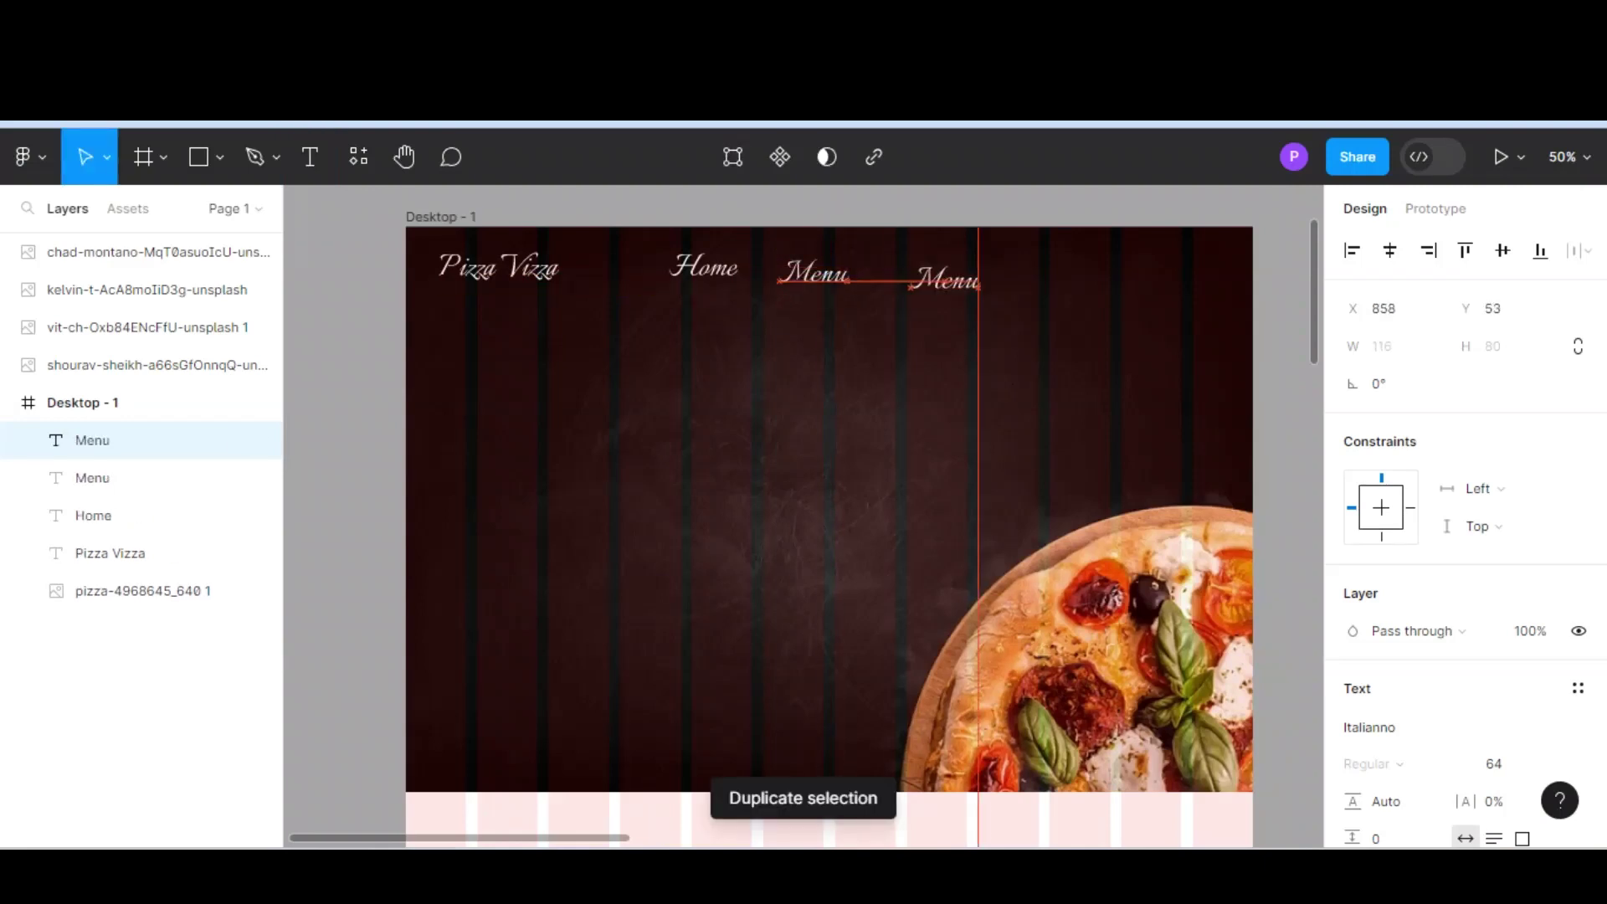
{"action": "left_click_drag", "start_coordinate": [814, 274], "coordinate": [944, 282]}
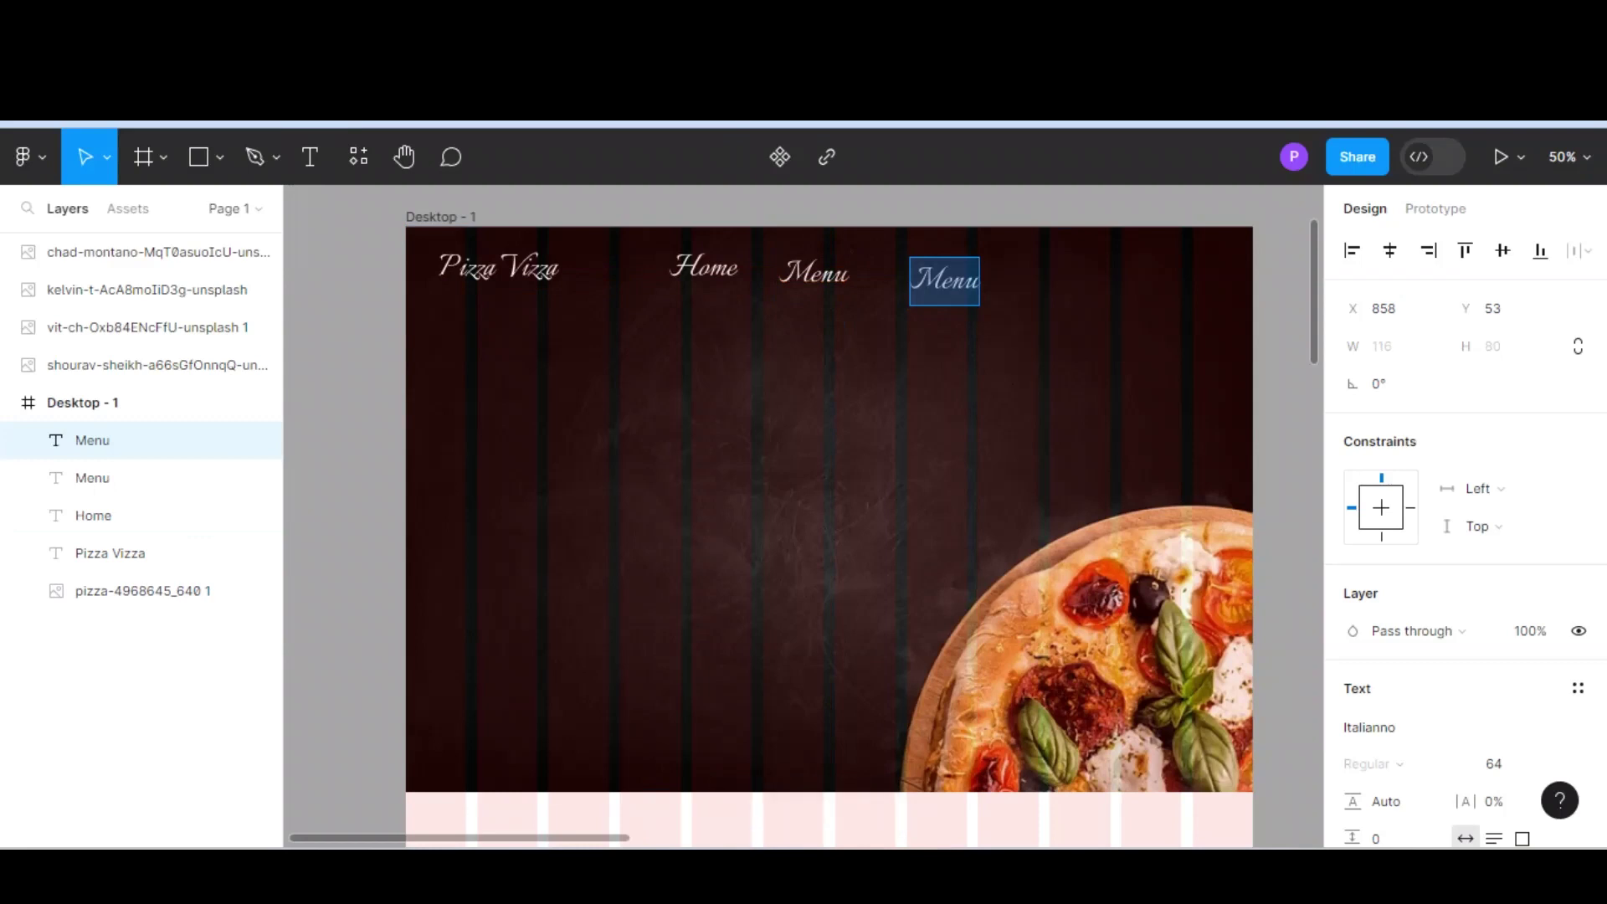
{"action": "type", "text": "Our story"}
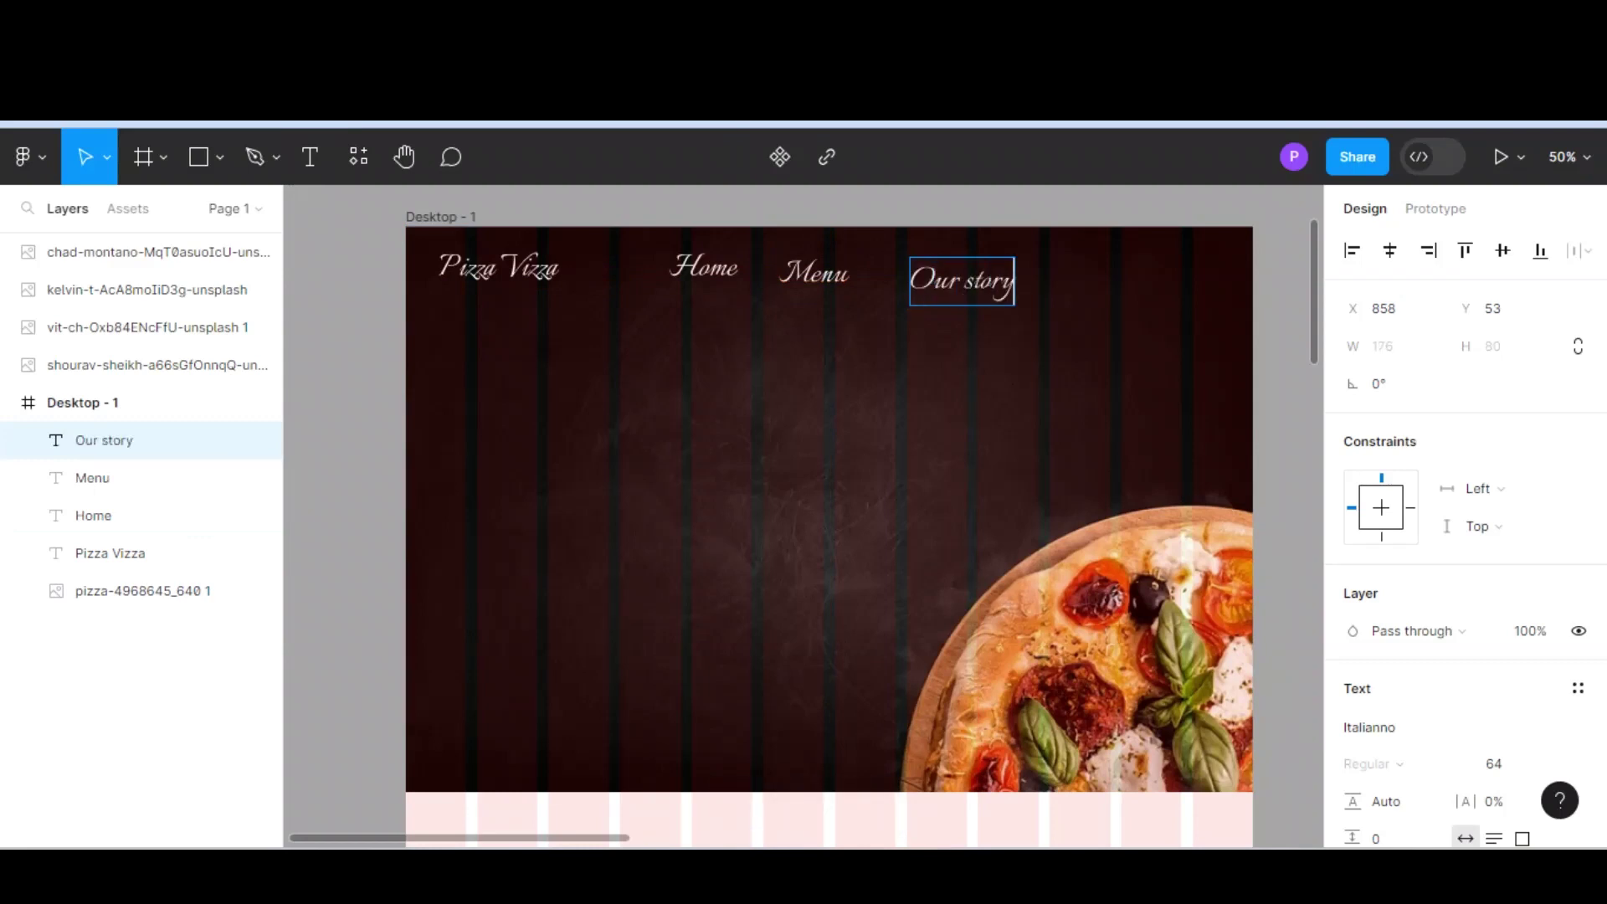
{"action": "key", "text": "Escape"}
{"action": "key", "text": "ctrl+d"}
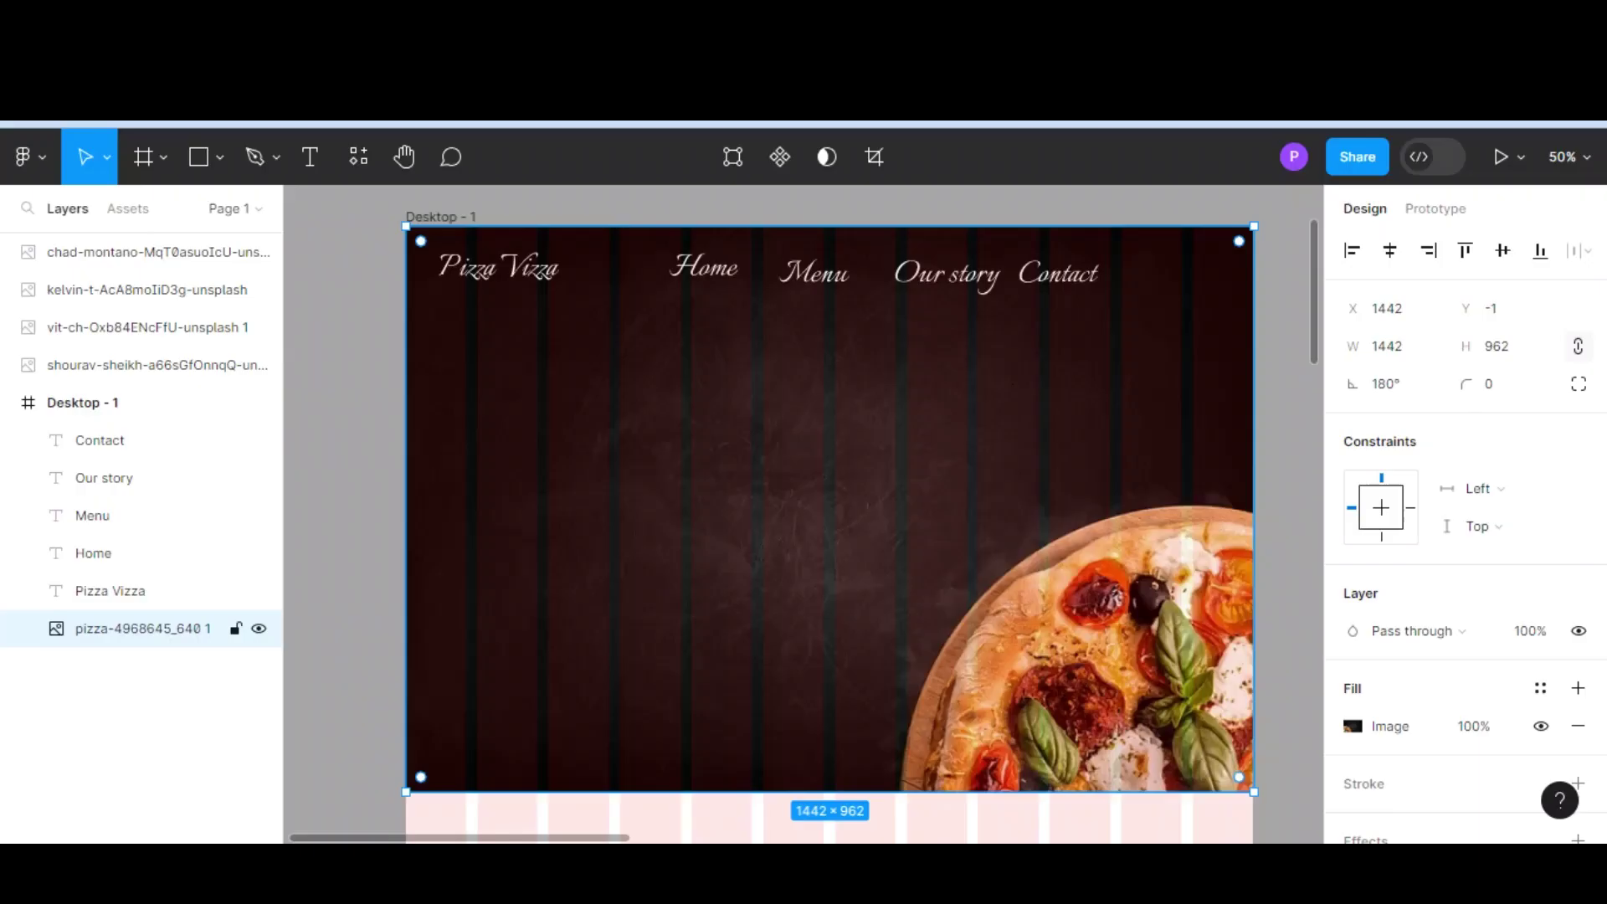
{"action": "mouse_move", "coordinate": [662, 242]}
{"action": "left_mouse_down"}
{"action": "mouse_move", "coordinate": [854, 288]}
{"action": "mouse_move", "coordinate": [1101, 289]}
{"action": "left_mouse_up"}
- Space the nav labels evenly, set them to font size 40, and shift them right
{"action": "left_click", "coordinate": [1578, 251]}
{"action": "left_click", "coordinate": [1381, 355]}
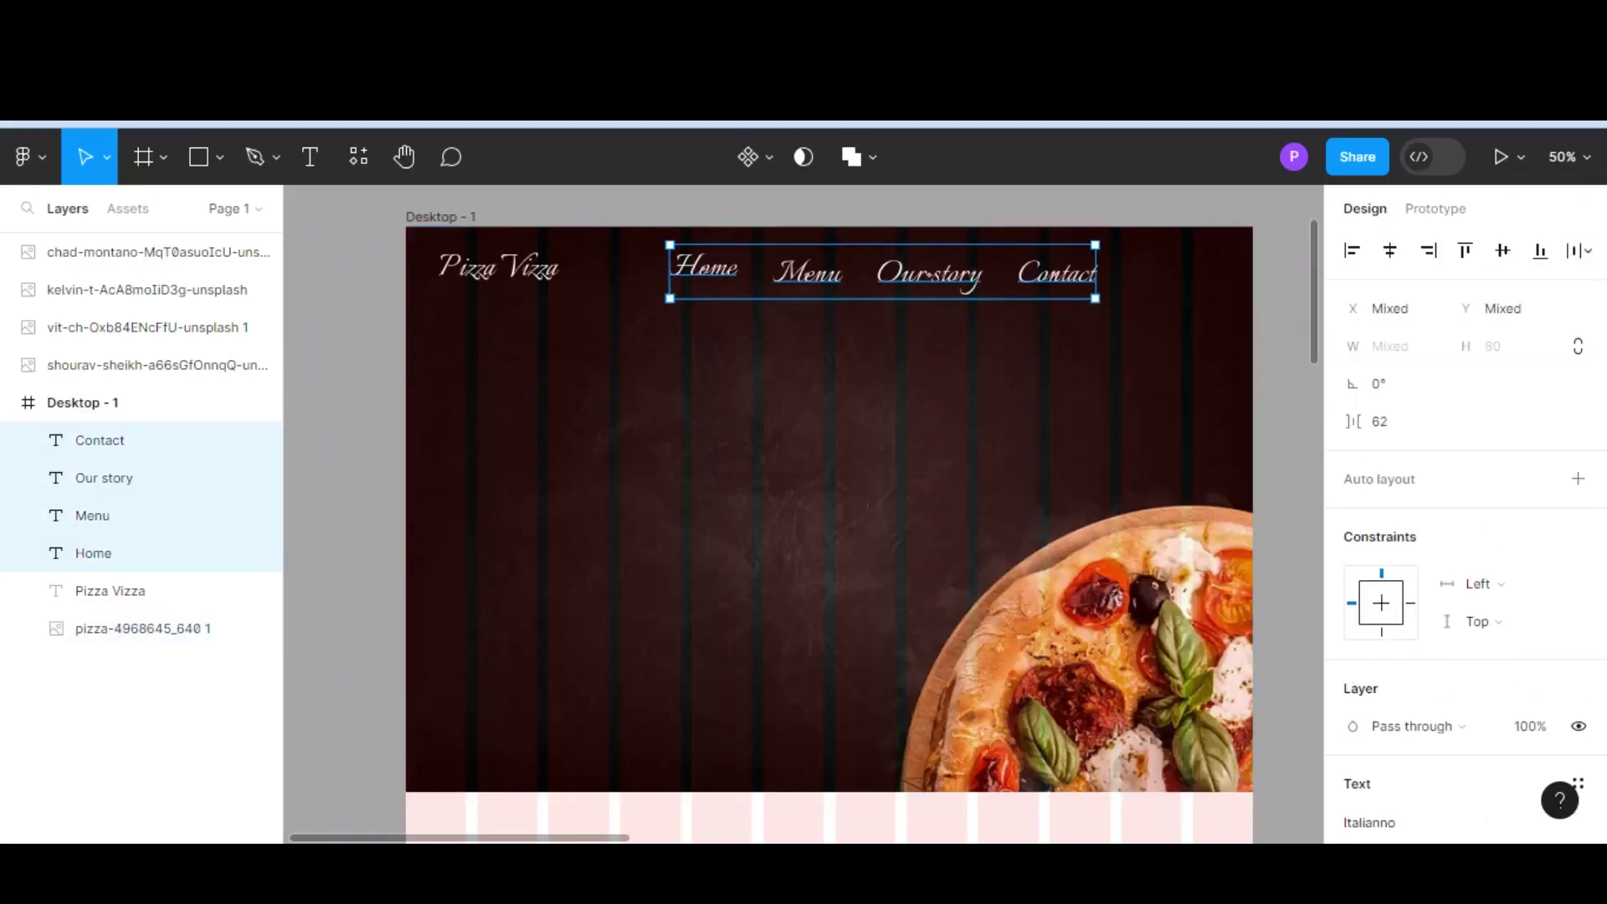
{"action": "scroll", "coordinate": [1465, 536], "scroll_direction": "down", "scroll_amount": 5}
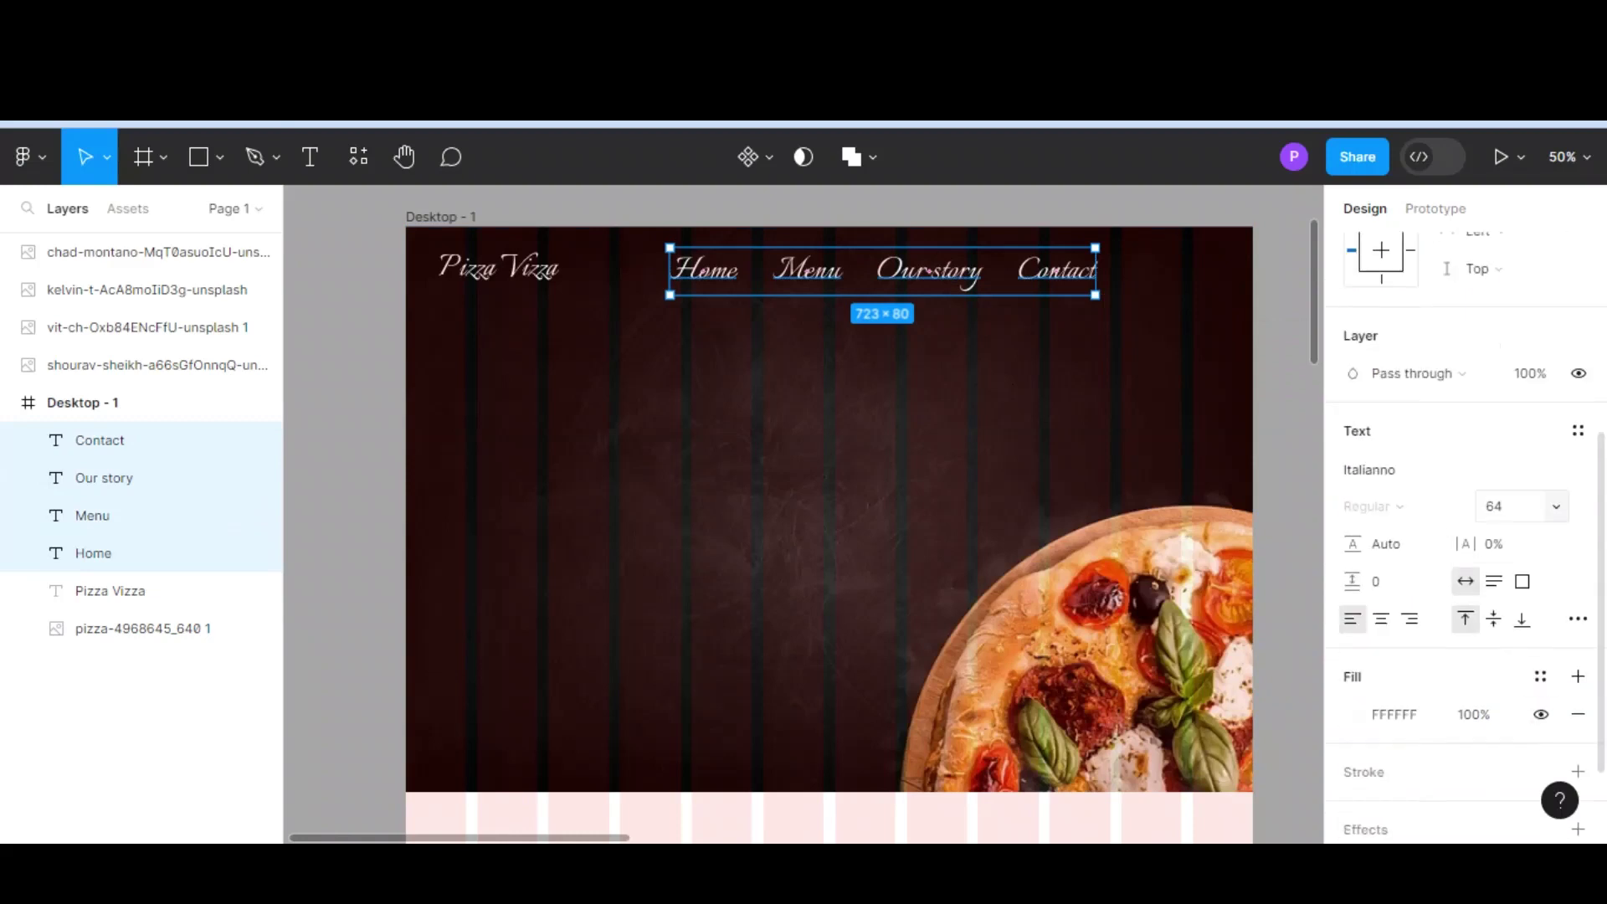
{"action": "type", "text": "40"}
{"action": "key", "text": "Return"}
{"action": "left_click_drag", "start_coordinate": [795, 261], "coordinate": [839, 267]}
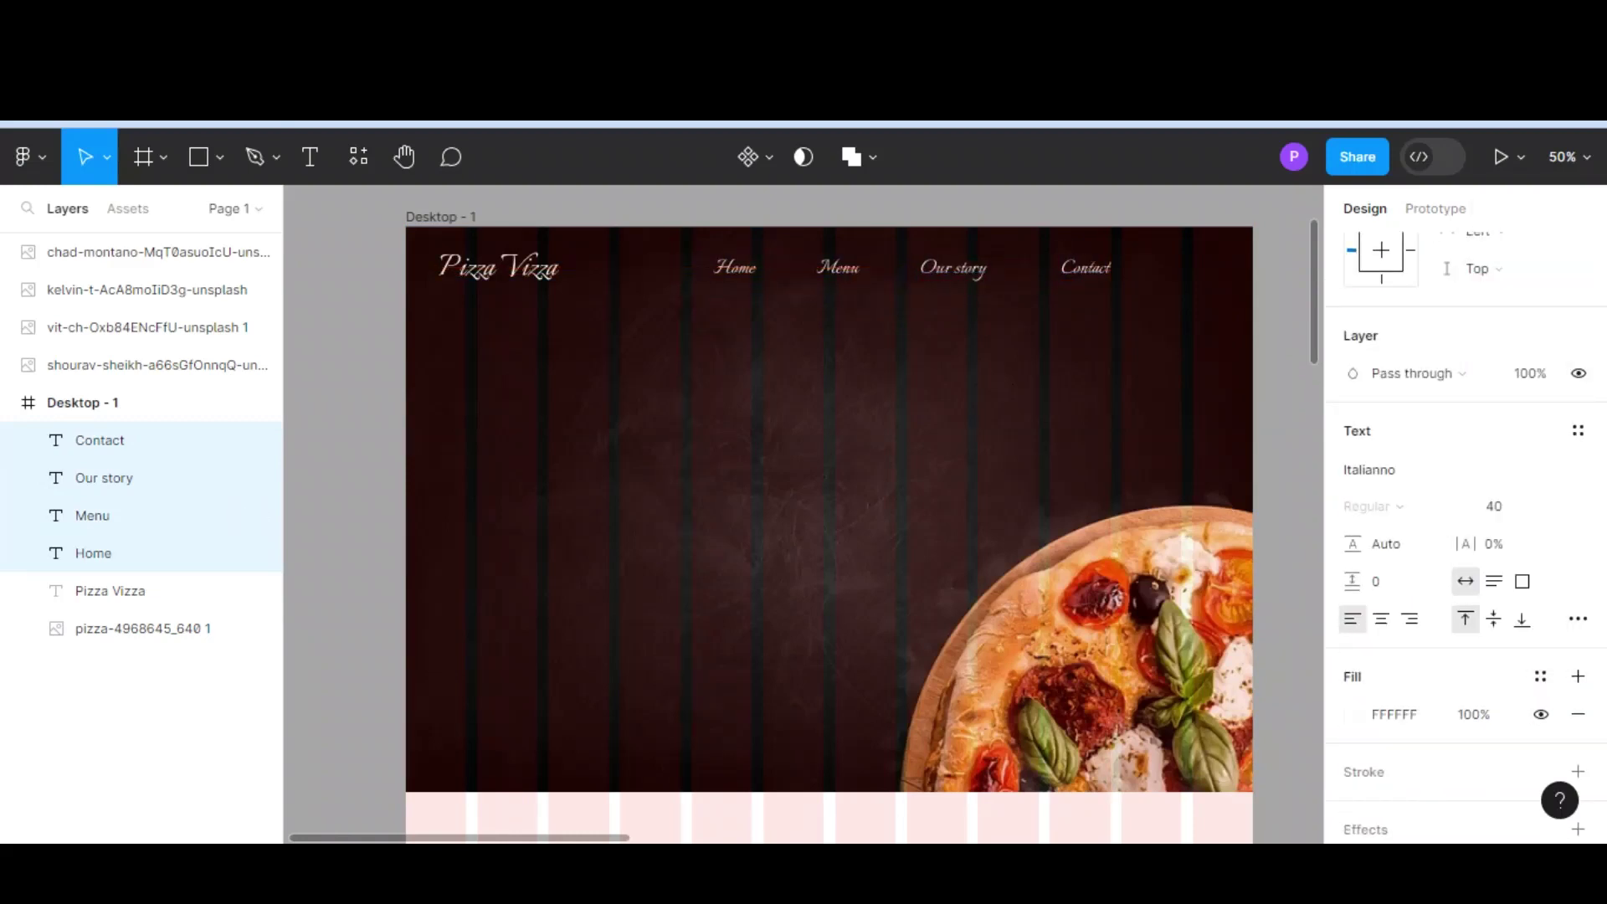
- Select the header text layers and pizza image, then show the Plugins list in Resources
{"action": "left_click", "coordinate": [110, 590]}
{"action": "left_click", "coordinate": [99, 440], "text": "shift"}
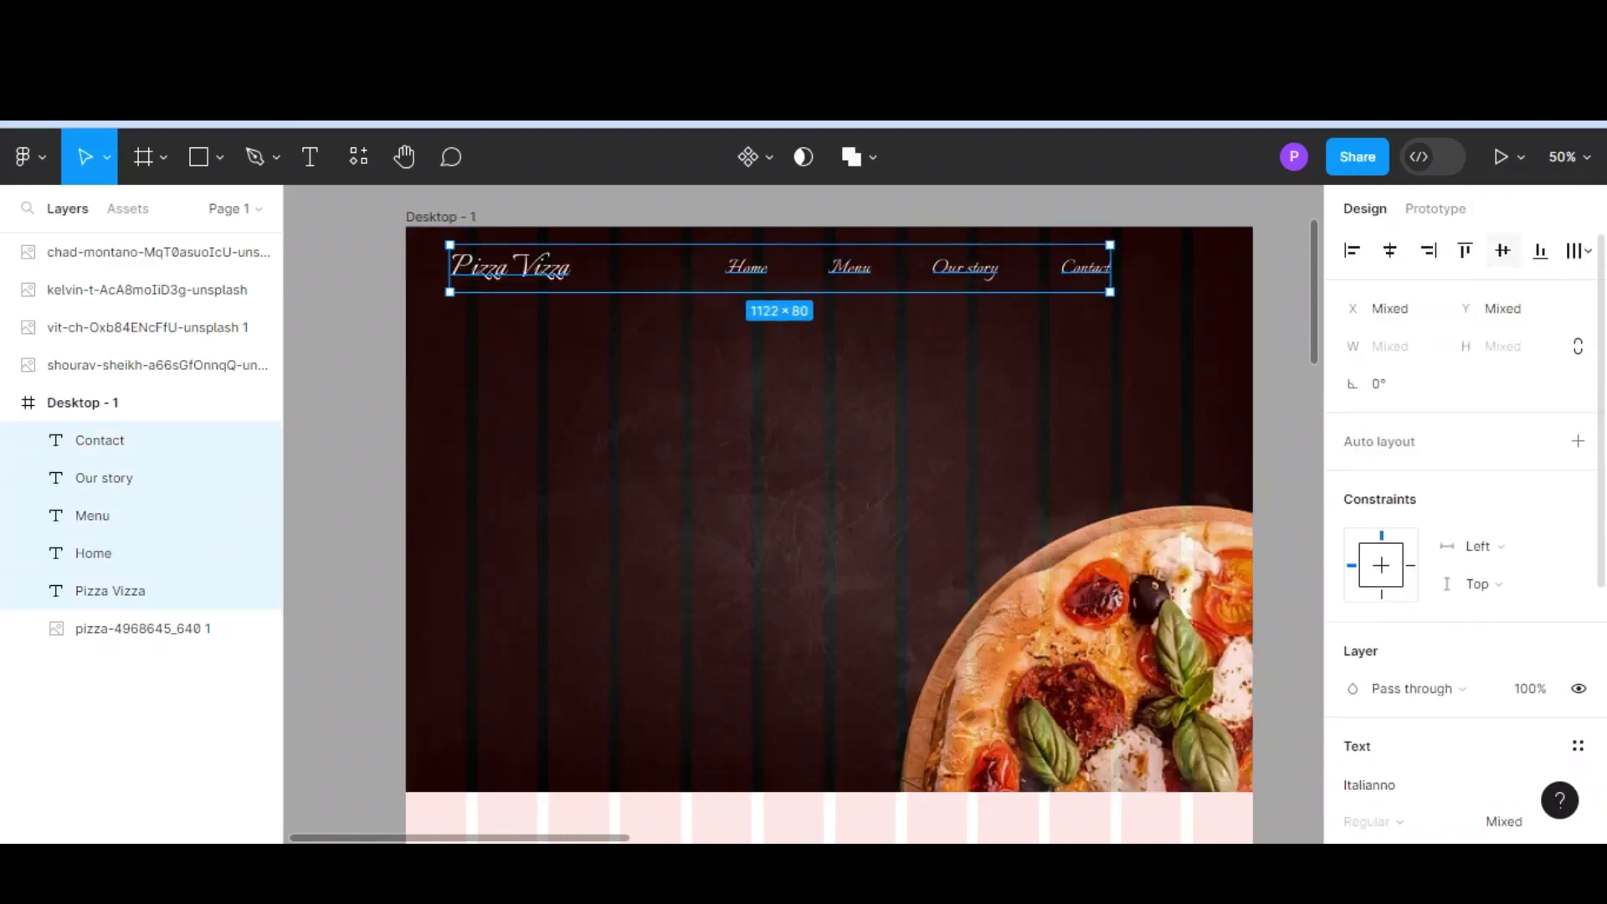
{"action": "left_click", "coordinate": [142, 628]}
{"action": "left_click", "coordinate": [358, 156]}
{"action": "left_click", "coordinate": [474, 208]}
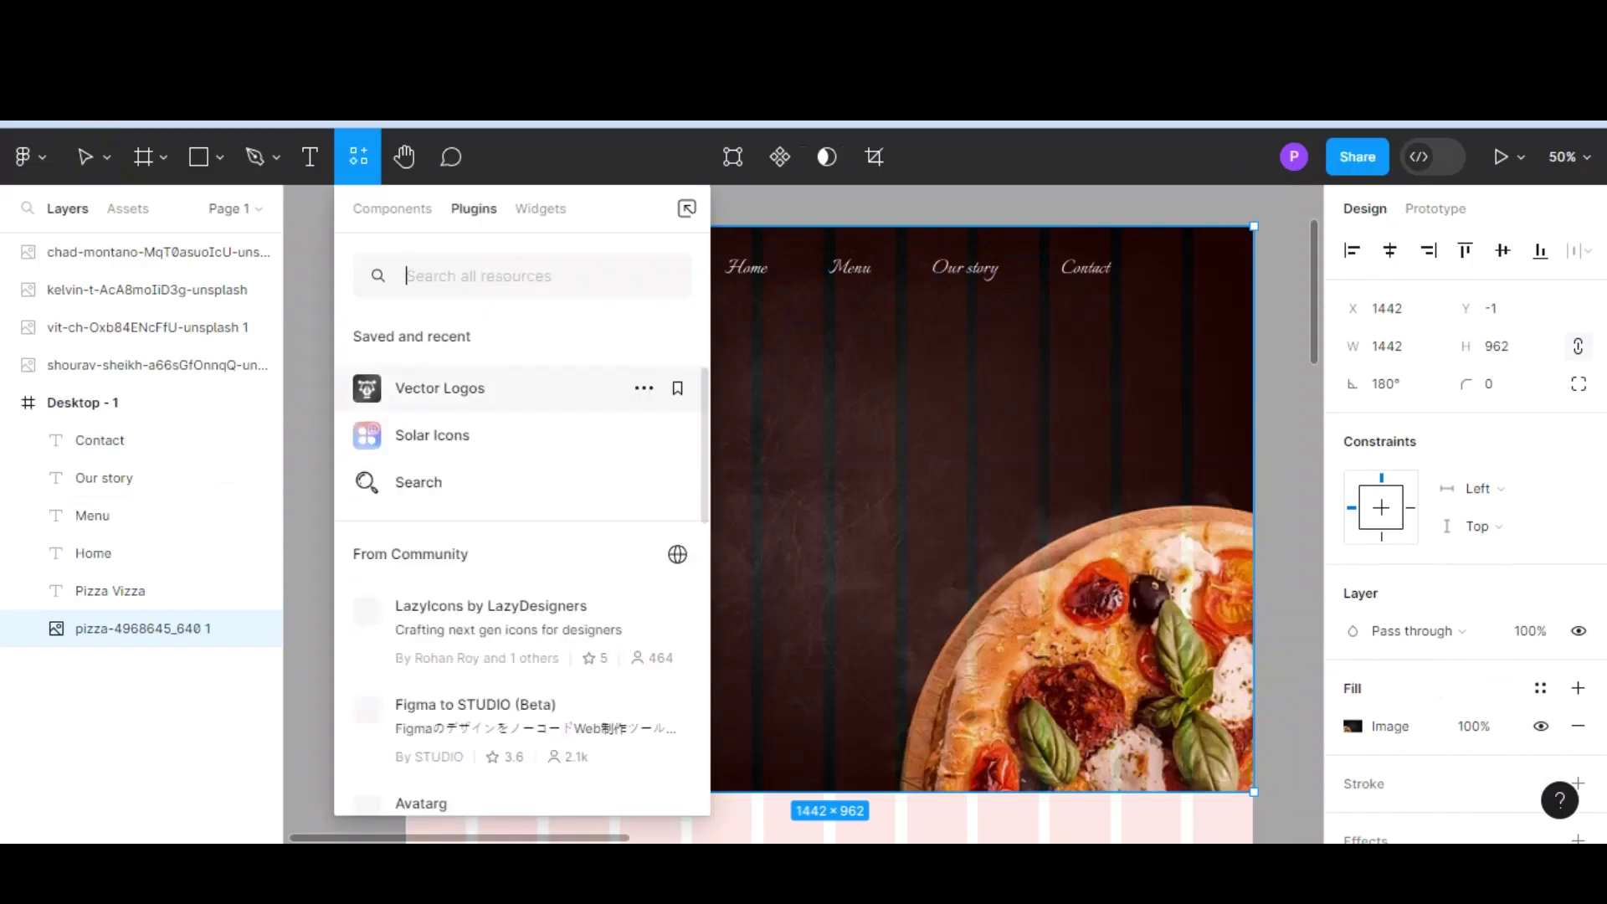
- Insert a magnifying-glass search icon with Vector Logos, sized 78×78 beside Contact
{"action": "left_click", "coordinate": [432, 435]}
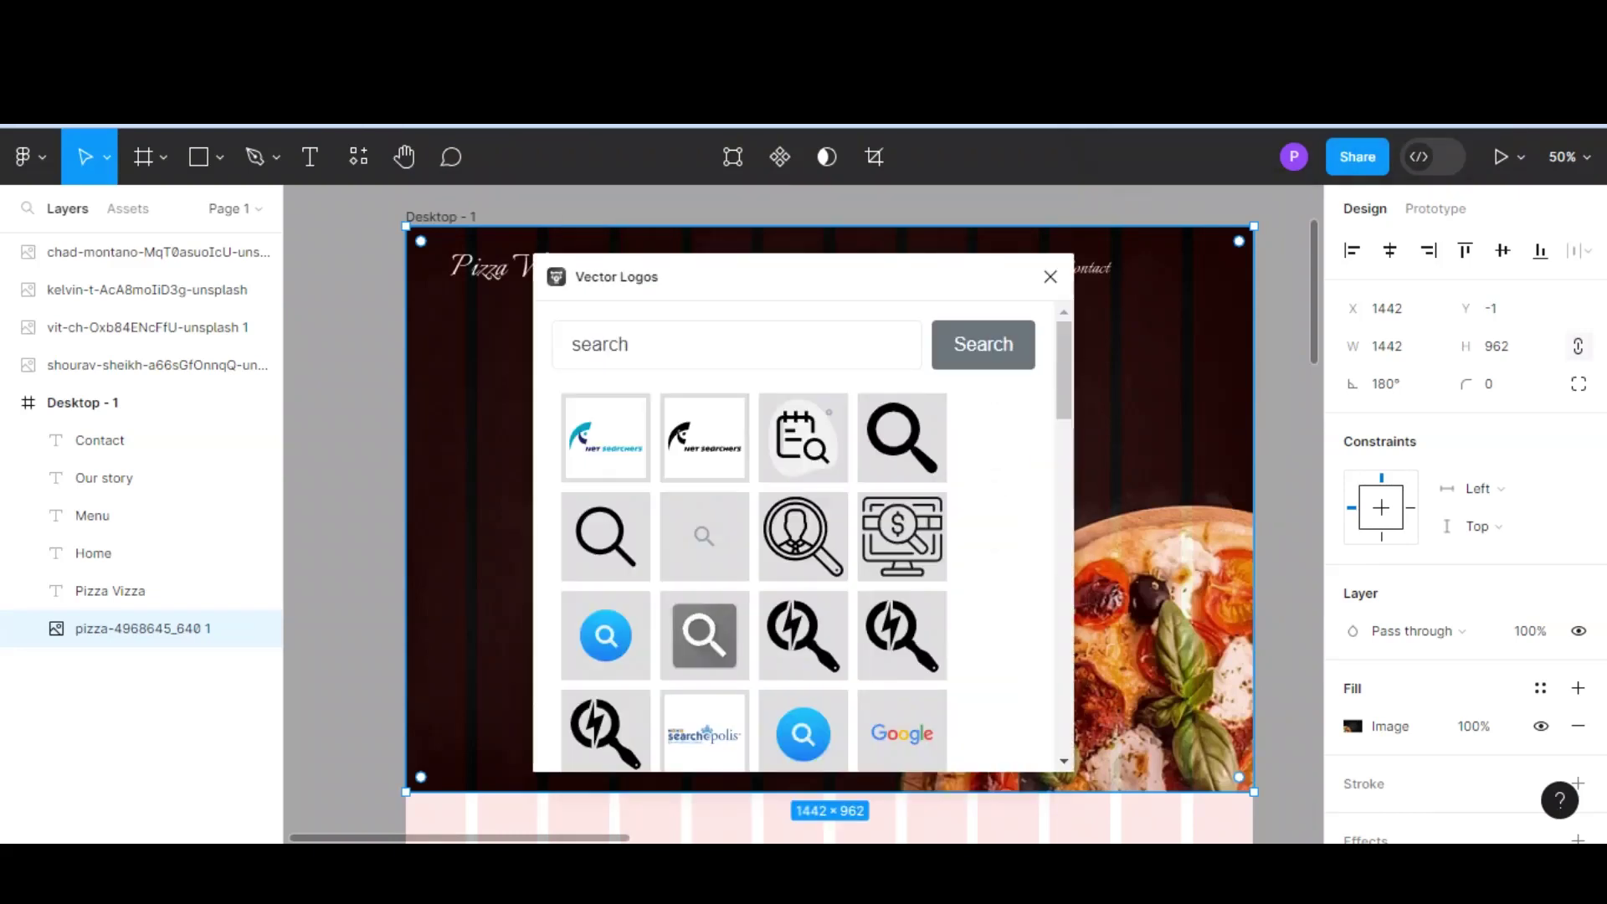
{"action": "left_click", "coordinate": [605, 535]}
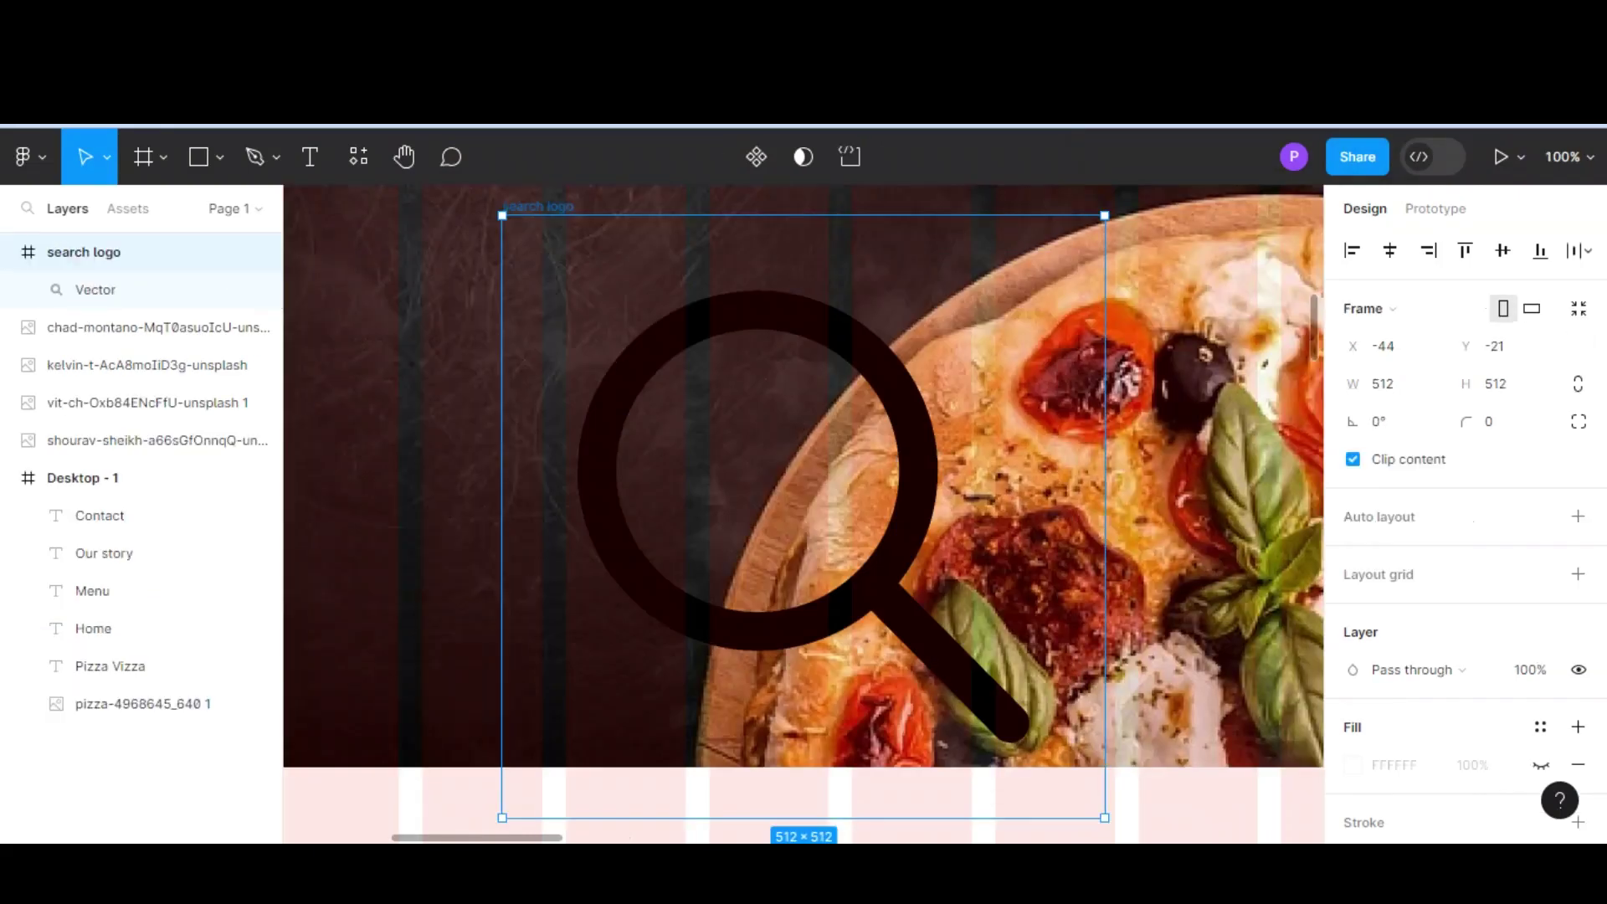
{"action": "mouse_move", "coordinate": [1105, 818]}
{"action": "left_mouse_down"}
{"action": "mouse_move", "coordinate": [567, 280]}
{"action": "mouse_move", "coordinate": [1025, 311]}
{"action": "left_mouse_up"}
{"action": "scroll", "coordinate": [1023, 309], "scroll_direction": "up", "scroll_amount": 4}
{"action": "scroll", "coordinate": [1023, 309], "scroll_direction": "up", "scroll_amount": 2}
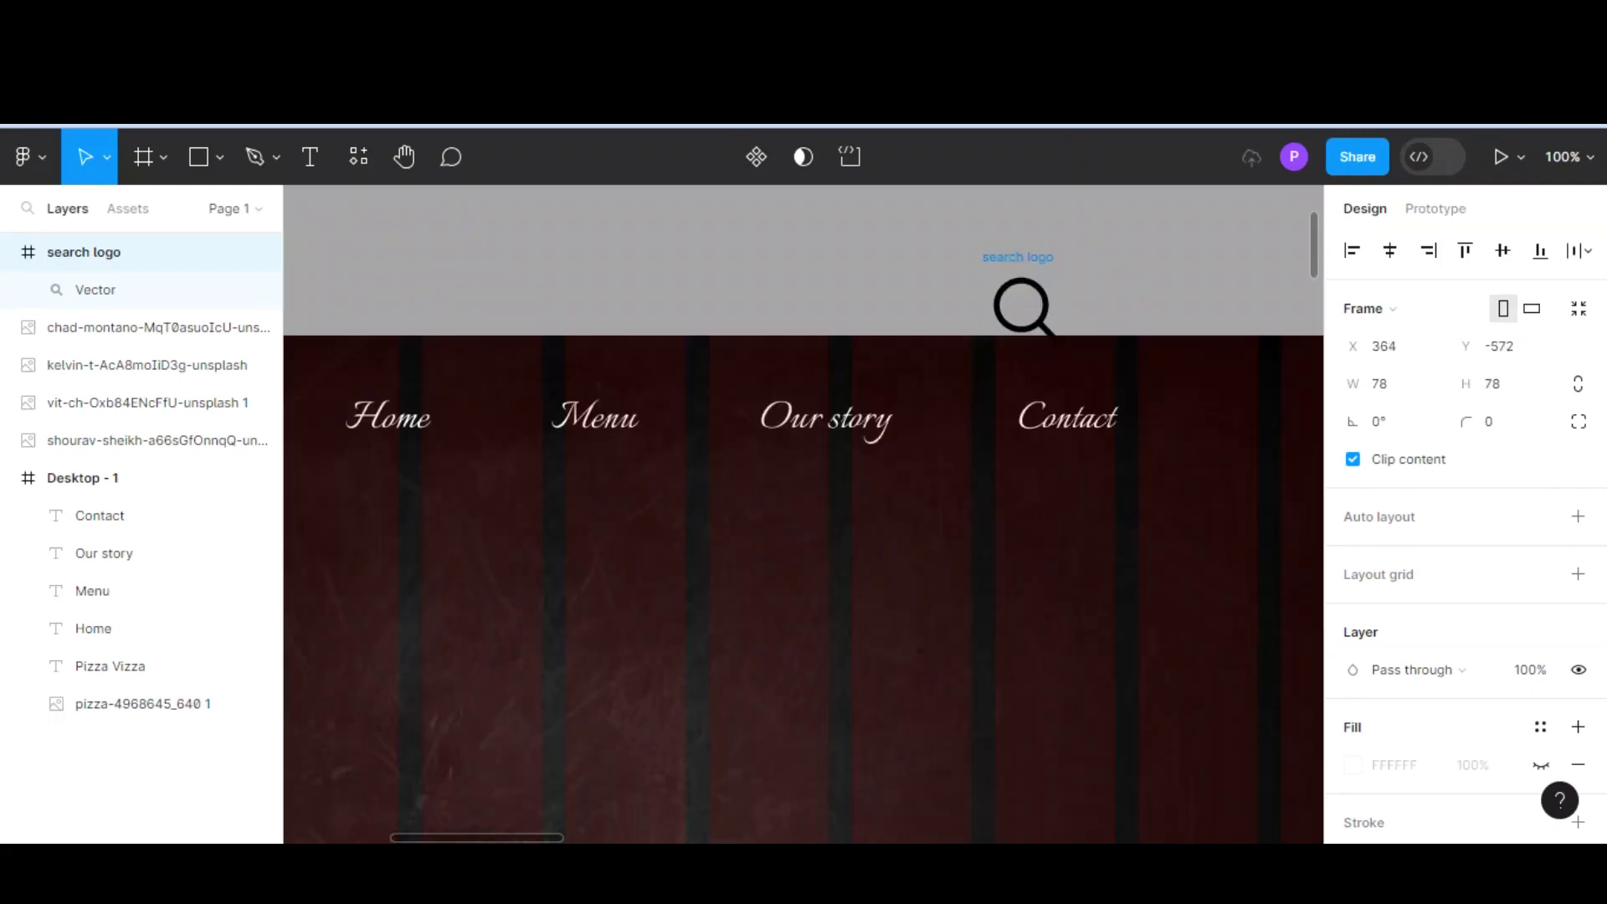
{"action": "scroll", "coordinate": [1465, 586], "scroll_direction": "down", "scroll_amount": 2}
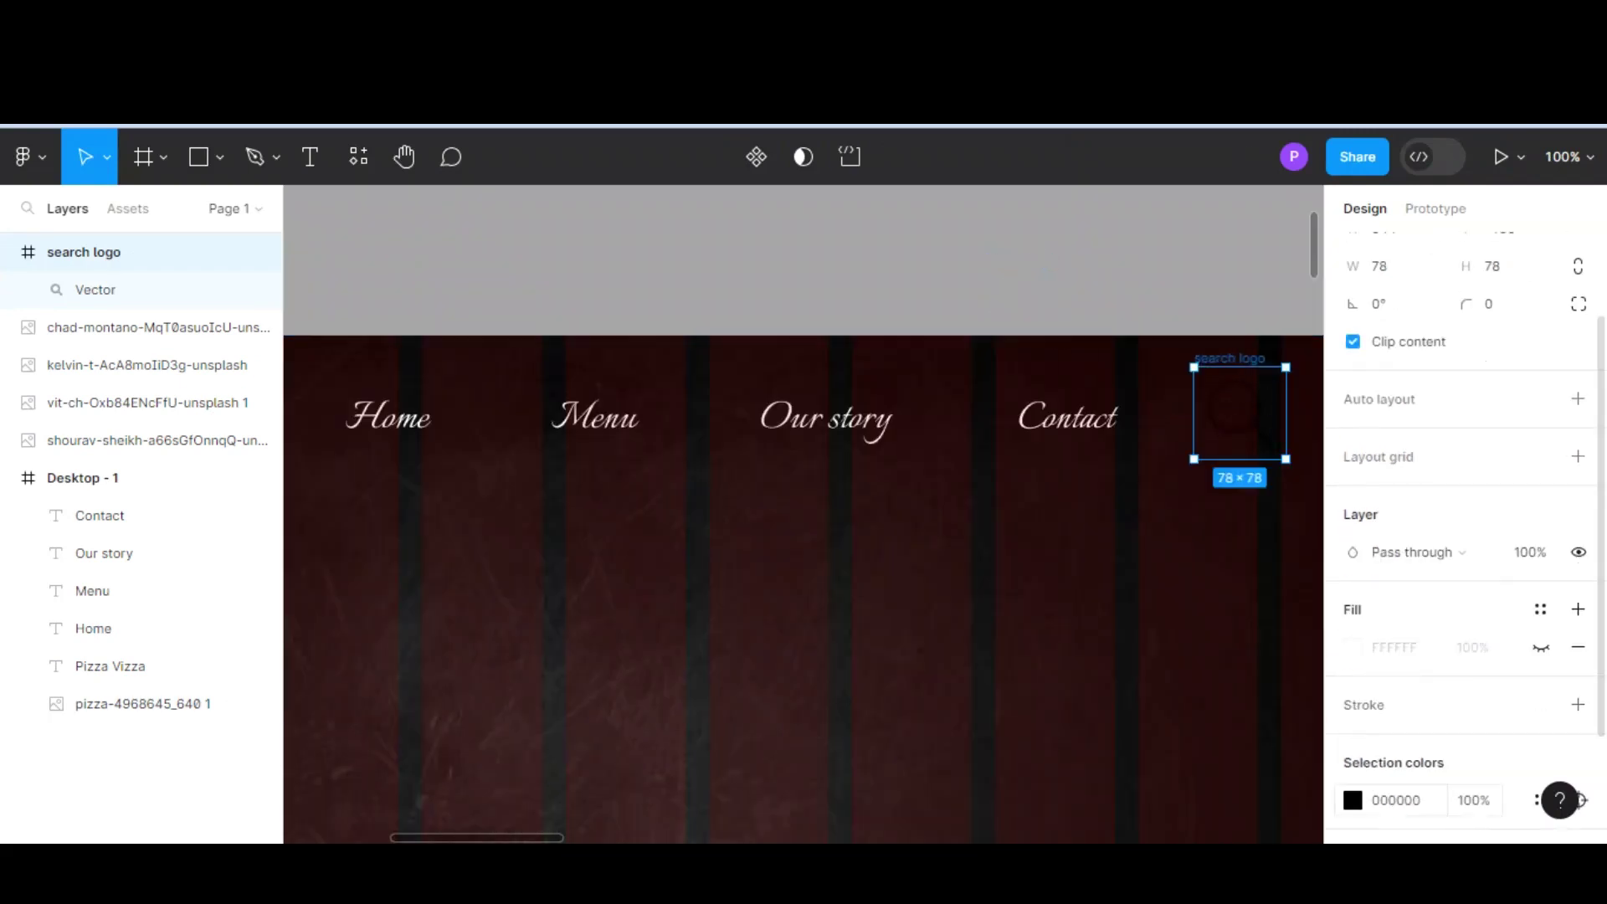
- Colour the magnifier white (FFFFFF) and shrink it to 29×29
{"action": "left_click", "coordinate": [1353, 800]}
{"action": "key", "text": "Escape"}
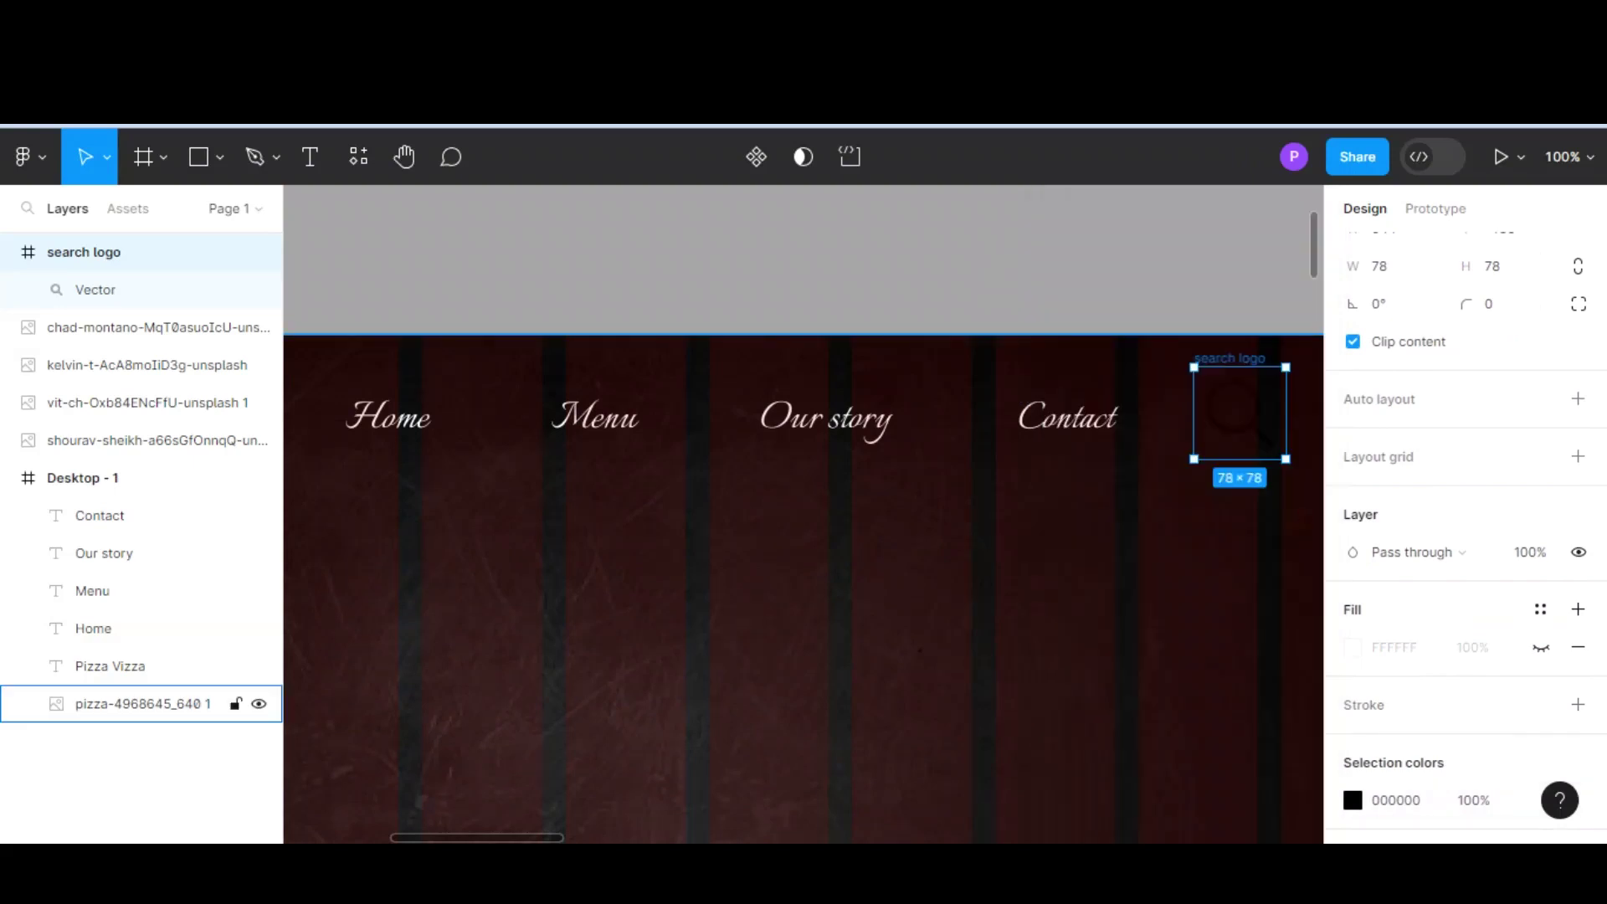
{"action": "key", "text": "Return"}
{"action": "left_click", "coordinate": [1353, 645]}
{"action": "type", "text": "ffffff"}
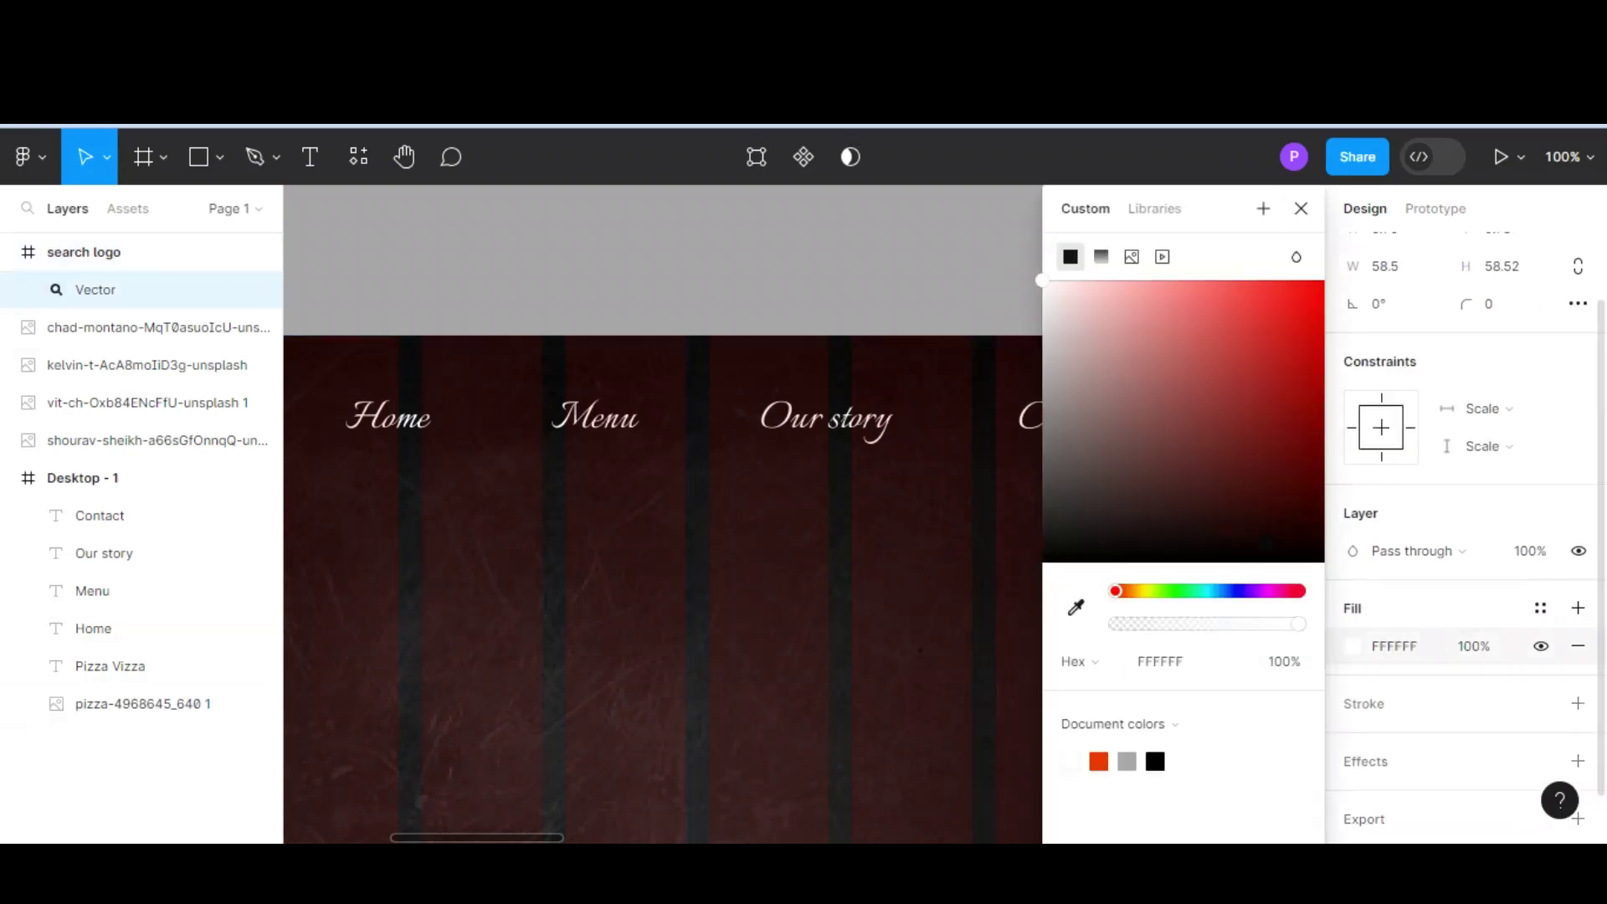
{"action": "key", "text": "Escape"}
{"action": "scroll", "coordinate": [804, 561], "scroll_direction": "down", "scroll_amount": 1}
{"action": "scroll", "coordinate": [803, 560], "scroll_direction": "right", "scroll_amount": 3}
{"action": "scroll", "coordinate": [804, 561], "scroll_direction": "right", "scroll_amount": 1}
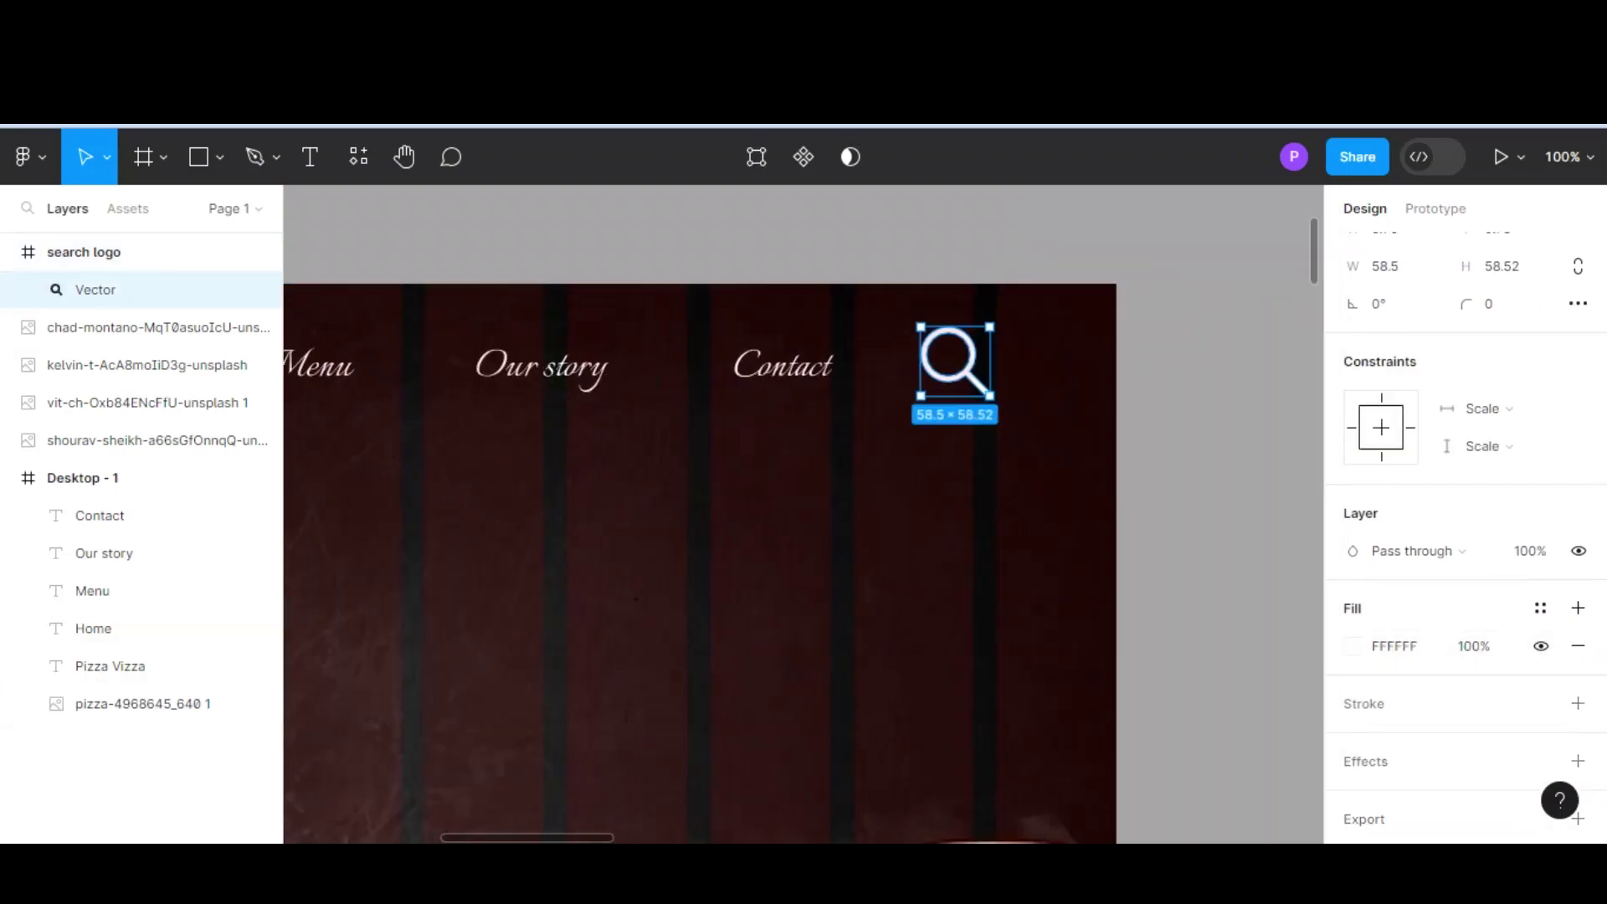
{"action": "left_click_drag", "start_coordinate": [990, 395], "coordinate": [955, 361]}
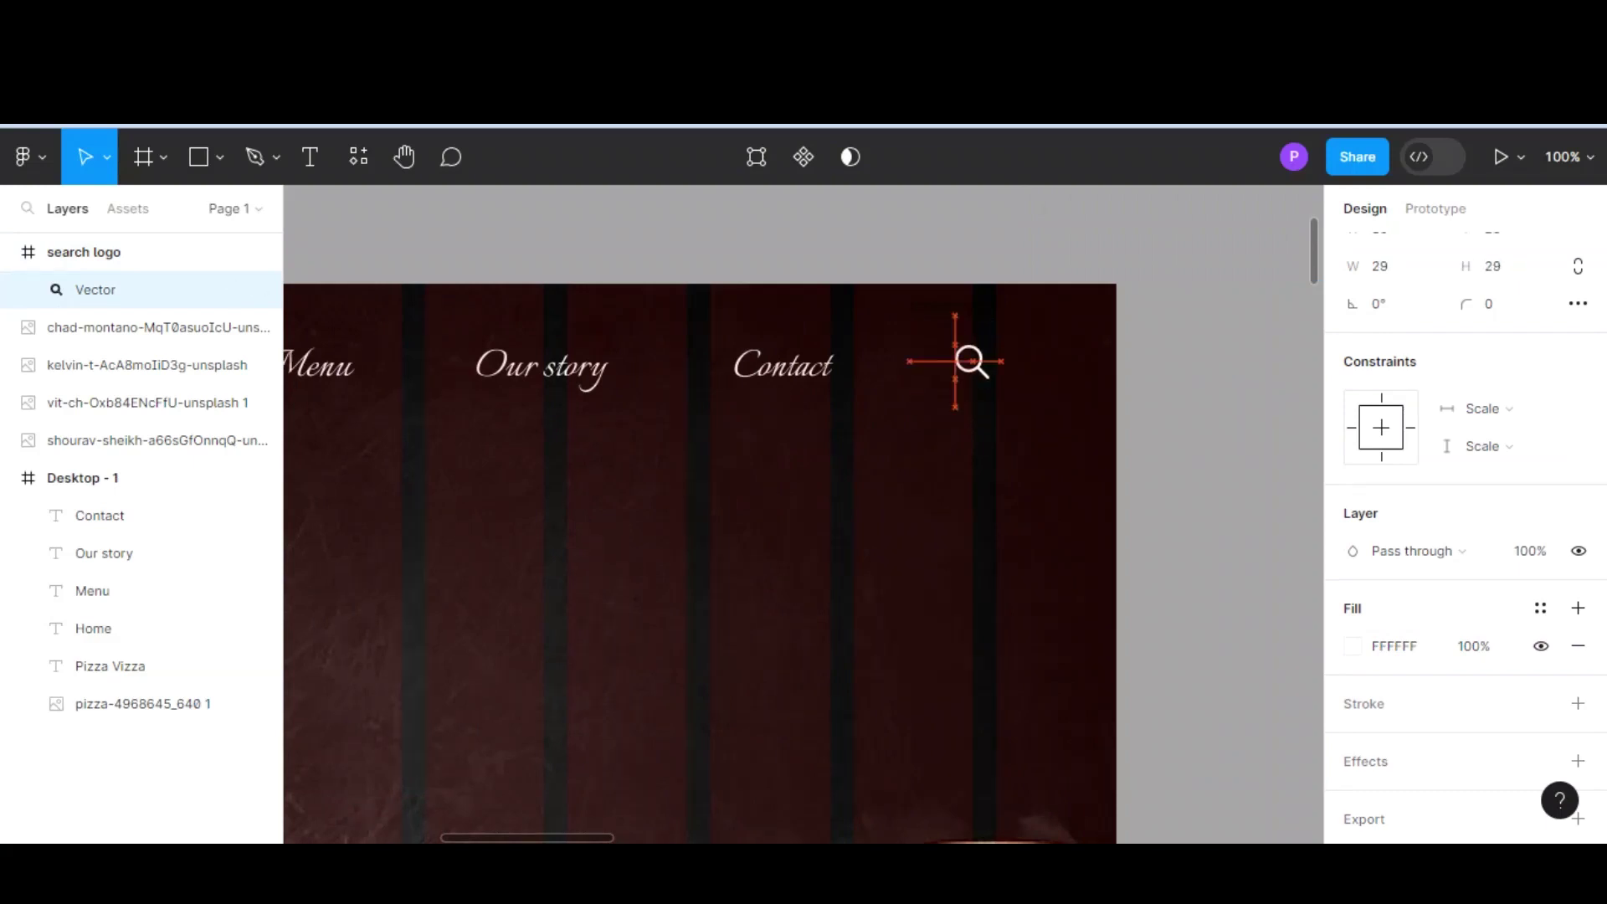
{"action": "left_click", "coordinate": [142, 703]}
{"action": "key", "text": "minus"}
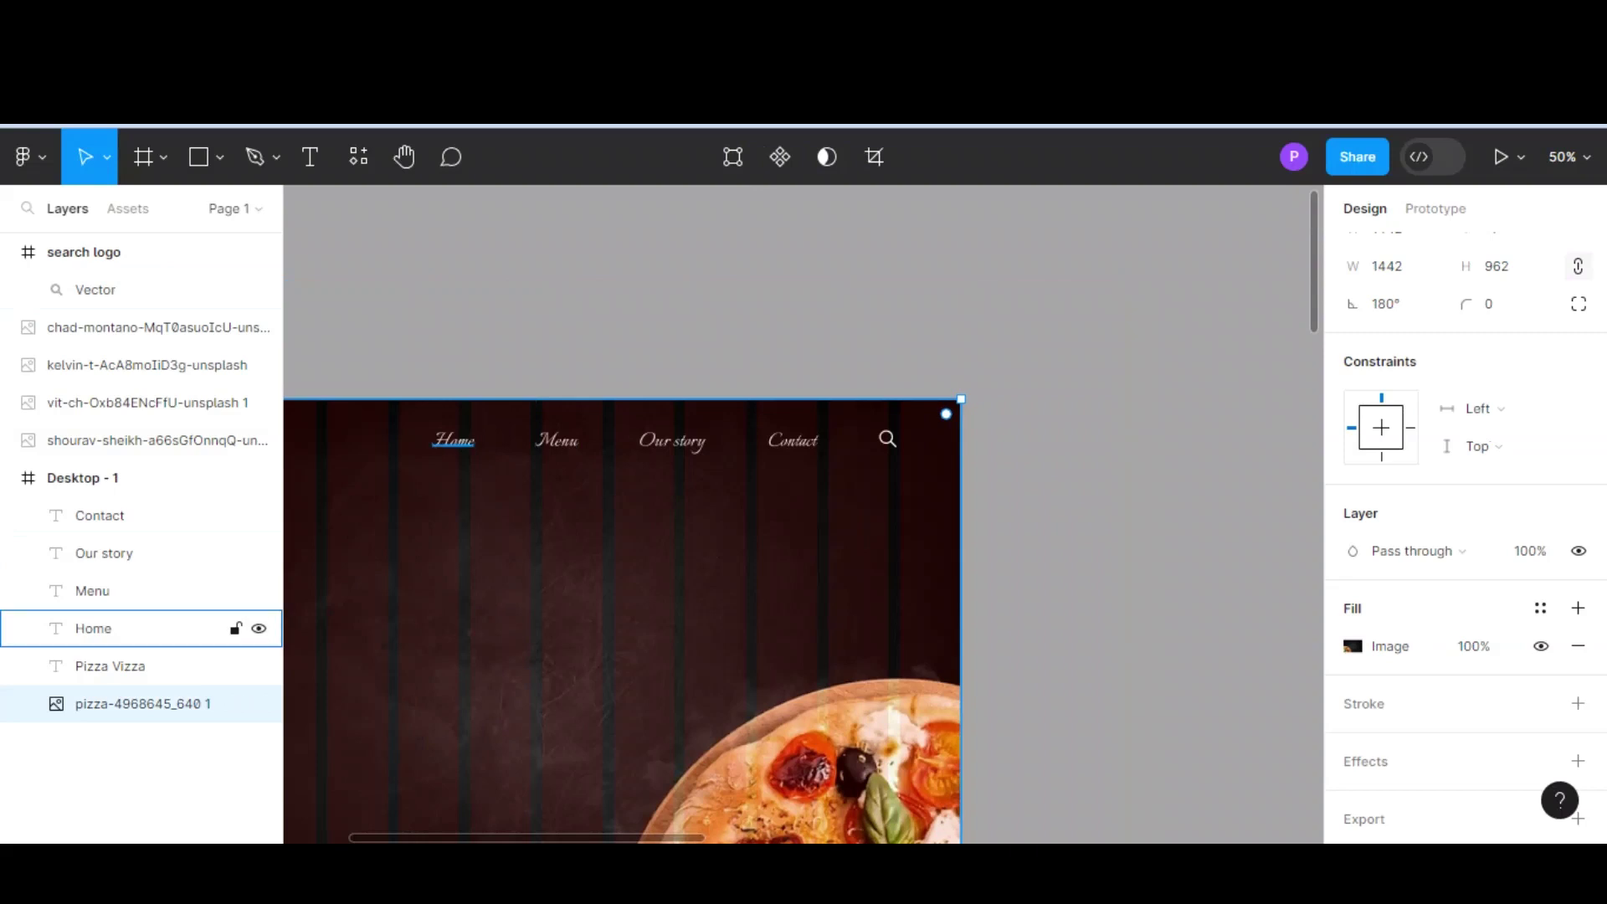
- Nudge the Contact link slightly to the left
{"action": "left_click_drag", "start_coordinate": [93, 628], "coordinate": [100, 515]}
{"action": "left_click", "coordinate": [95, 289], "text": "shift"}
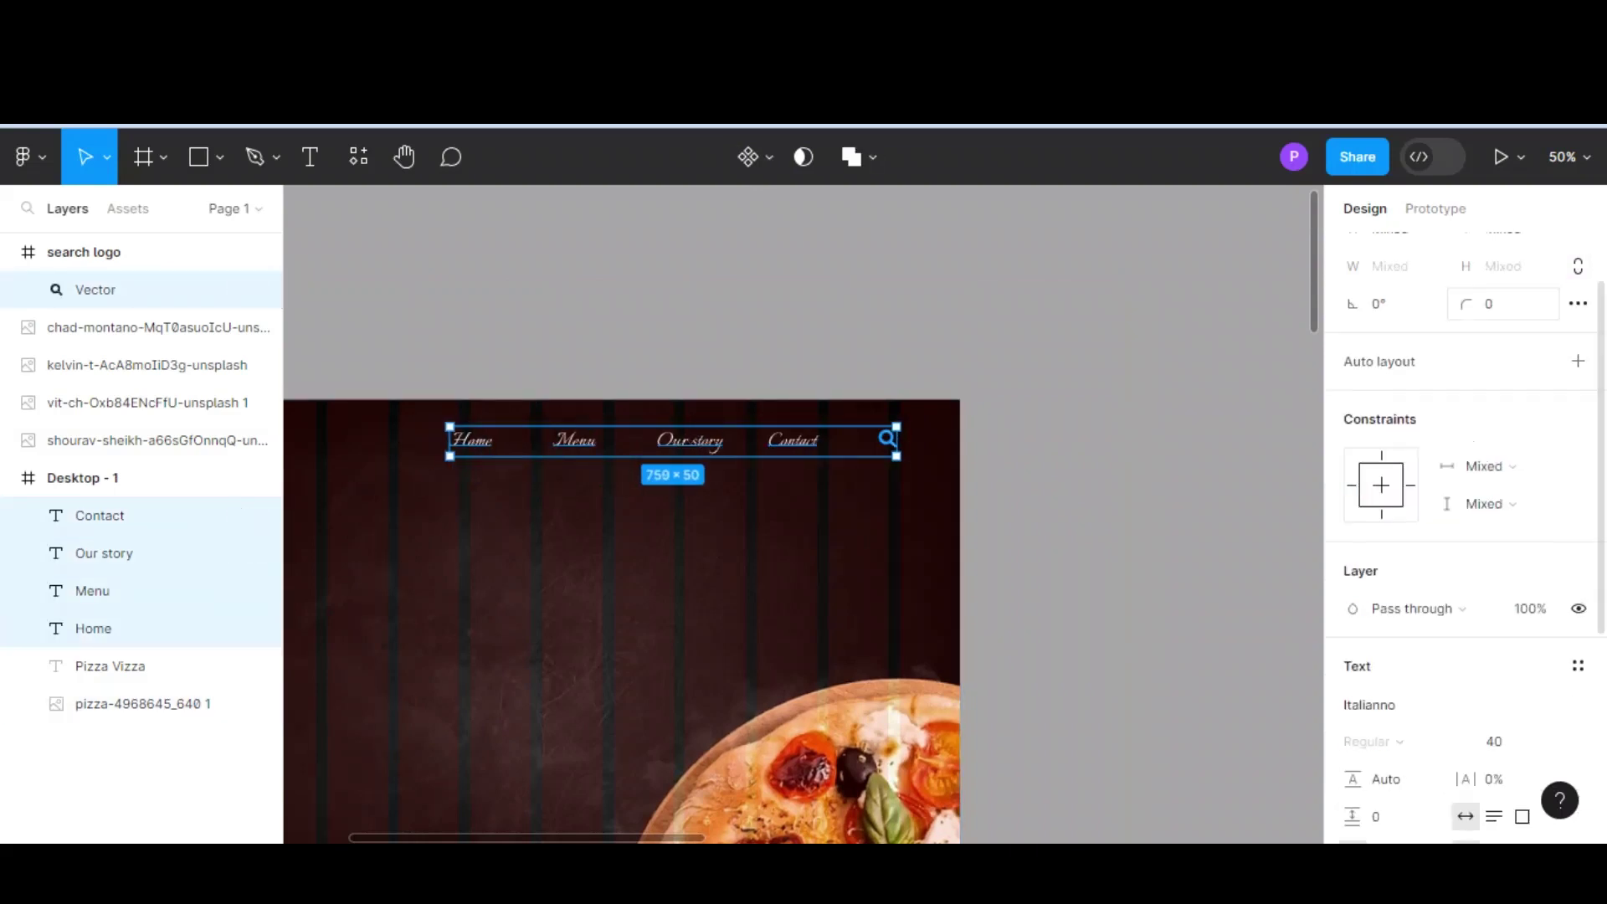
{"action": "scroll", "coordinate": [1465, 502], "scroll_direction": "up", "scroll_amount": 2}
{"action": "key", "text": "Escape"}
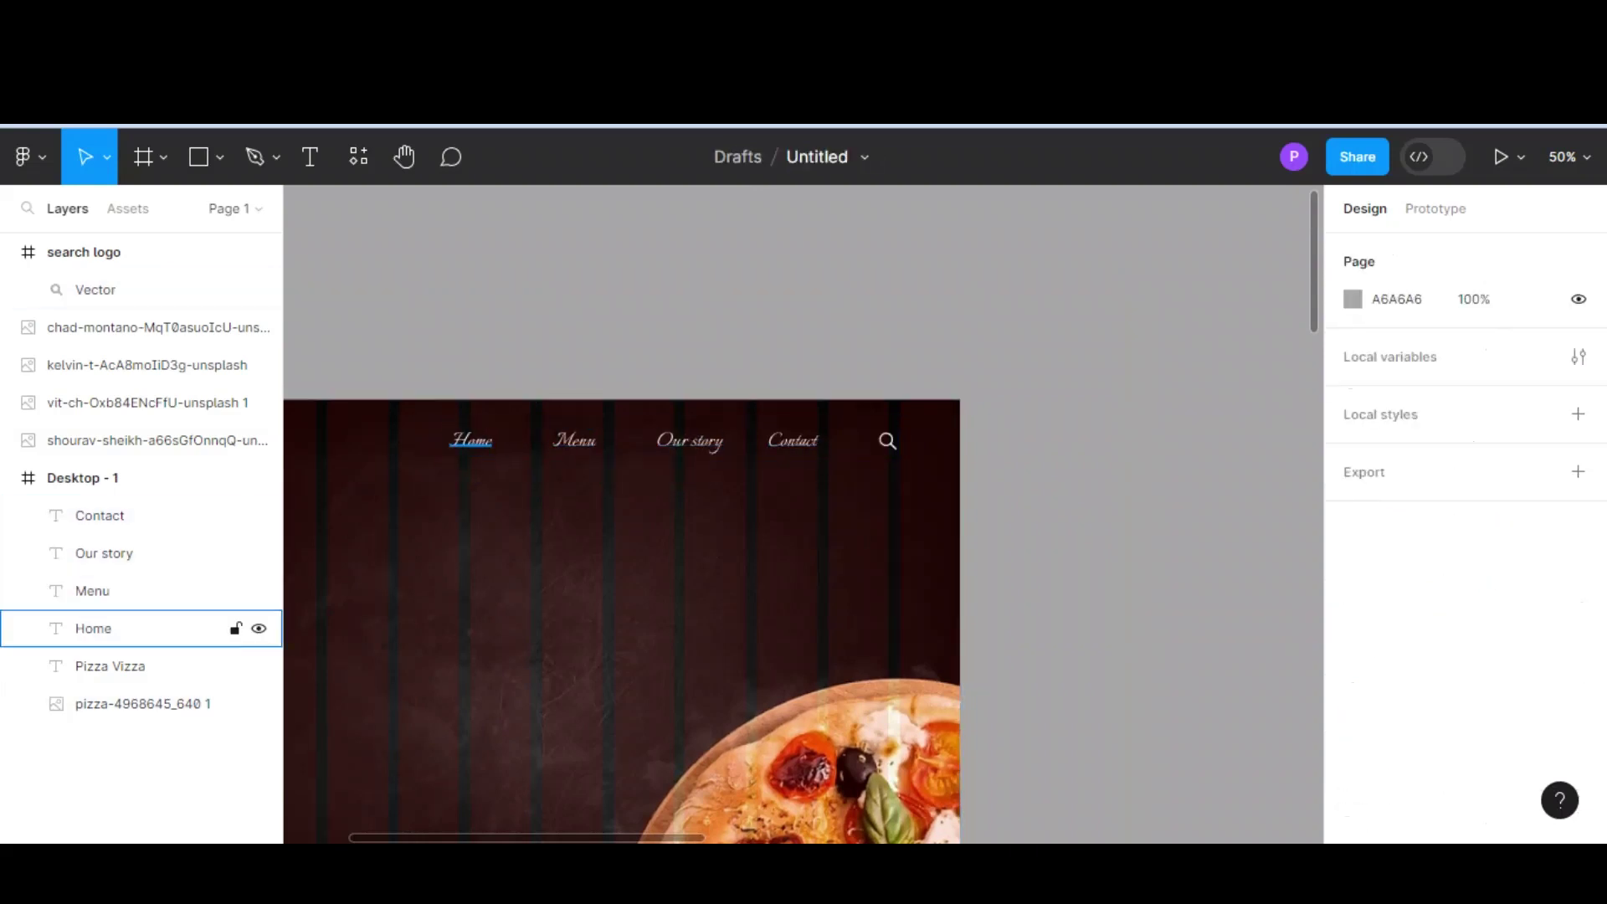
{"action": "left_click", "coordinate": [99, 515]}
{"action": "left_click_drag", "start_coordinate": [793, 441], "coordinate": [769, 440]}
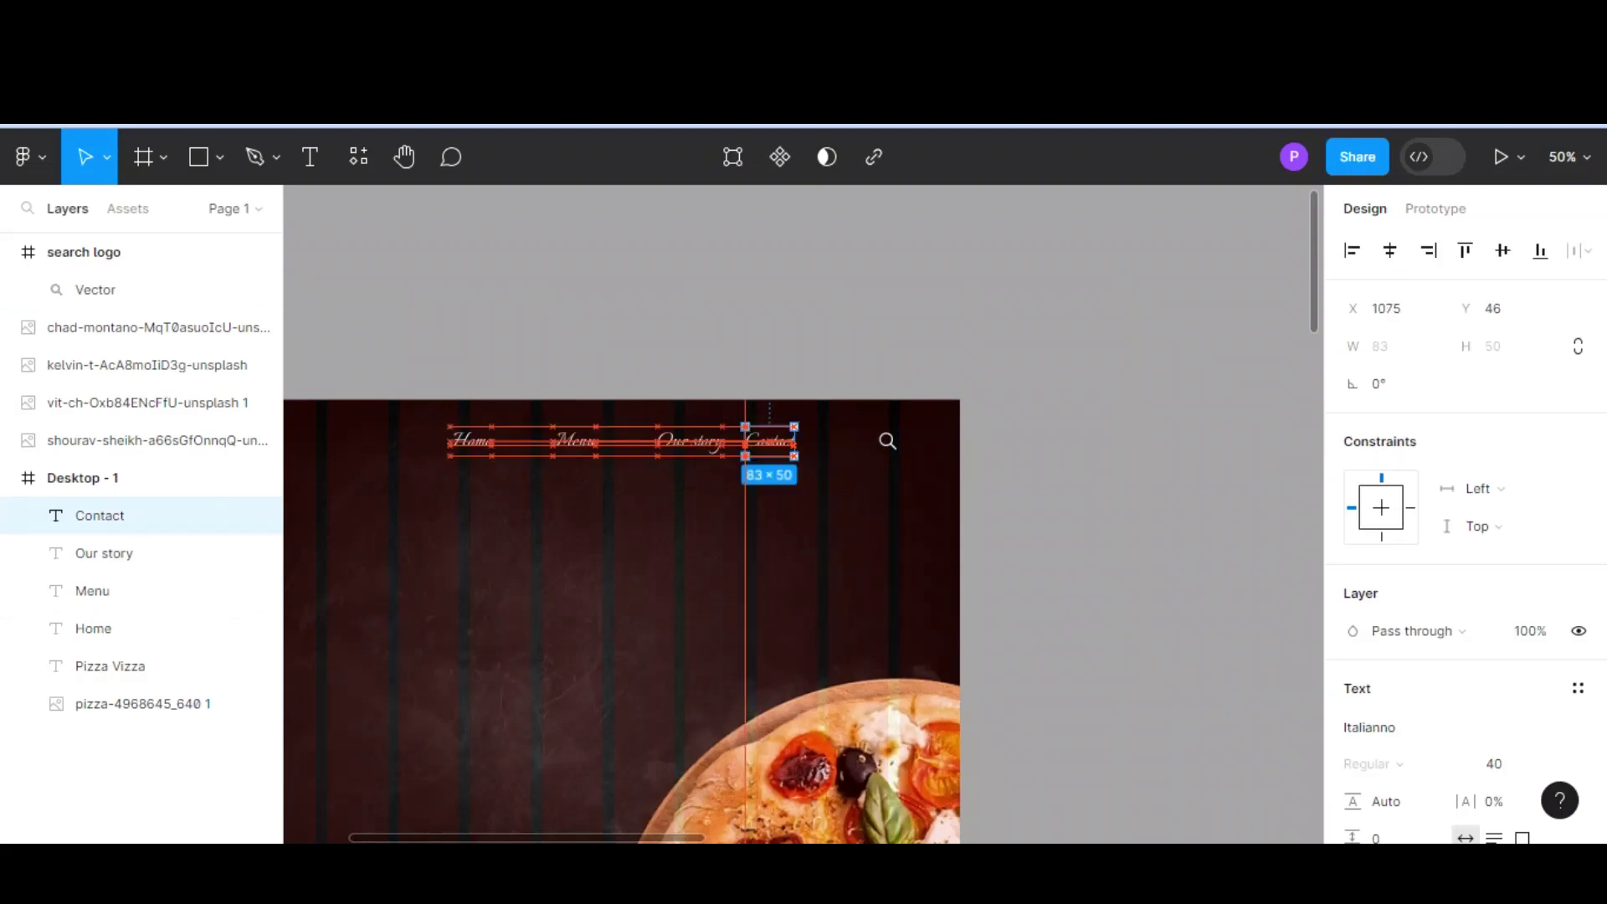
- Distribute Home, Menu, Our story and Contact with even horizontal spacing
{"action": "left_click", "coordinate": [93, 628]}
{"action": "left_click", "coordinate": [92, 590], "text": "shift"}
{"action": "left_click", "coordinate": [104, 553], "text": "shift"}
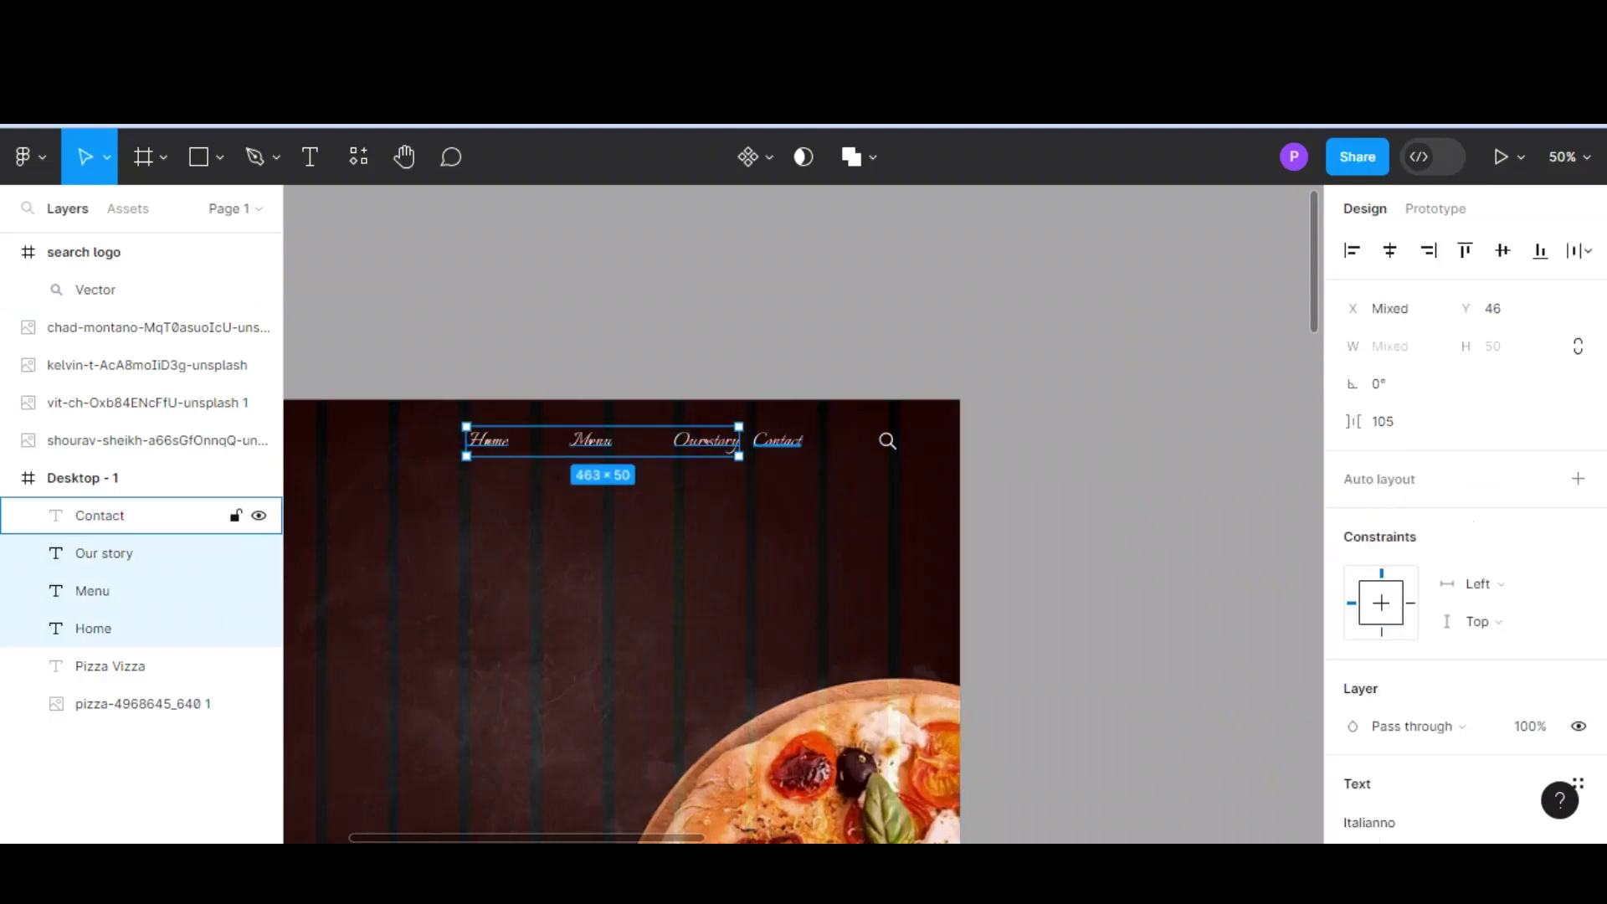
{"action": "left_click", "coordinate": [100, 515], "text": "shift"}
{"action": "left_click", "coordinate": [1578, 251]}
{"action": "left_click", "coordinate": [1381, 355]}
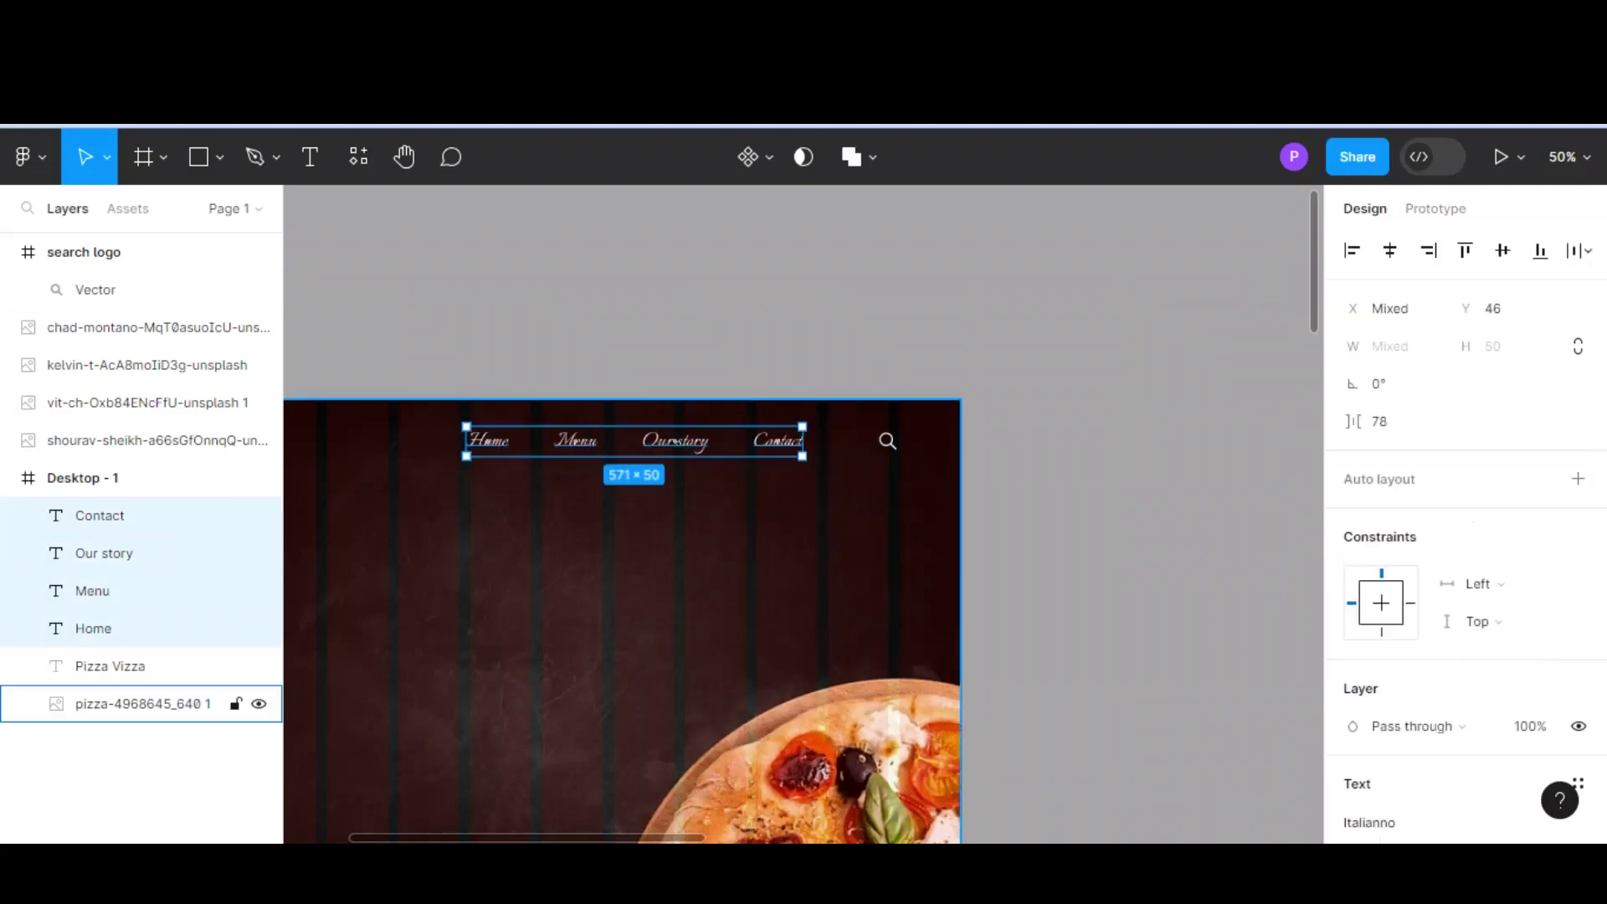
{"action": "key", "text": "Escape"}
{"action": "key", "text": "minus"}
{"action": "key", "text": "plus"}
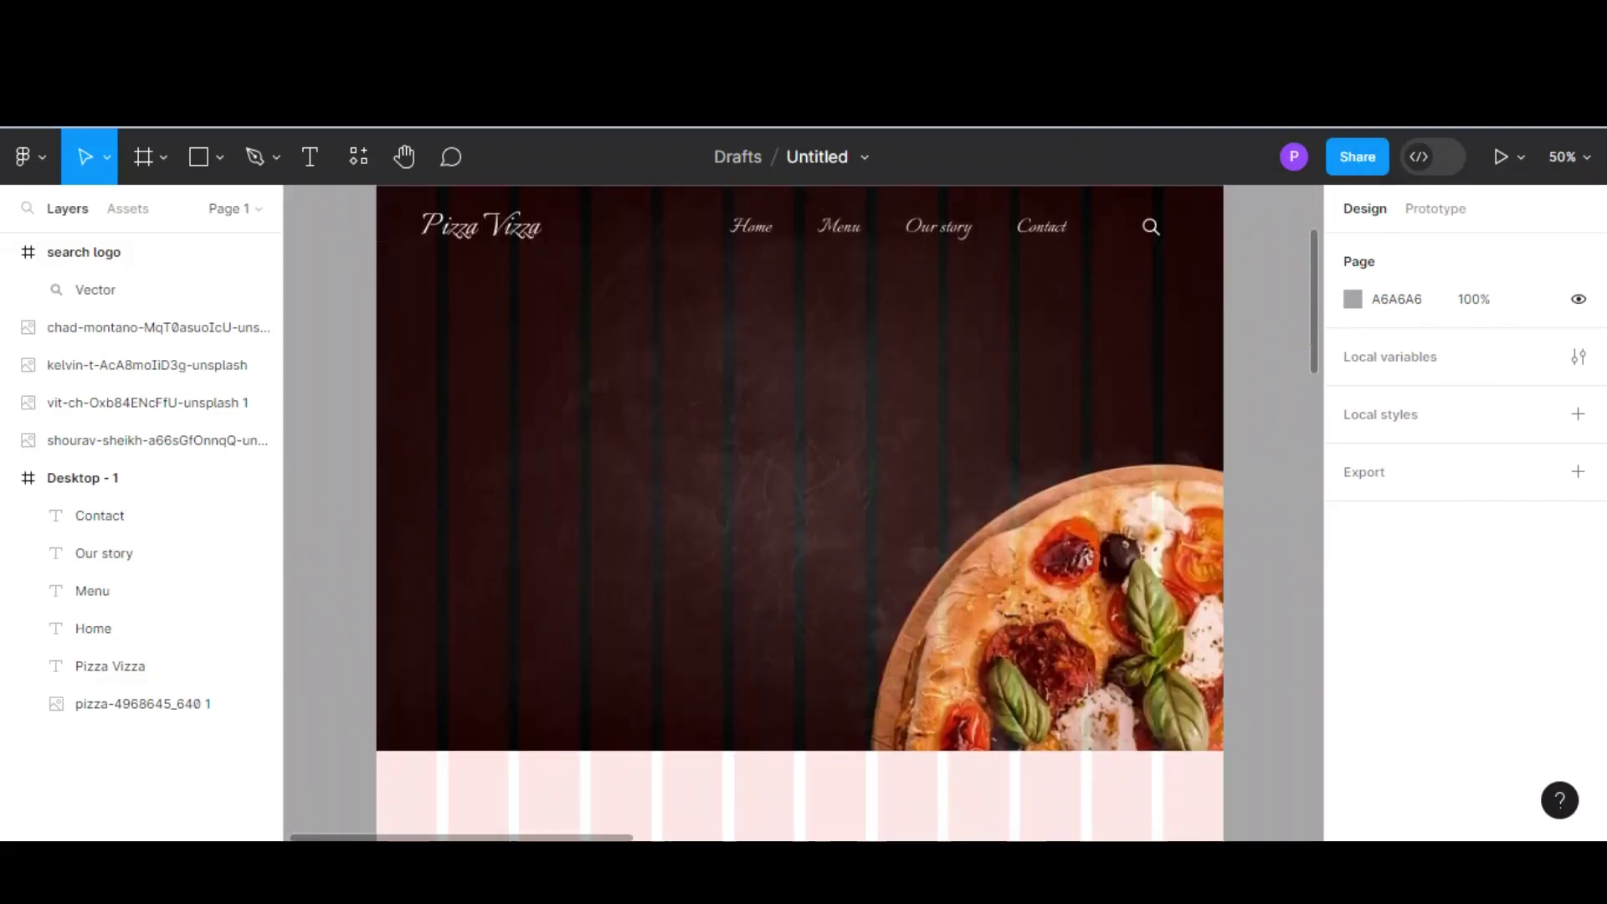
- Toggle the Desktop - 1 layout grid off and on, then reselect the nav links
{"action": "left_click", "coordinate": [82, 477]}
{"action": "left_click", "coordinate": [1539, 610]}
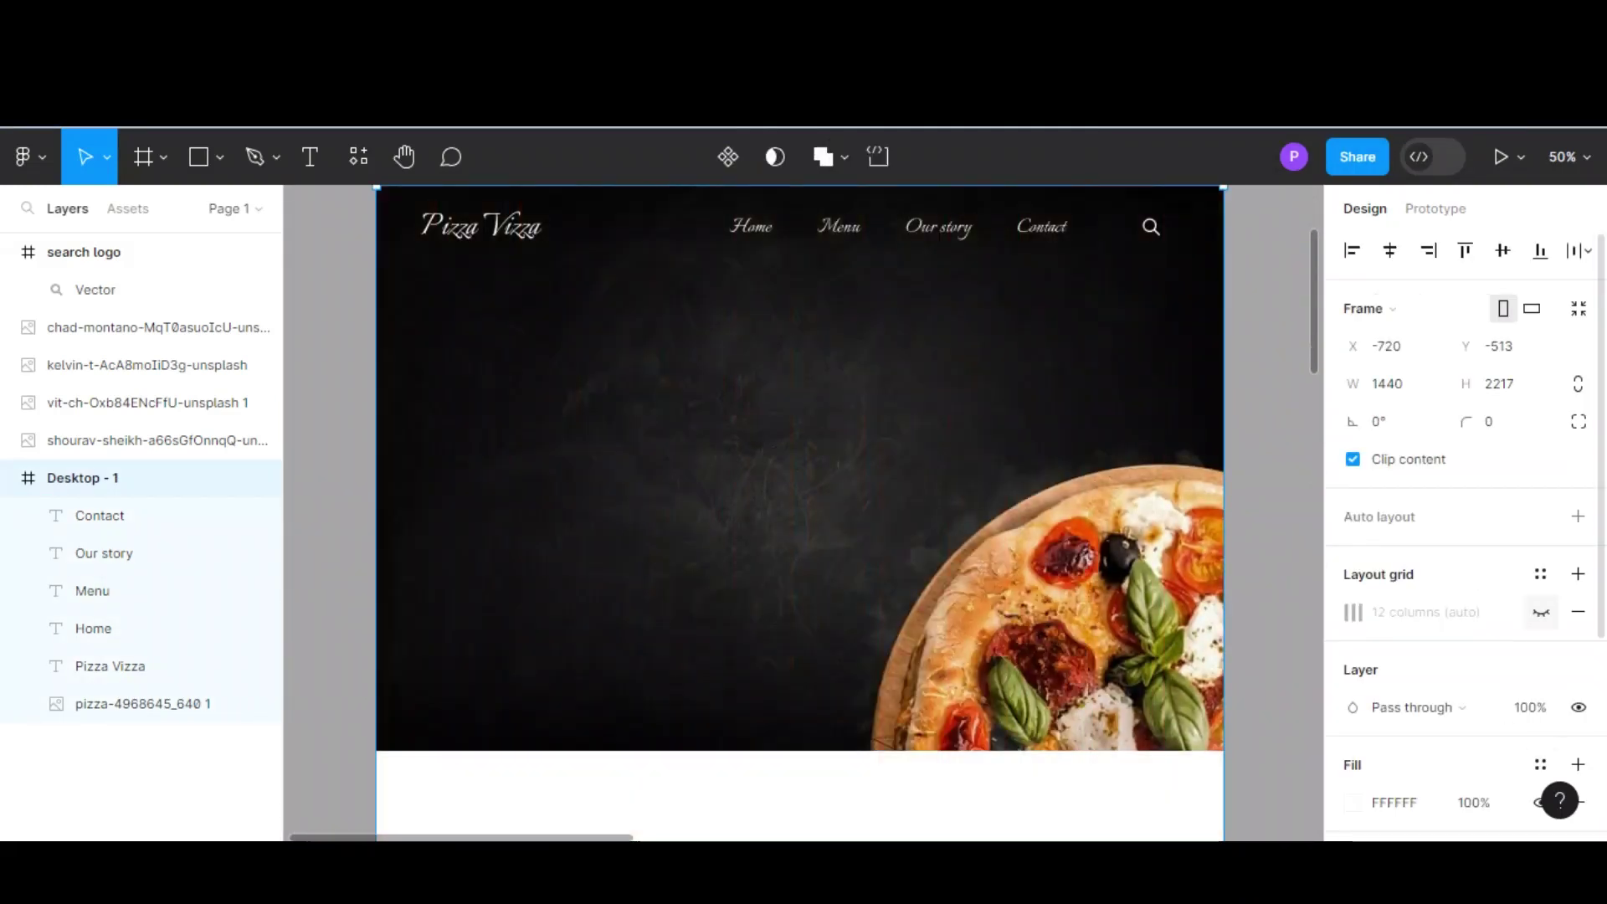
{"action": "left_click", "coordinate": [93, 627]}
{"action": "left_click", "coordinate": [104, 552], "text": "shift"}
{"action": "left_click", "coordinate": [99, 515], "text": "shift"}
- Change the nav links' font from Italianno to Inter and reduce the font size
{"action": "scroll", "coordinate": [1465, 586], "scroll_direction": "down", "scroll_amount": 5}
{"action": "left_click", "coordinate": [1373, 348]}
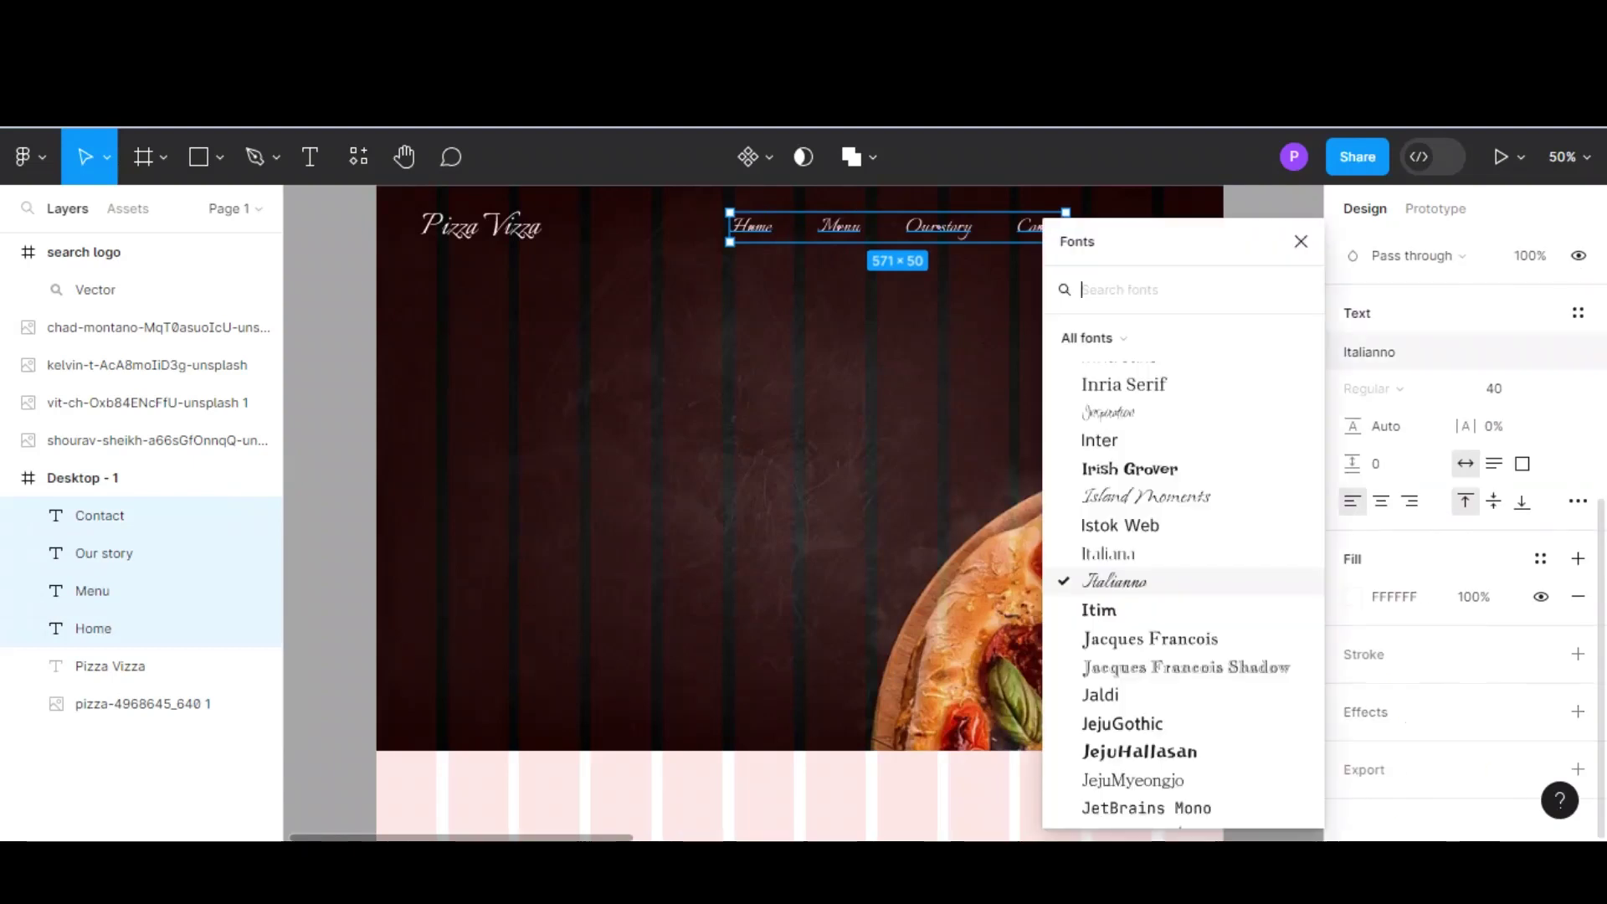
{"action": "left_click", "coordinate": [1140, 377]}
{"action": "left_click", "coordinate": [1373, 352]}
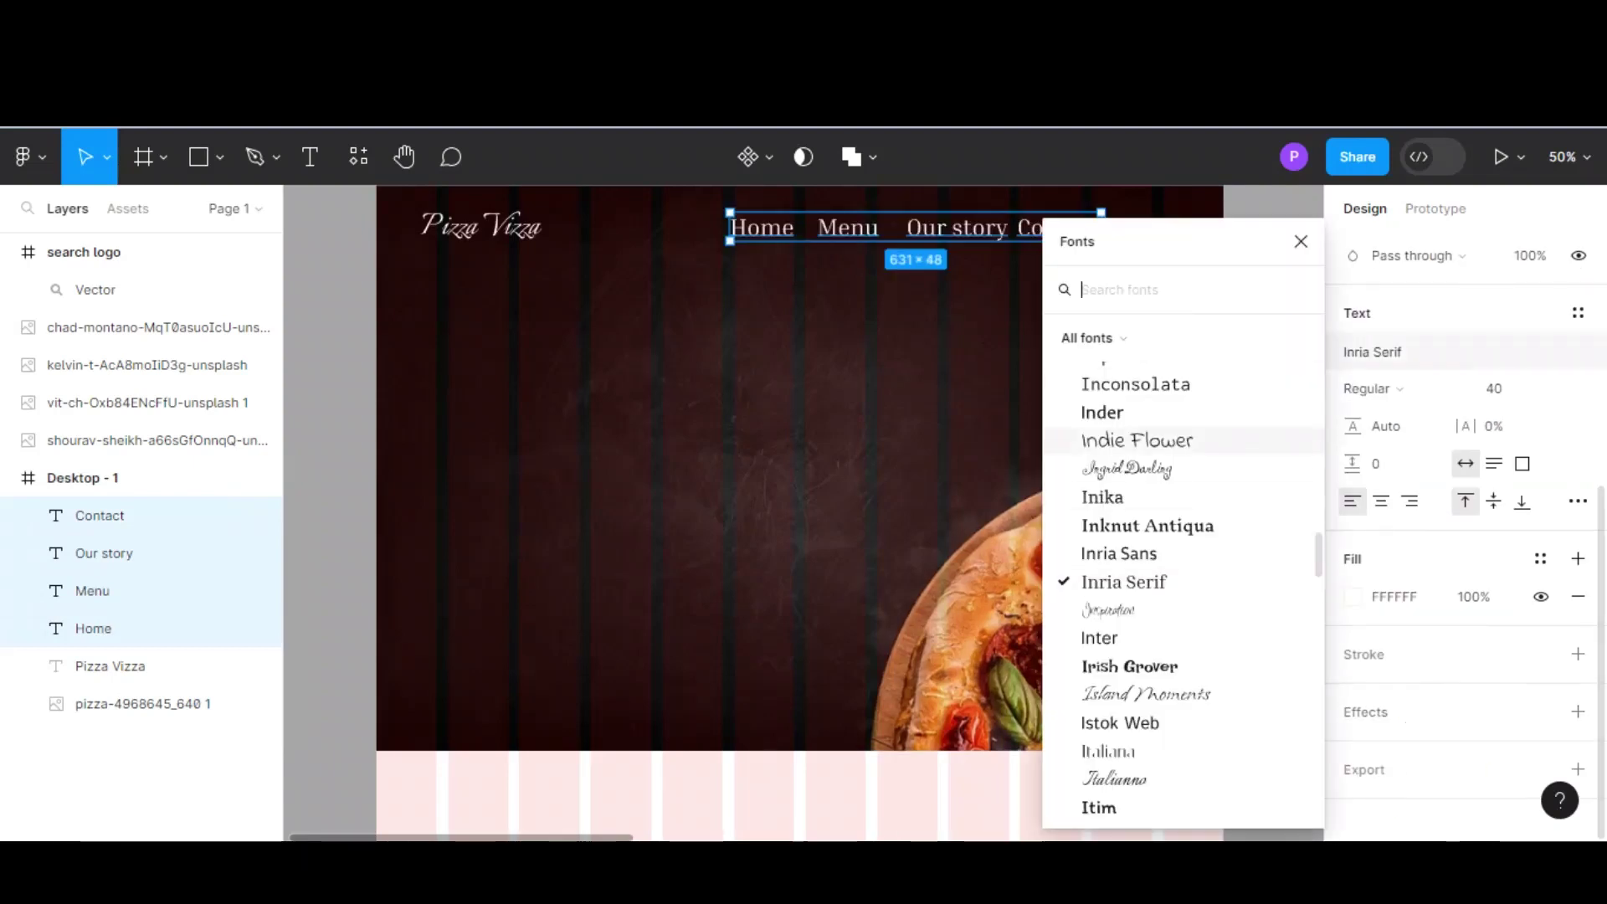
{"action": "left_click", "coordinate": [1083, 409]}
{"action": "left_click", "coordinate": [1373, 352]}
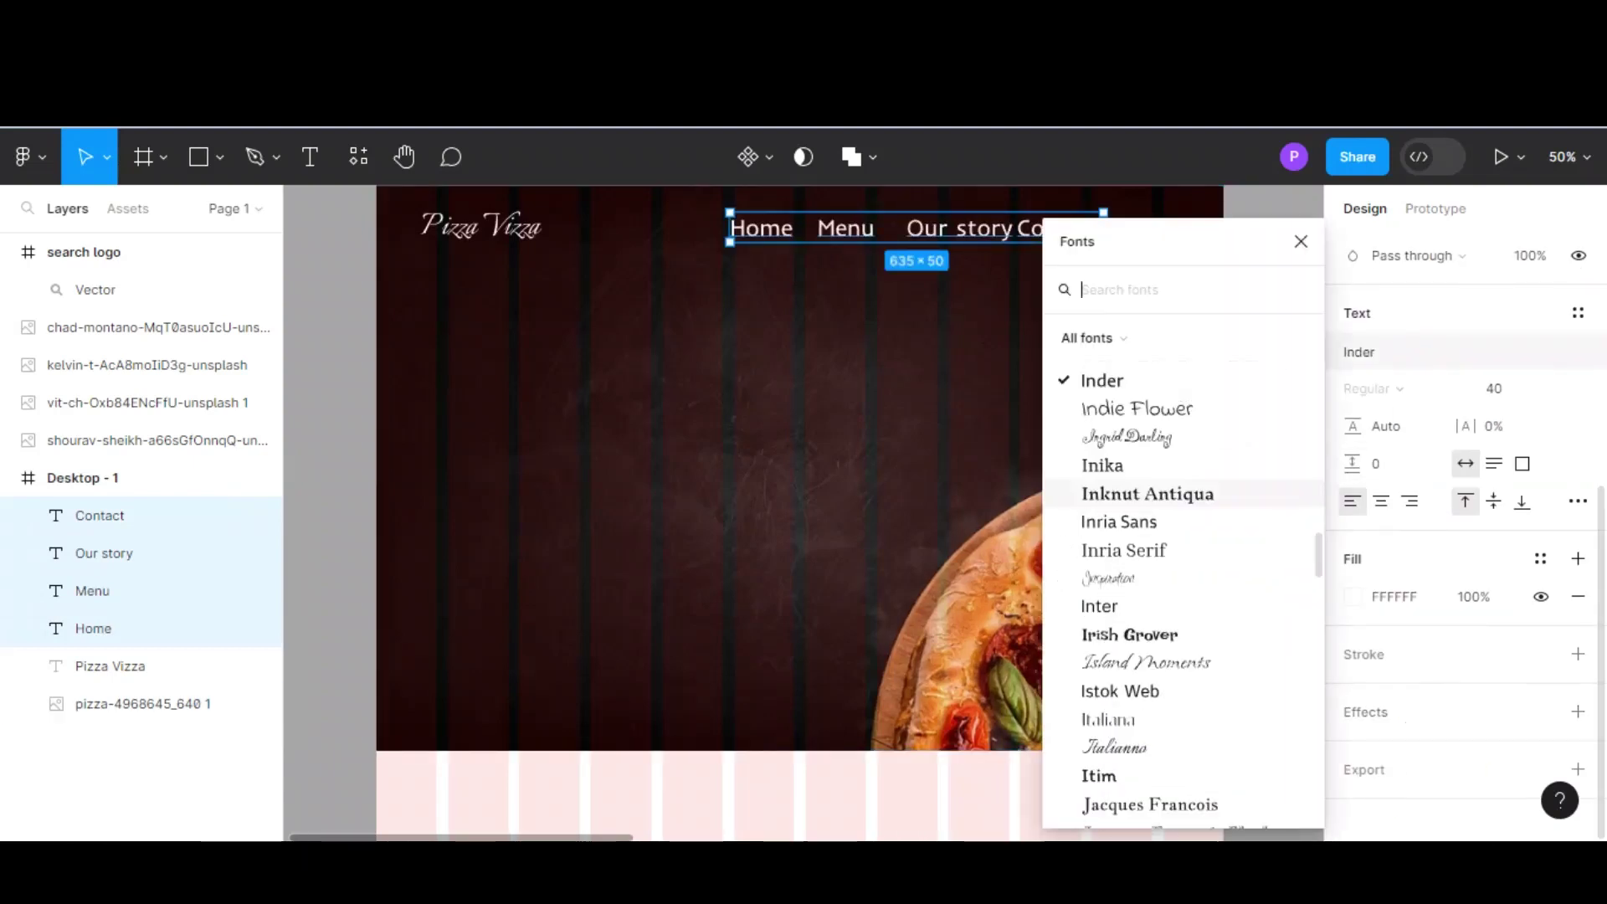
{"action": "scroll", "coordinate": [1113, 544], "scroll_direction": "down", "scroll_amount": 4}
{"action": "scroll", "coordinate": [1113, 544], "scroll_direction": "up", "scroll_amount": 3}
{"action": "left_click", "coordinate": [1096, 567]}
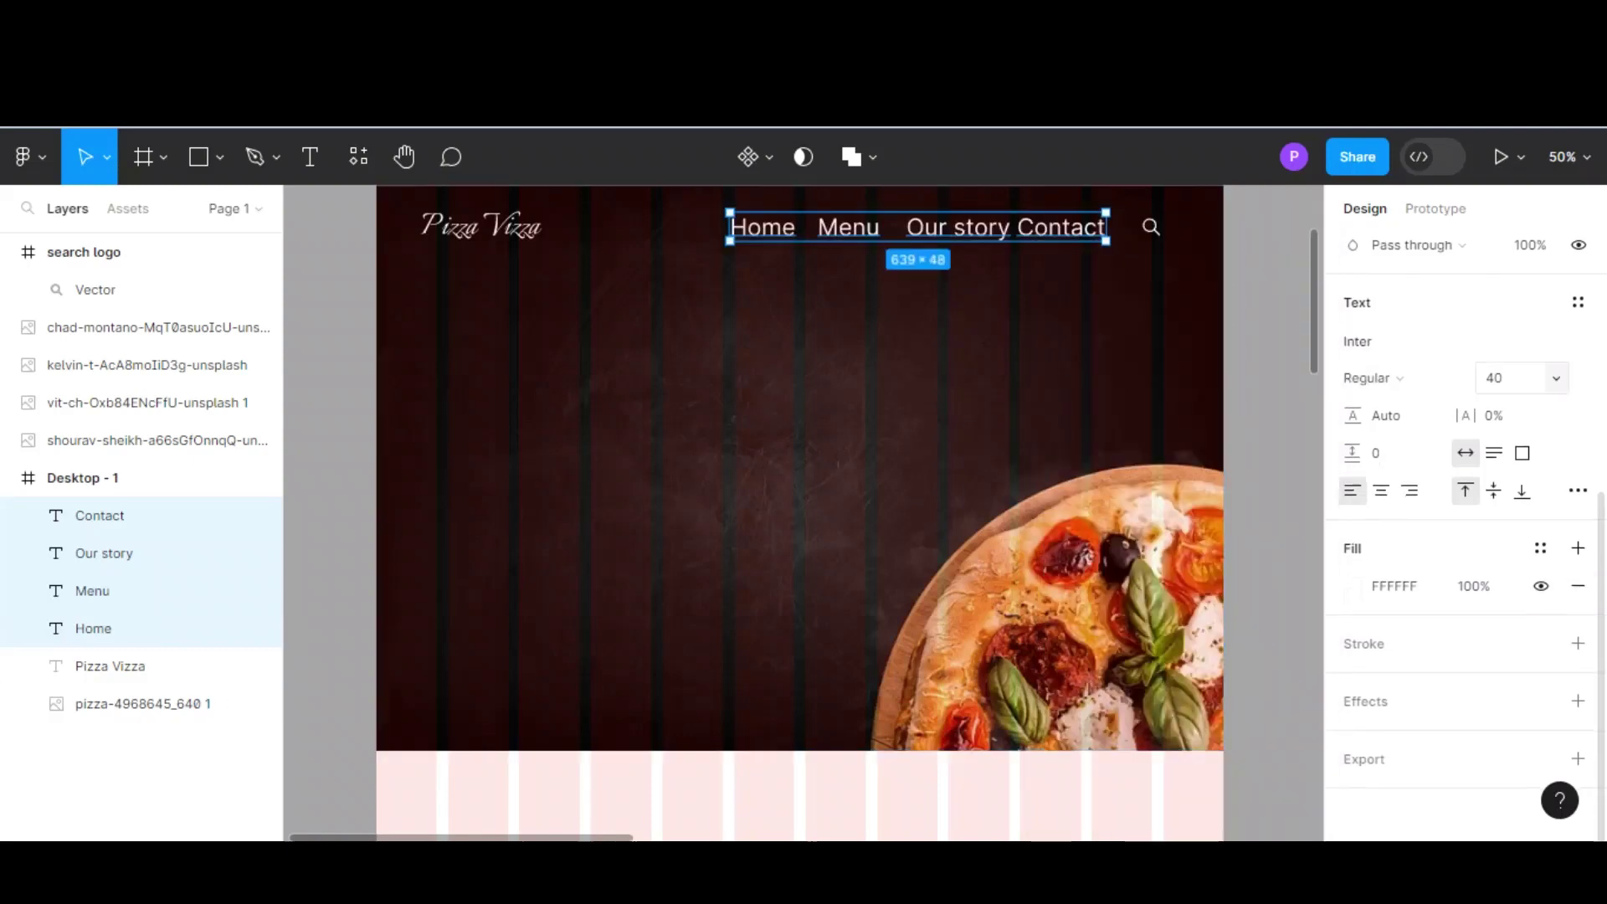
{"action": "left_click", "coordinate": [1494, 388]}
{"action": "left_click", "coordinate": [1521, 413]}
- Select the Pizza Vizza title, nav links and search icon together, then deselect
{"action": "left_click", "coordinate": [143, 703]}
{"action": "left_click", "coordinate": [110, 665]}
{"action": "left_click", "coordinate": [92, 590], "text": "shift"}
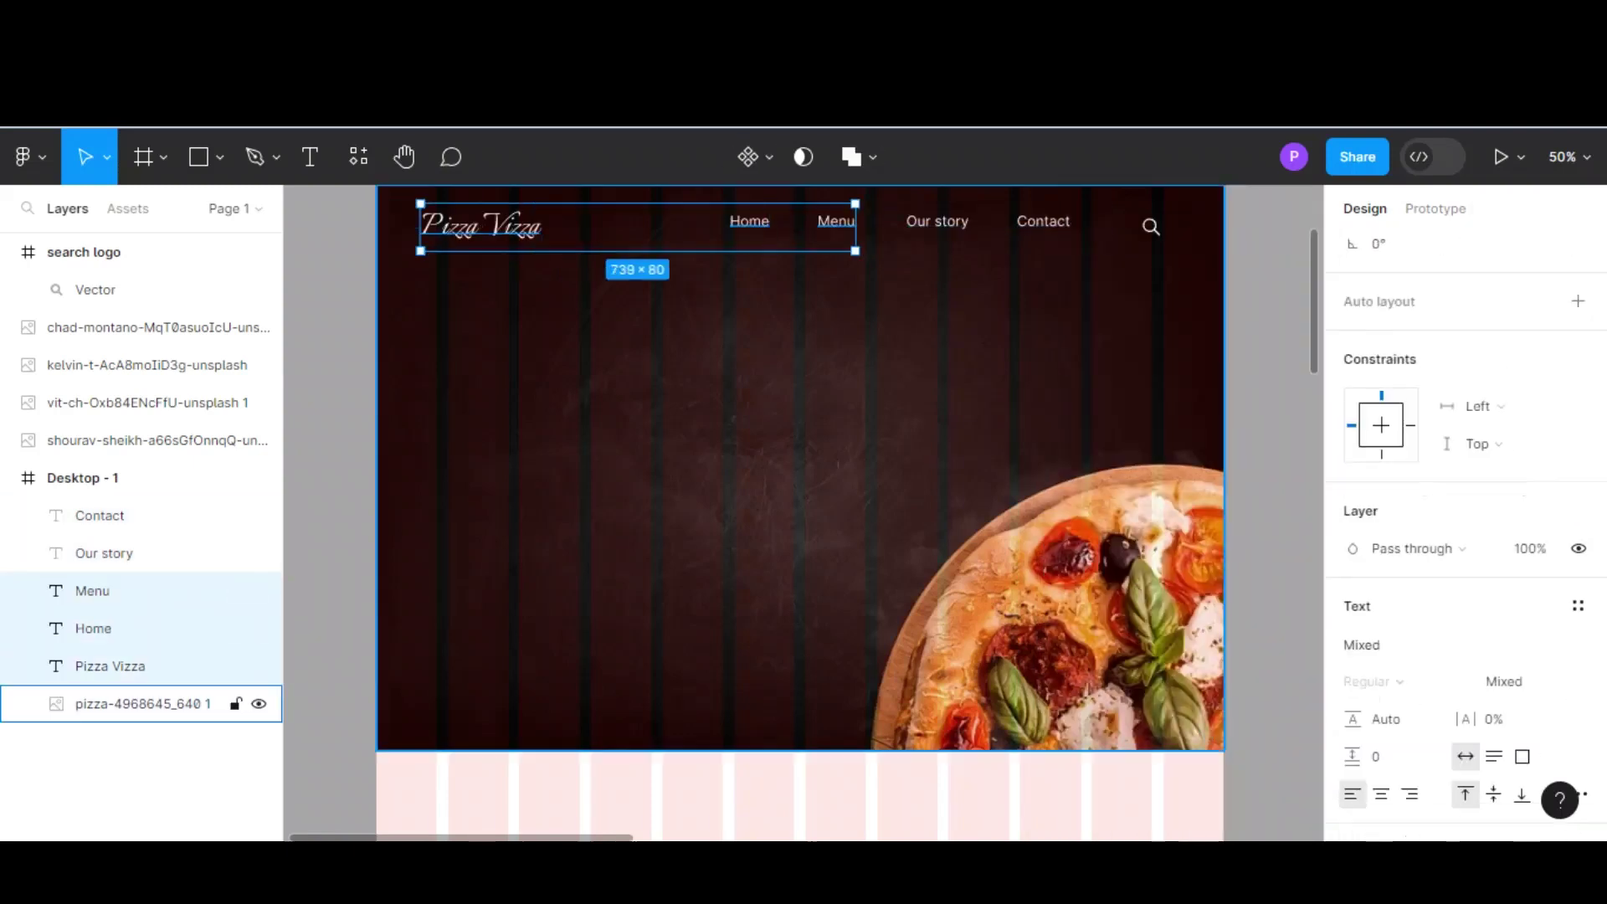
{"action": "left_click", "coordinate": [104, 553], "text": "shift"}
{"action": "left_click", "coordinate": [100, 515], "text": "shift"}
{"action": "left_click", "coordinate": [95, 289], "text": "shift"}
{"action": "key", "text": "Escape"}
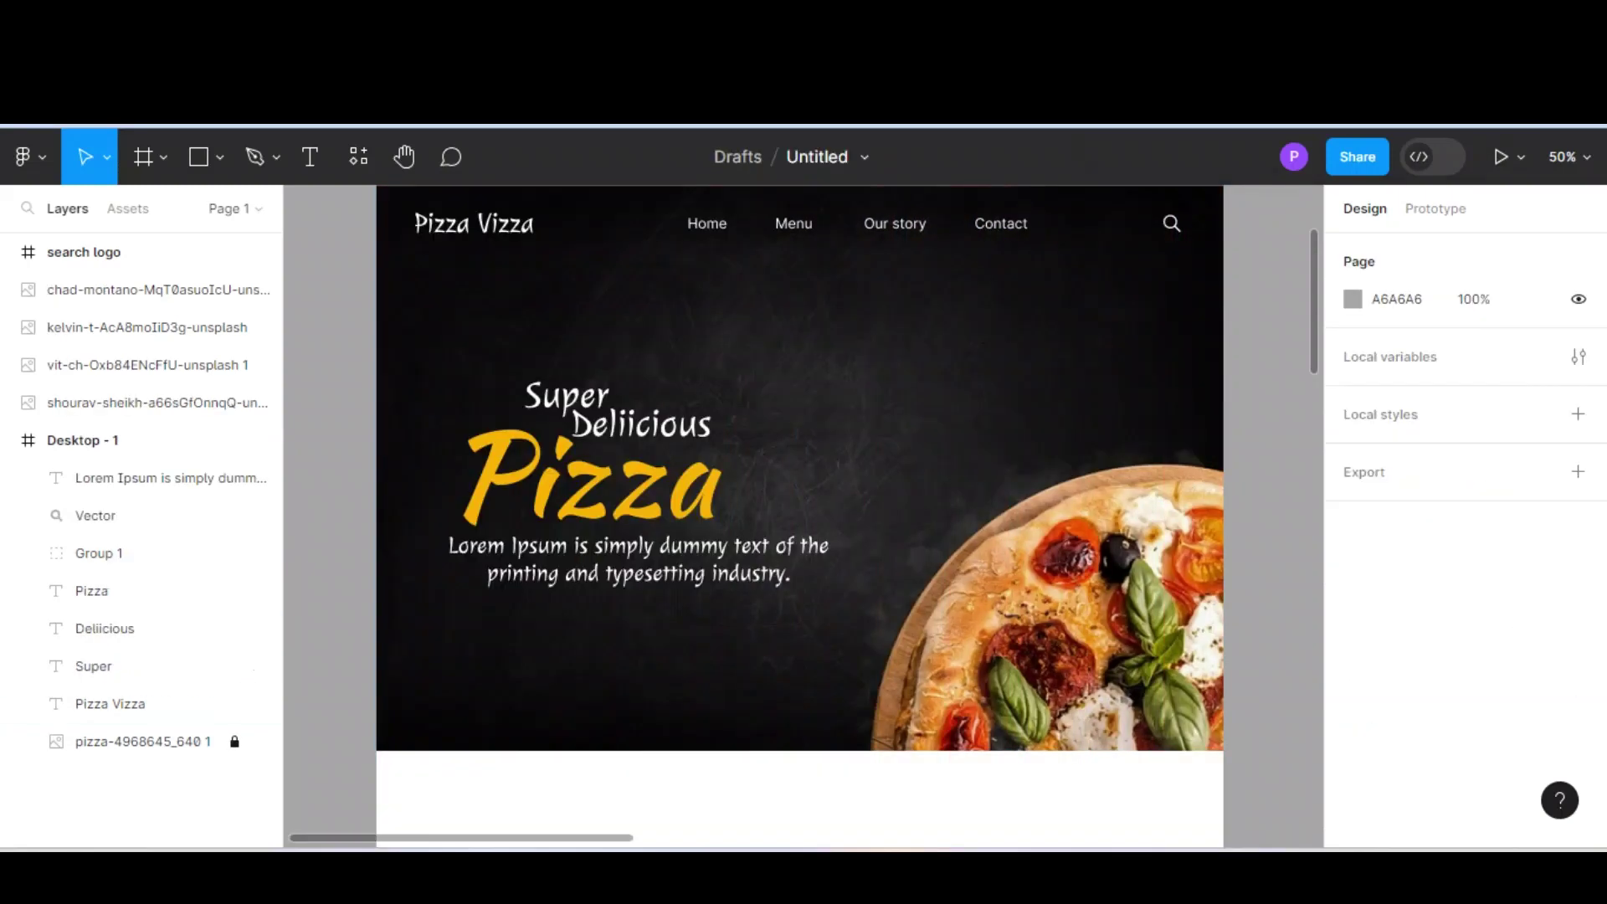
- Click through the pizza photo layers in the frame, then clear the selection
{"action": "scroll", "coordinate": [1136, 503], "scroll_direction": "down", "scroll_amount": 5}
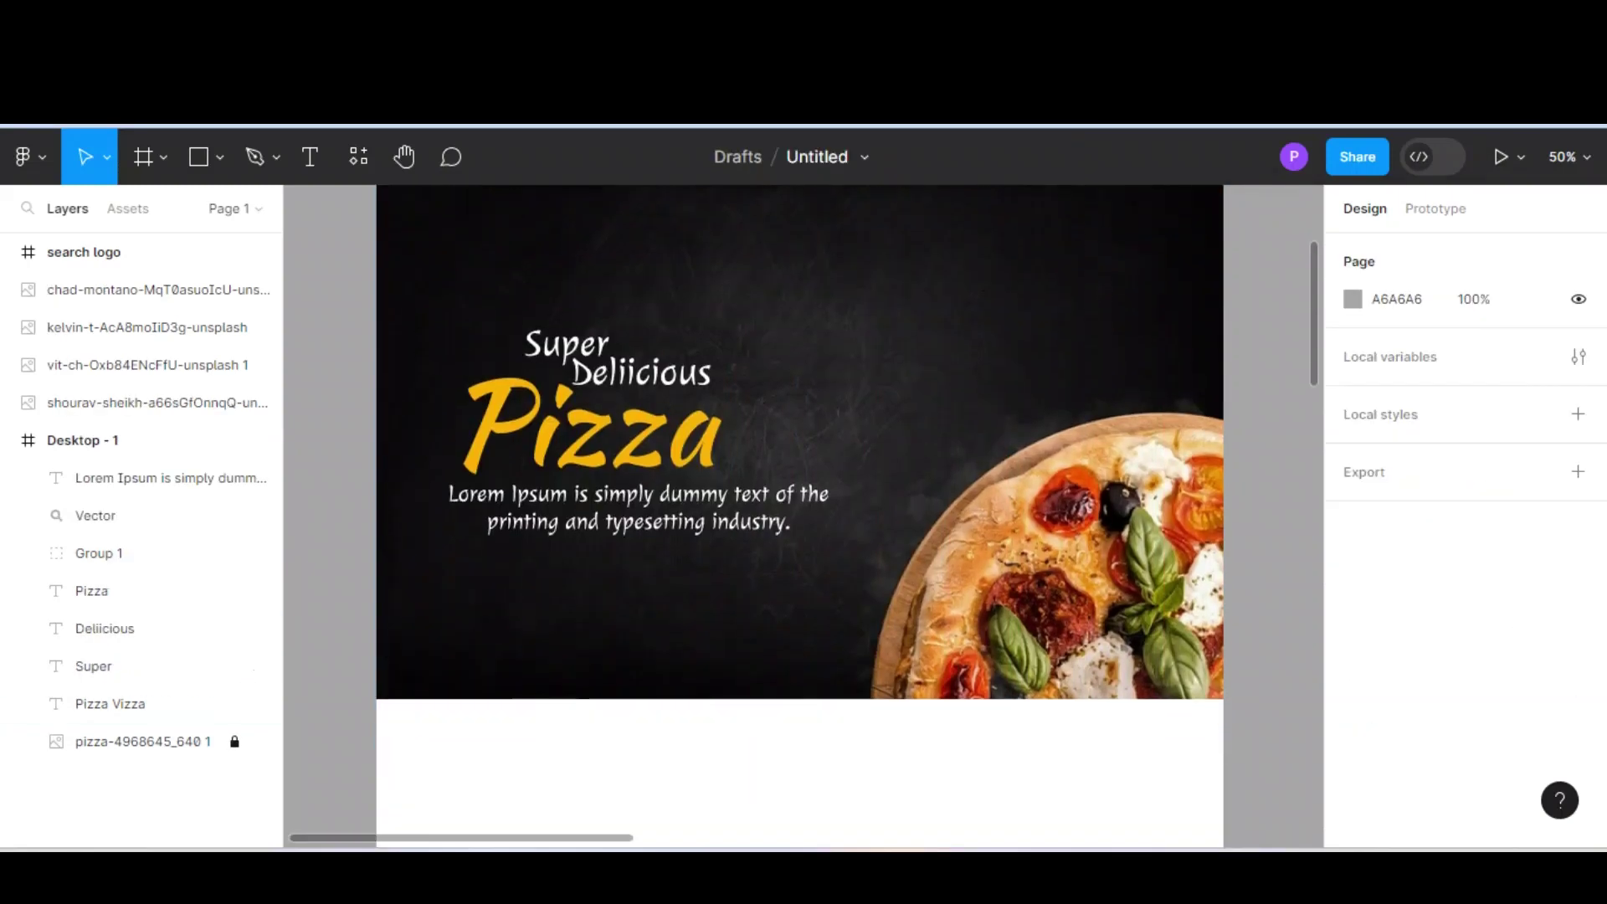
{"action": "right_click", "coordinate": [1136, 502]}
{"action": "key", "text": "Escape"}
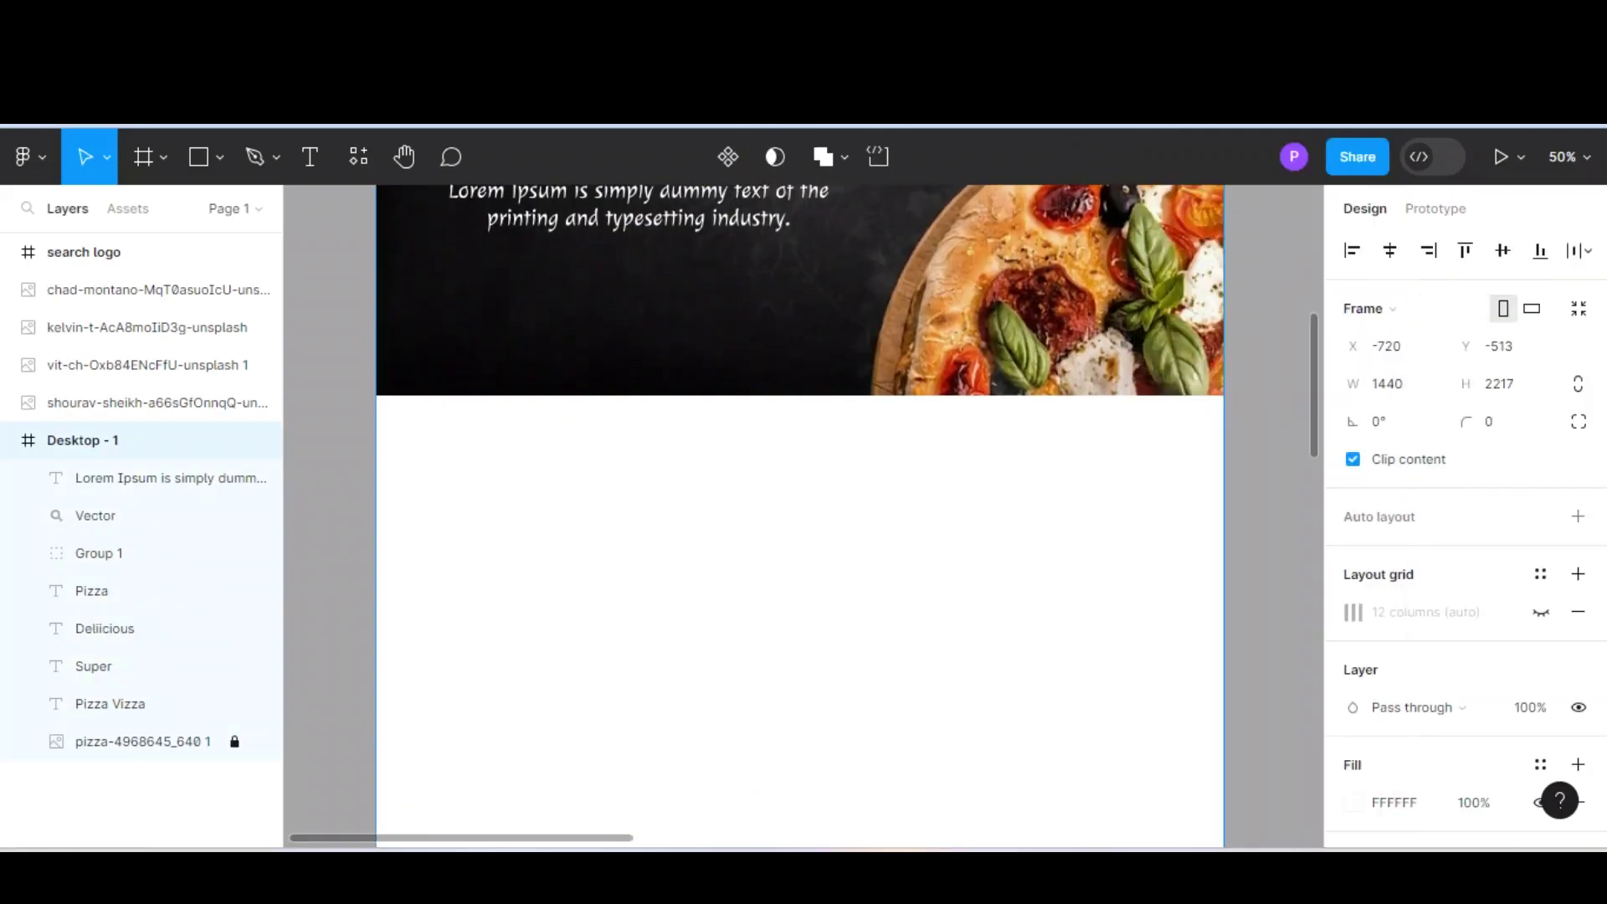
{"action": "key", "text": "Escape"}
{"action": "left_click", "coordinate": [158, 402]}
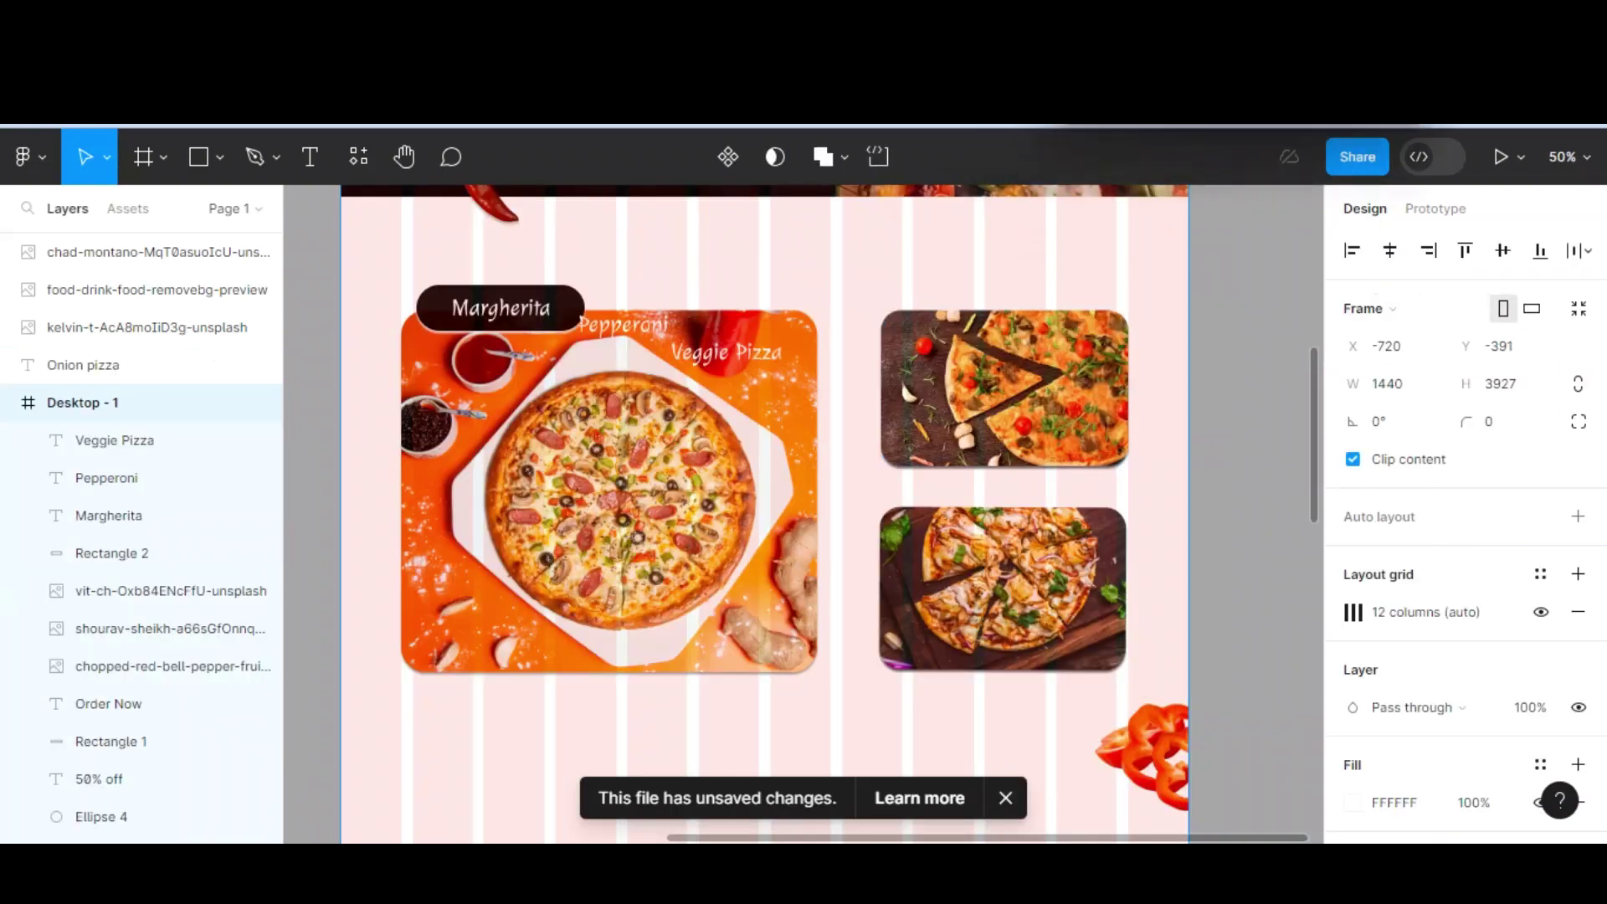
{"action": "key", "text": "Escape"}
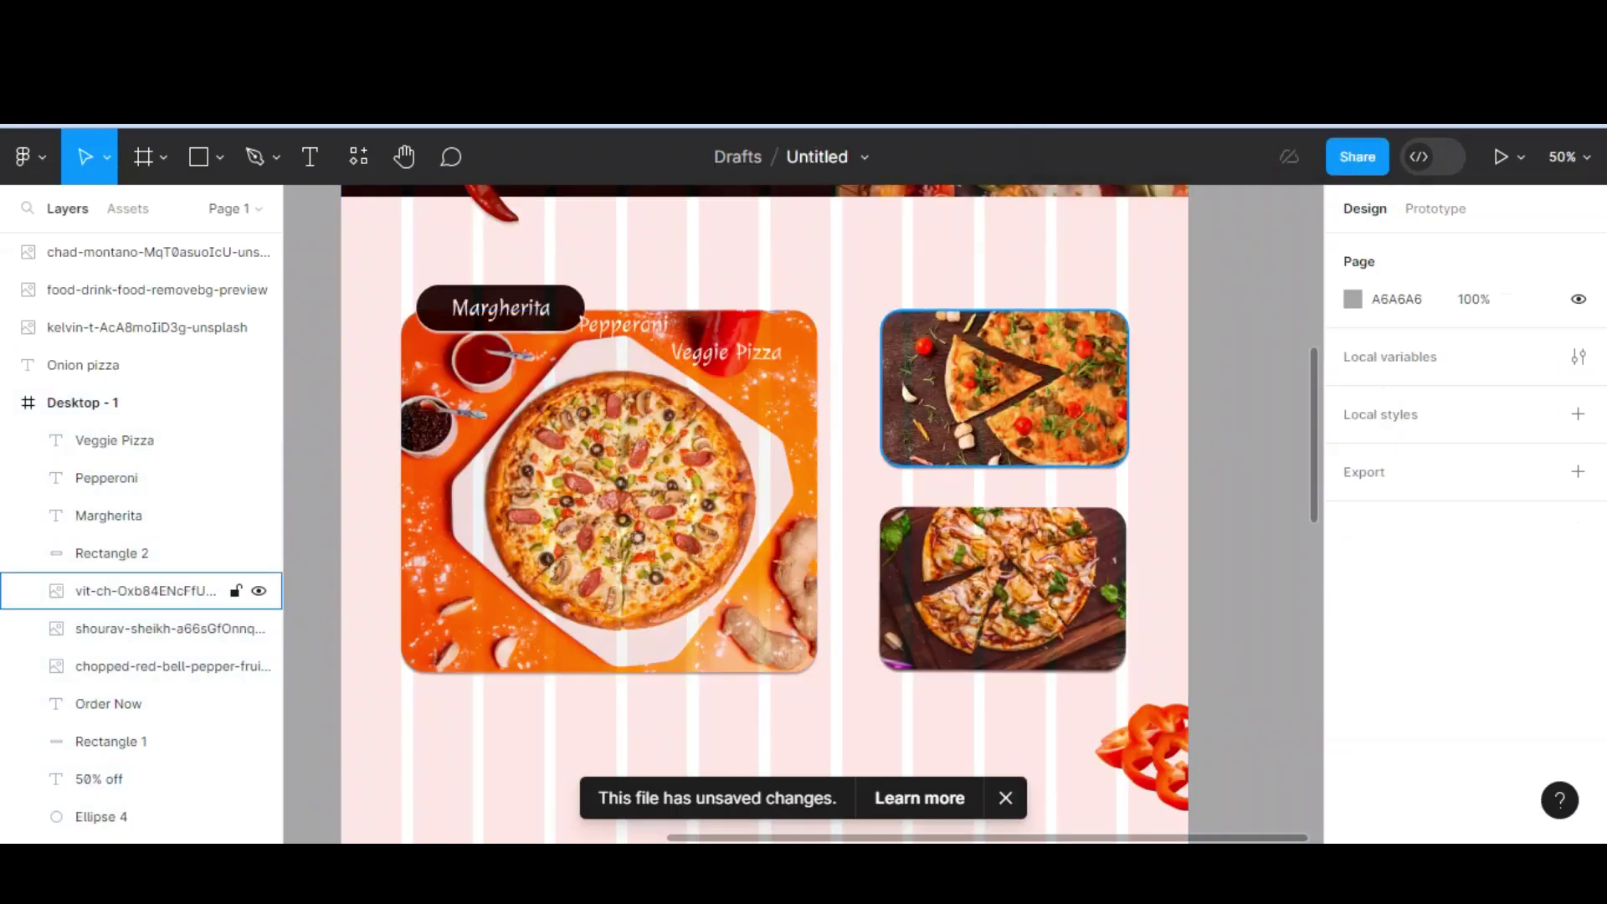
{"action": "left_click", "coordinate": [167, 591]}
{"action": "key", "text": "Escape"}
- Duplicate the dark label pill twice, placing copies atop the top-right and lower-right pizza cards
{"action": "left_click", "coordinate": [111, 553]}
{"action": "key", "text": "ctrl+d"}
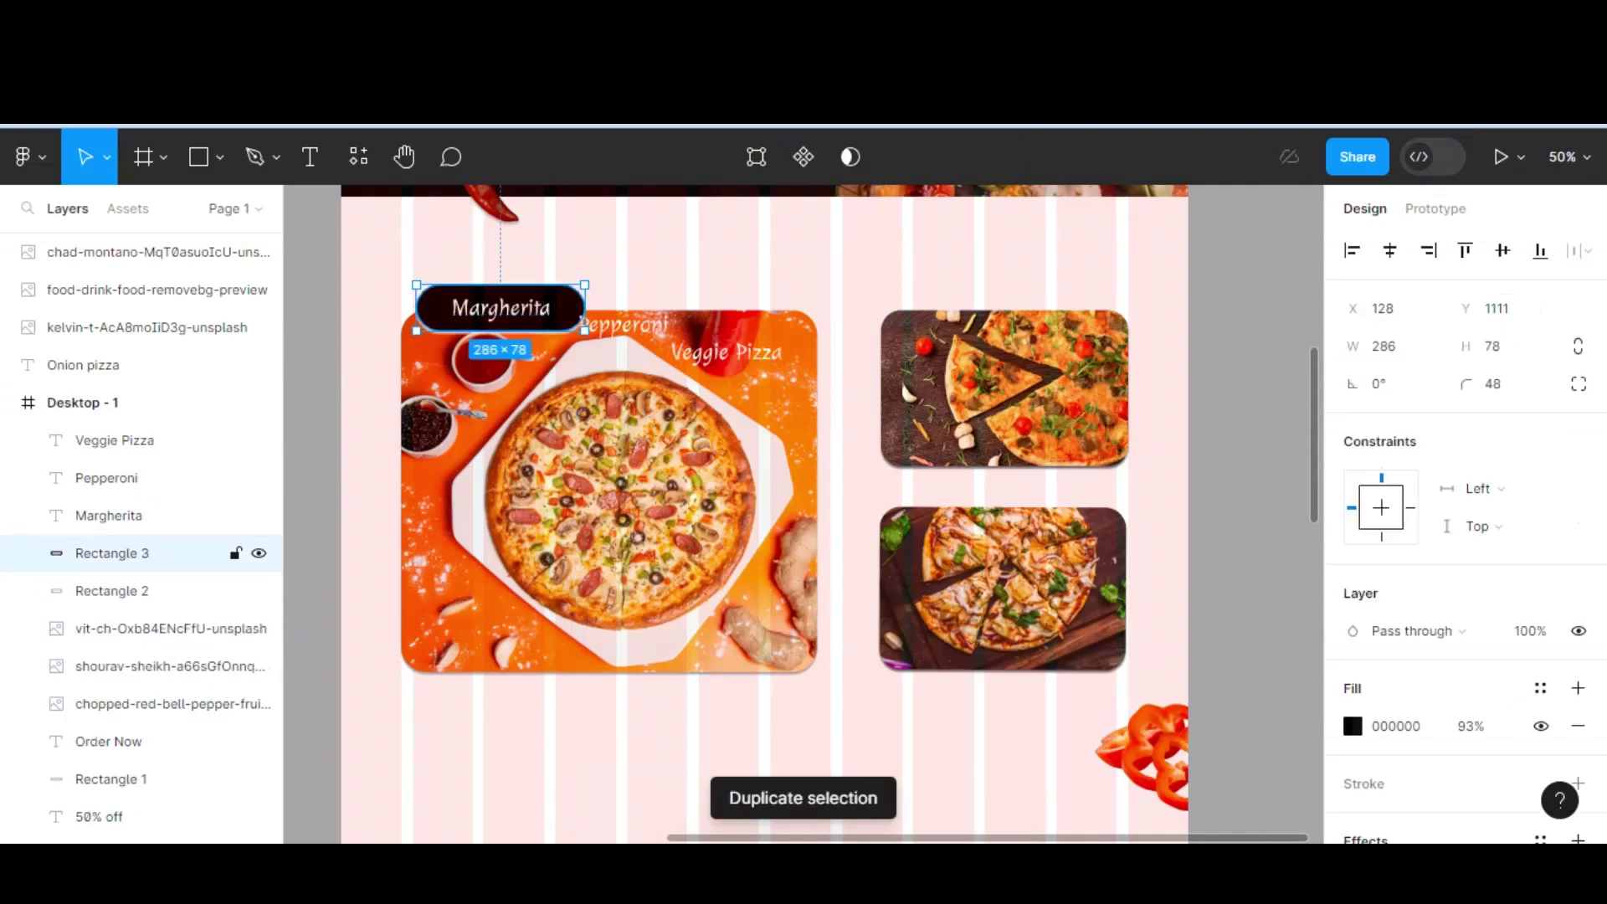
{"action": "mouse_move", "coordinate": [501, 308]}
{"action": "left_mouse_down"}
{"action": "mouse_move", "coordinate": [962, 299]}
{"action": "mouse_move", "coordinate": [1033, 319]}
{"action": "mouse_move", "coordinate": [945, 307]}
{"action": "mouse_move", "coordinate": [737, 498]}
{"action": "left_mouse_up"}
{"action": "key", "text": "ctrl+d"}
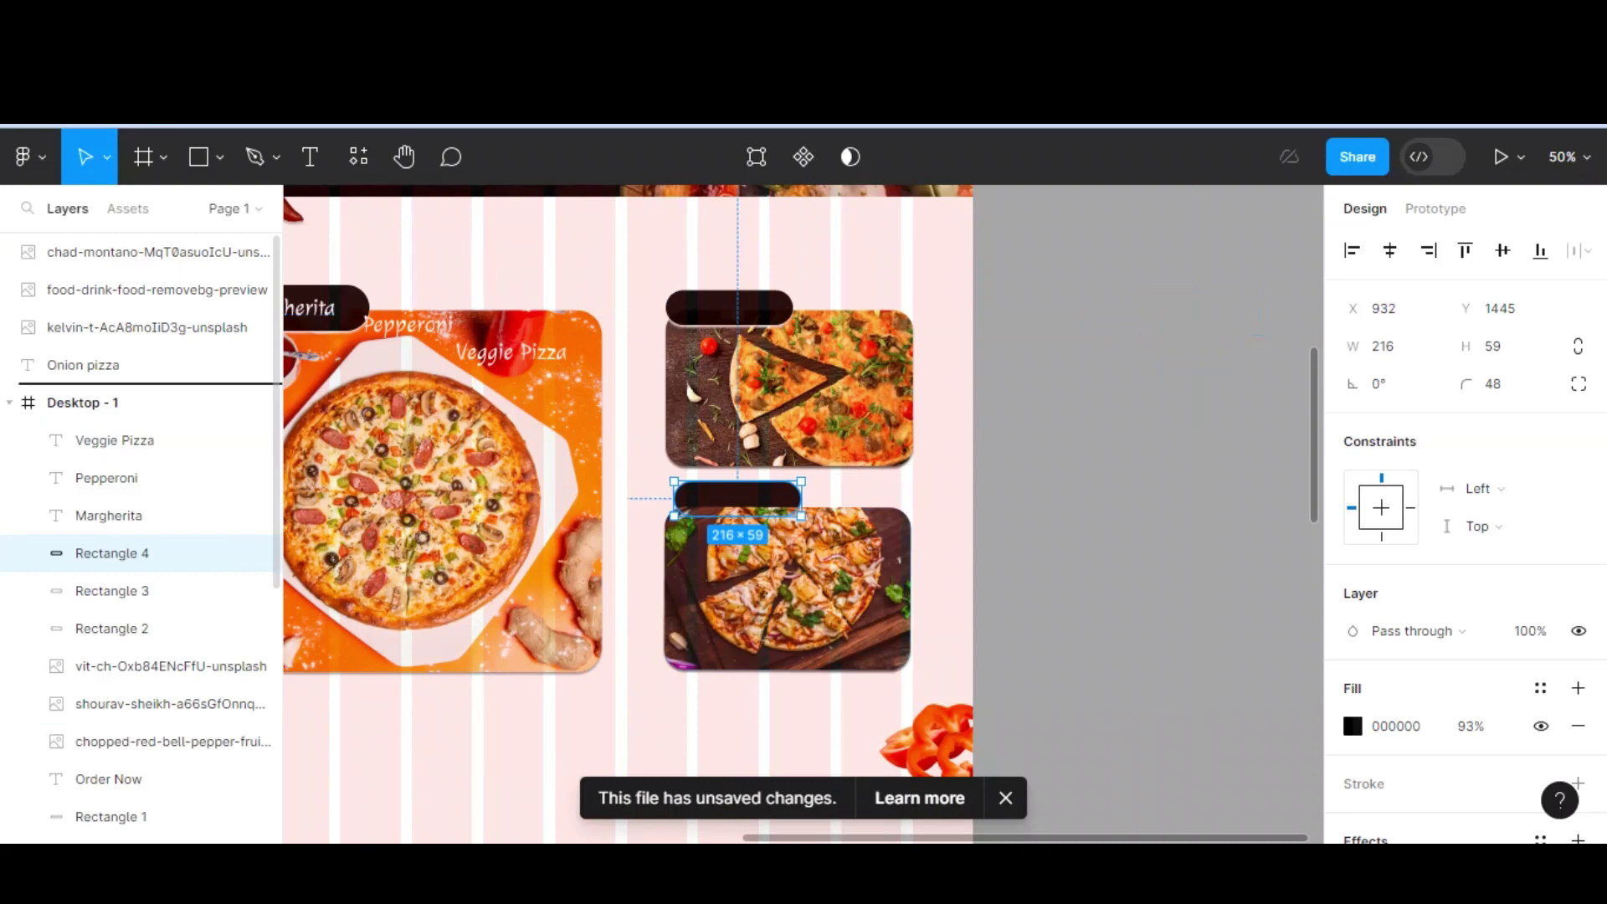
{"action": "left_click_drag", "start_coordinate": [126, 554], "coordinate": [126, 237]}
{"action": "left_click_drag", "start_coordinate": [737, 499], "coordinate": [727, 504]}
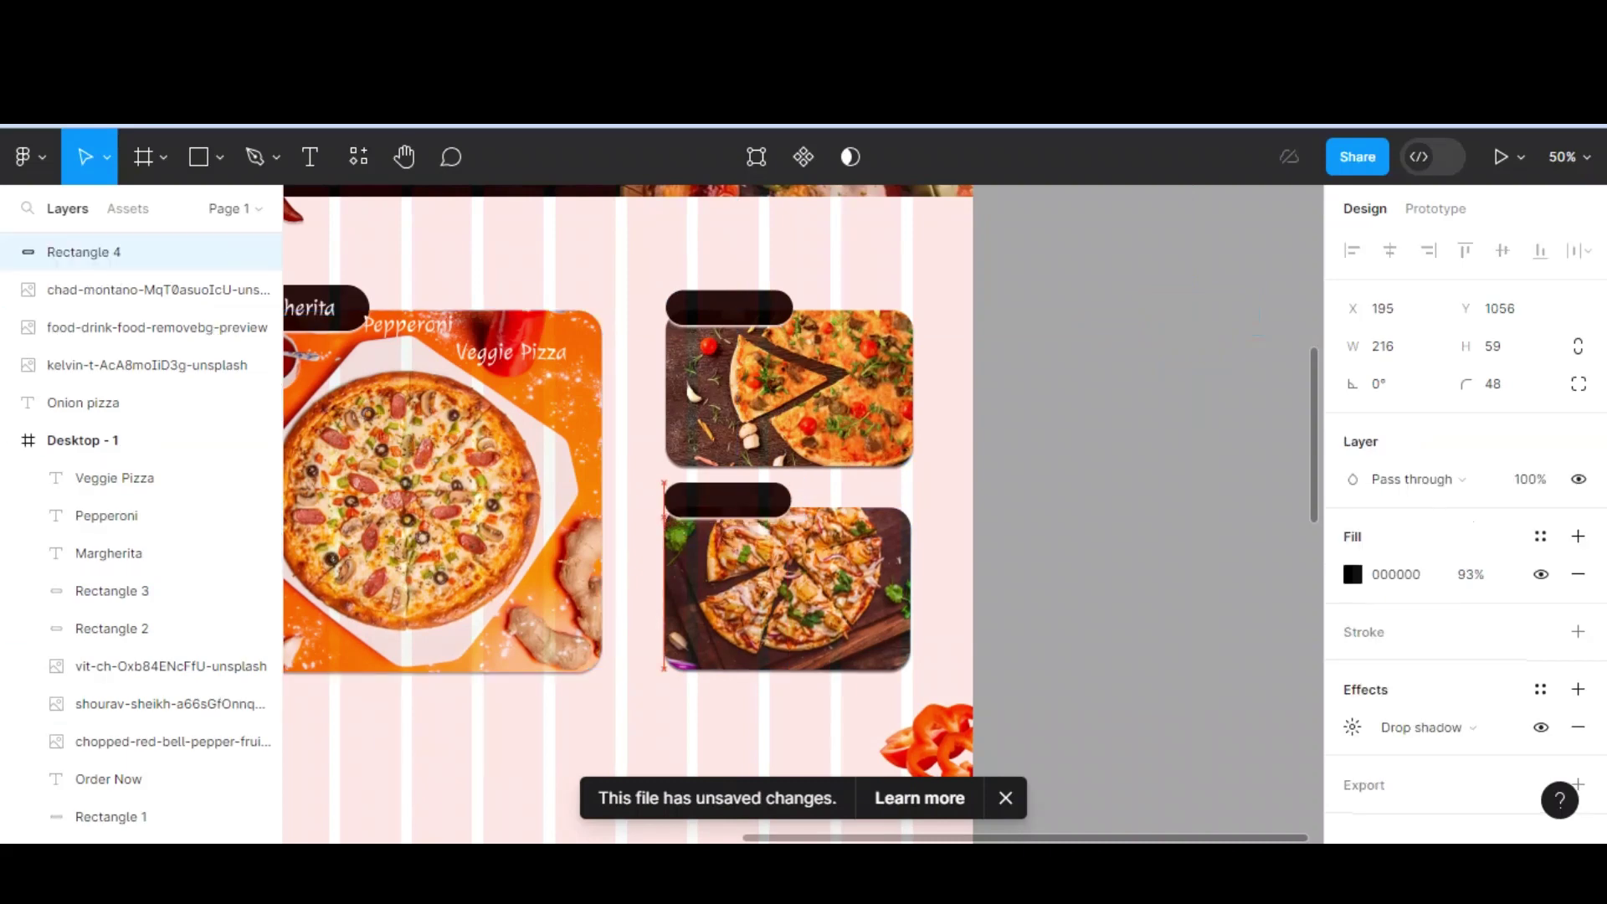
- Place the Pepperoni title in the upper pill at font size 36, centred
{"action": "key", "text": "shift+0"}
{"action": "scroll", "coordinate": [795, 511], "scroll_direction": "left", "scroll_amount": 3}
{"action": "scroll", "coordinate": [795, 510], "scroll_direction": "up", "scroll_amount": 3}
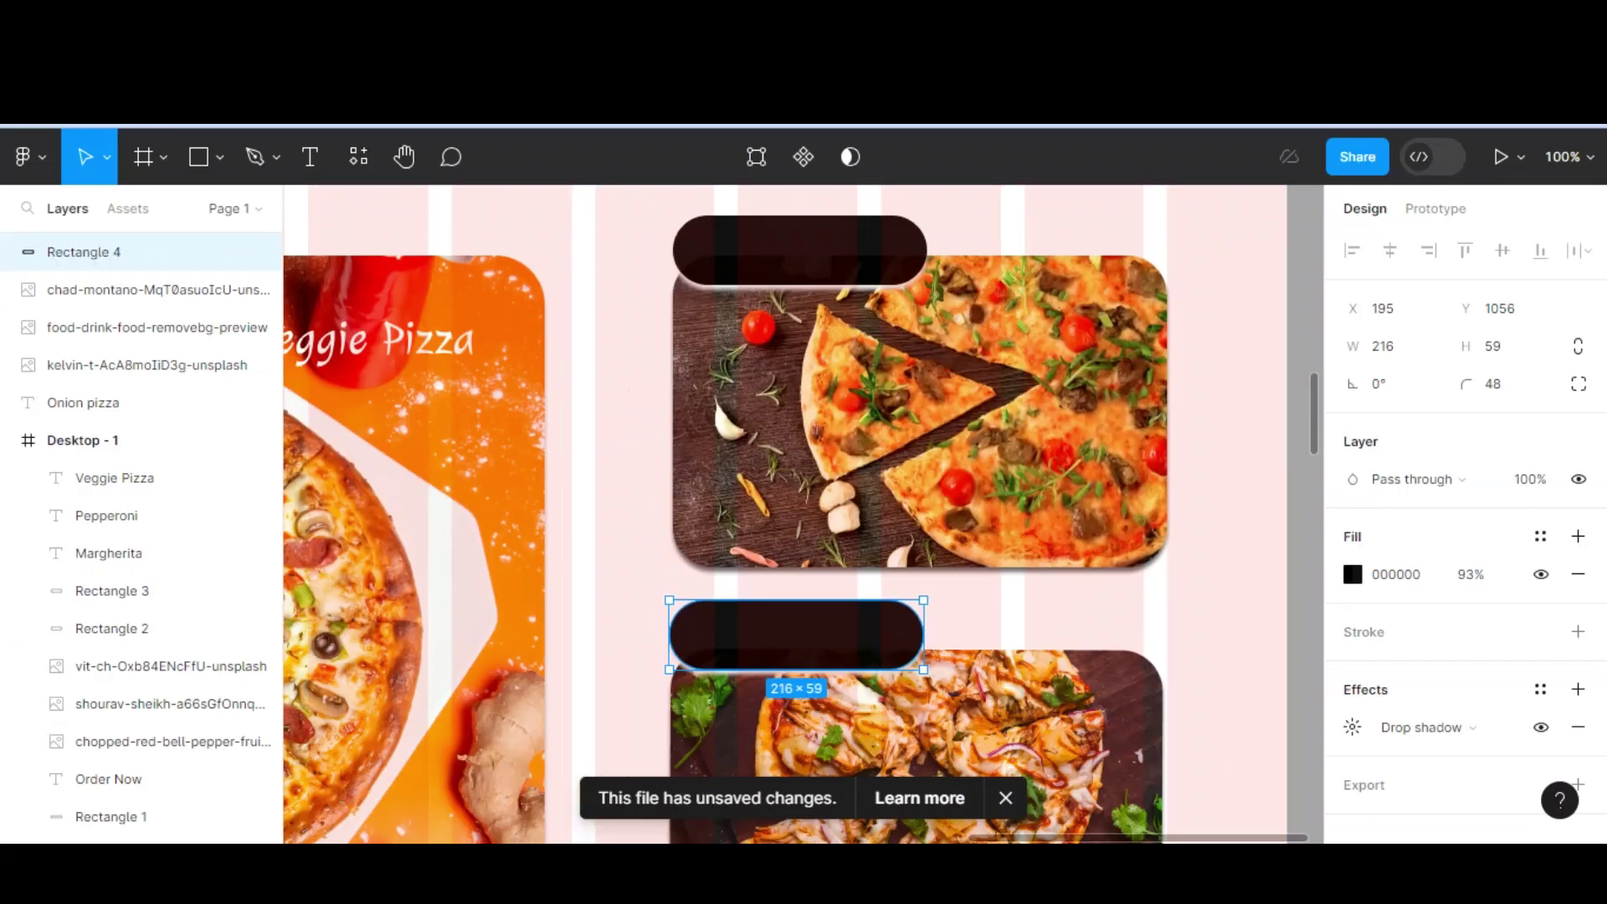
{"action": "left_click", "coordinate": [112, 591], "text": "shift"}
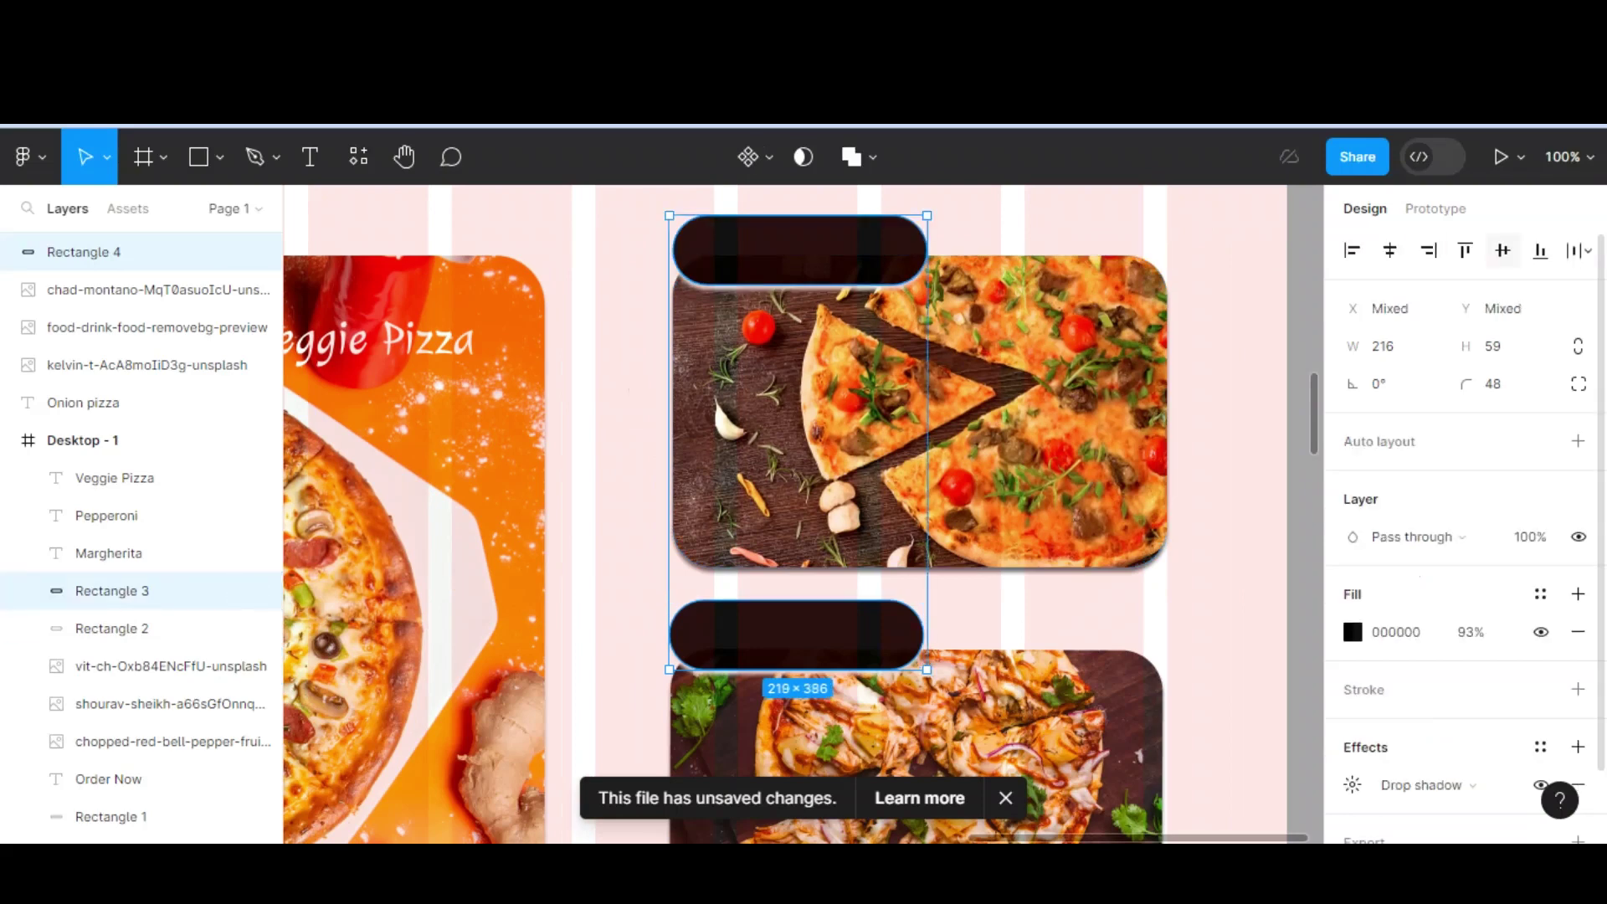
{"action": "scroll", "coordinate": [804, 511], "scroll_direction": "left", "scroll_amount": 3}
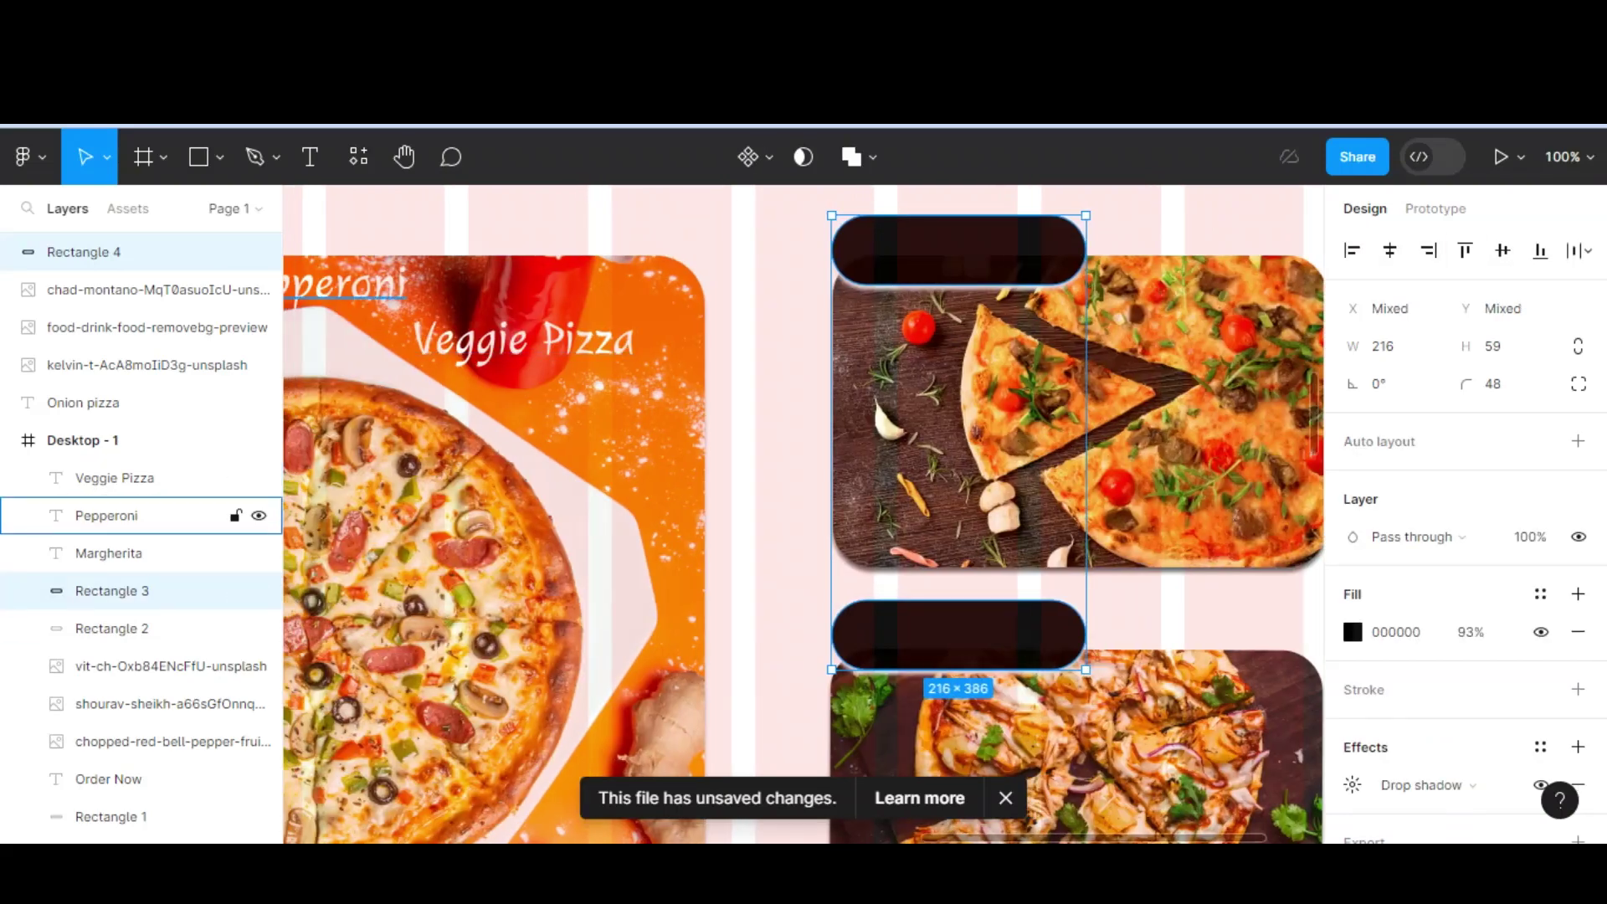
{"action": "left_click", "coordinate": [106, 516]}
{"action": "left_click_drag", "start_coordinate": [832, 303], "coordinate": [965, 251]}
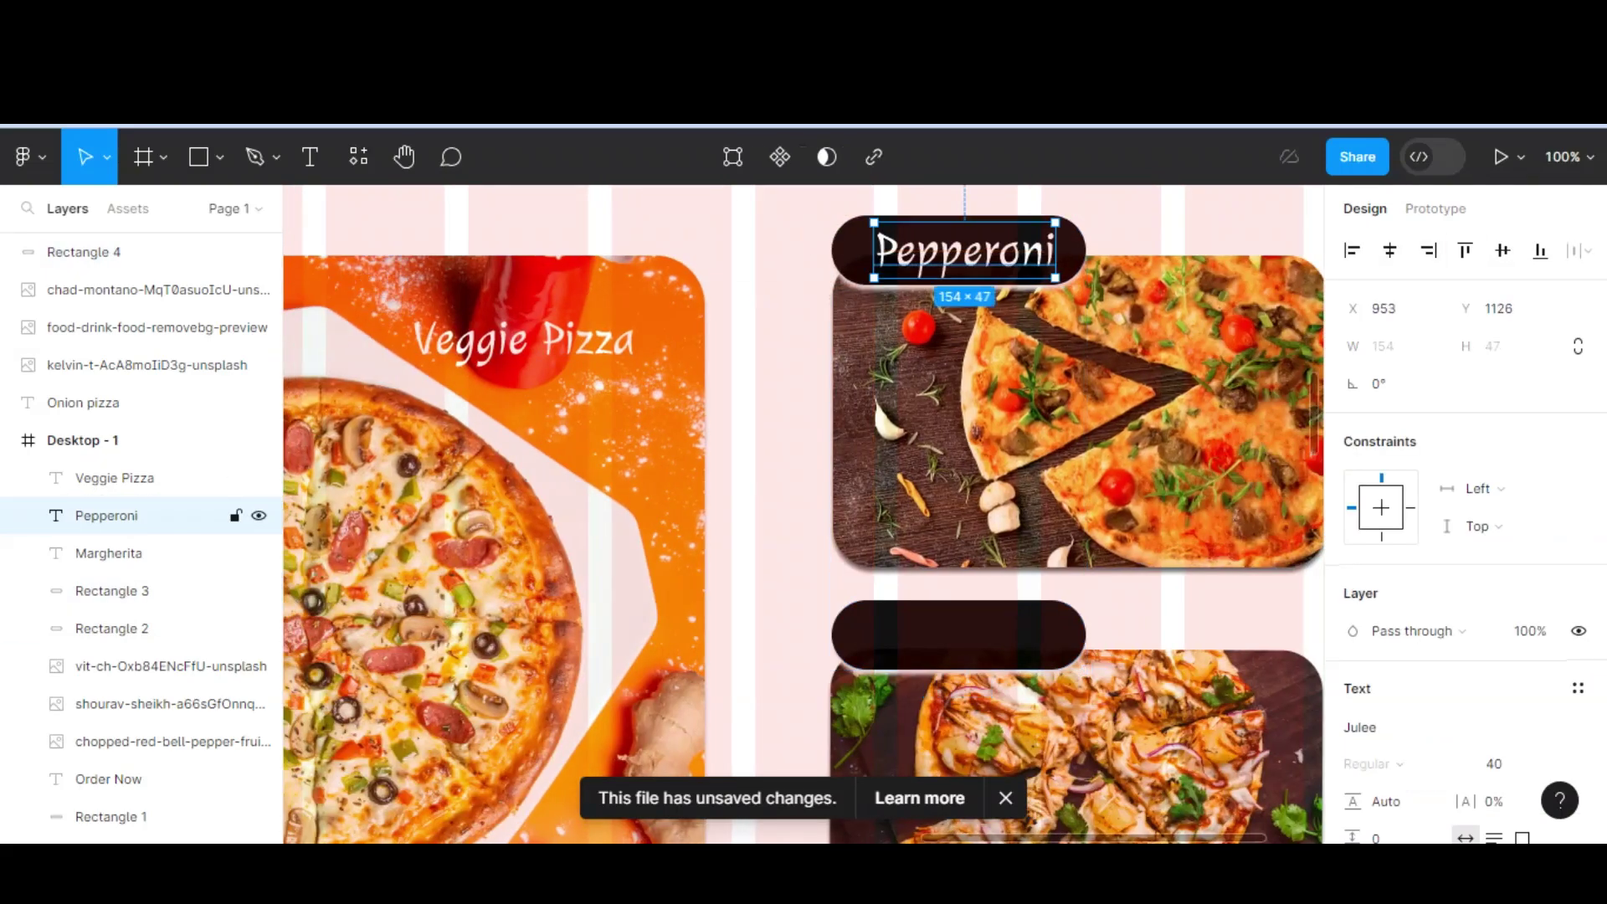
{"action": "left_click_drag", "start_coordinate": [1056, 278], "coordinate": [1079, 285]}
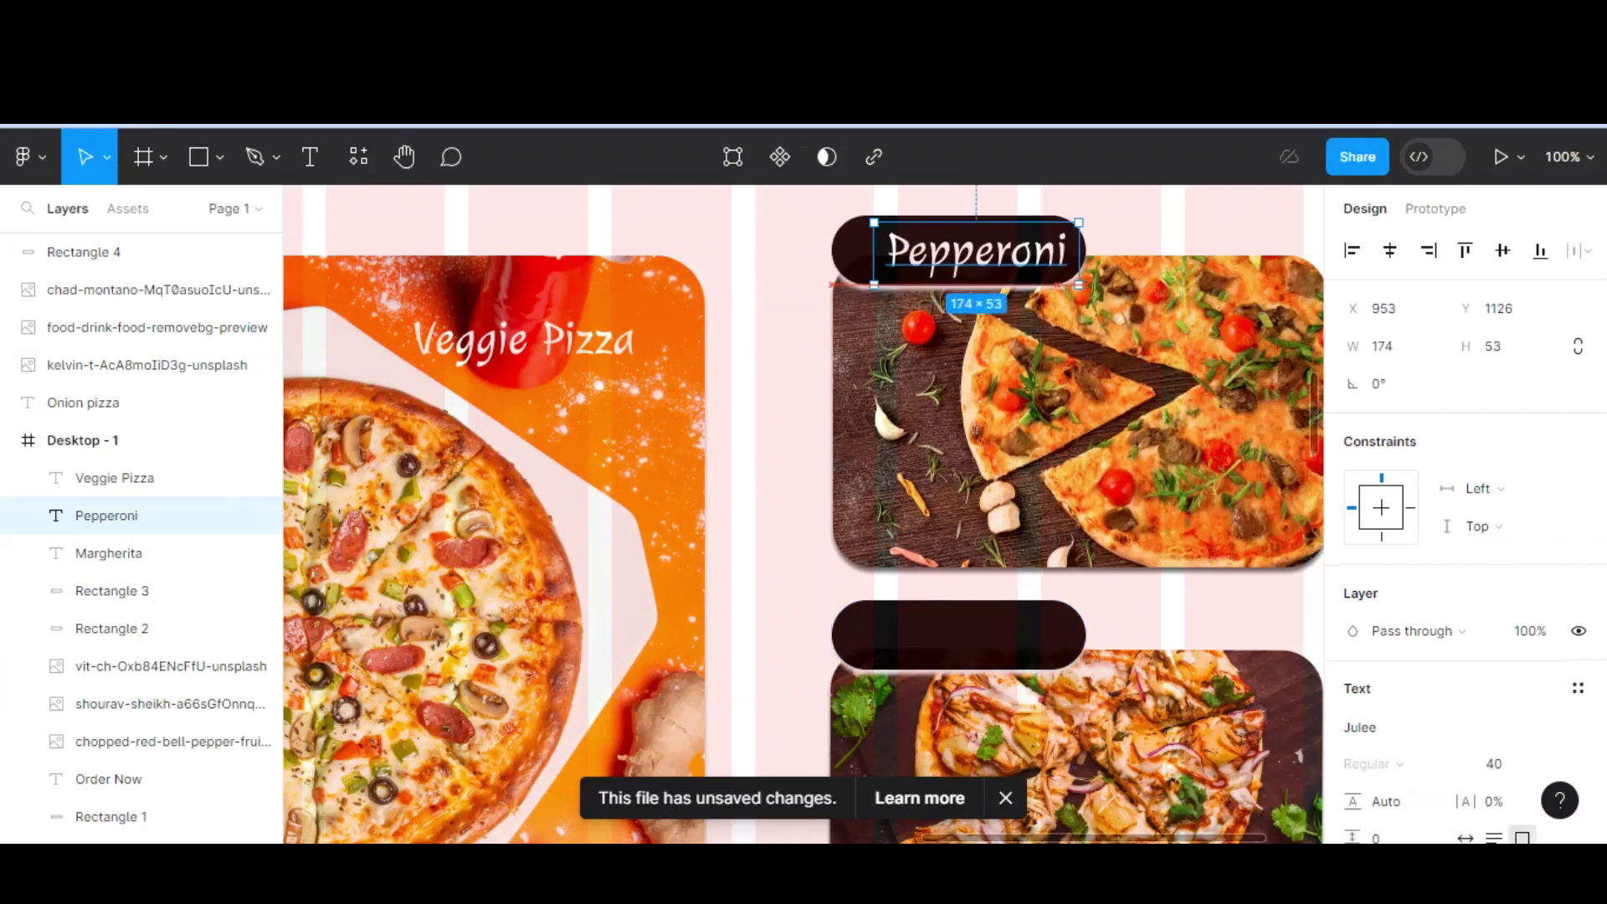
{"action": "scroll", "coordinate": [1465, 544], "scroll_direction": "down", "scroll_amount": 3}
{"action": "left_click", "coordinate": [1524, 529]}
{"action": "left_click", "coordinate": [1524, 495]}
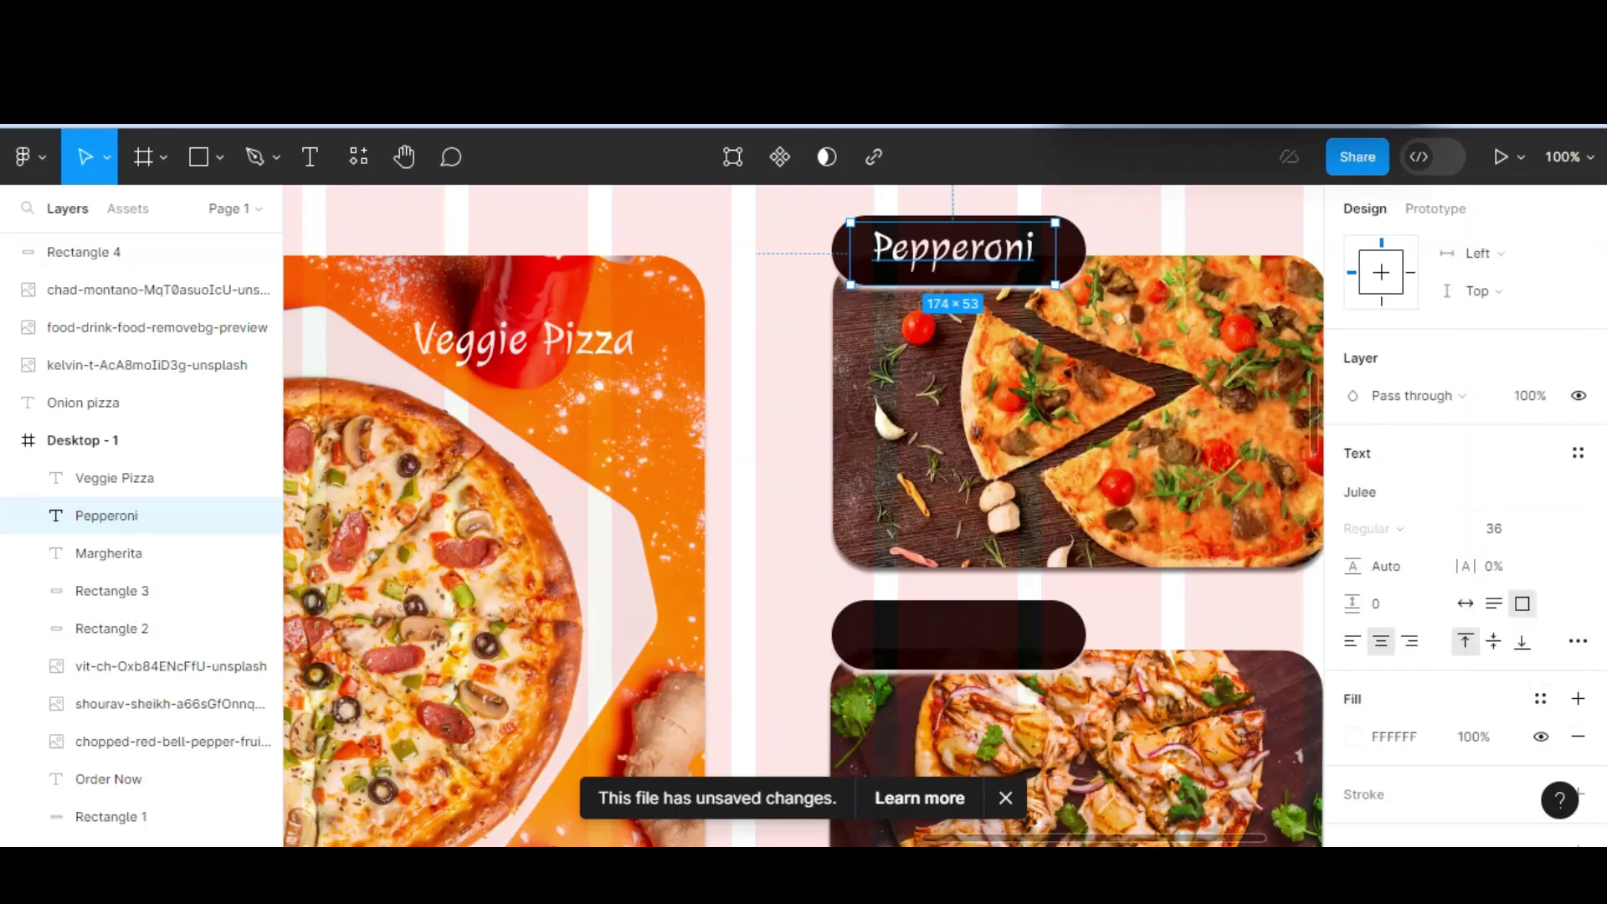
{"action": "left_click_drag", "start_coordinate": [955, 251], "coordinate": [960, 251]}
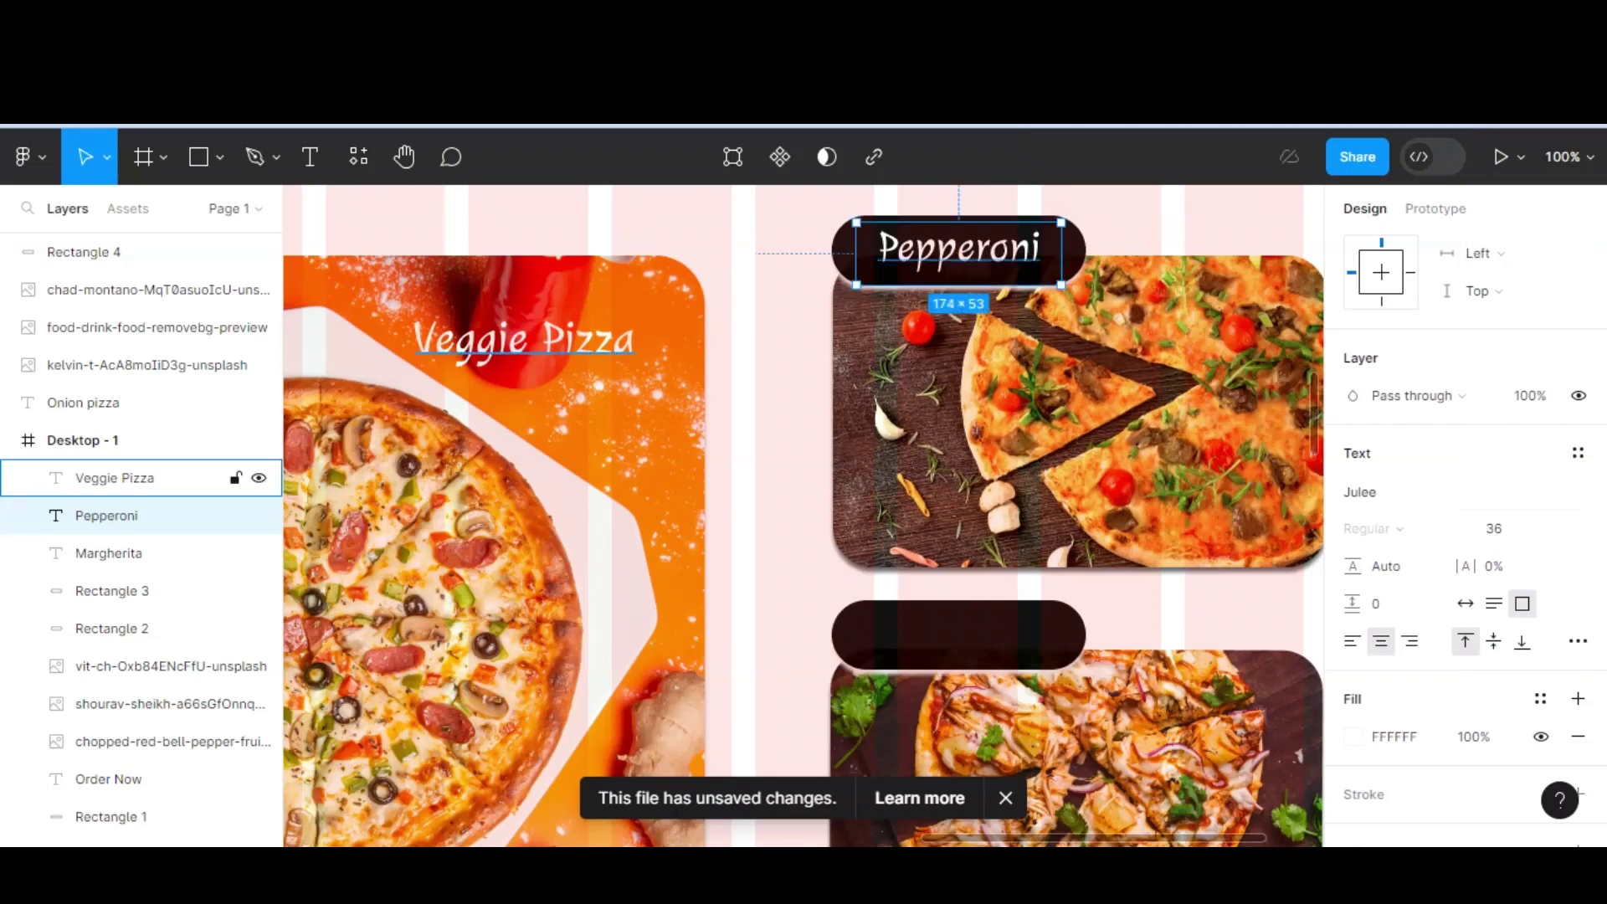
- Move Veggie Pizza into the big card's pill and Pepperoni into the lower pill
{"action": "scroll", "coordinate": [502, 502], "scroll_direction": "left", "scroll_amount": 5}
{"action": "left_click", "coordinate": [109, 553]}
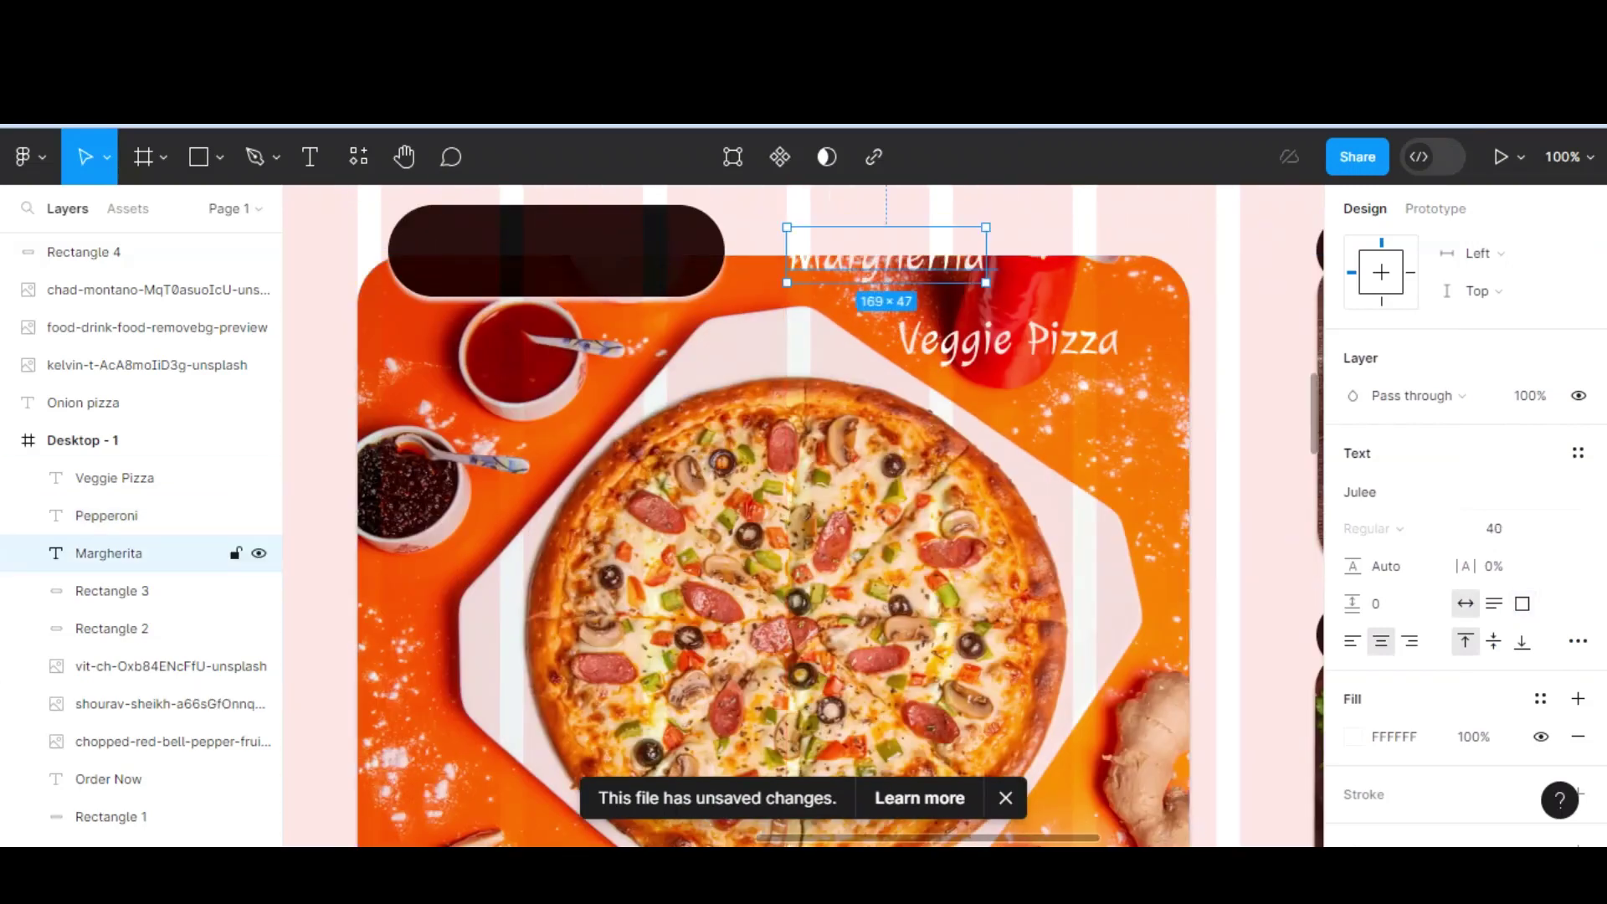
{"action": "left_click", "coordinate": [115, 477]}
{"action": "left_click_drag", "start_coordinate": [1009, 338], "coordinate": [556, 249]}
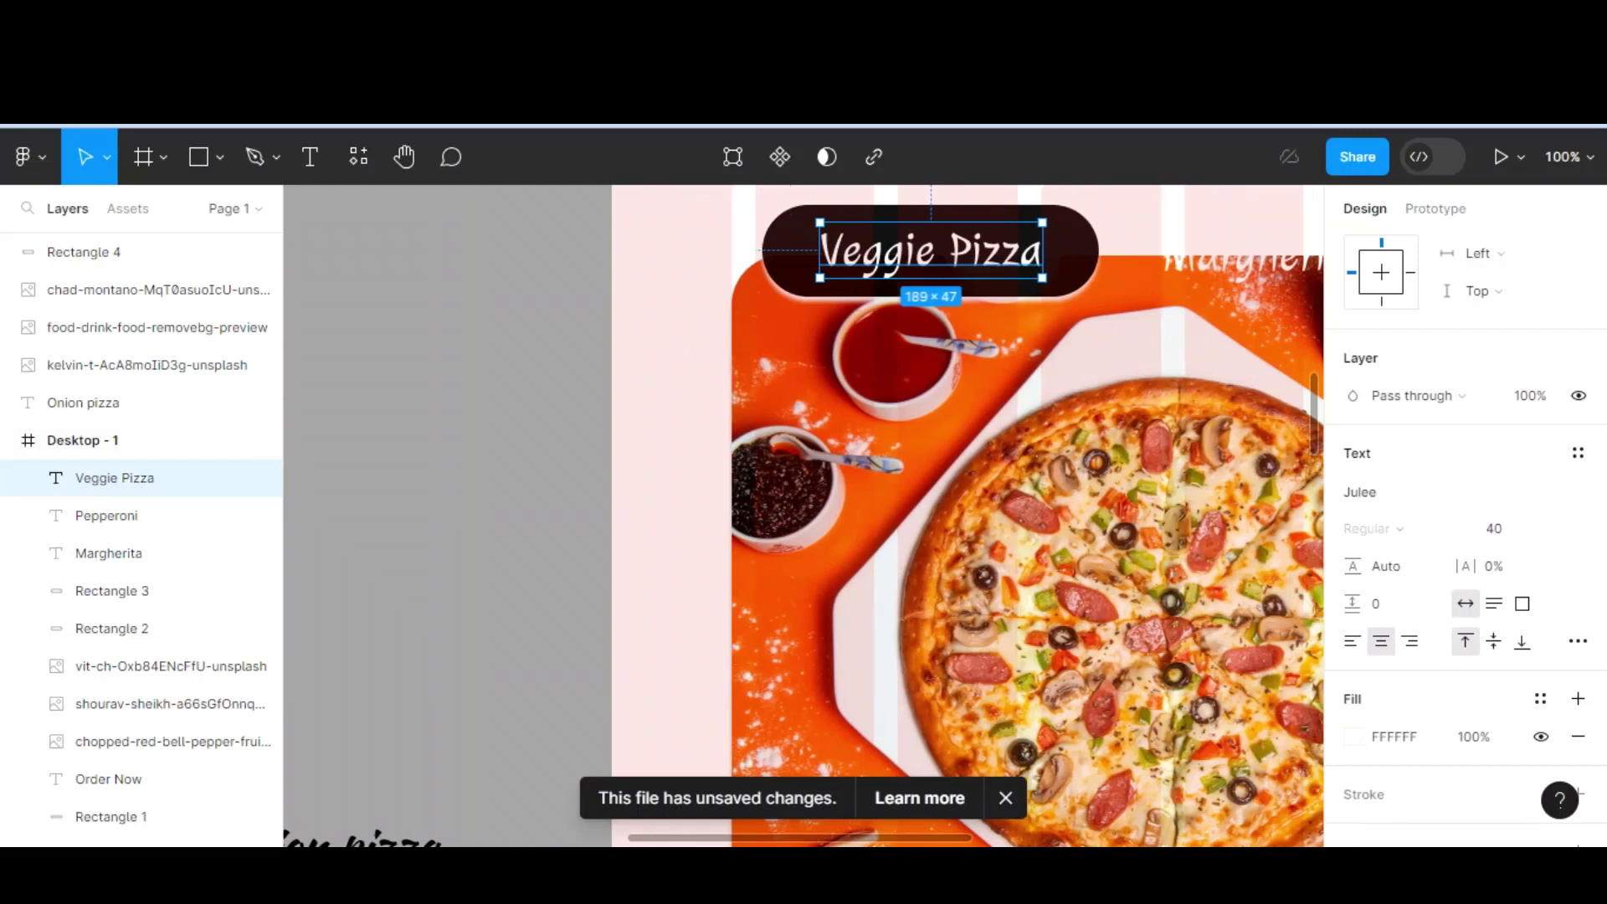
{"action": "scroll", "coordinate": [804, 502], "scroll_direction": "right", "scroll_amount": 5}
{"action": "left_click", "coordinate": [109, 553]}
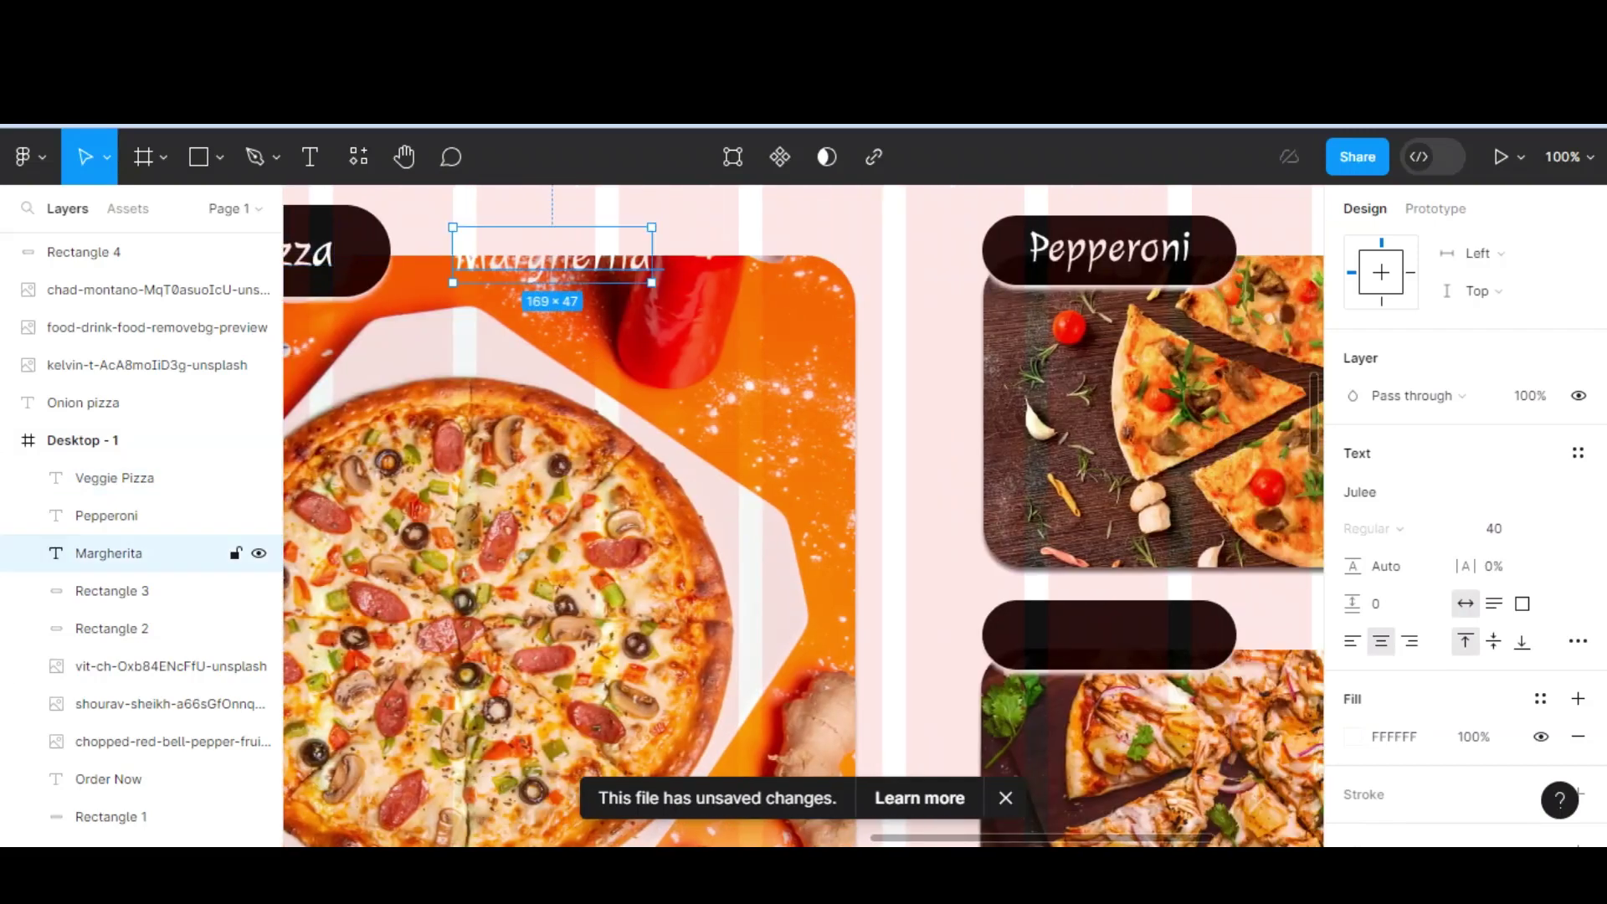
{"action": "left_click_drag", "start_coordinate": [561, 262], "coordinate": [1017, 288]}
{"action": "left_click", "coordinate": [107, 515]}
{"action": "mouse_move", "coordinate": [1111, 248]}
{"action": "left_mouse_down"}
{"action": "mouse_move", "coordinate": [1010, 444]}
{"action": "mouse_move", "coordinate": [982, 566]}
{"action": "left_mouse_up"}
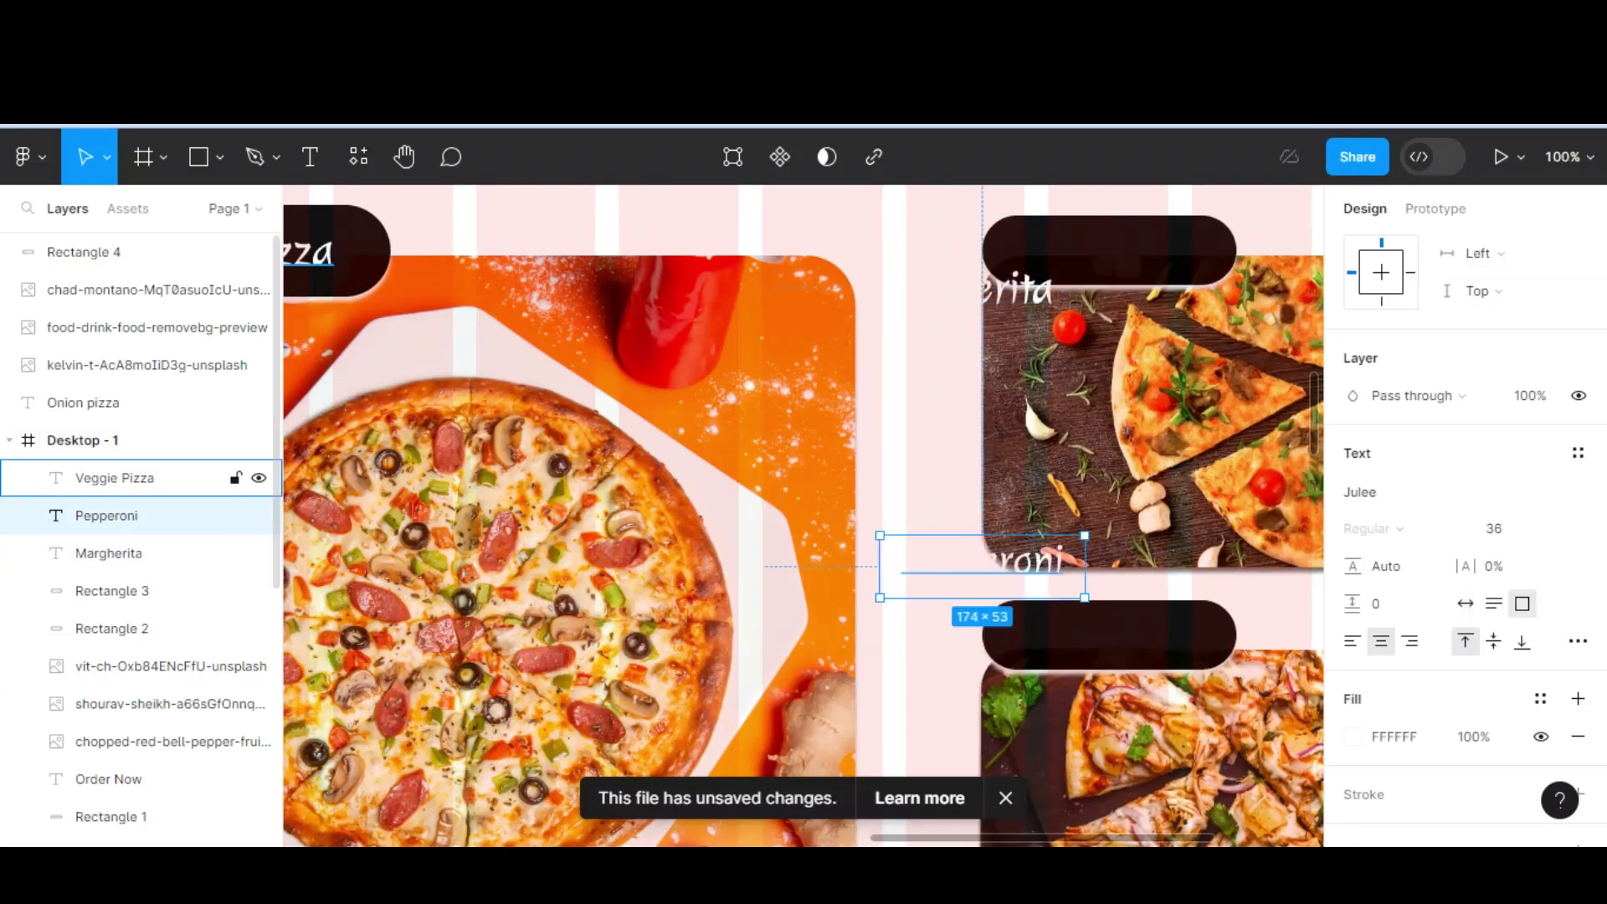
{"action": "left_click_drag", "start_coordinate": [109, 309], "coordinate": [109, 243]}
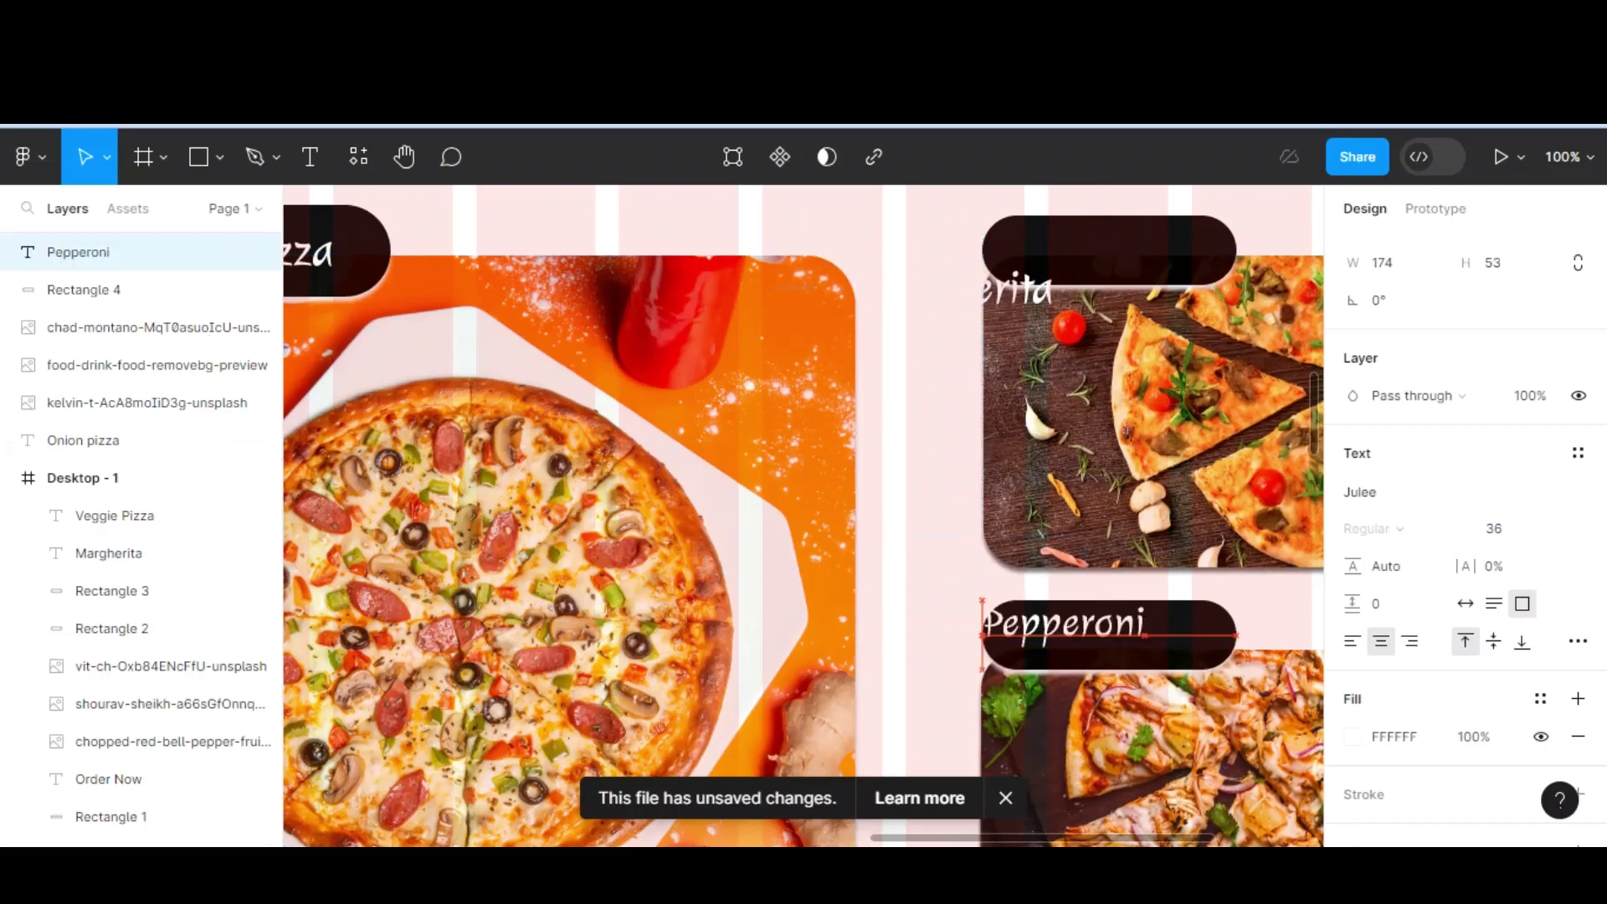
{"action": "left_click_drag", "start_coordinate": [987, 568], "coordinate": [1105, 634]}
- Place the Margherita title in the upper right pill at font size 36
{"action": "left_click", "coordinate": [109, 552]}
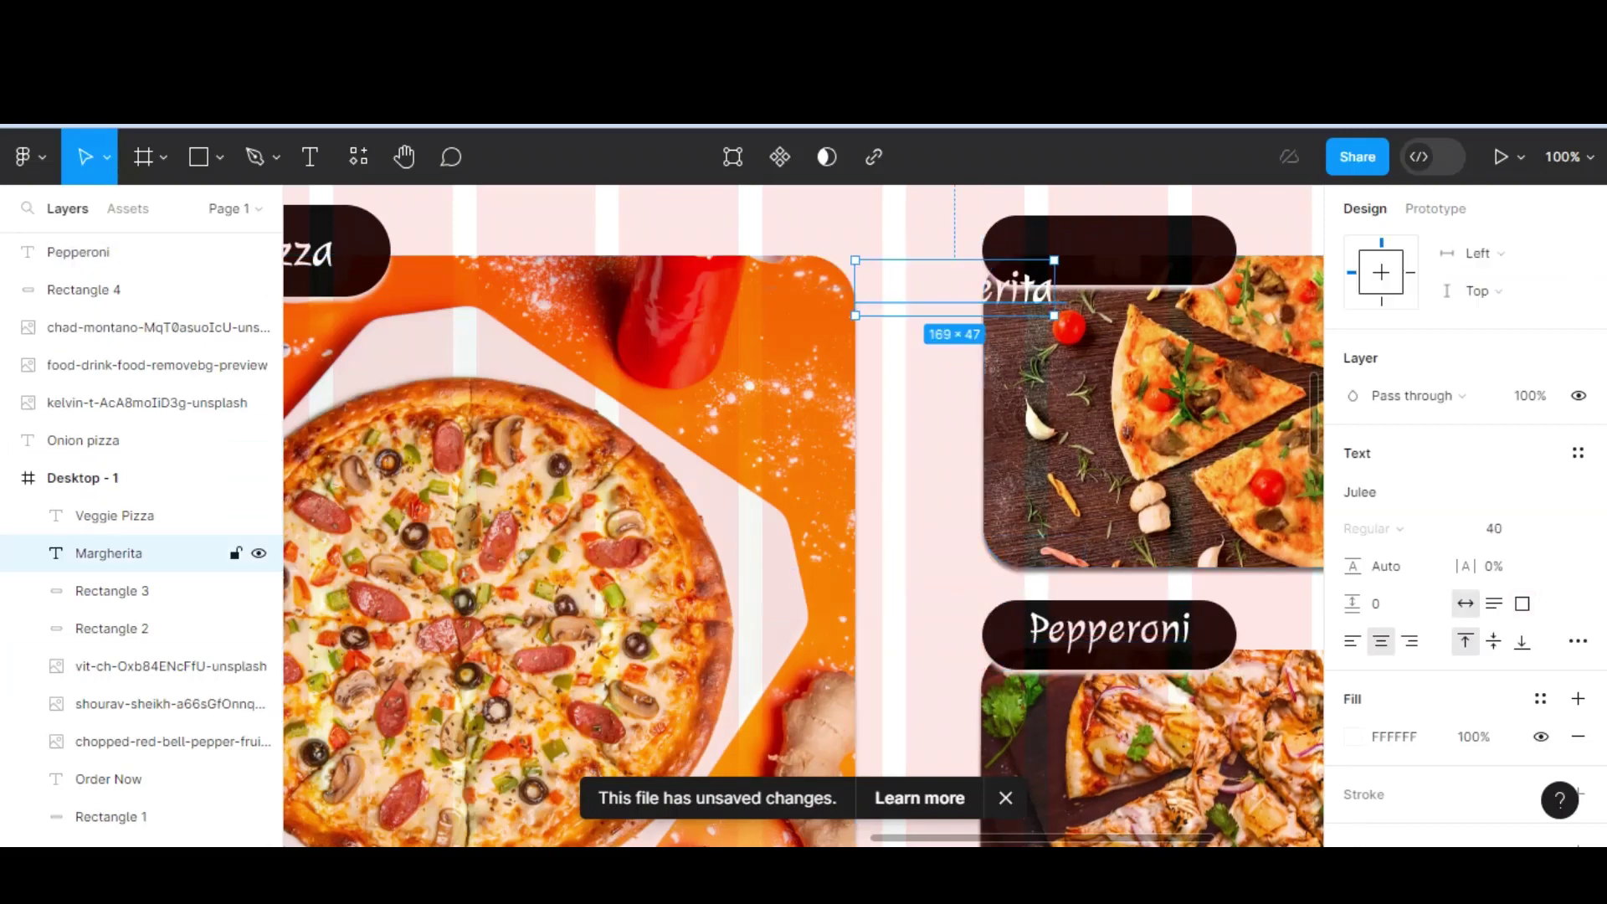
{"action": "left_click_drag", "start_coordinate": [1038, 277], "coordinate": [1189, 260]}
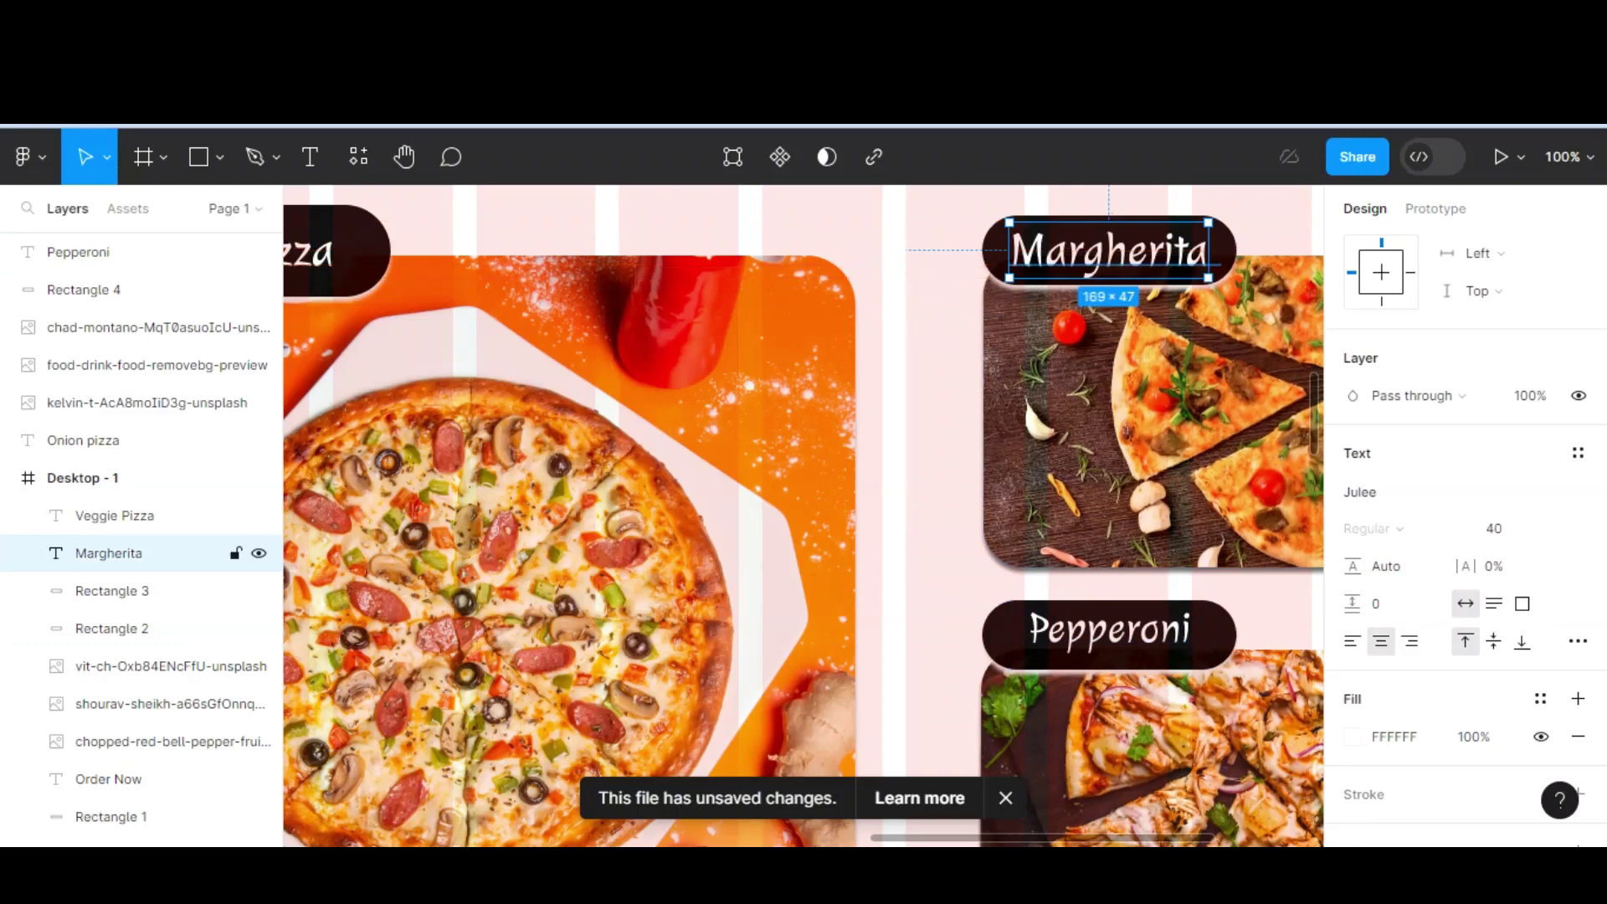
{"action": "key", "text": "Return"}
{"action": "left_click", "coordinate": [1556, 529]}
{"action": "left_click", "coordinate": [1521, 499]}
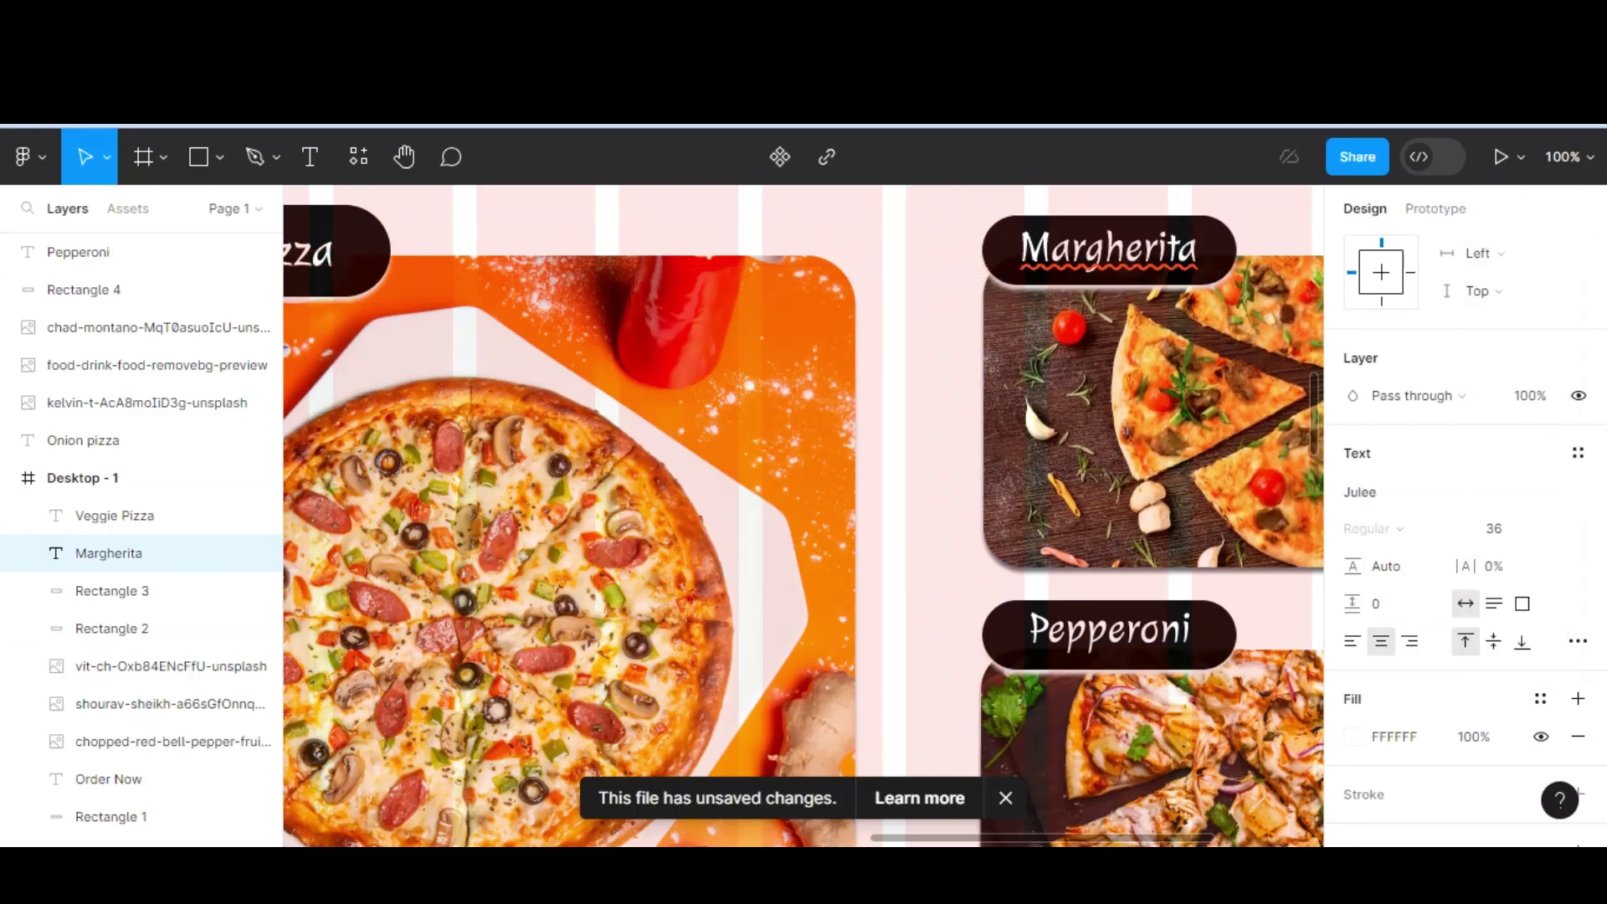
{"action": "key", "text": "Escape"}
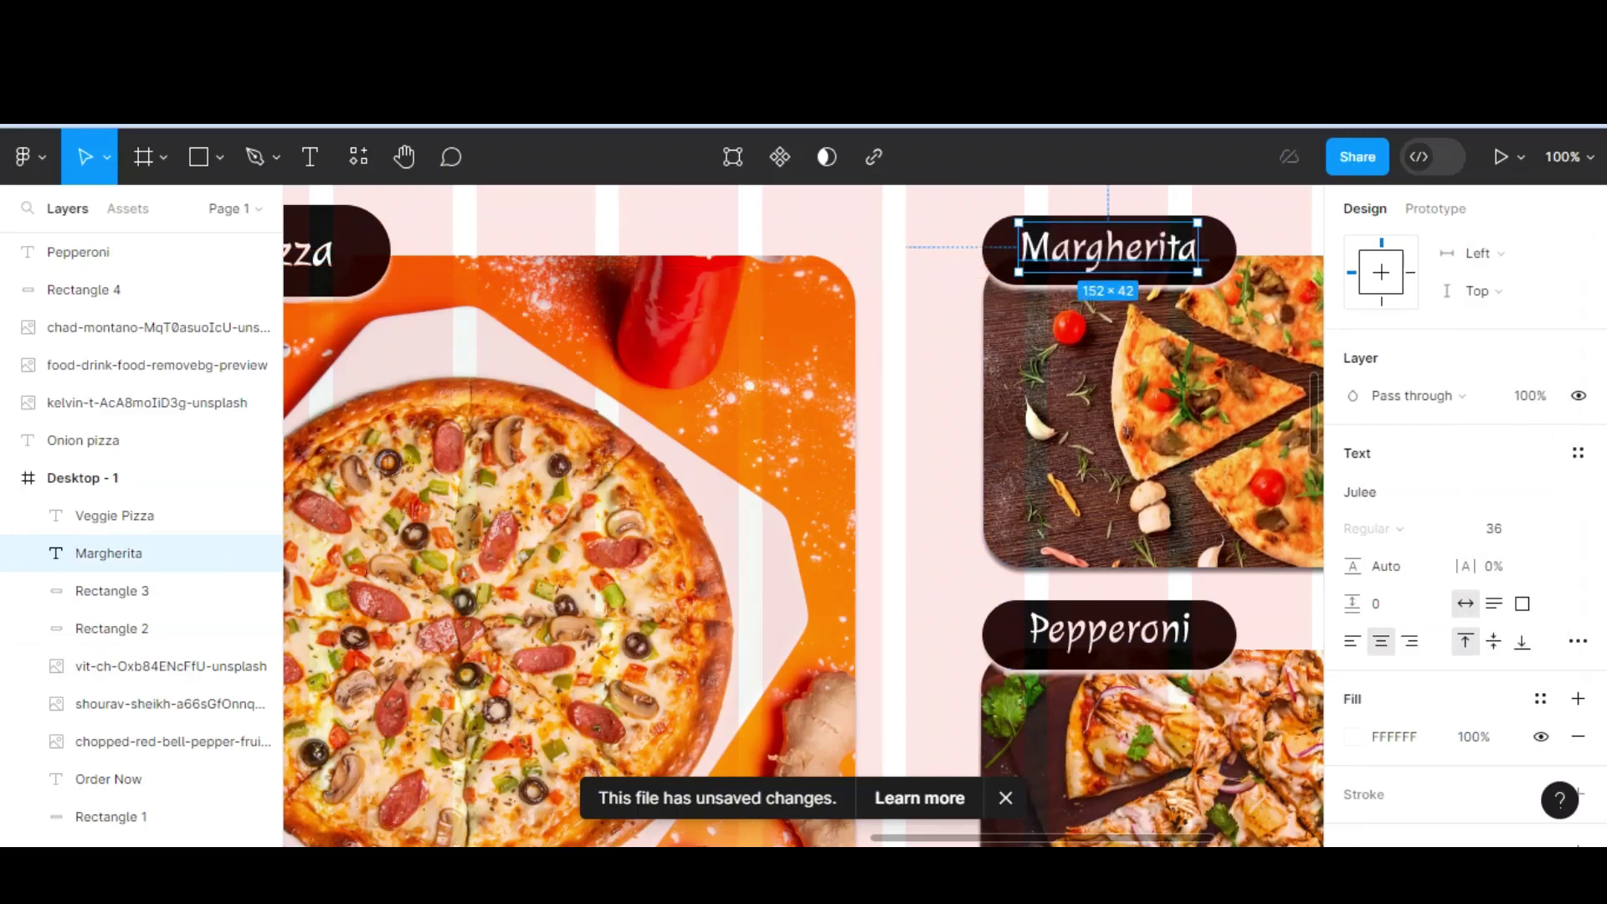
{"action": "key", "text": "Escape"}
{"action": "left_click", "coordinate": [78, 252]}
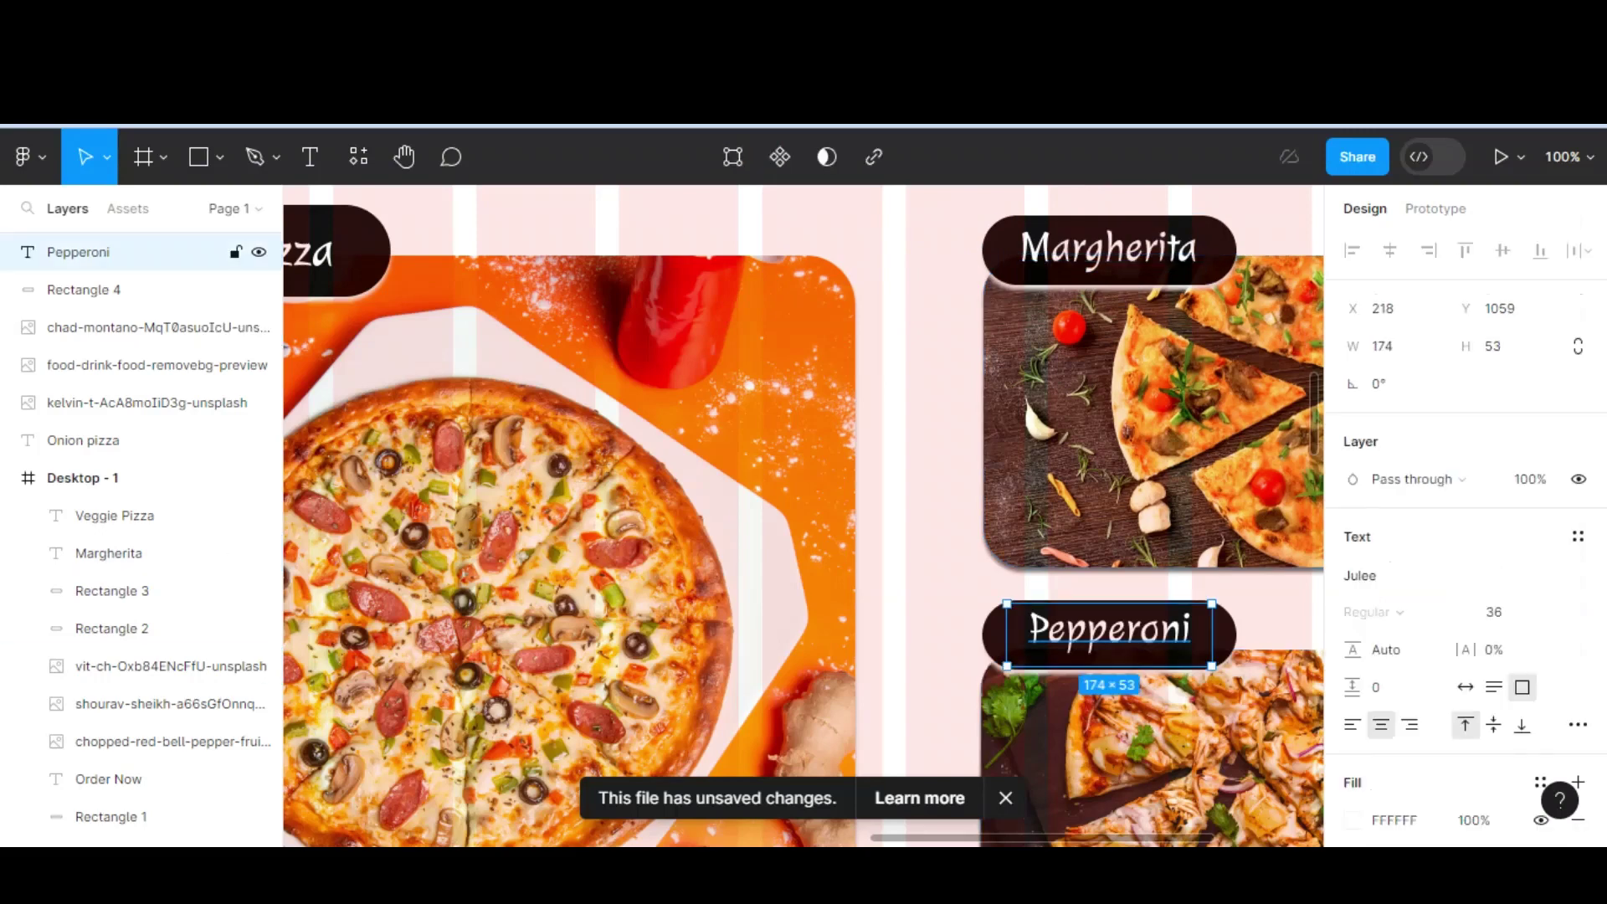
{"action": "key", "text": "Escape"}
- Retype the Onion pizza text above the round pizza photos as 'CHOOSE & ENJOY'
{"action": "key", "text": "minus"}
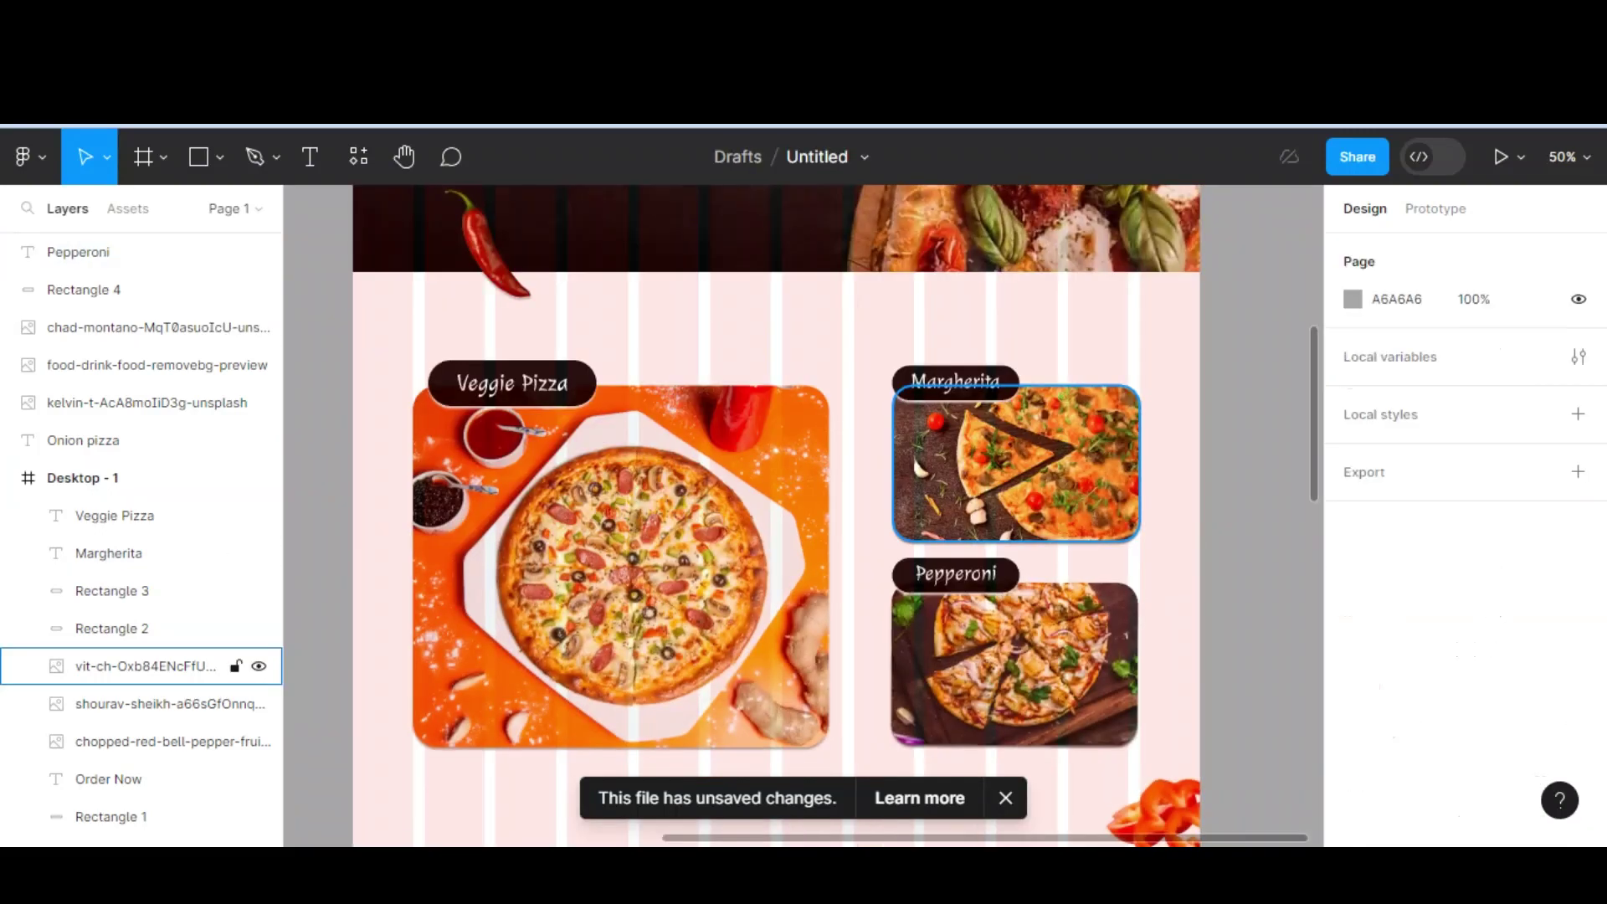
{"action": "left_click", "coordinate": [82, 478]}
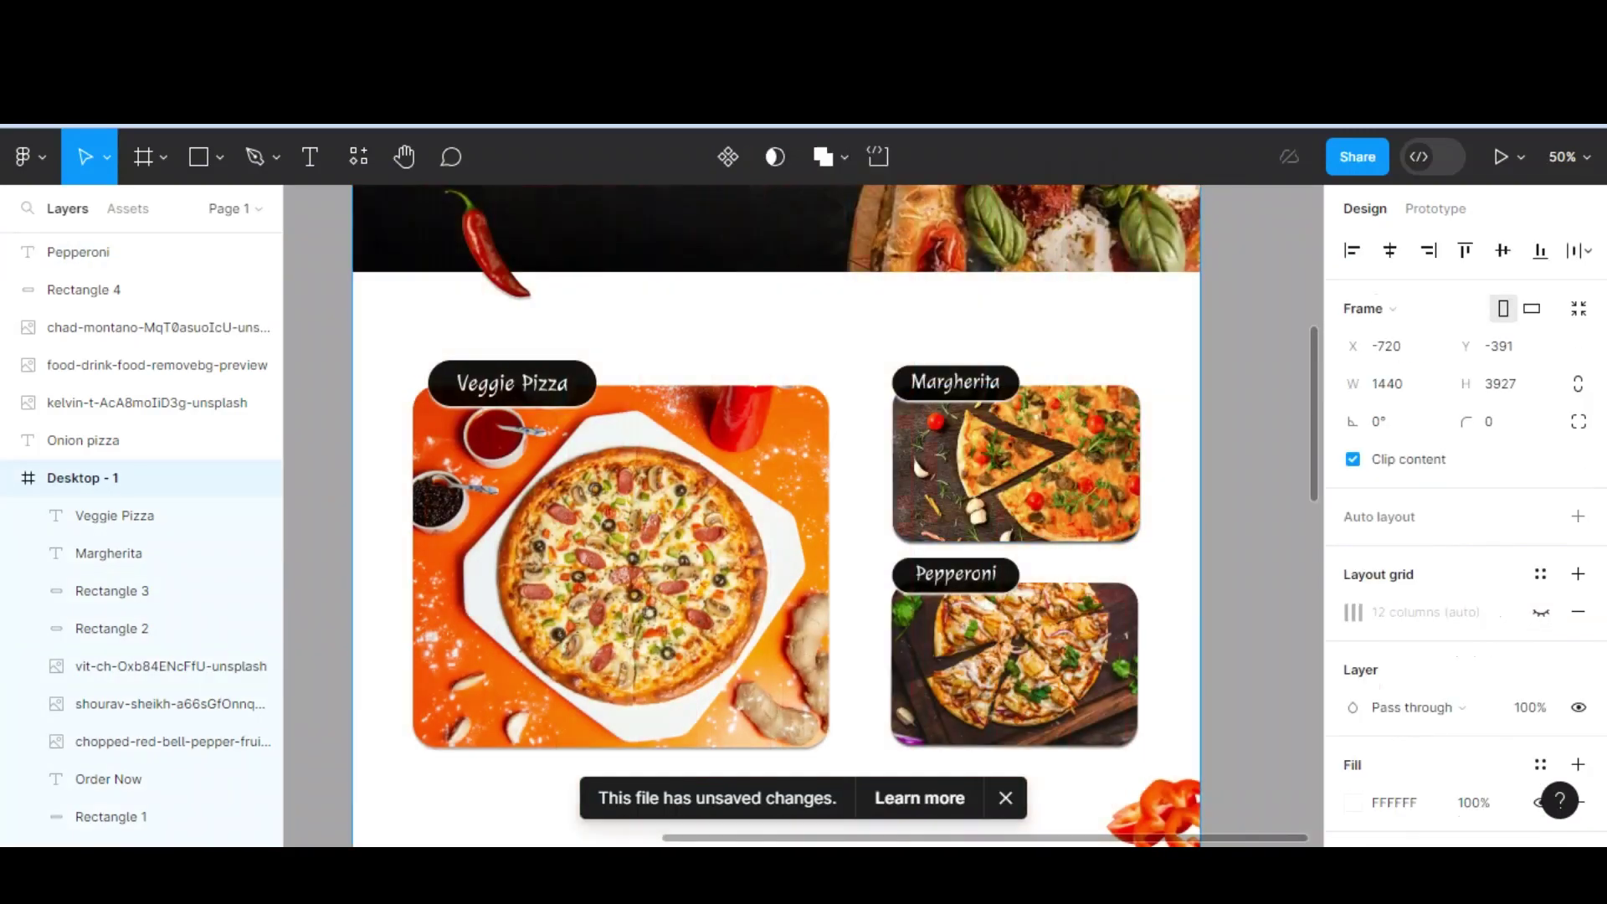
{"action": "key", "text": "Escape"}
{"action": "scroll", "coordinate": [834, 516], "scroll_direction": "down", "scroll_amount": 1}
{"action": "scroll", "coordinate": [835, 516], "scroll_direction": "down", "scroll_amount": 1}
{"action": "scroll", "coordinate": [834, 515], "scroll_direction": "down", "scroll_amount": 1}
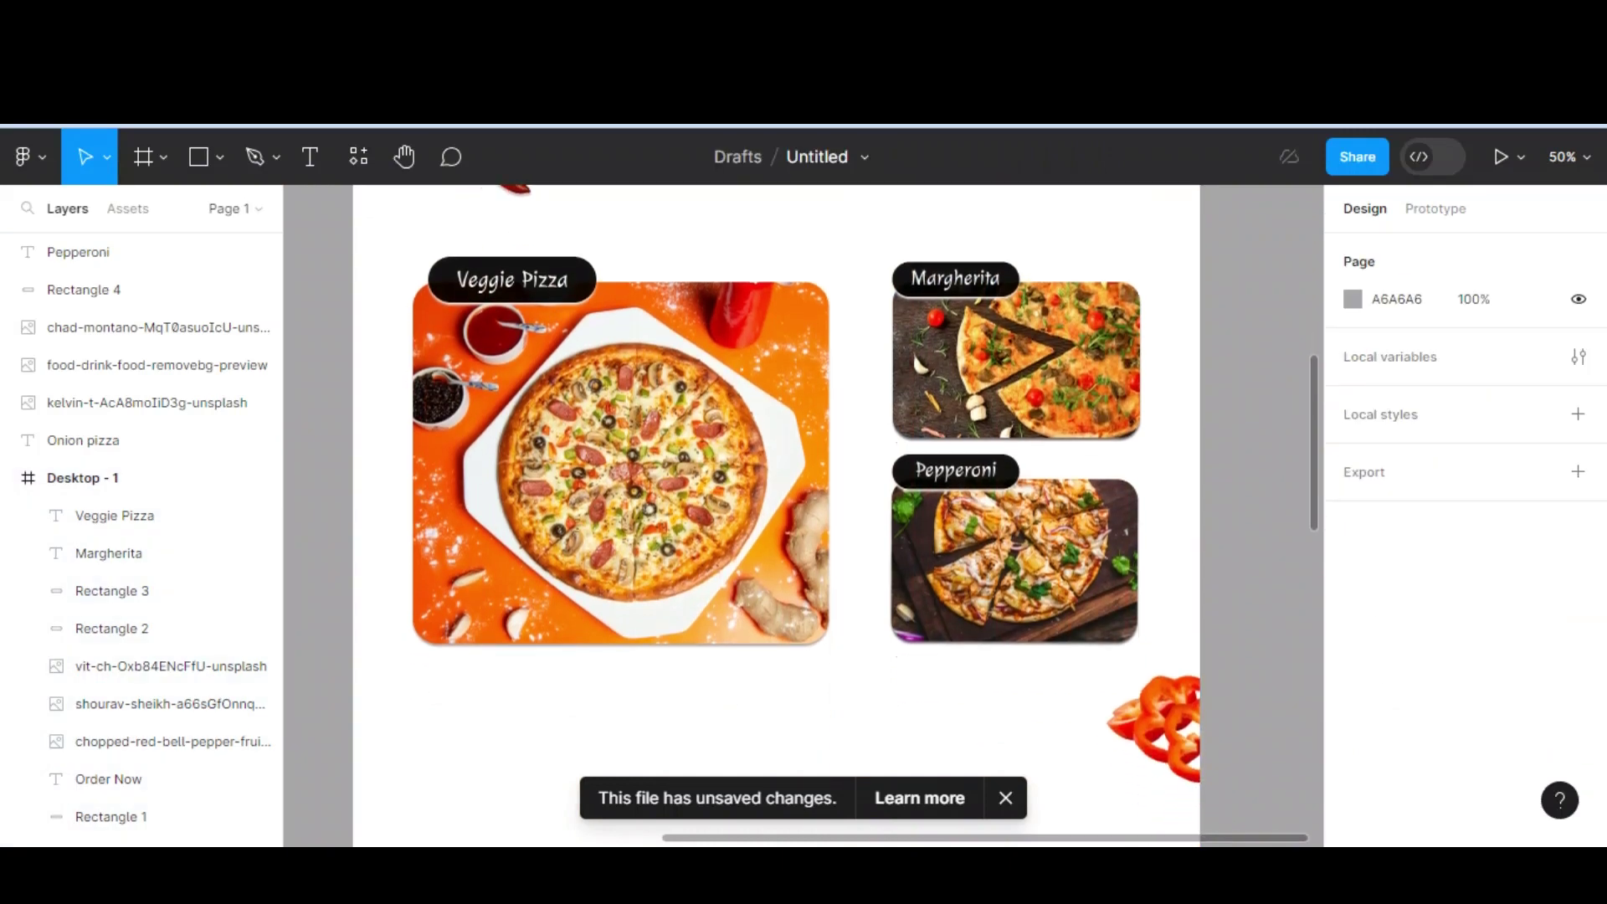
{"action": "type", "text": "CHOOSE & ENJOY"}
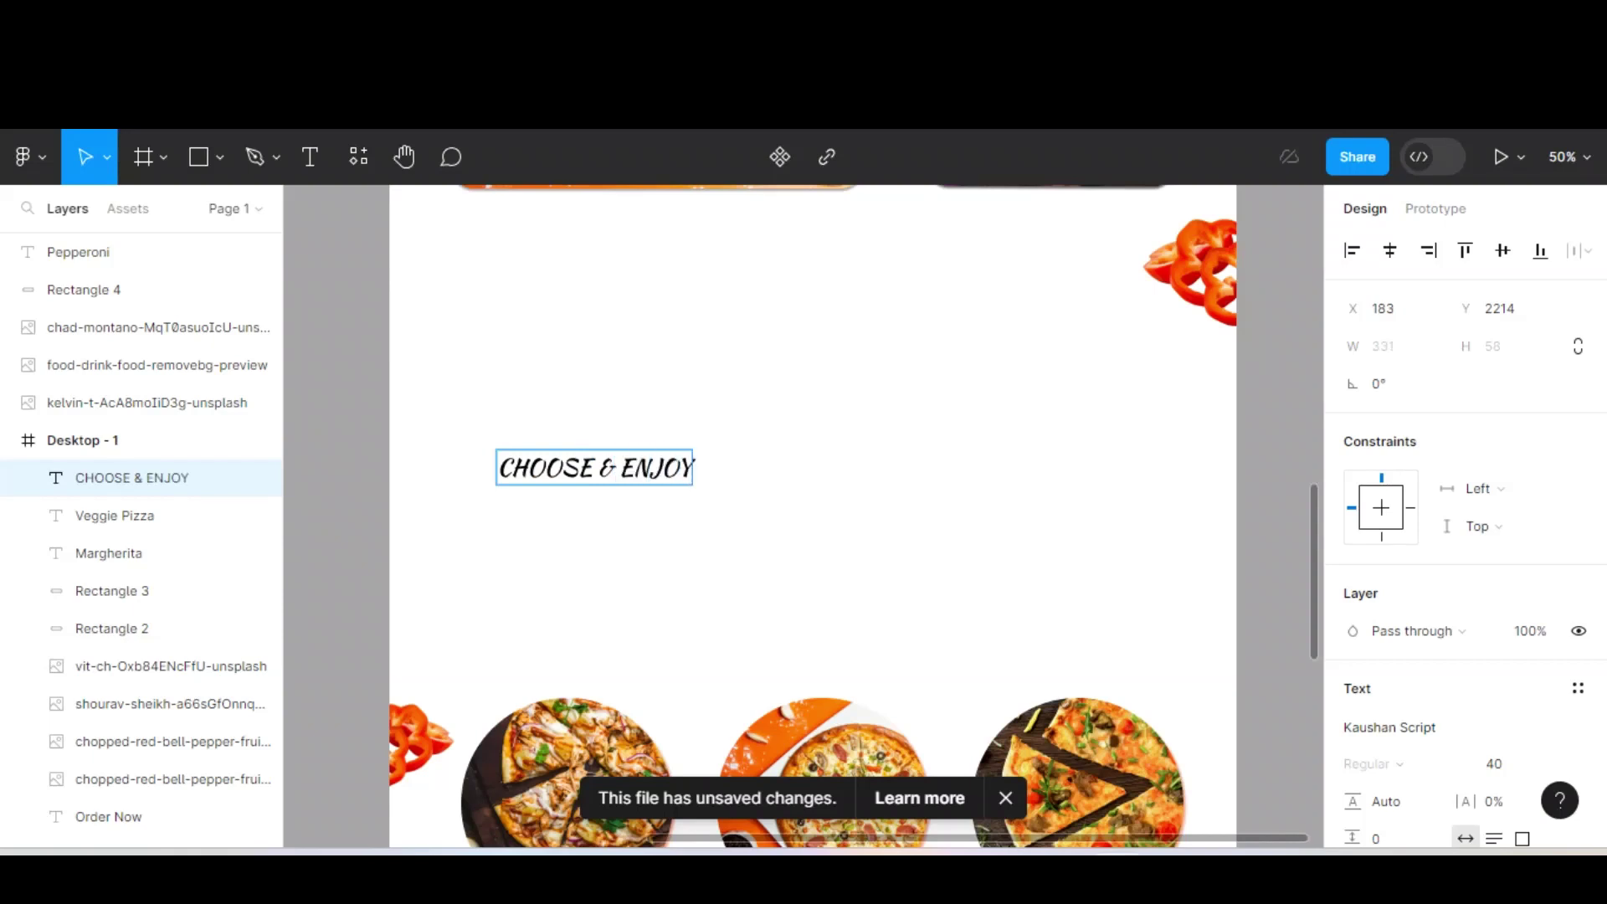
- Set the CHOOSE & ENJOY heading to font size 48 in the Kavoon font
{"action": "key", "text": "Escape"}
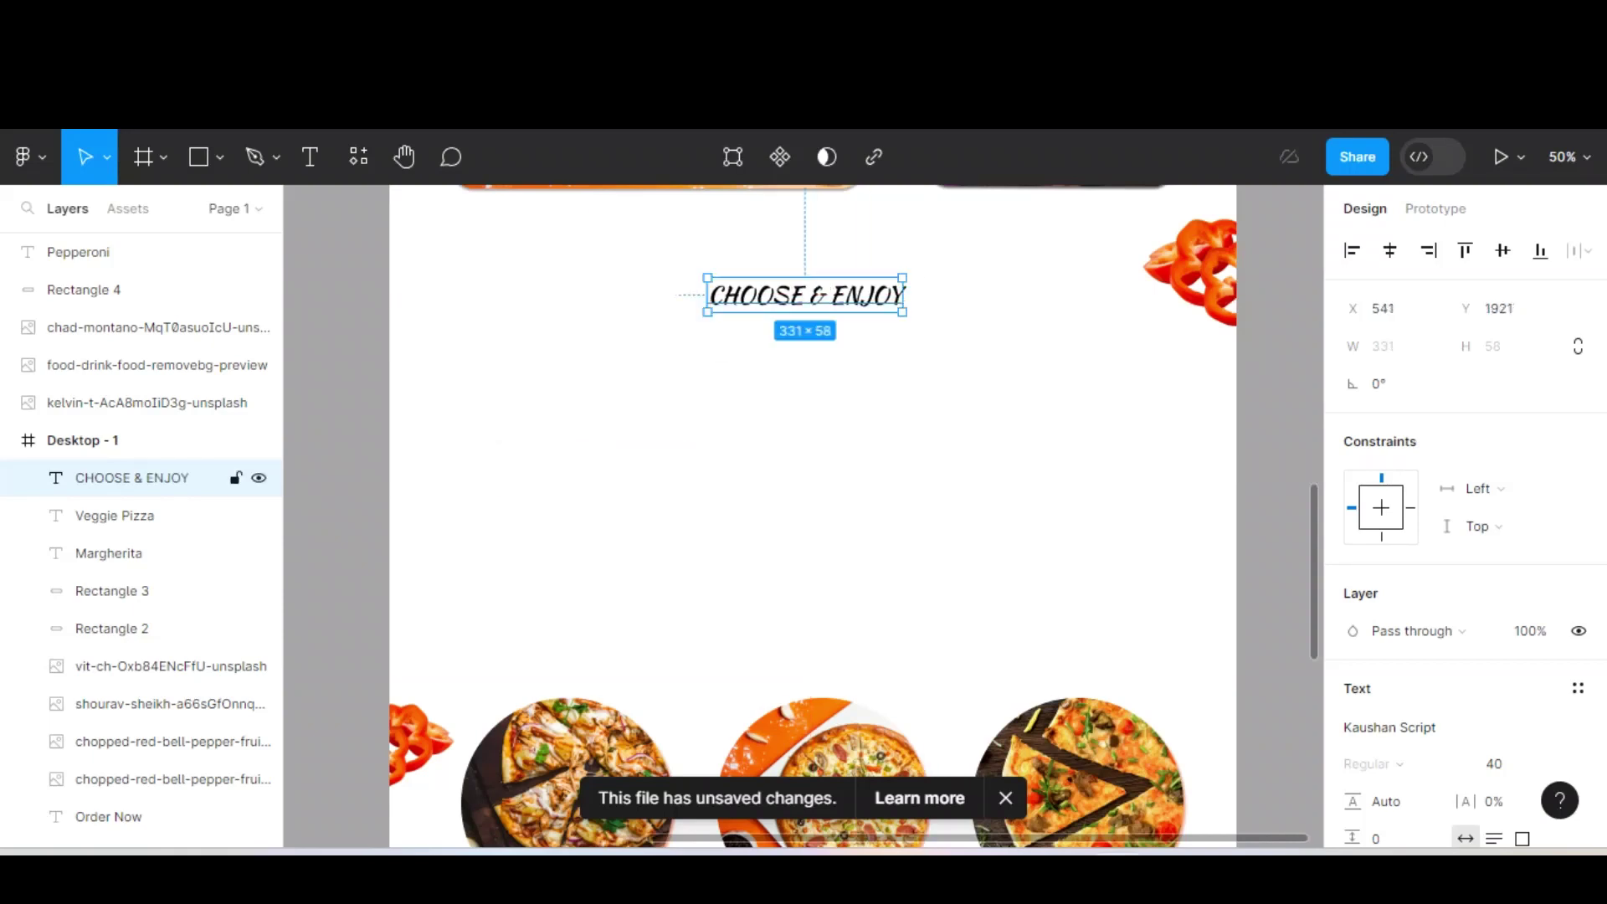
{"action": "key", "text": "Return"}
{"action": "left_click", "coordinate": [1494, 764]}
{"action": "key", "text": "Down"}
{"action": "key", "text": "Return"}
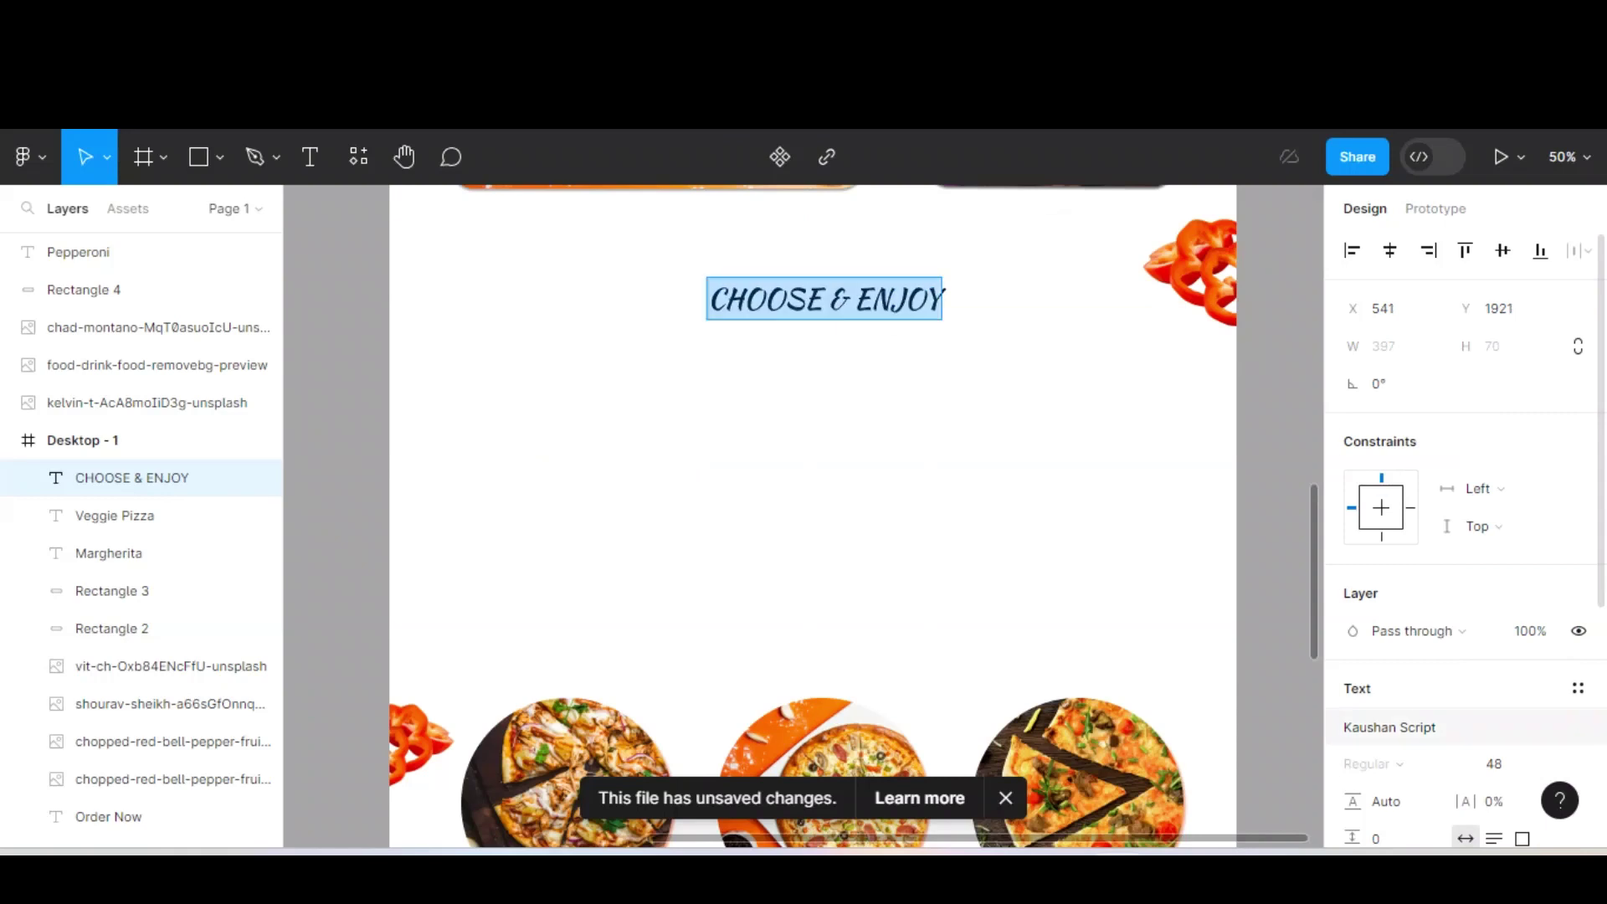
{"action": "left_click", "coordinate": [1389, 726]}
{"action": "key", "text": "Down"}
{"action": "key", "text": "Return"}
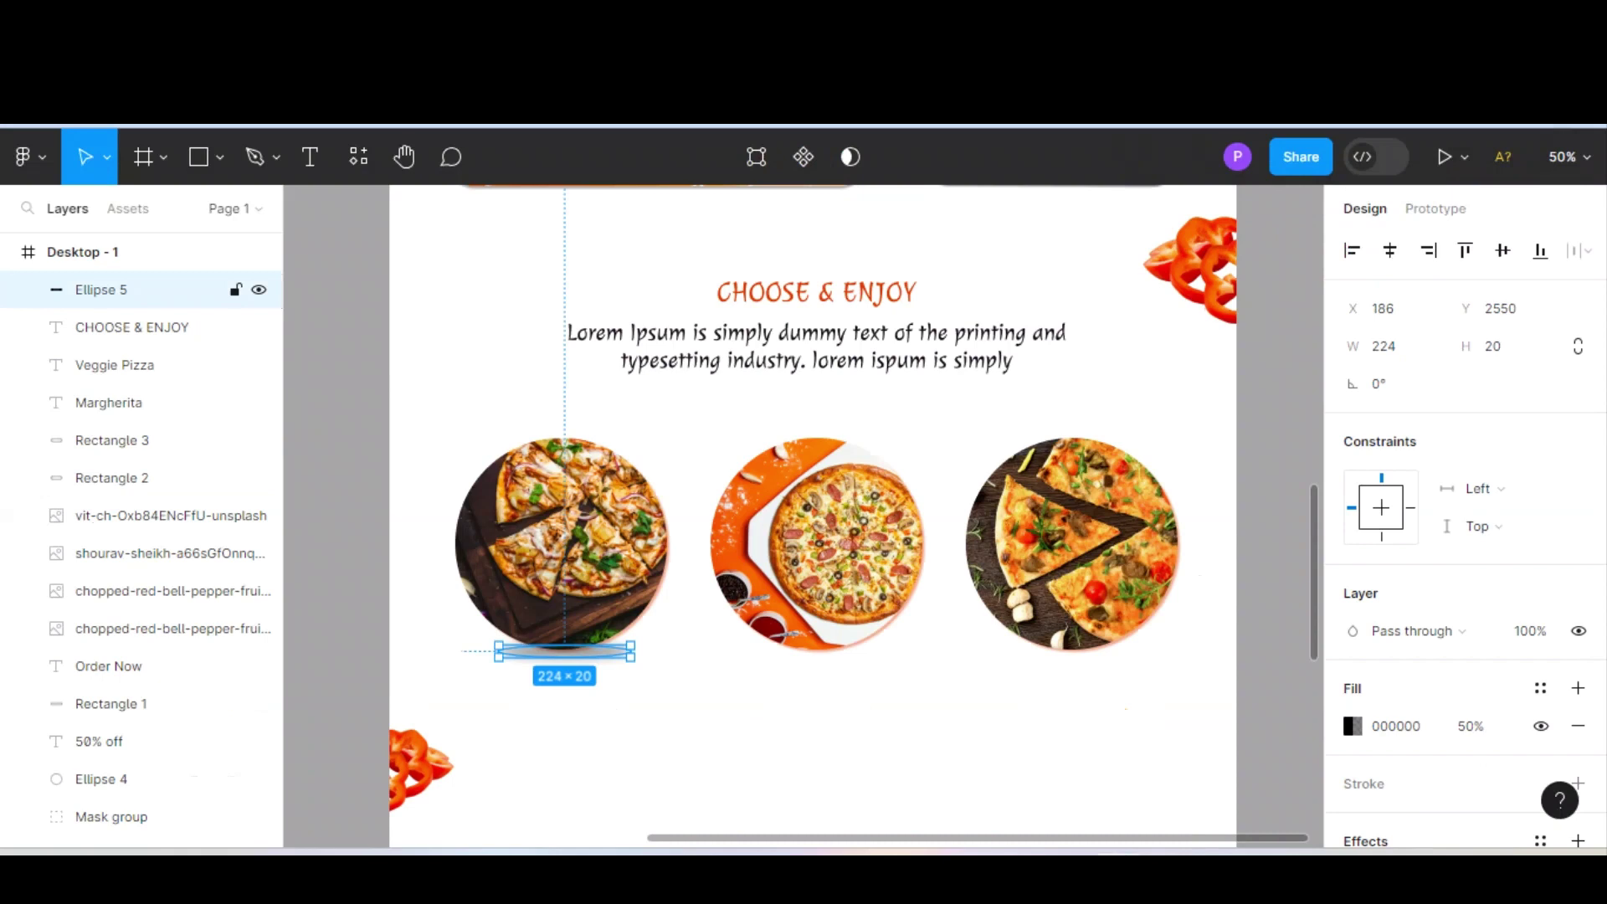
- Duplicate the shadow ellipse for the middle and third pizzas, sending each behind its pizza
{"action": "key", "text": "ctrl+d"}
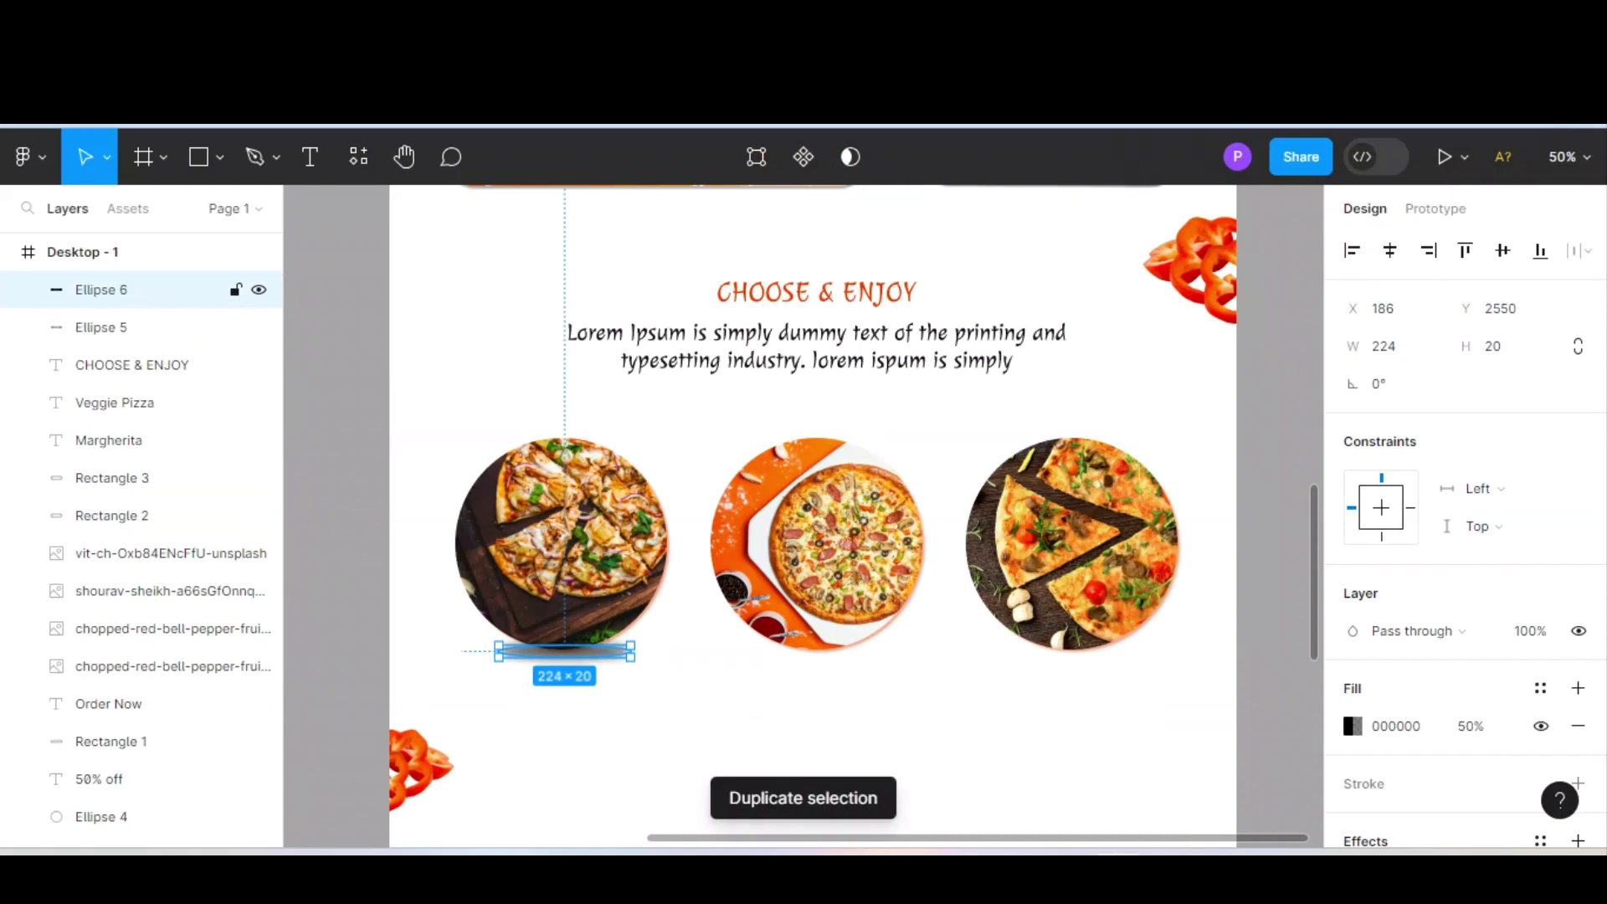
{"action": "left_click_drag", "start_coordinate": [565, 651], "coordinate": [813, 655]}
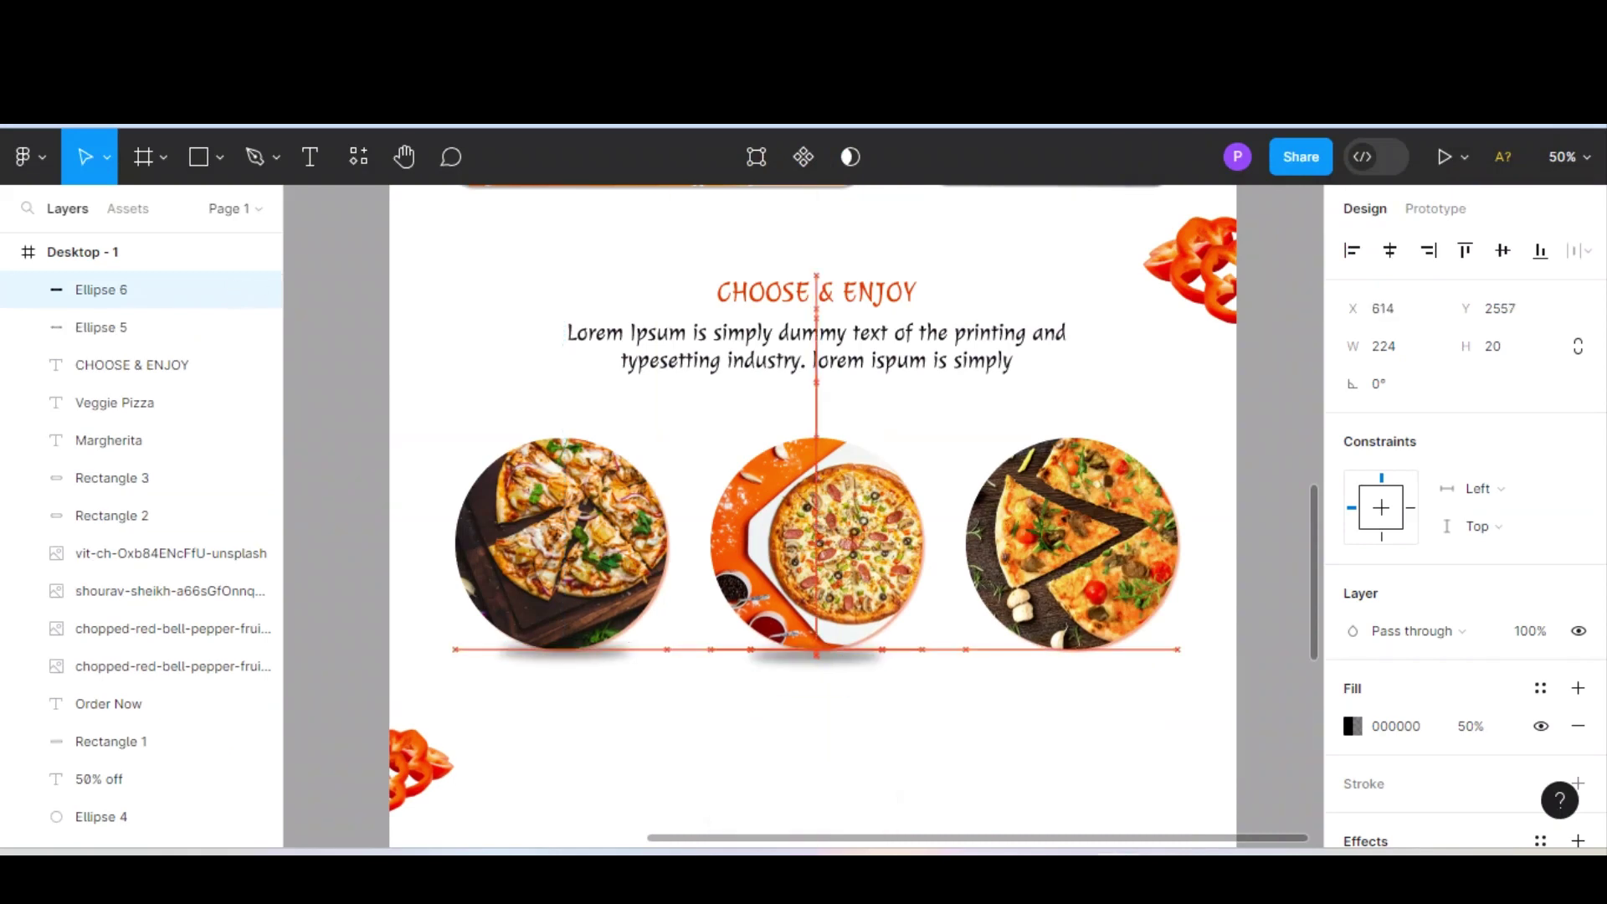
{"action": "key", "text": "ctrl+d"}
{"action": "left_click", "coordinate": [101, 327]}
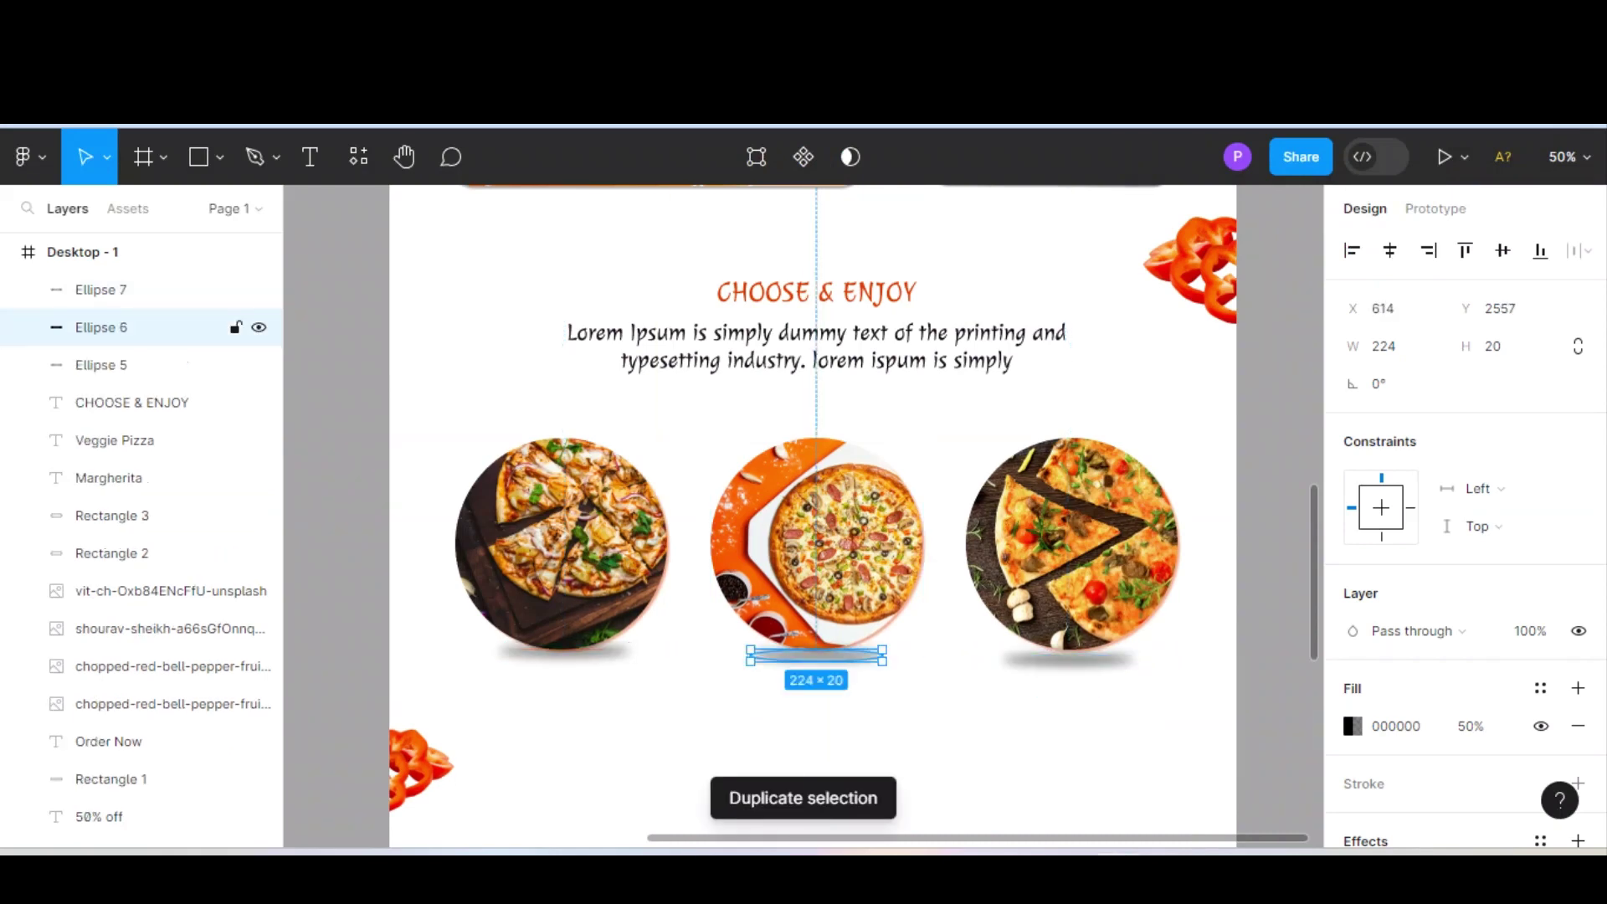
{"action": "right_click", "coordinate": [816, 649]}
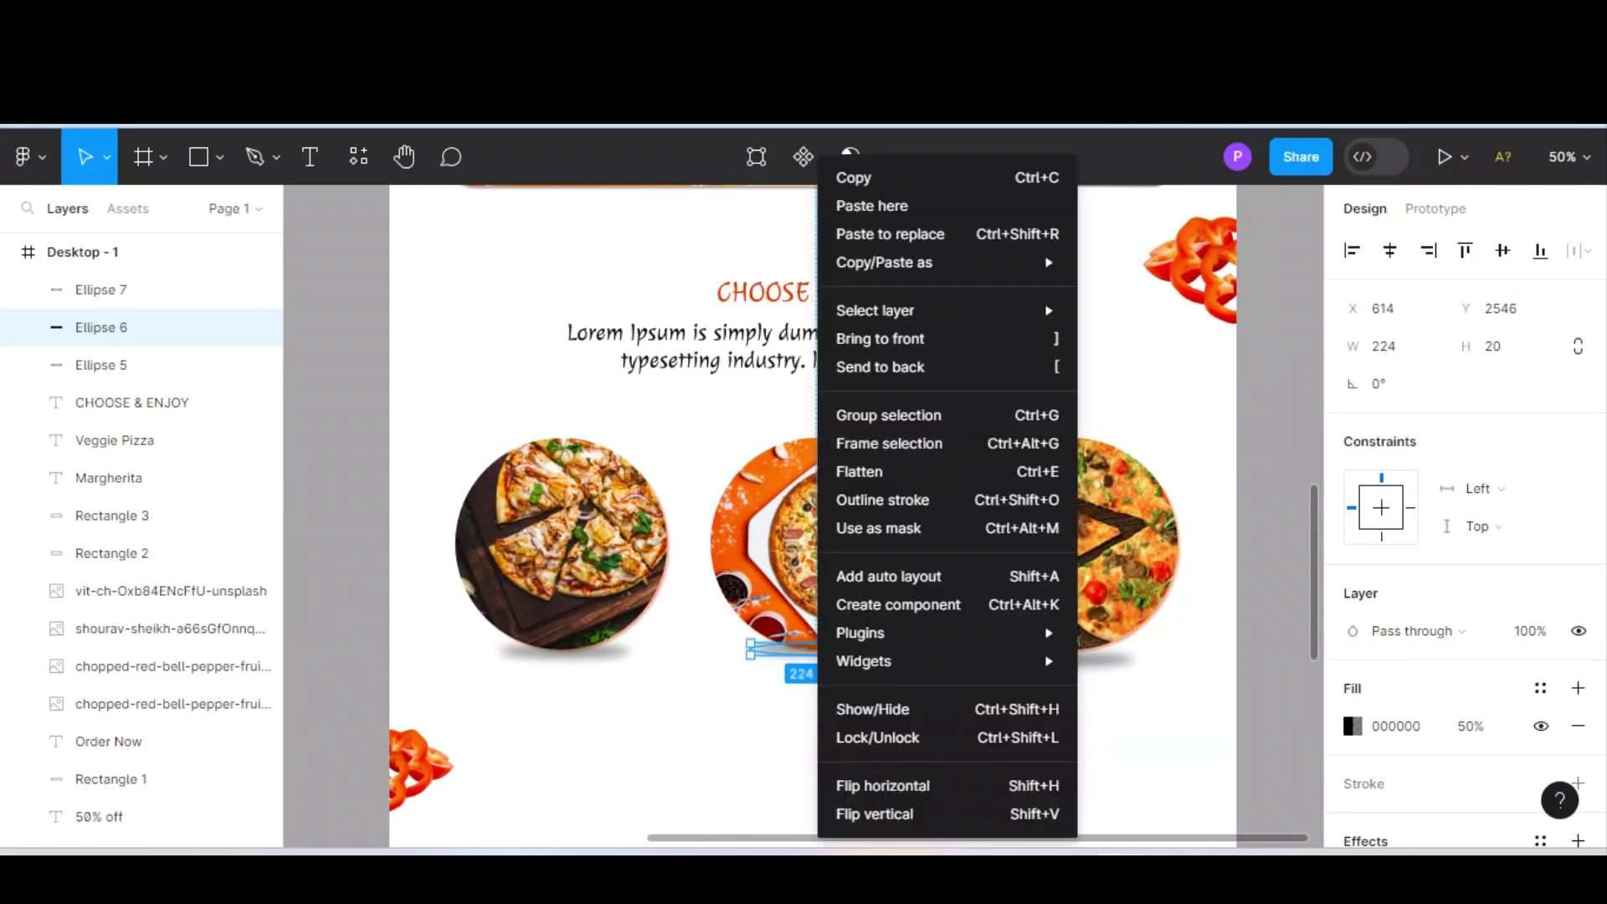
{"action": "left_click", "coordinate": [870, 363]}
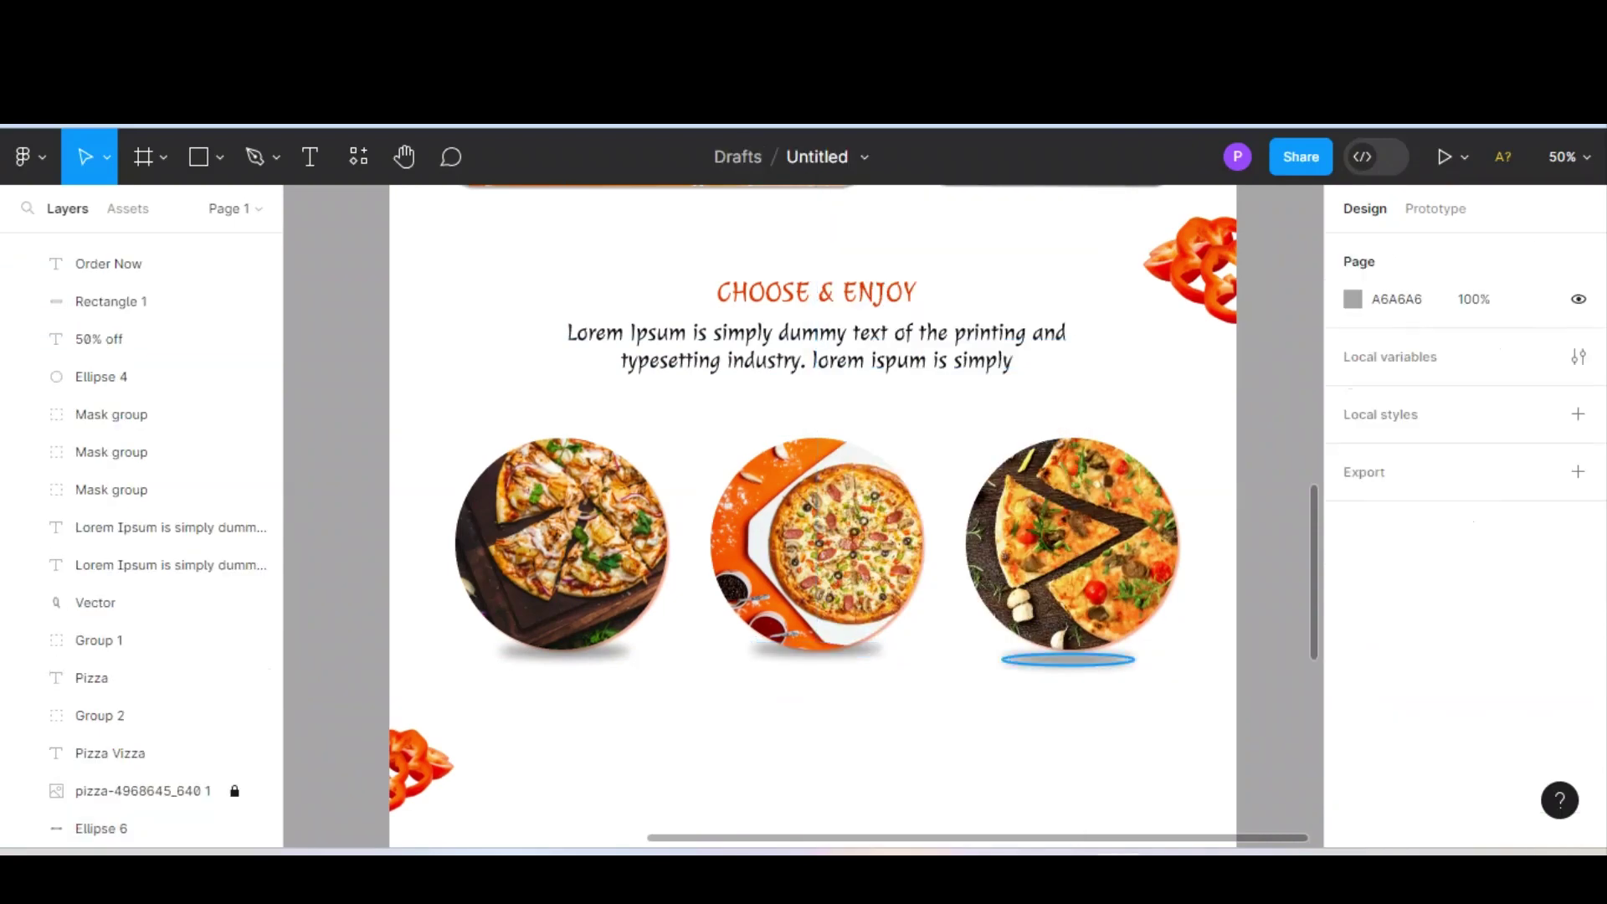
{"action": "left_click", "coordinate": [1068, 660]}
{"action": "right_click", "coordinate": [1055, 659]}
{"action": "left_click", "coordinate": [1114, 363]}
- Nudge the third pizza's shadow into place beneath it
{"action": "key", "text": "Escape"}
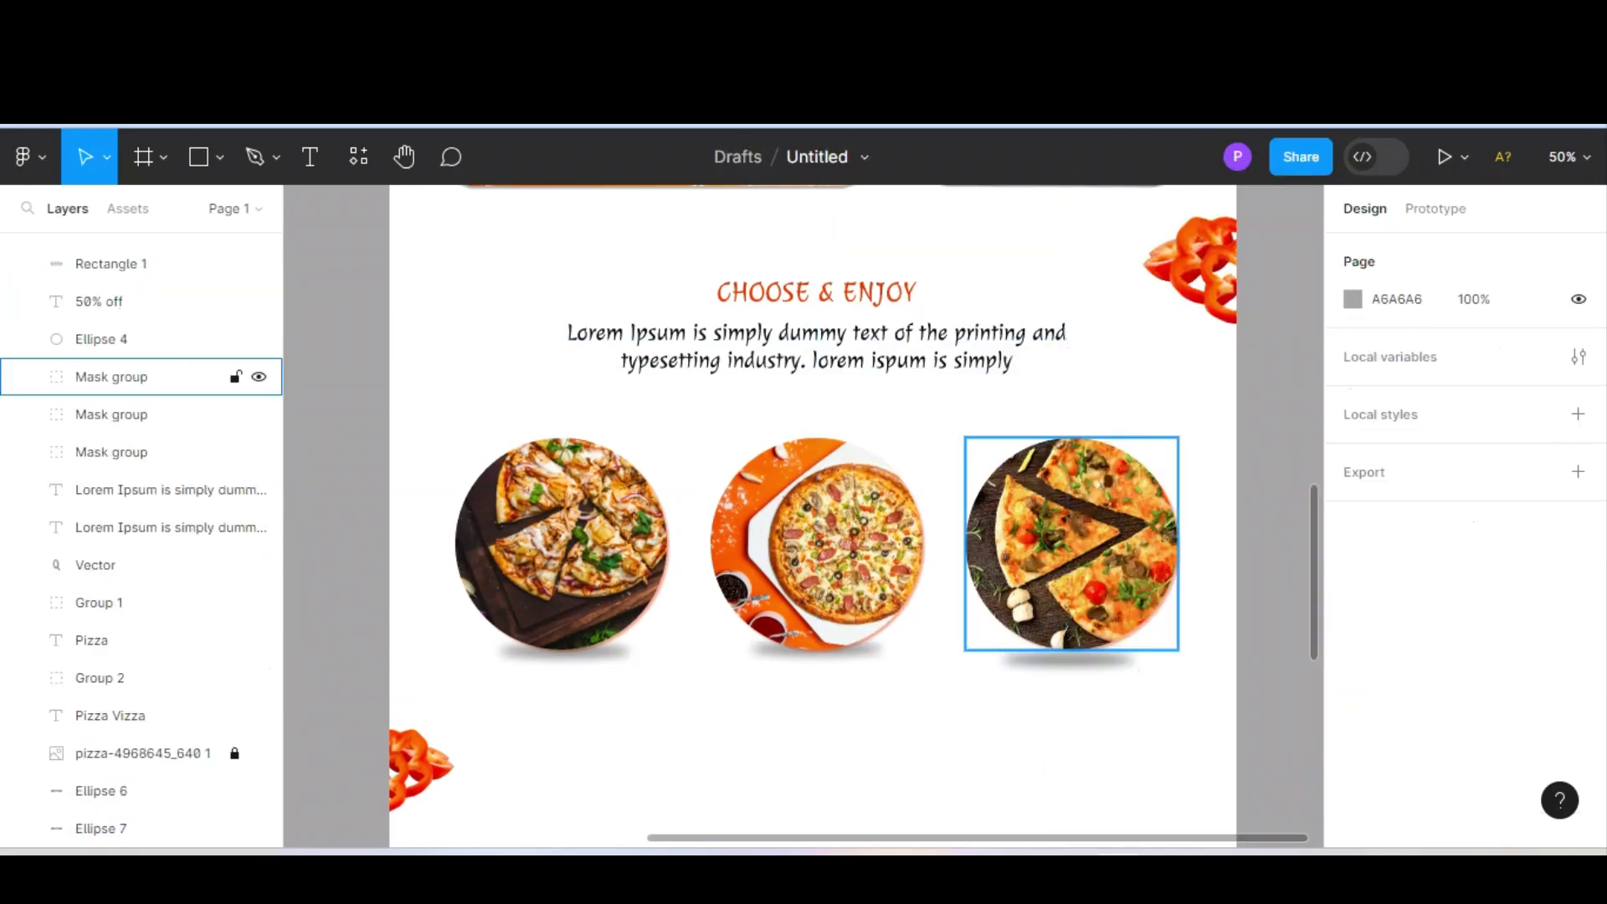
{"action": "left_click", "coordinate": [1067, 661]}
{"action": "key", "text": "Escape"}
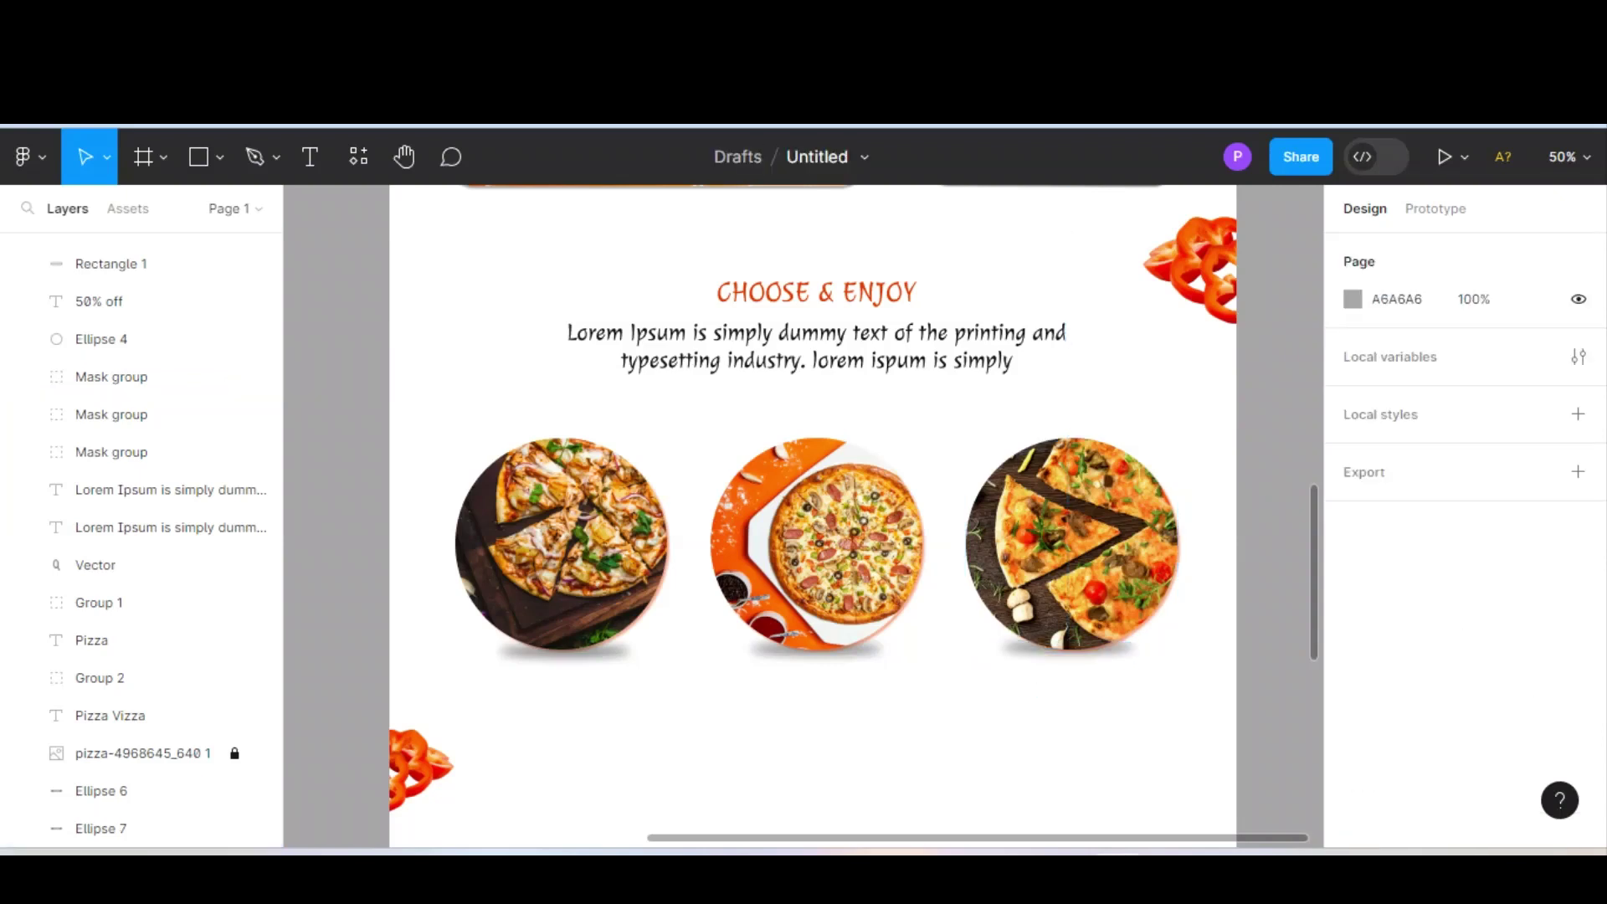
{"action": "left_click", "coordinate": [1063, 624]}
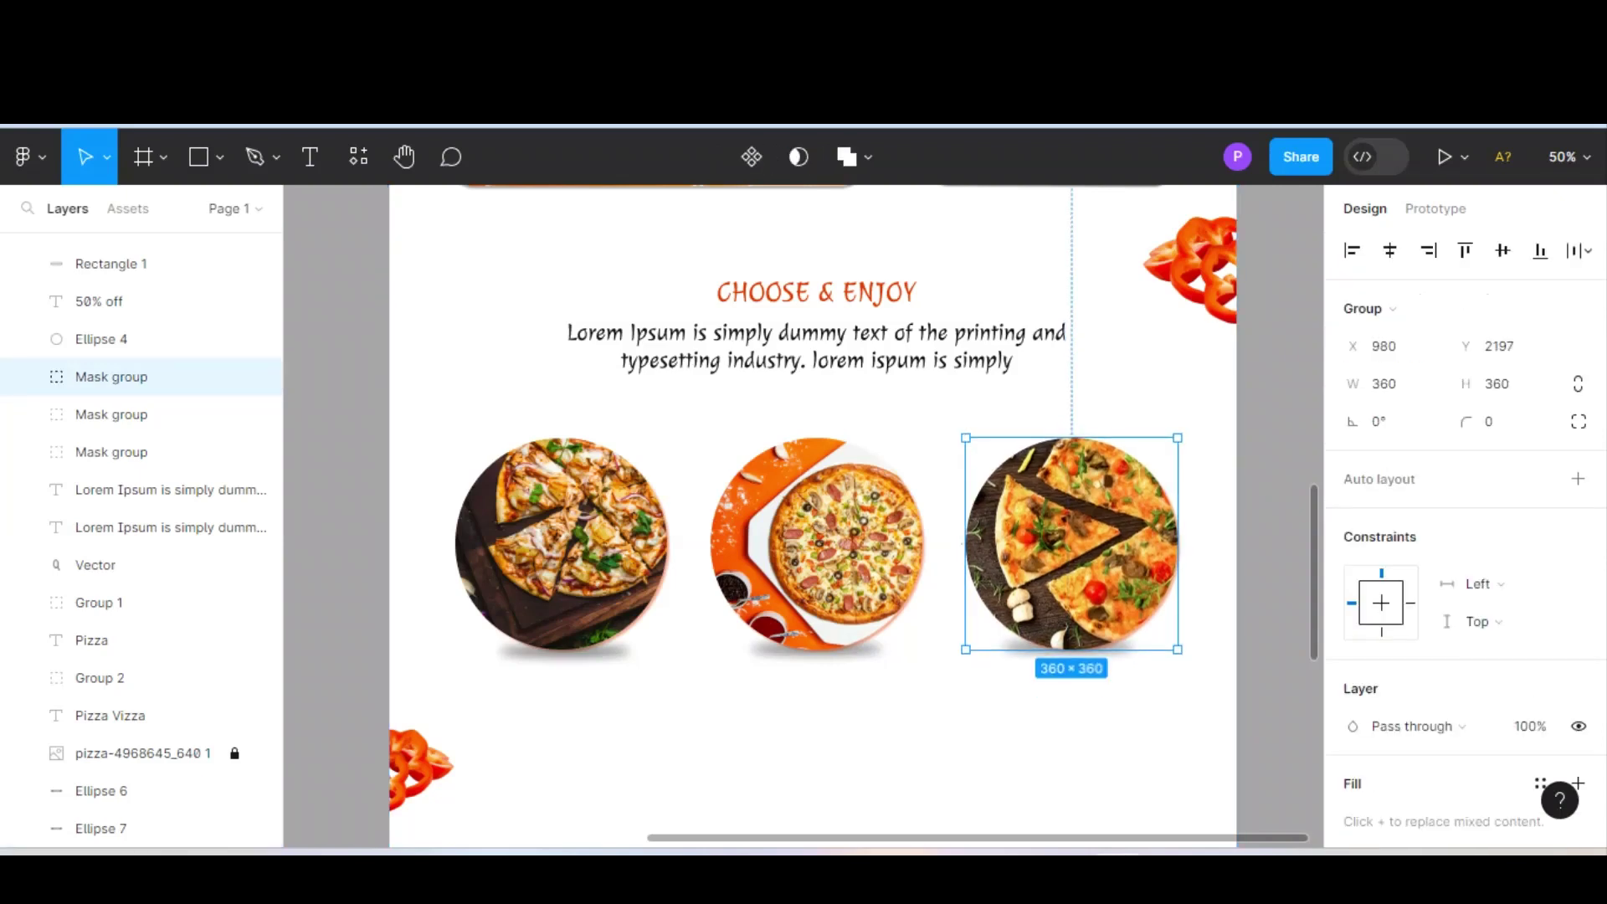
{"action": "key", "text": "Escape"}
{"action": "left_click", "coordinate": [1063, 624]}
{"action": "key", "text": "Escape"}
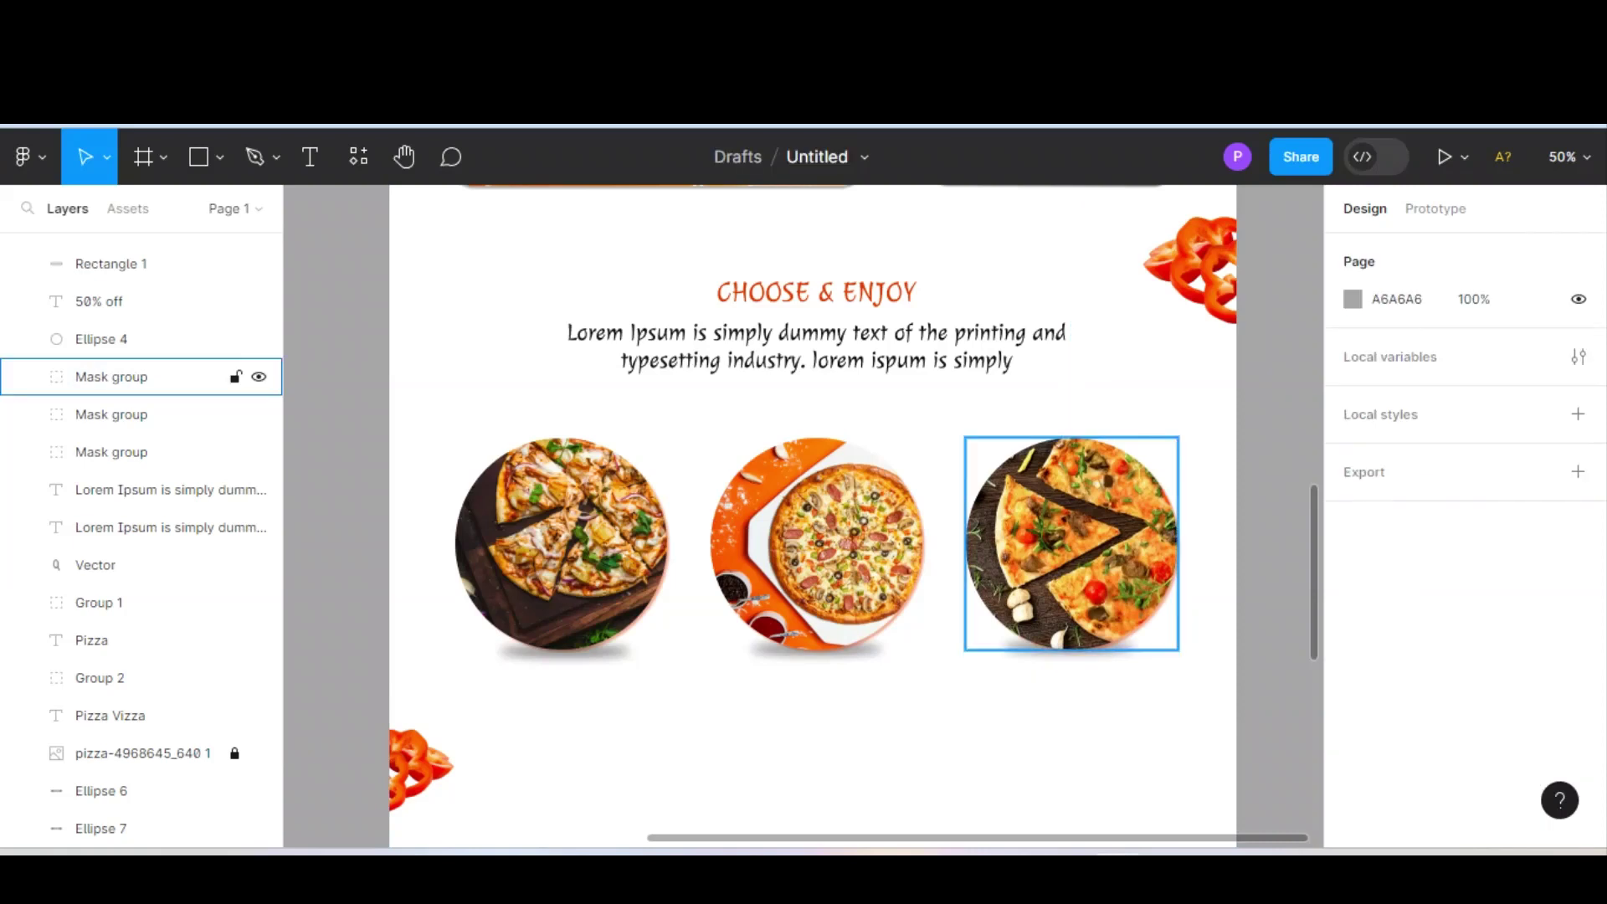
{"action": "left_click", "coordinate": [1068, 647]}
{"action": "left_click_drag", "start_coordinate": [1068, 651], "coordinate": [1071, 651]}
- Align the three pizza shadows to the same vertical centre
{"action": "left_click_drag", "start_coordinate": [816, 651], "coordinate": [816, 650]}
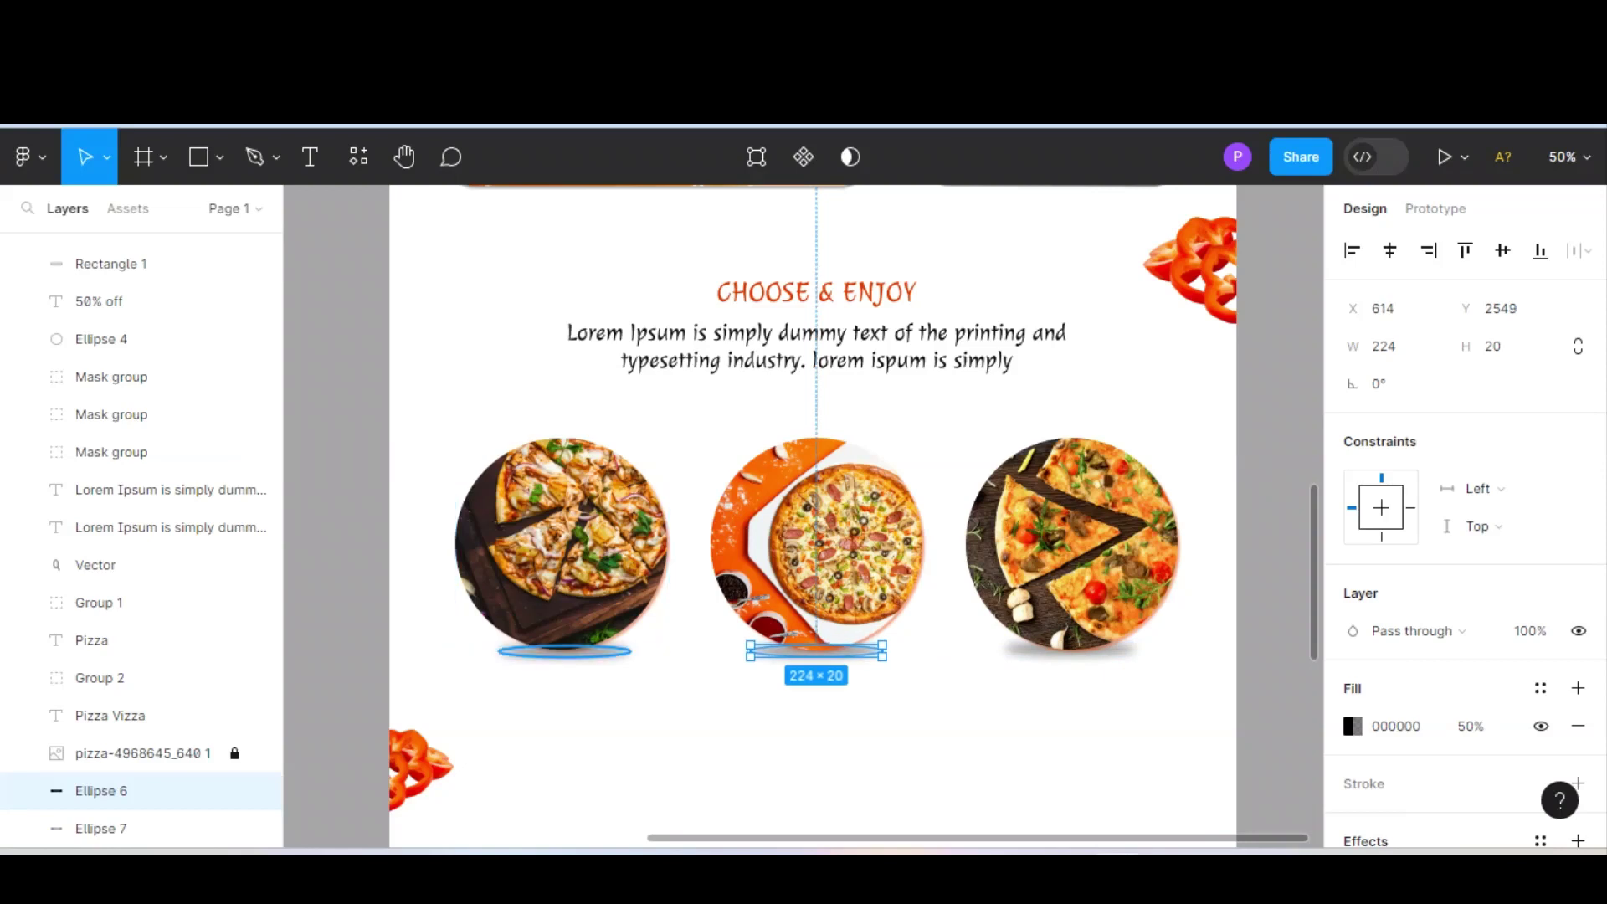
{"action": "left_click", "coordinate": [563, 650]}
{"action": "left_click", "coordinate": [816, 651], "text": "shift"}
{"action": "left_click", "coordinate": [1070, 650], "text": "shift"}
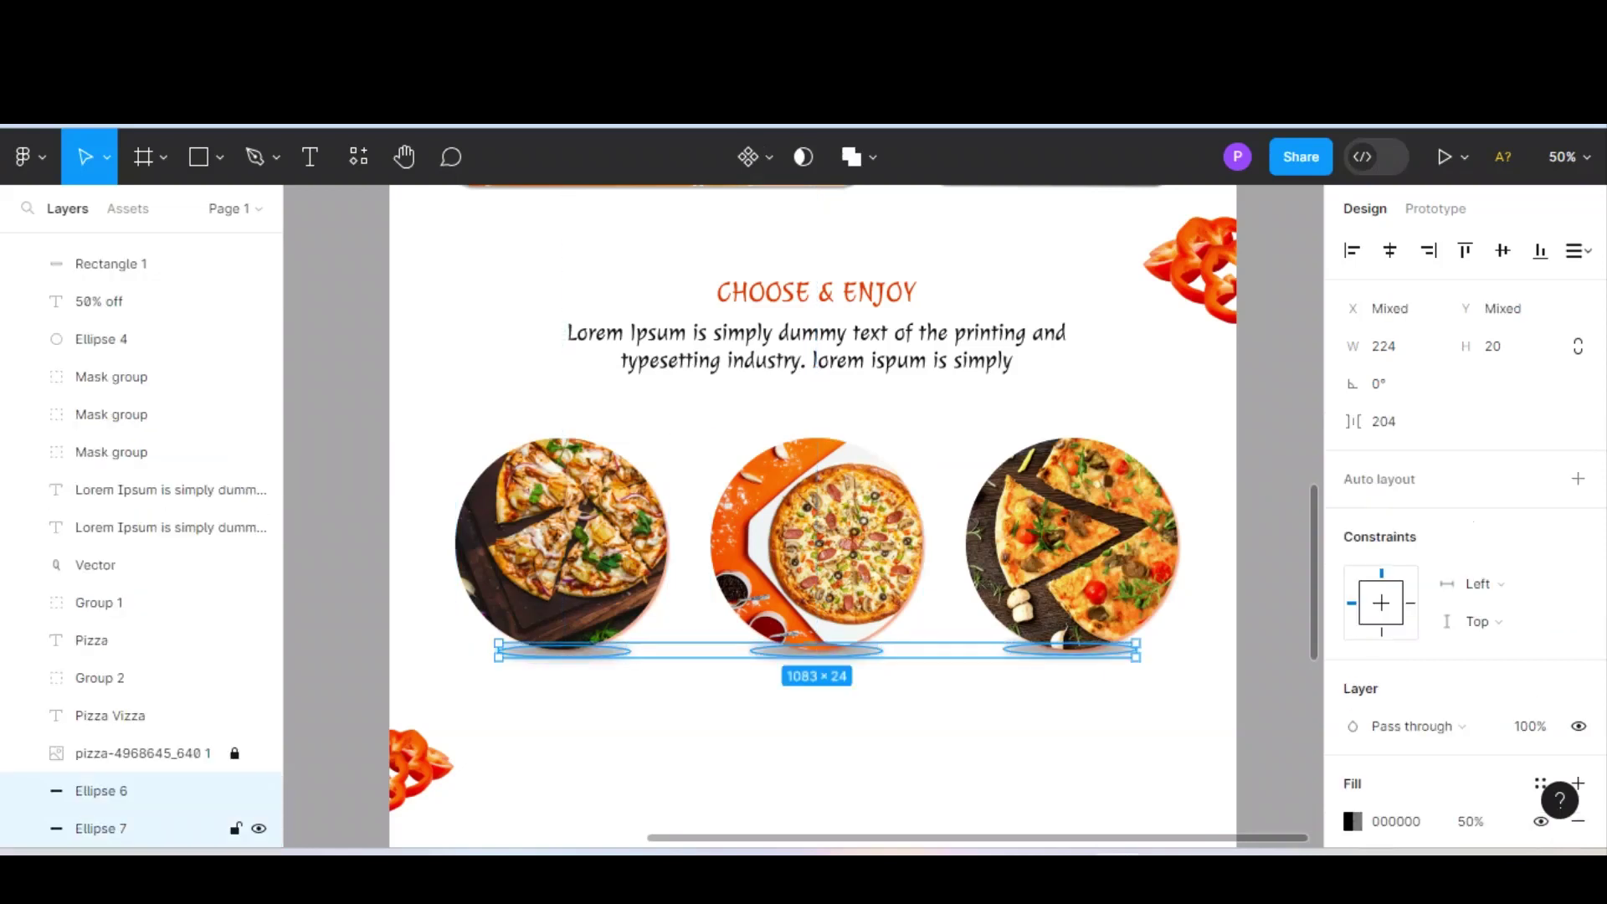
{"action": "left_click", "coordinate": [1503, 251]}
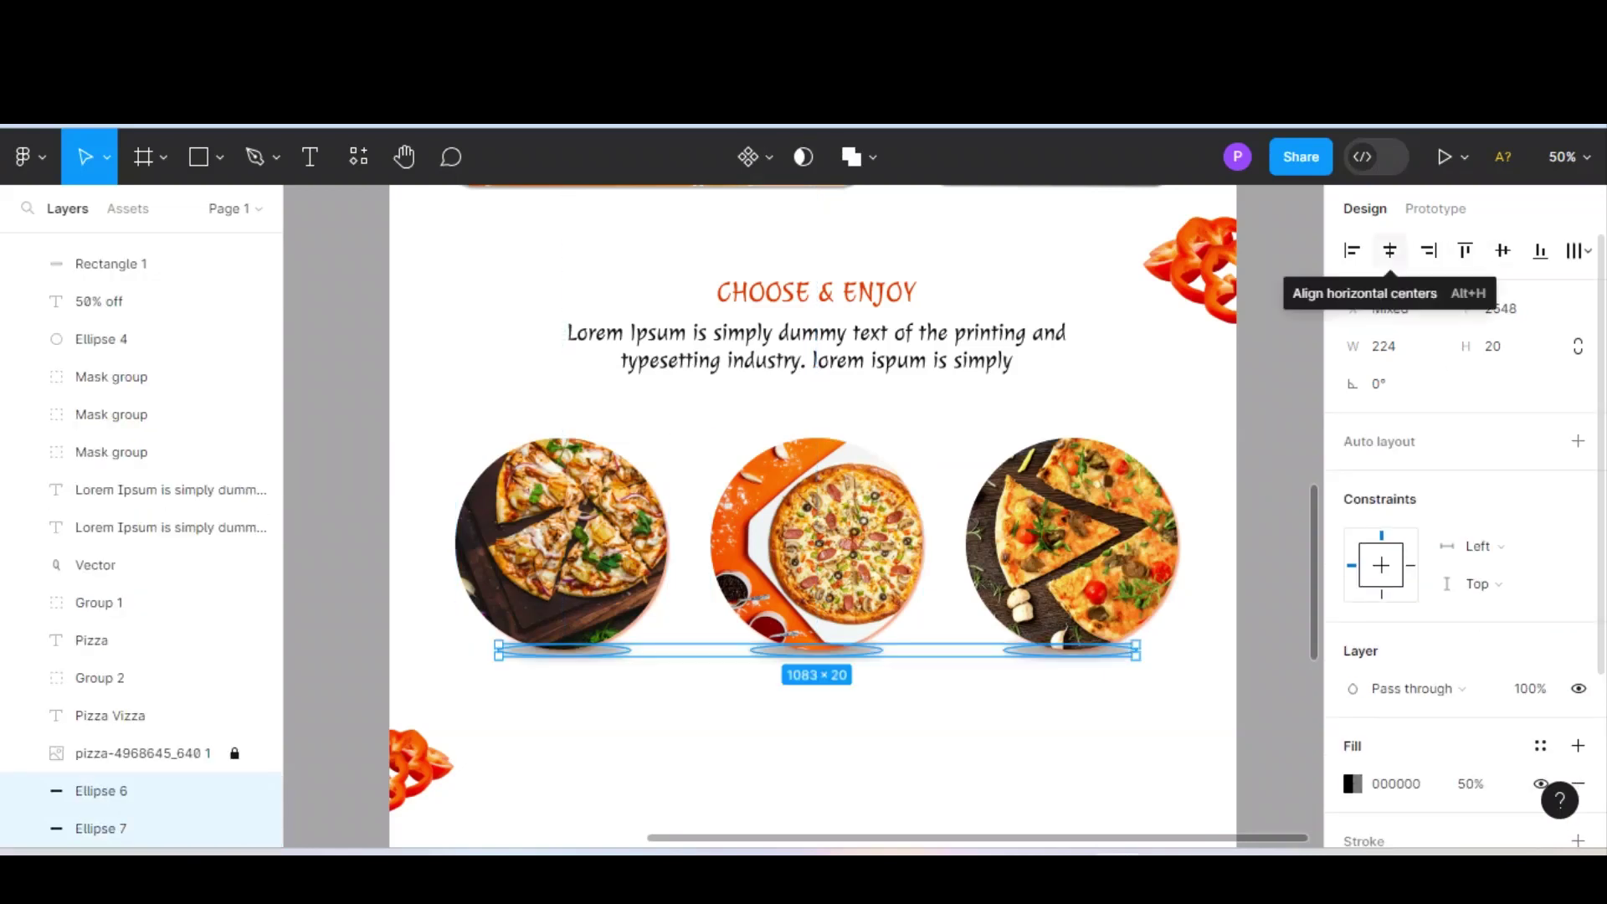
{"action": "key", "text": "Escape"}
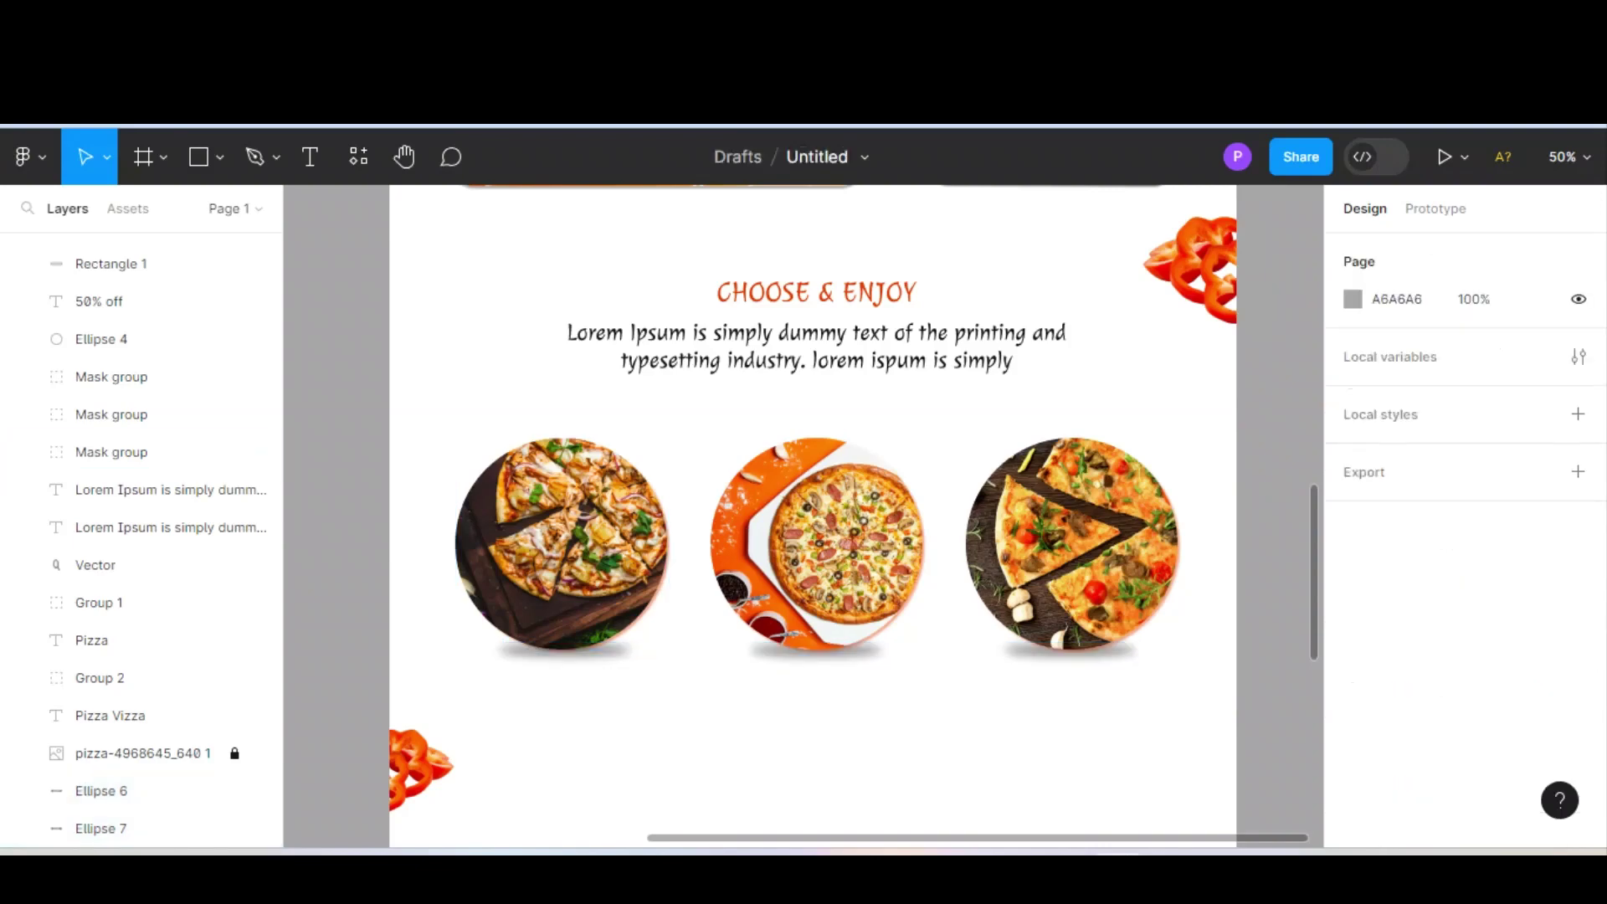
{"action": "key", "text": "minus"}
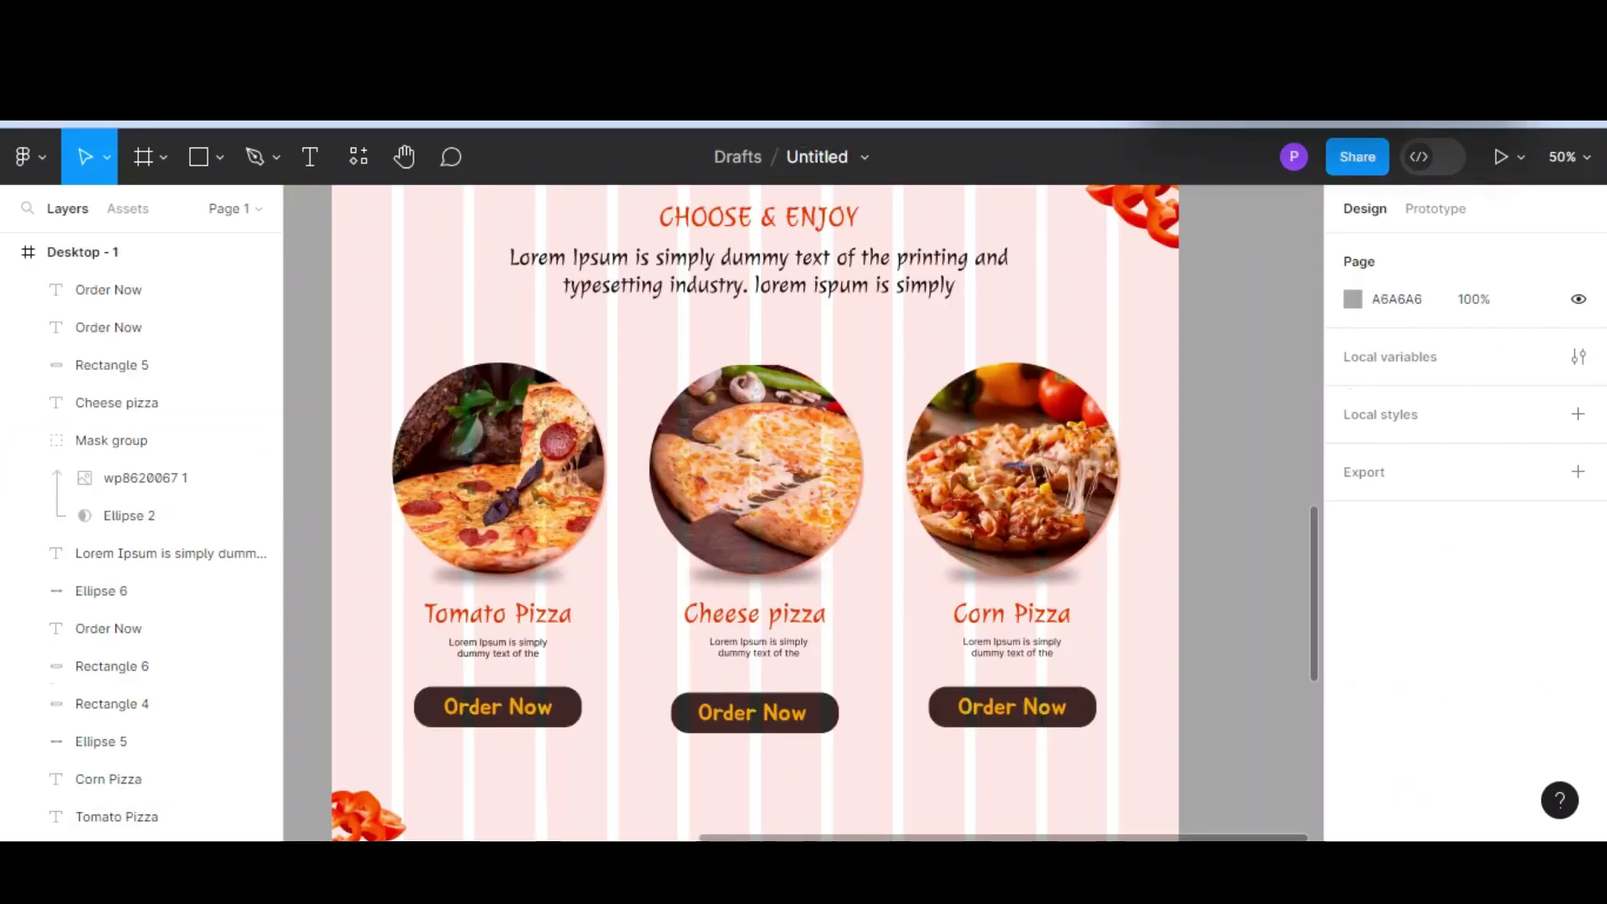
- Group each of the three Order Now labels with its button shape
{"action": "left_click", "coordinate": [109, 628]}
{"action": "left_click", "coordinate": [112, 704], "text": "shift"}
{"action": "key", "text": "ctrl+g"}
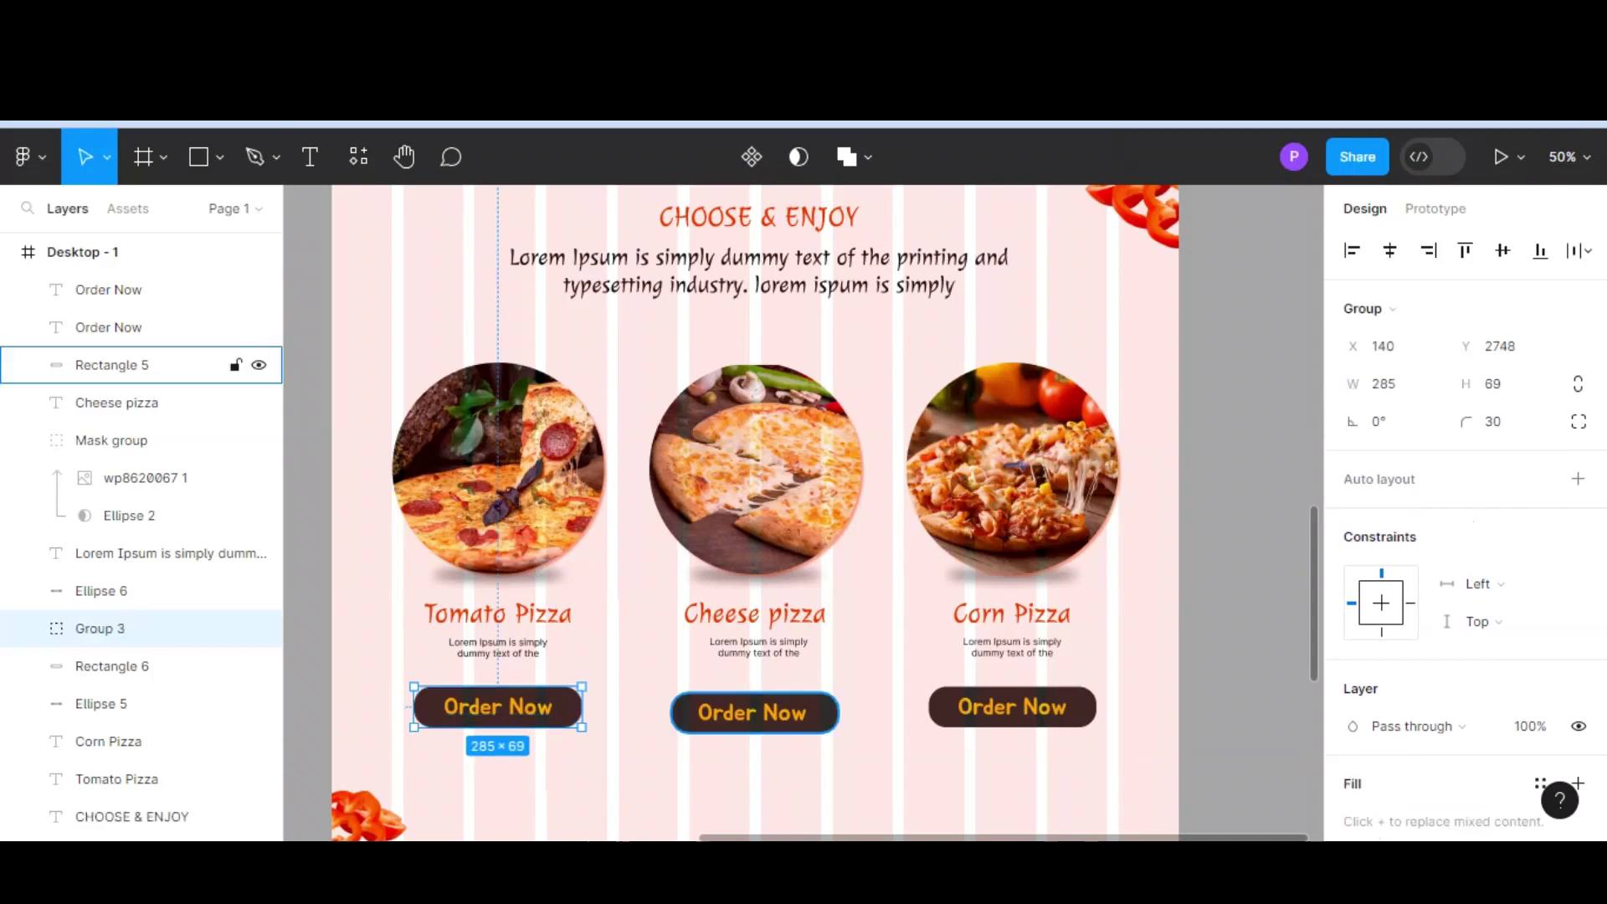
{"action": "left_click", "coordinate": [109, 326]}
{"action": "left_click", "coordinate": [111, 364], "text": "shift"}
{"action": "key", "text": "ctrl+g"}
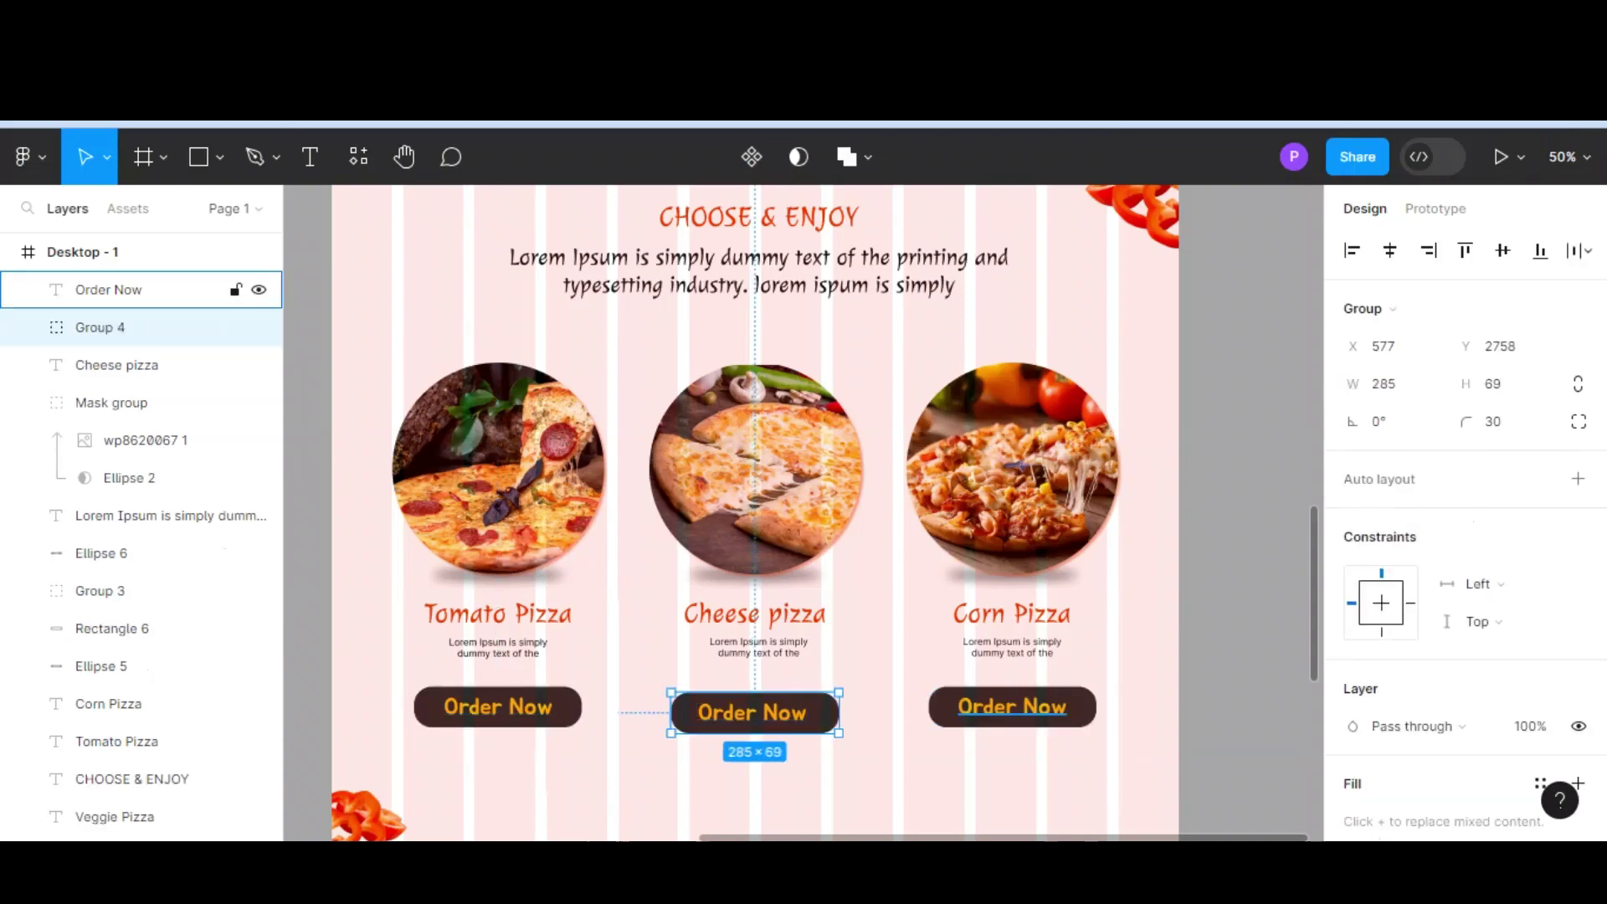
{"action": "left_click", "coordinate": [108, 289]}
{"action": "left_click", "coordinate": [111, 628], "text": "shift"}
{"action": "key", "text": "ctrl+g"}
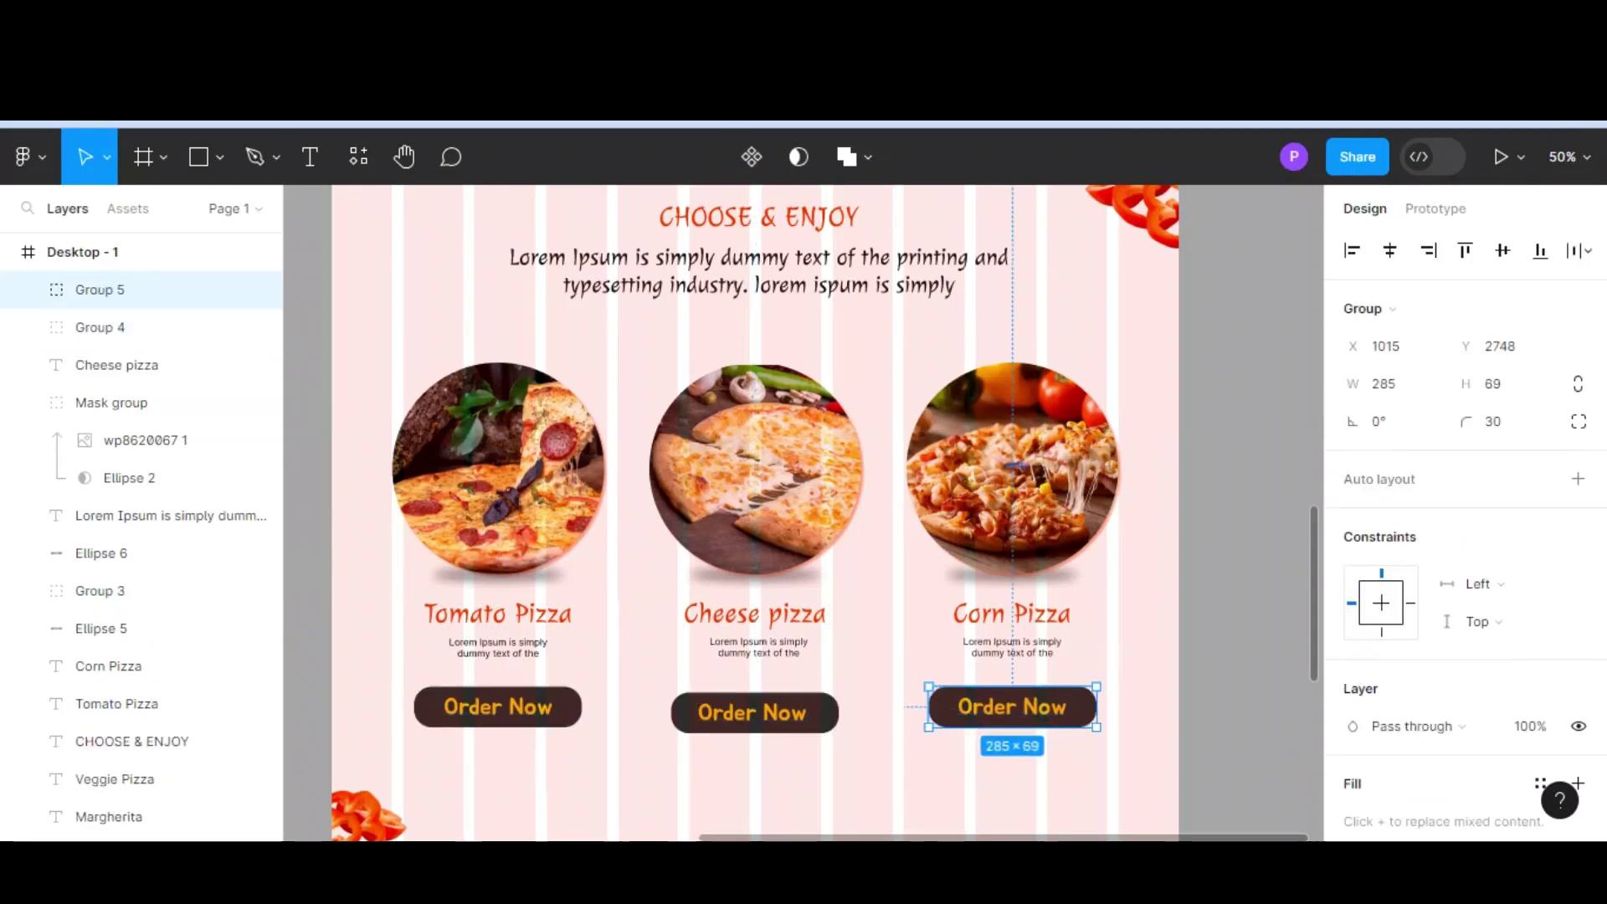
- Align the three Order Now button groups by their tops
{"action": "left_click", "coordinate": [100, 590]}
{"action": "left_click", "coordinate": [99, 327], "text": "shift"}
{"action": "left_click", "coordinate": [100, 289], "text": "shift"}
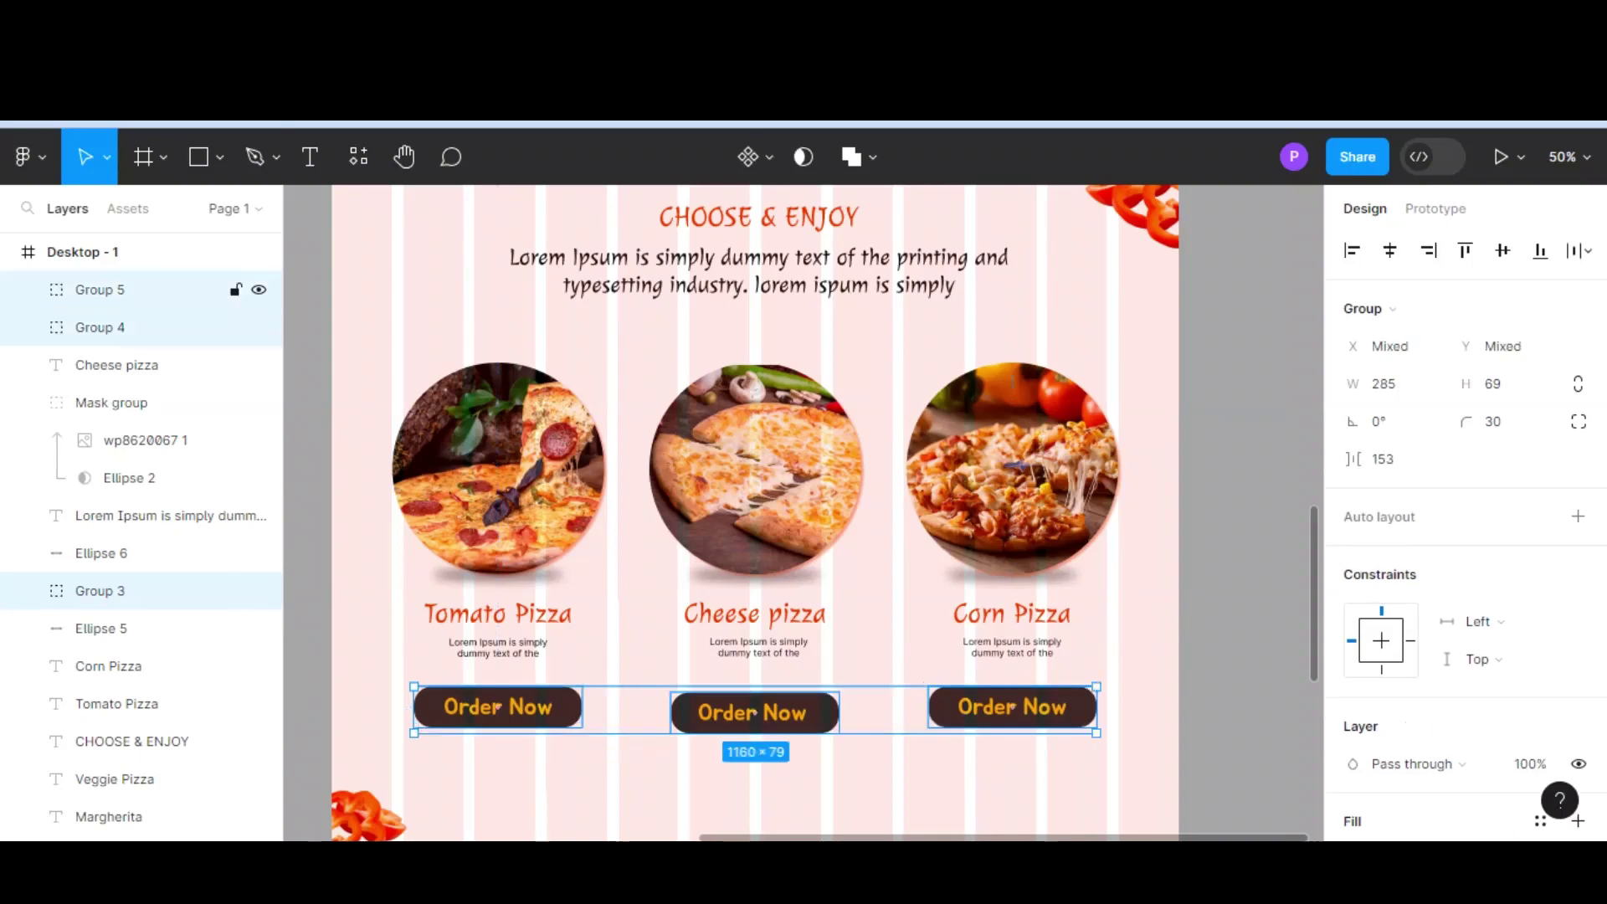
{"action": "left_click", "coordinate": [1465, 250]}
- Shift the red chili in the hero slightly to the right
{"action": "key", "text": "Escape"}
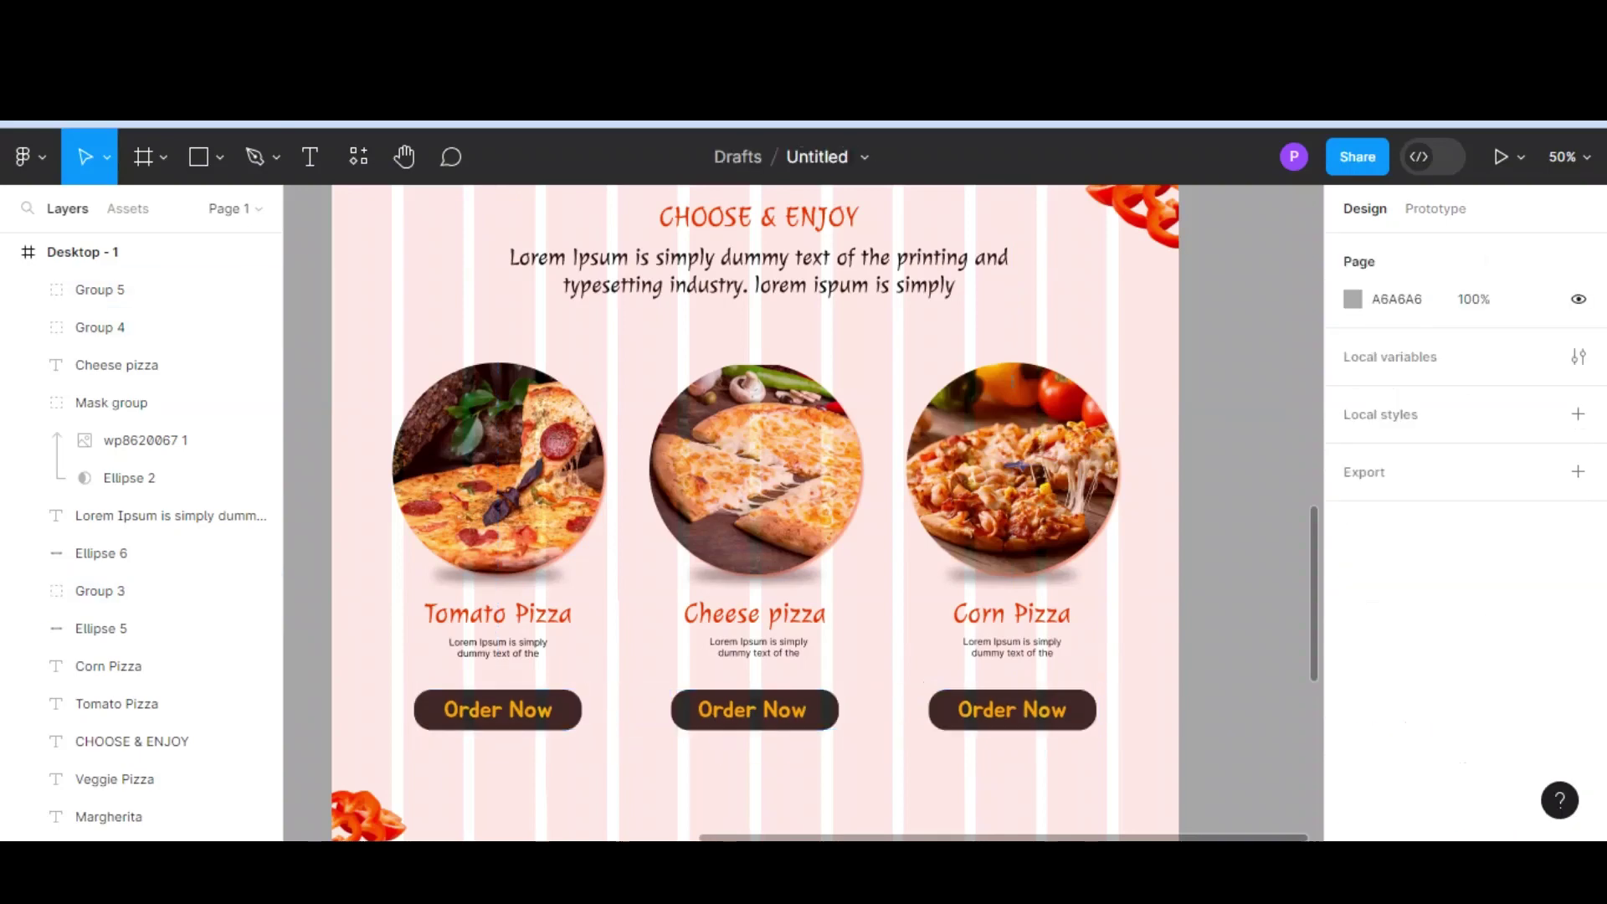
{"action": "scroll", "coordinate": [753, 503], "scroll_direction": "down", "scroll_amount": 3}
{"action": "scroll", "coordinate": [393, 277], "scroll_direction": "up", "scroll_amount": 7}
{"action": "scroll", "coordinate": [394, 276], "scroll_direction": "up", "scroll_amount": 3}
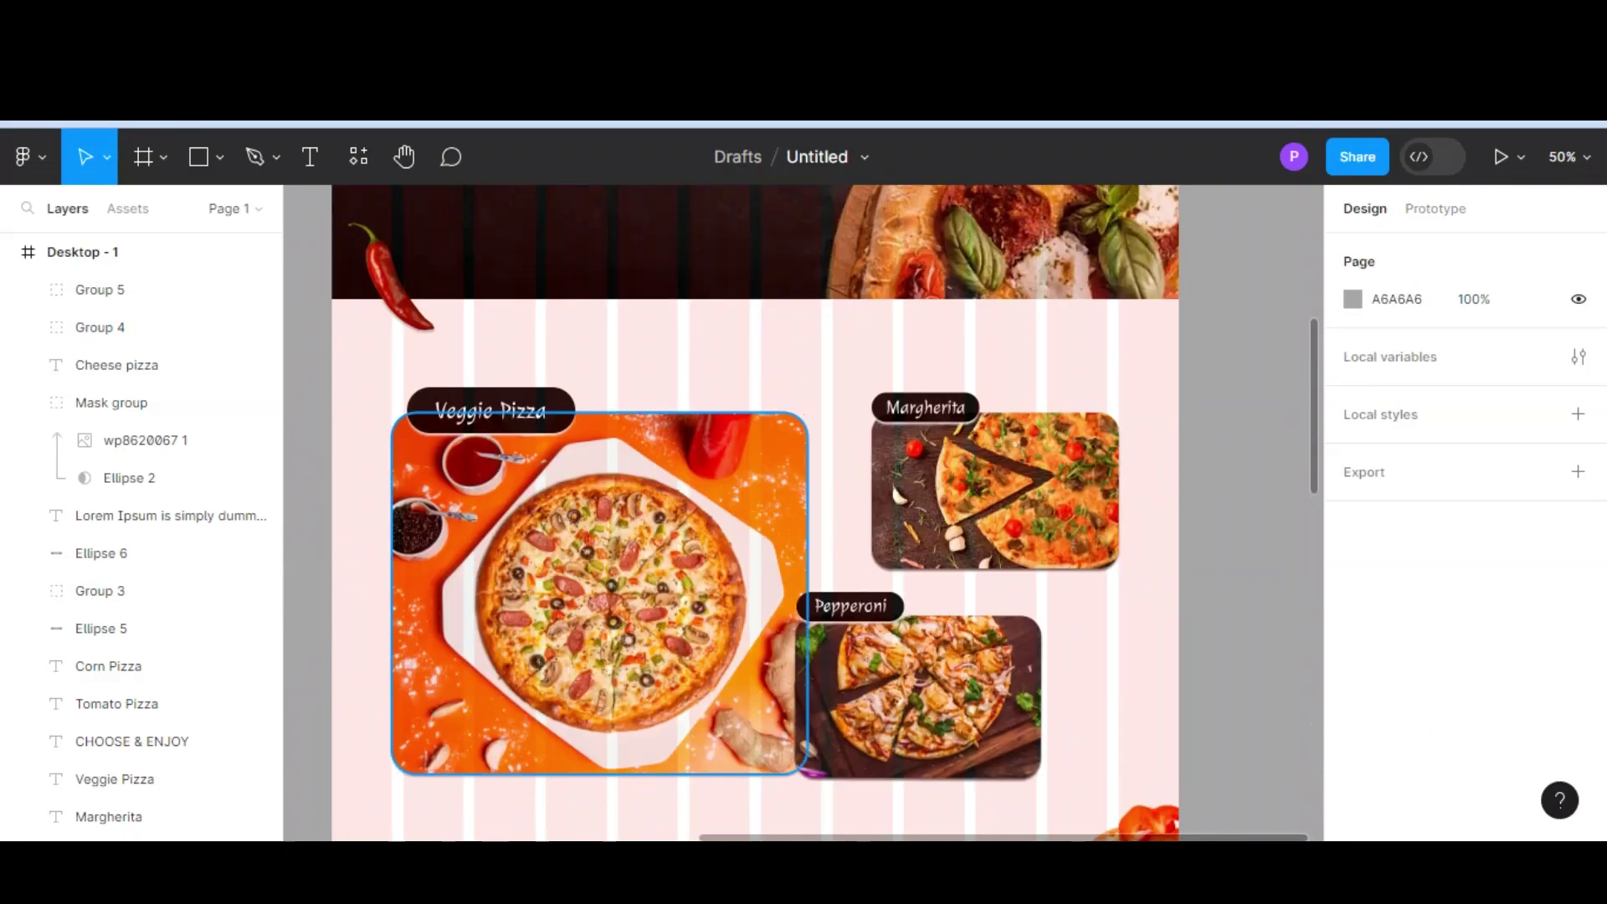
{"action": "scroll", "coordinate": [393, 276], "scroll_direction": "up", "scroll_amount": 6}
{"action": "scroll", "coordinate": [394, 276], "scroll_direction": "up", "scroll_amount": 4}
{"action": "scroll", "coordinate": [393, 276], "scroll_direction": "down", "scroll_amount": 4}
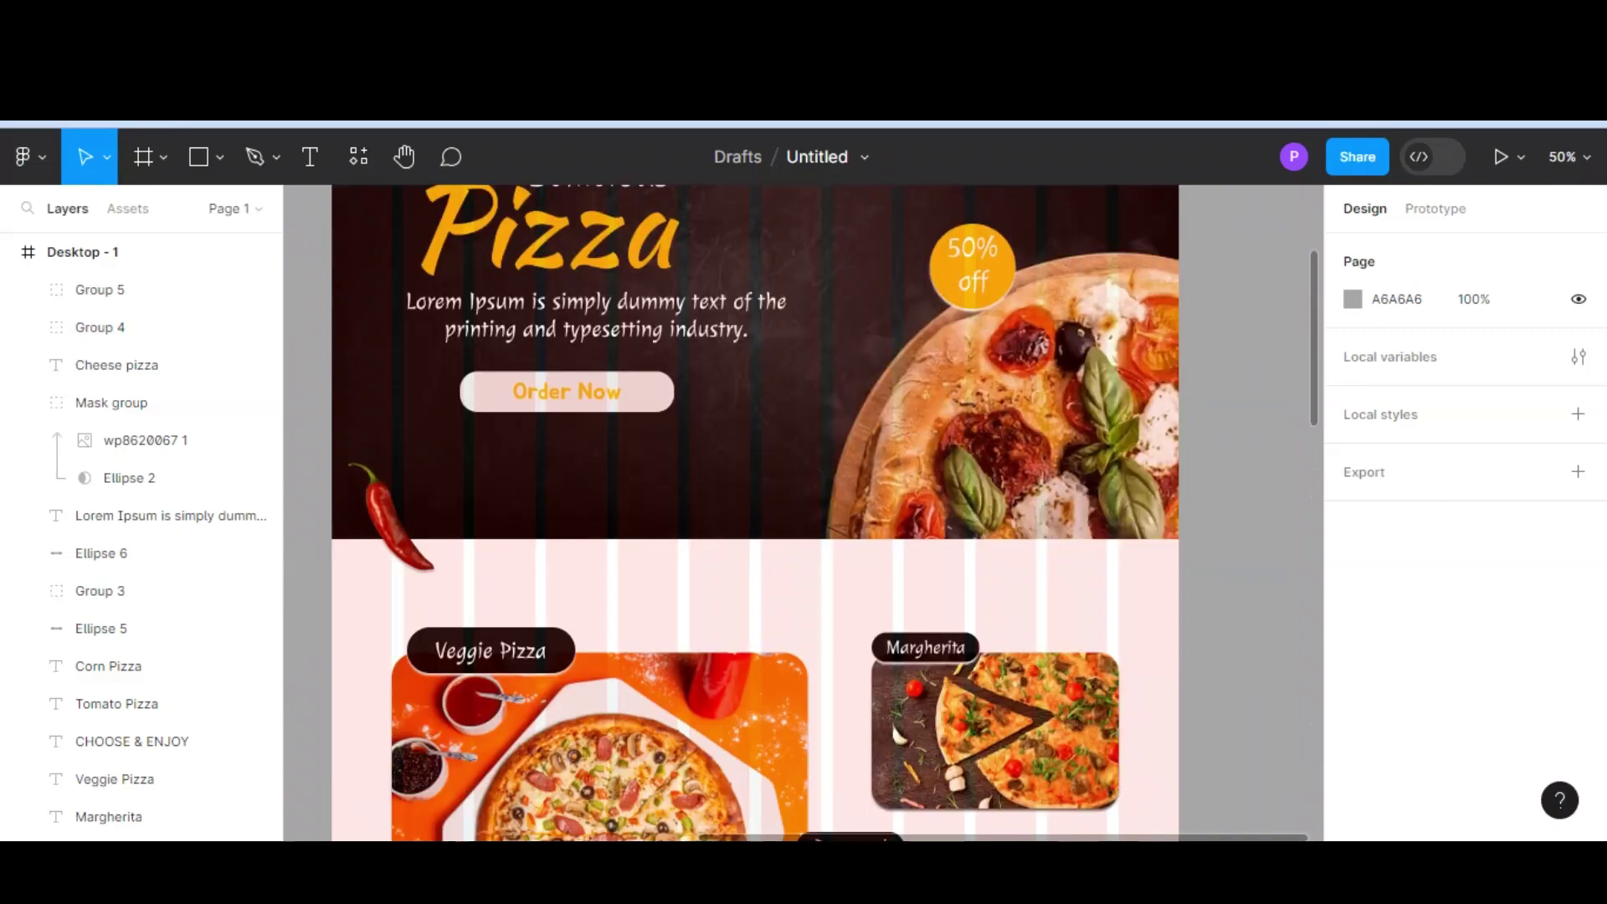
{"action": "scroll", "coordinate": [393, 277], "scroll_direction": "down", "scroll_amount": 2}
{"action": "left_click_drag", "start_coordinate": [393, 410], "coordinate": [439, 414]}
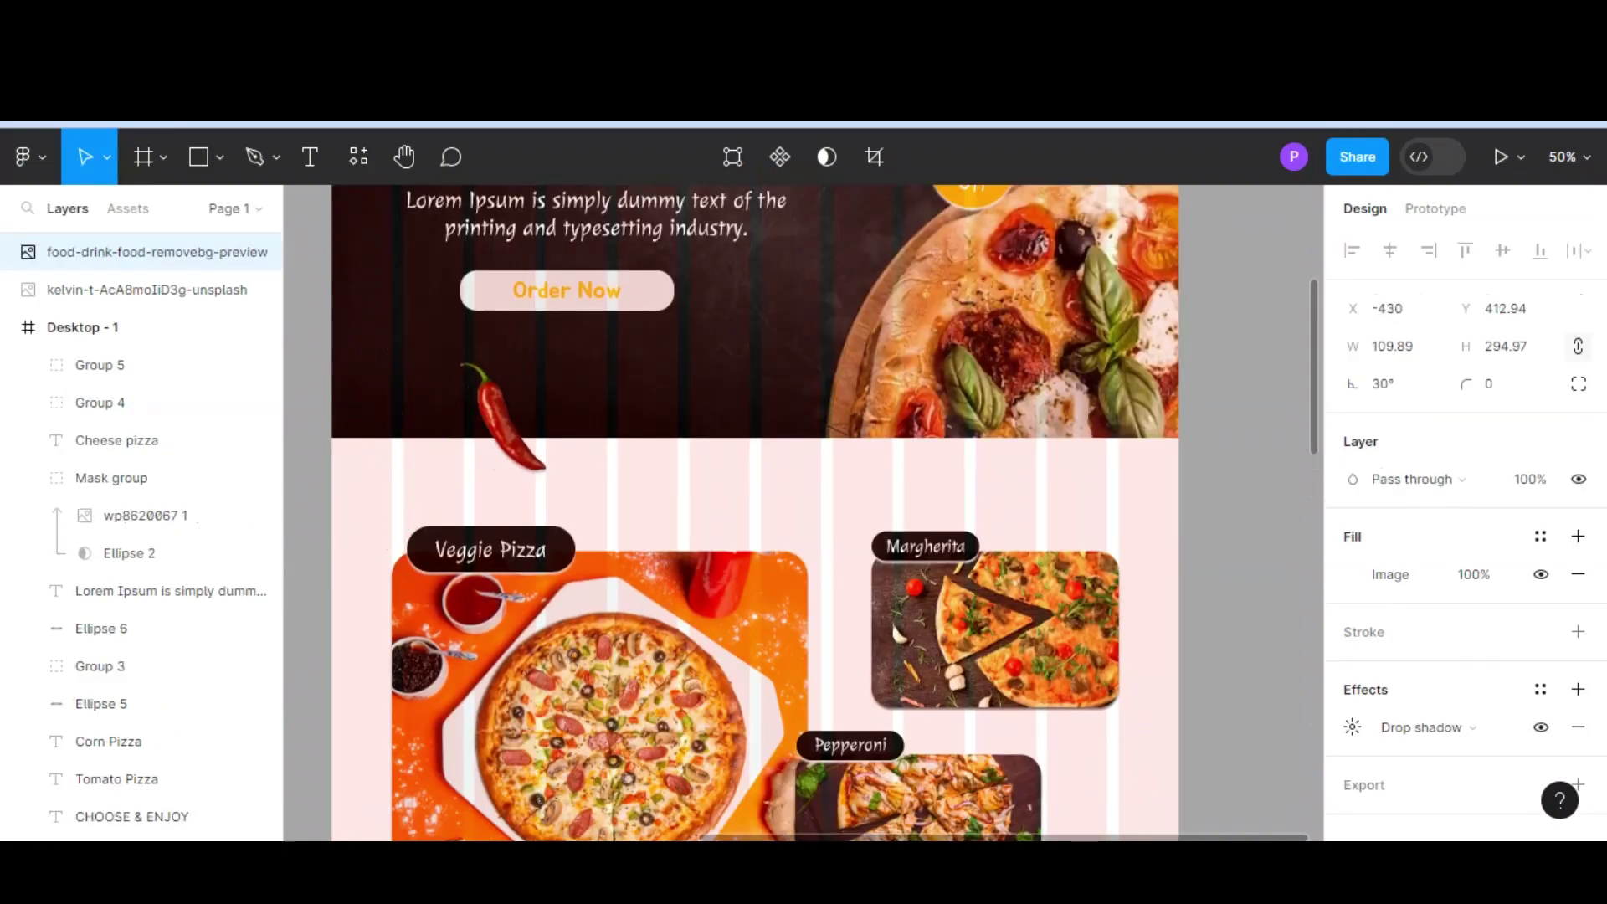
- Duplicate the red chili and place the copy below the Corn Pizza button
{"action": "left_click", "coordinate": [151, 252]}
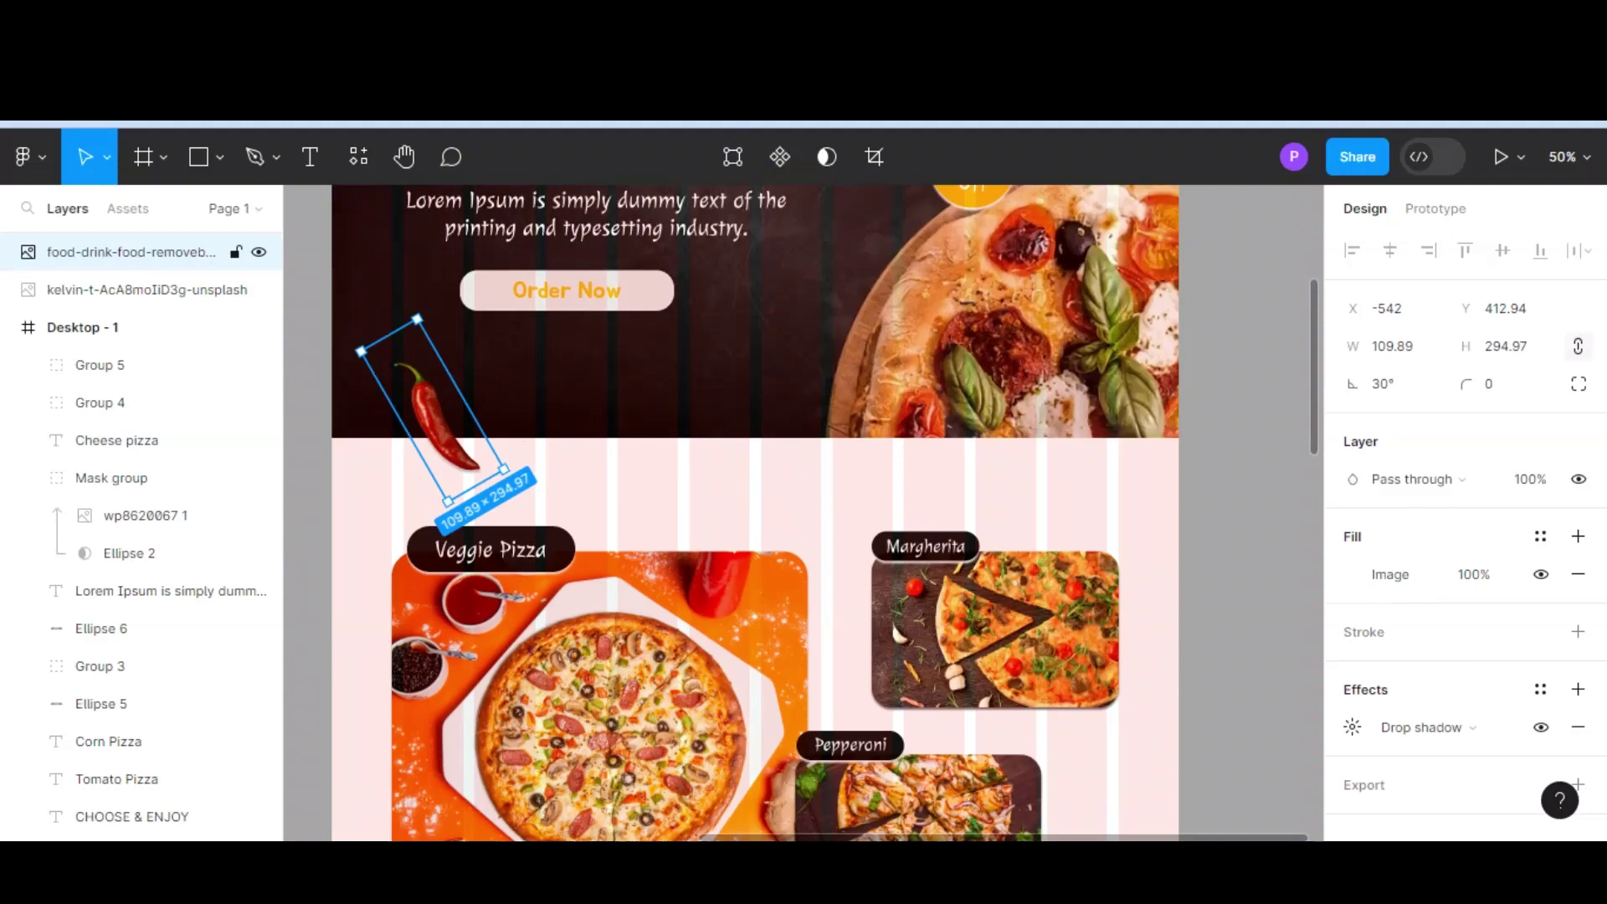
{"action": "key", "text": "ctrl+d"}
{"action": "mouse_move", "coordinate": [435, 410]}
{"action": "left_mouse_down"}
{"action": "mouse_move", "coordinate": [360, 662]}
{"action": "mouse_move", "coordinate": [401, 670]}
{"action": "mouse_move", "coordinate": [556, 586]}
{"action": "mouse_move", "coordinate": [796, 617]}
{"action": "mouse_move", "coordinate": [1134, 695]}
{"action": "left_mouse_up"}
{"action": "scroll", "coordinate": [360, 661], "scroll_direction": "down", "scroll_amount": 10}
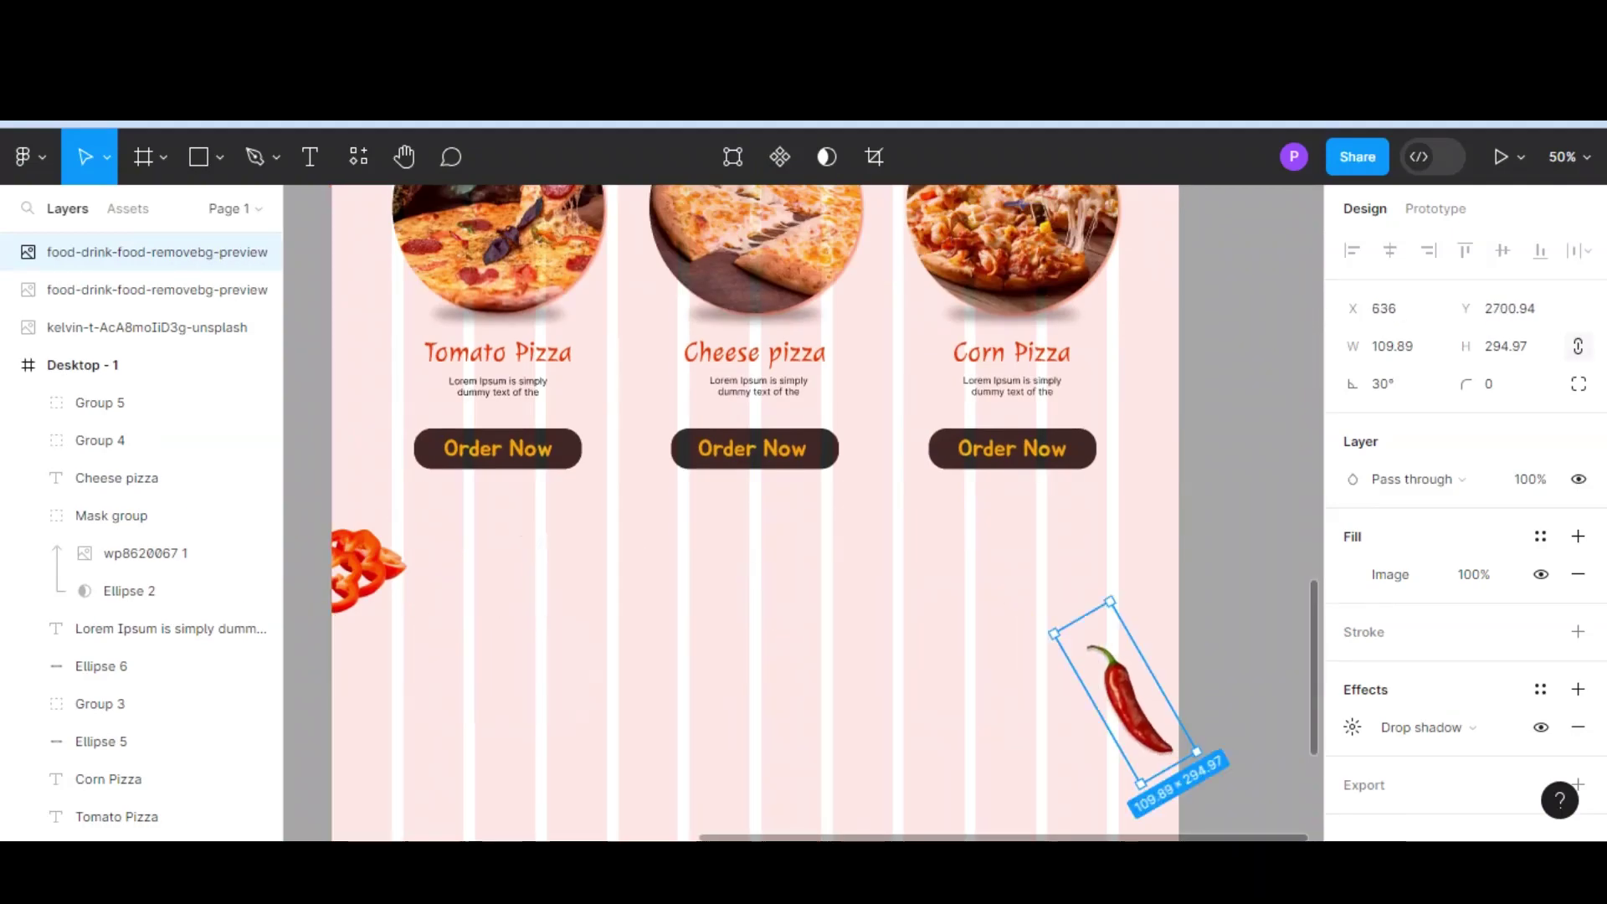
{"action": "scroll", "coordinate": [754, 502], "scroll_direction": "up", "scroll_amount": 5}
{"action": "scroll", "coordinate": [754, 502], "scroll_direction": "up", "scroll_amount": 5}
{"action": "scroll", "coordinate": [753, 502], "scroll_direction": "up", "scroll_amount": 5}
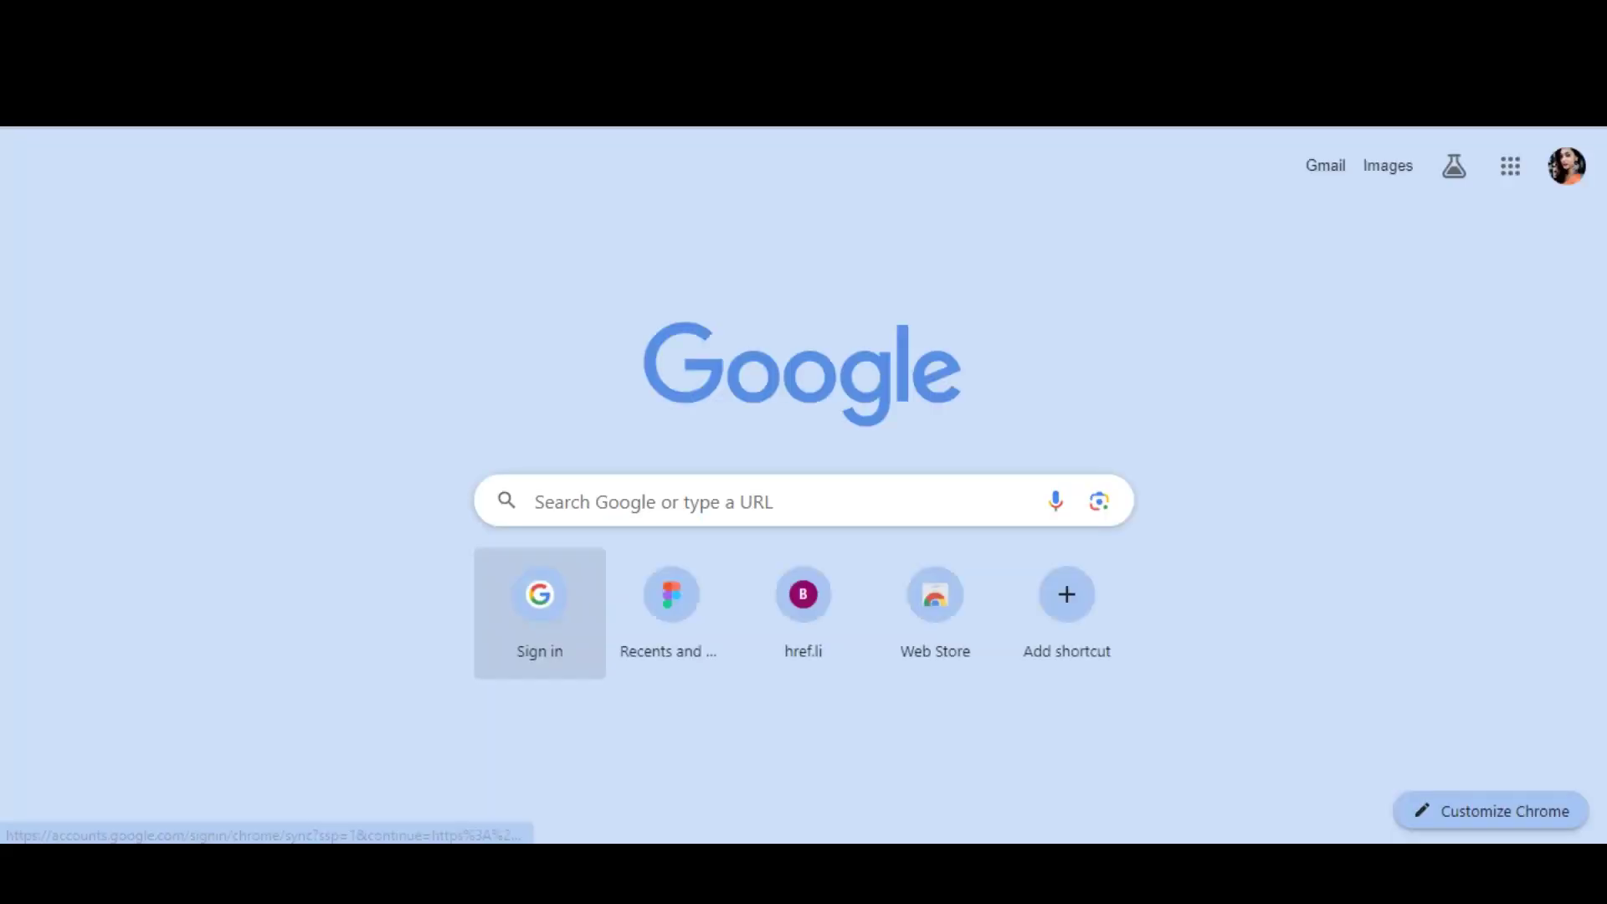
- Search Google for lorem ipsum and open the lipsum.com placeholder paragraphs
{"action": "left_click", "coordinate": [536, 500]}
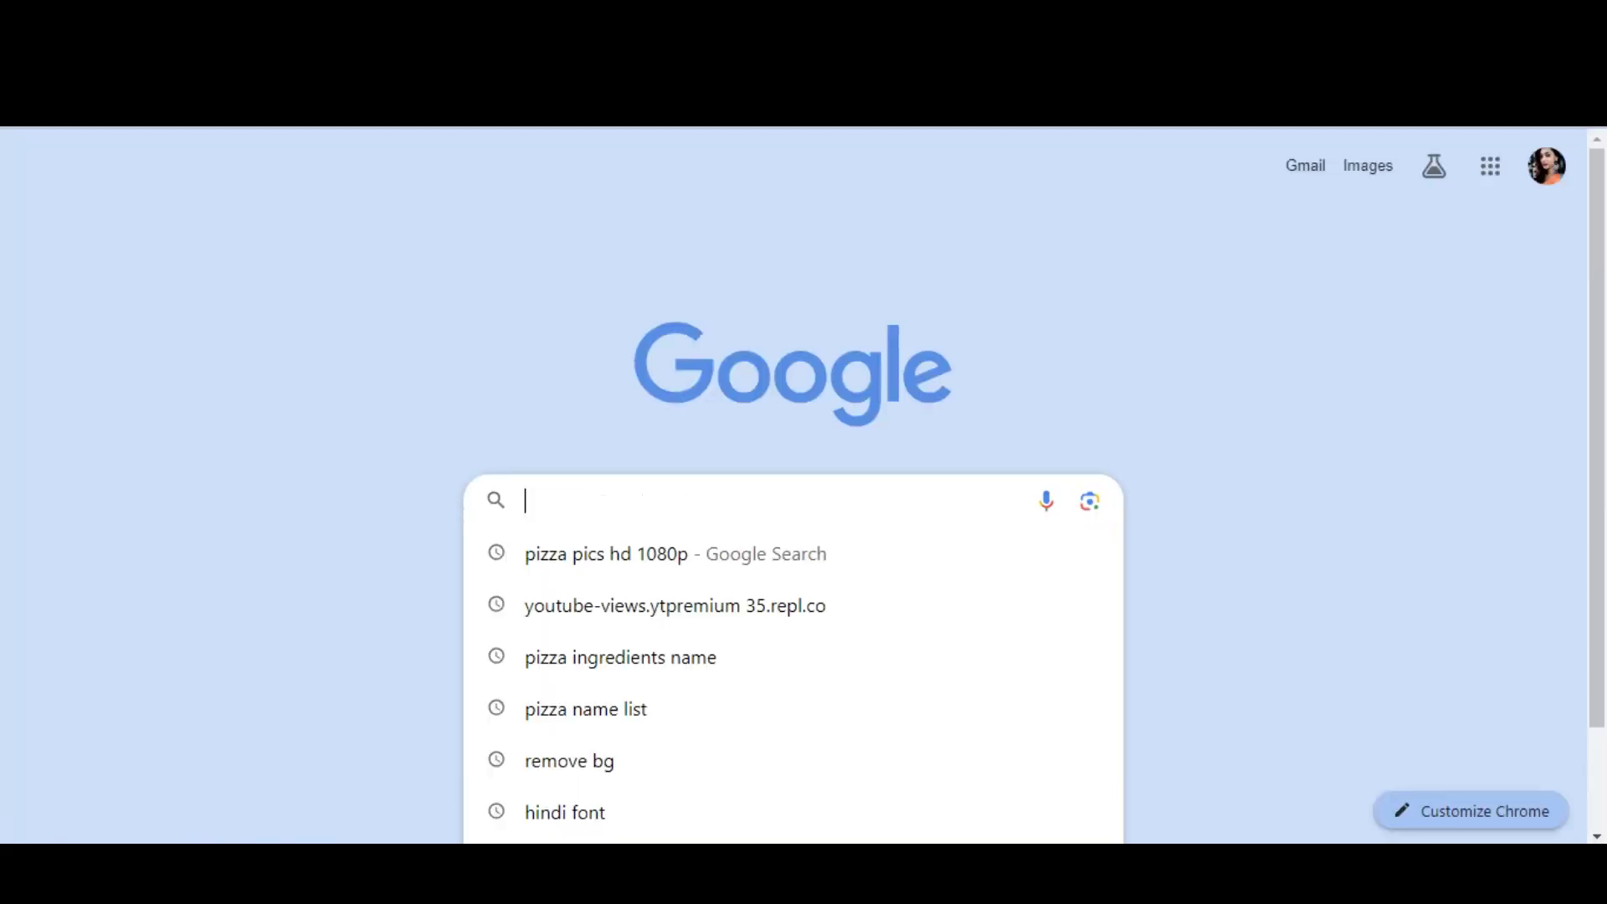
{"action": "type", "text": "loe"}
{"action": "key", "text": "BackSpace"}
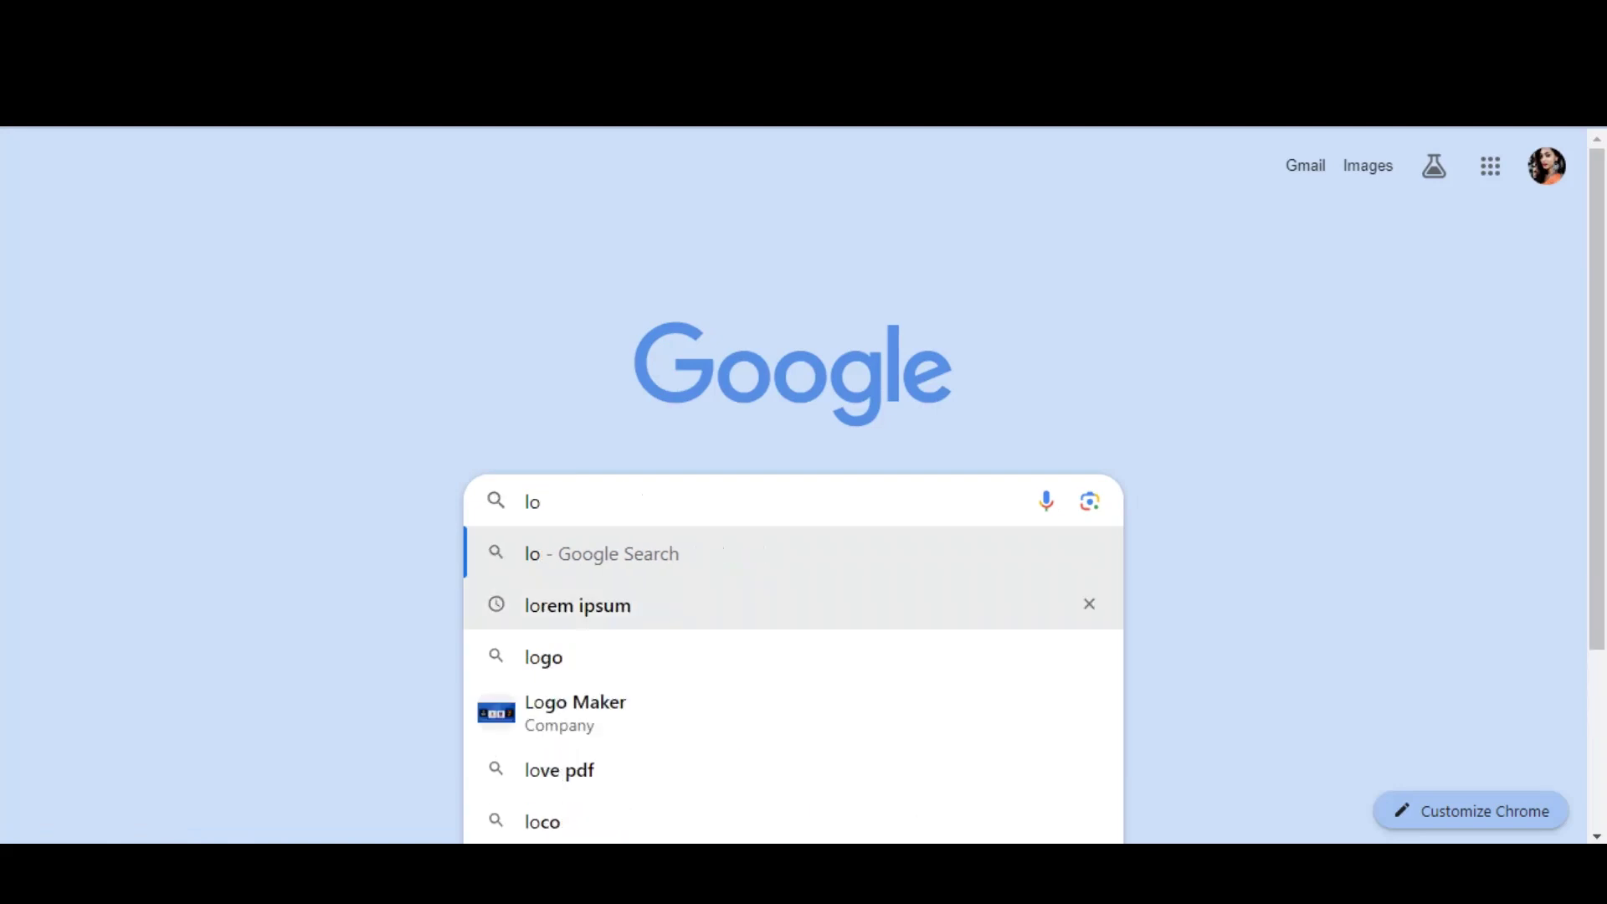
{"action": "left_click", "coordinate": [569, 604]}
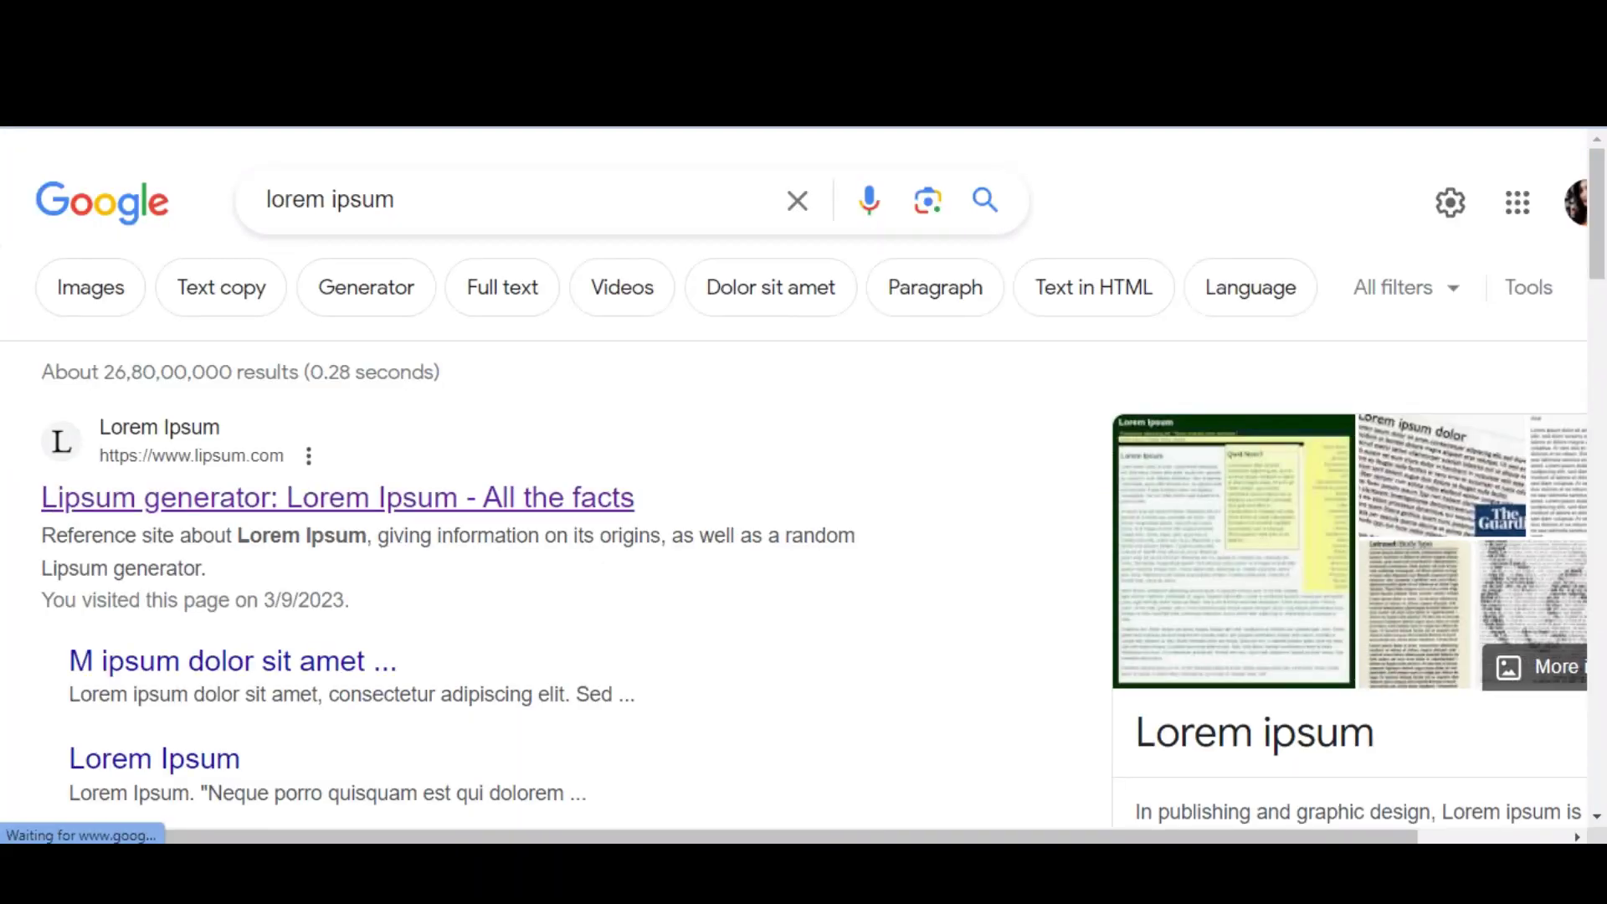
{"action": "scroll", "coordinate": [803, 485], "scroll_direction": "down", "scroll_amount": 5}
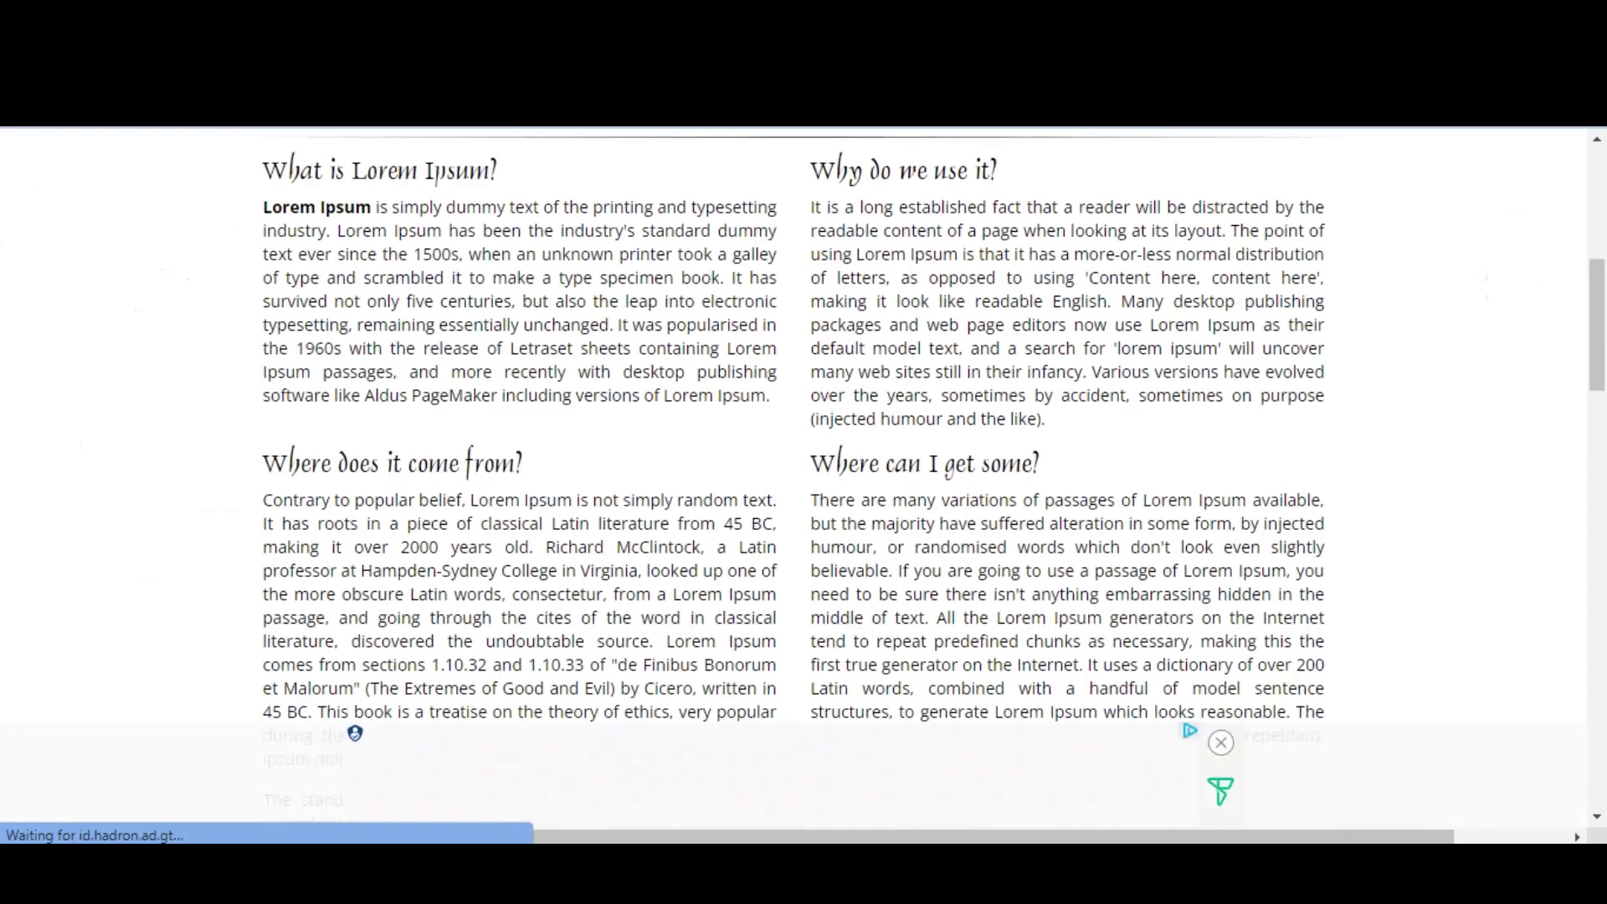
- Paste the copied Lorem Ipsum text onto the Figma canvas
{"action": "key", "text": "alt+Tab"}
{"action": "right_click", "coordinate": [511, 515]}
{"action": "left_click", "coordinate": [563, 186]}
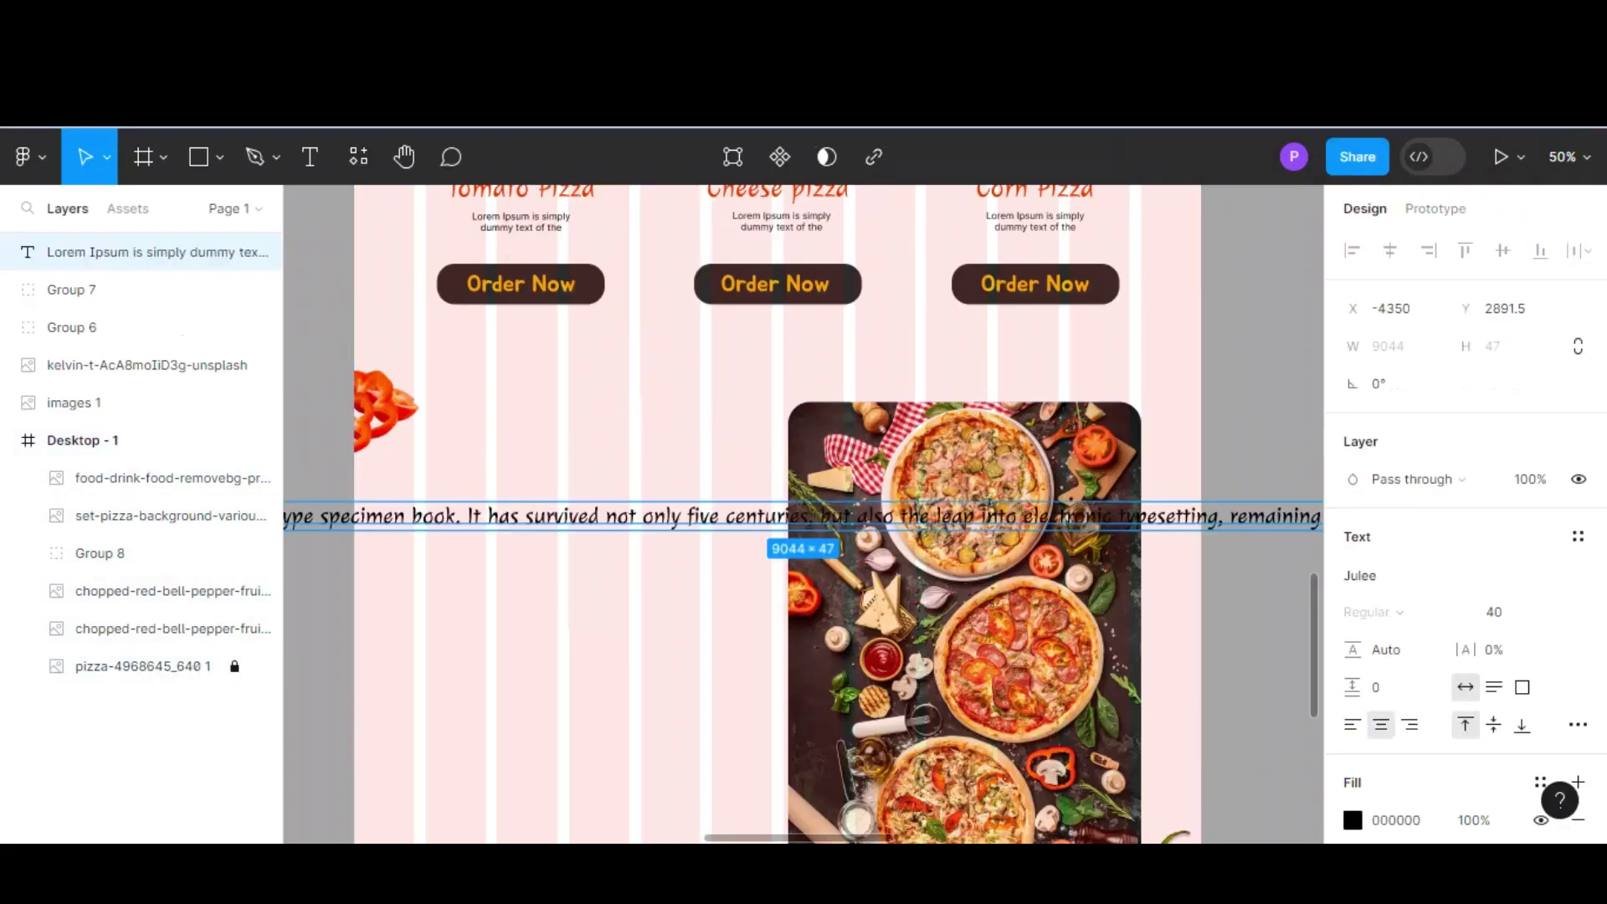
- Resize the Lorem Ipsum into a 613-wide wrapped paragraph left of the pizza collage
{"action": "key", "text": "minus"}
{"action": "key", "text": "minus"}
{"action": "key", "text": "minus"}
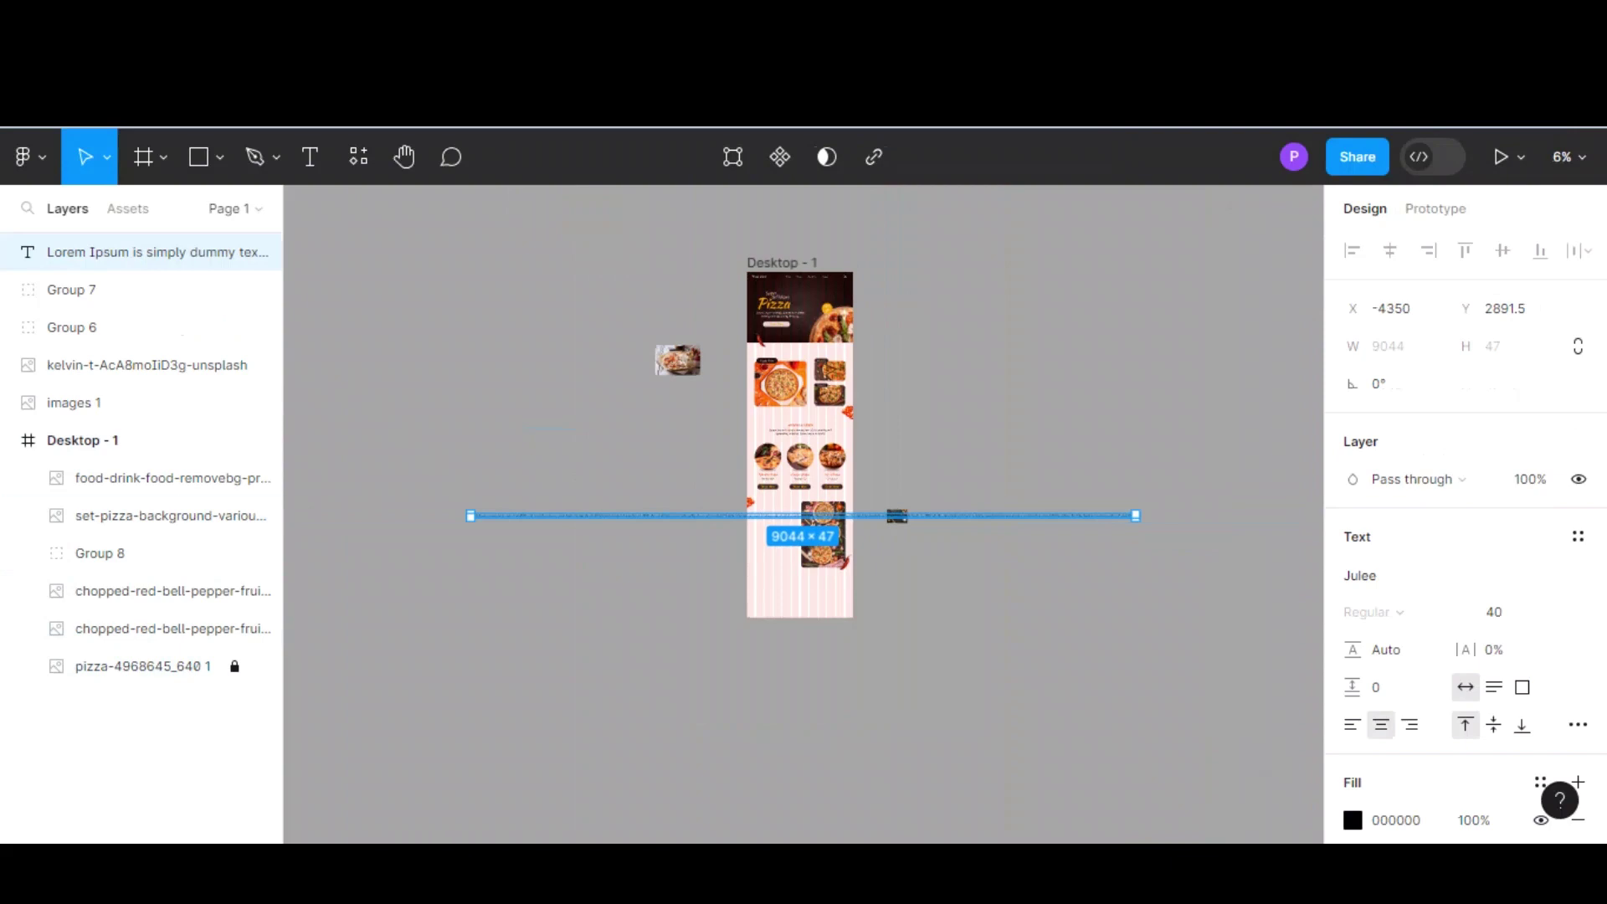
{"action": "mouse_move", "coordinate": [1136, 515]}
{"action": "left_mouse_down"}
{"action": "mouse_move", "coordinate": [609, 516]}
{"action": "mouse_move", "coordinate": [753, 539]}
{"action": "left_mouse_up"}
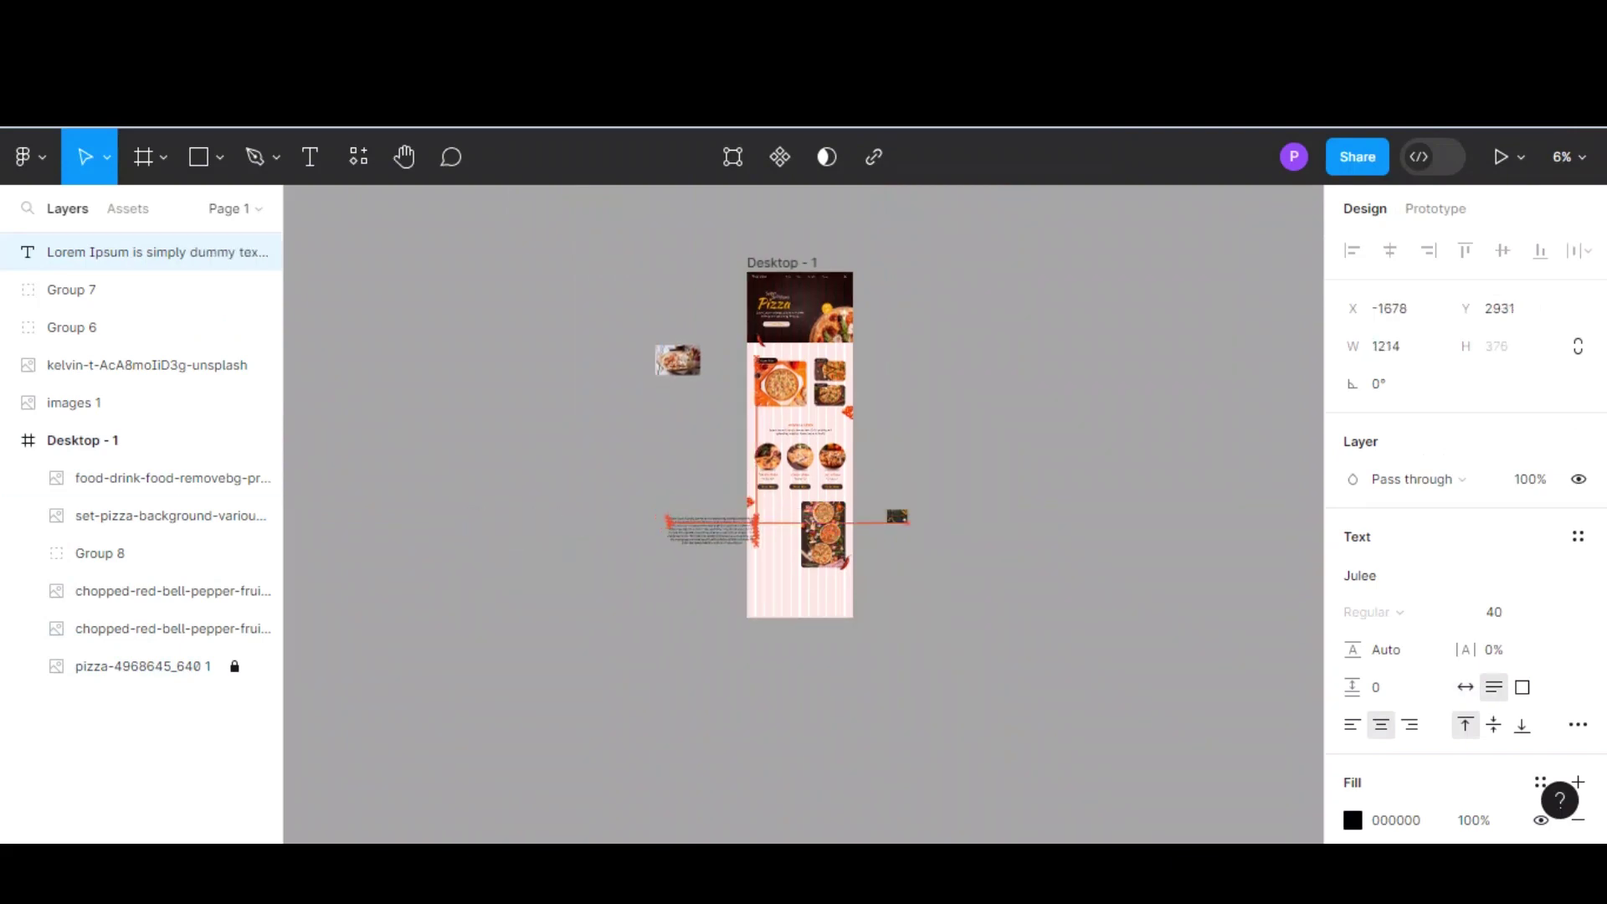
{"action": "scroll", "coordinate": [756, 527], "scroll_direction": "up", "scroll_amount": 3, "text": "ctrl"}
{"action": "scroll", "coordinate": [756, 527], "scroll_direction": "up", "scroll_amount": 3, "text": "ctrl"}
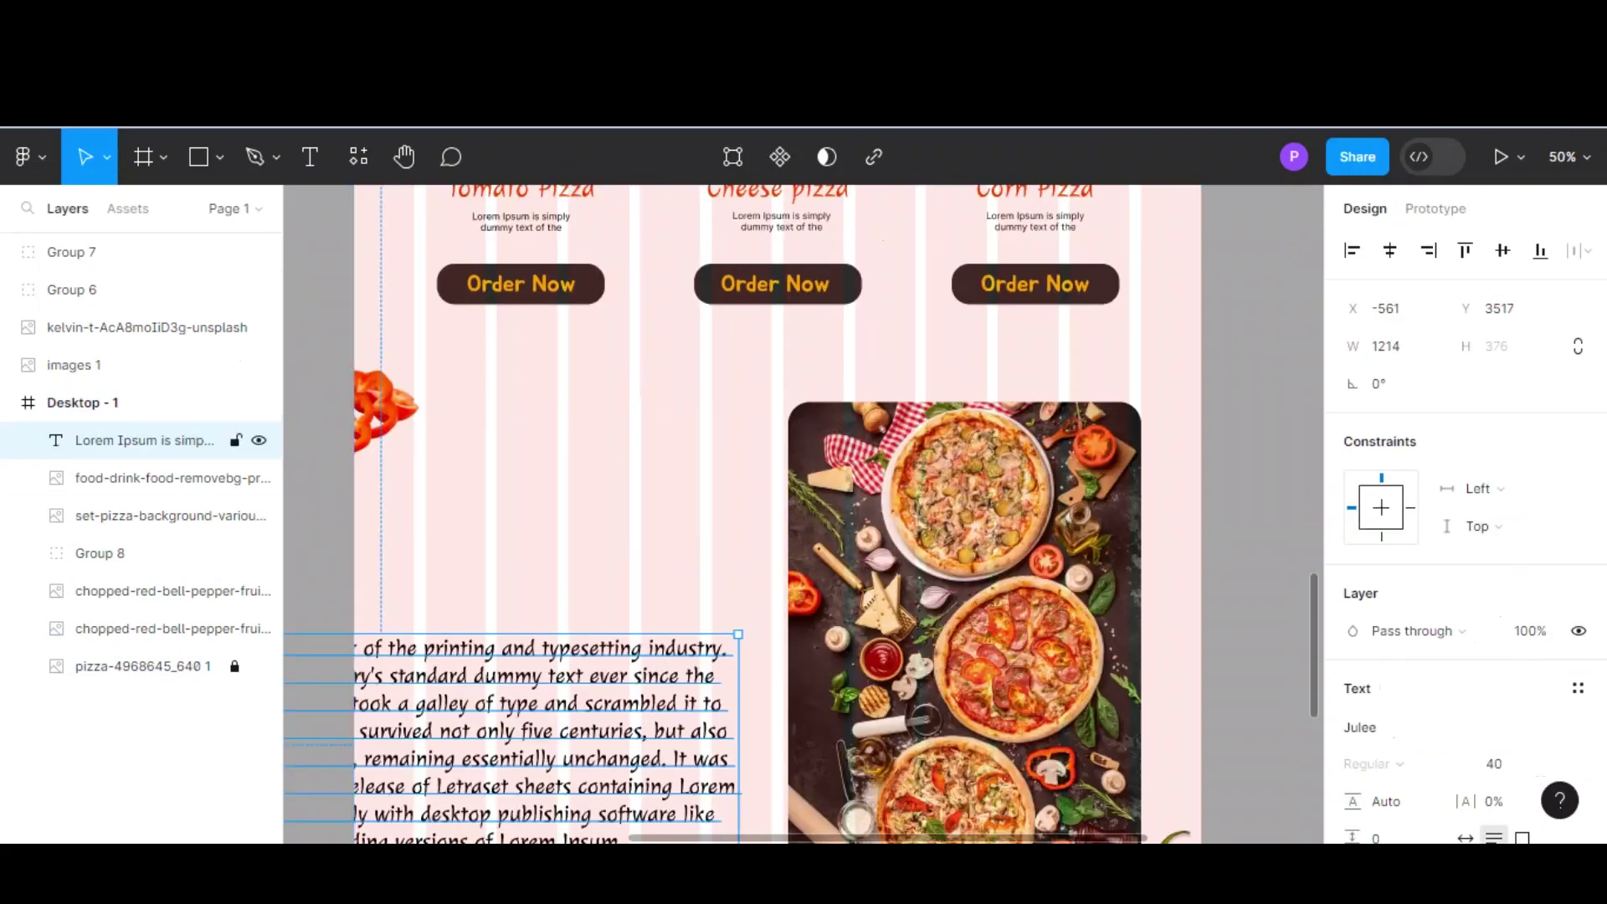
{"action": "left_click_drag", "start_coordinate": [484, 712], "coordinate": [743, 563]}
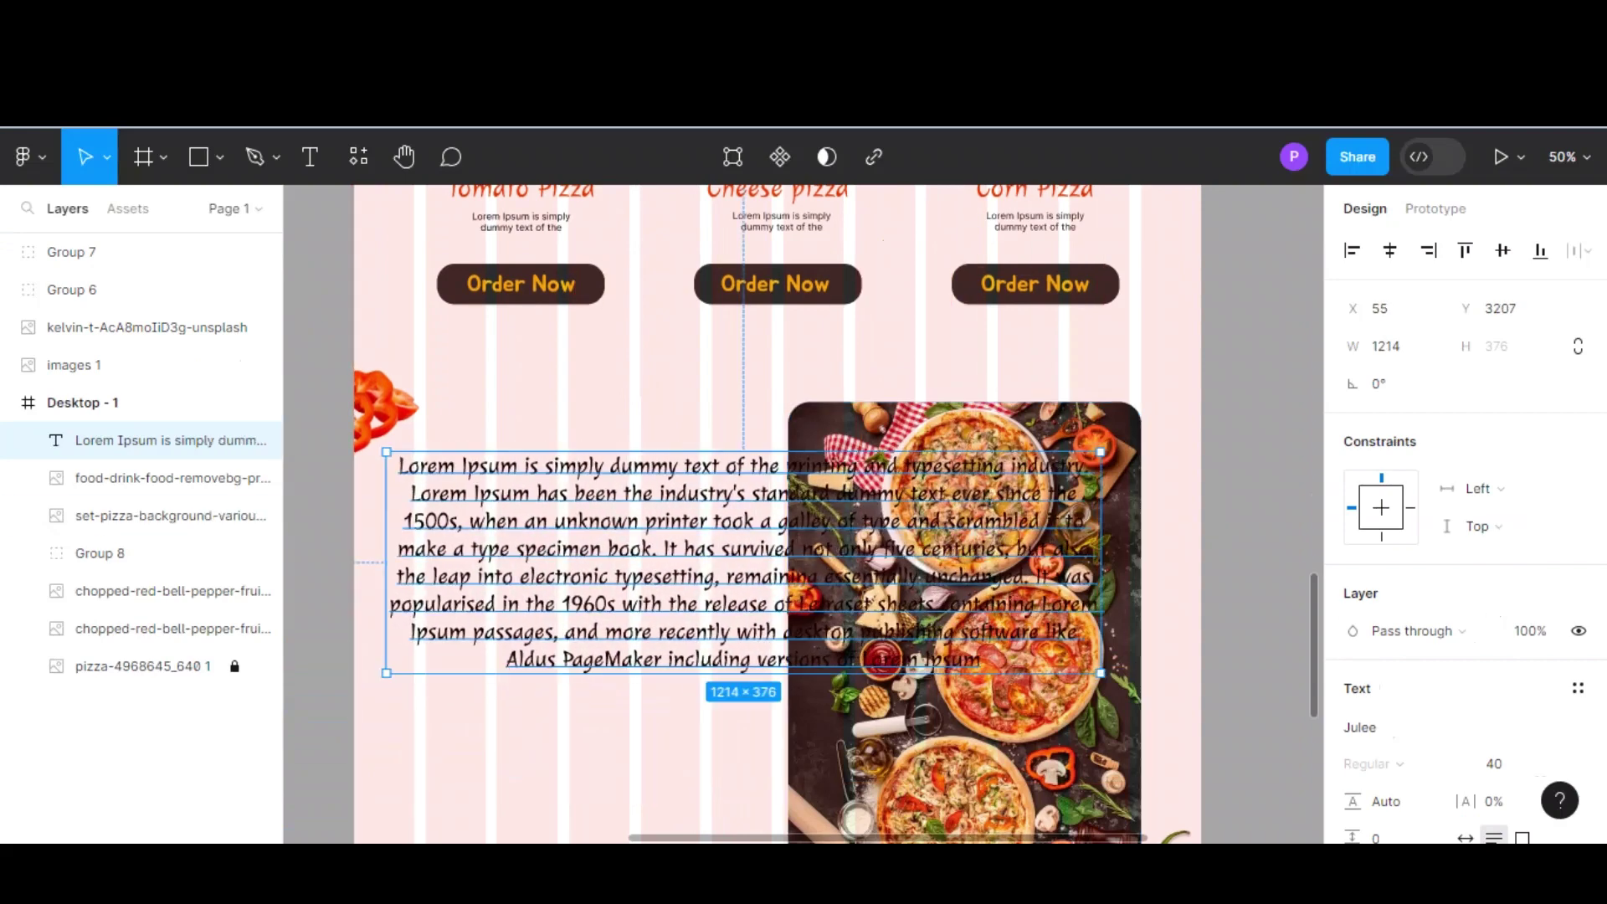
{"action": "left_click_drag", "start_coordinate": [1101, 563], "coordinate": [761, 536]}
{"action": "scroll", "coordinate": [835, 515], "scroll_direction": "down", "scroll_amount": 2}
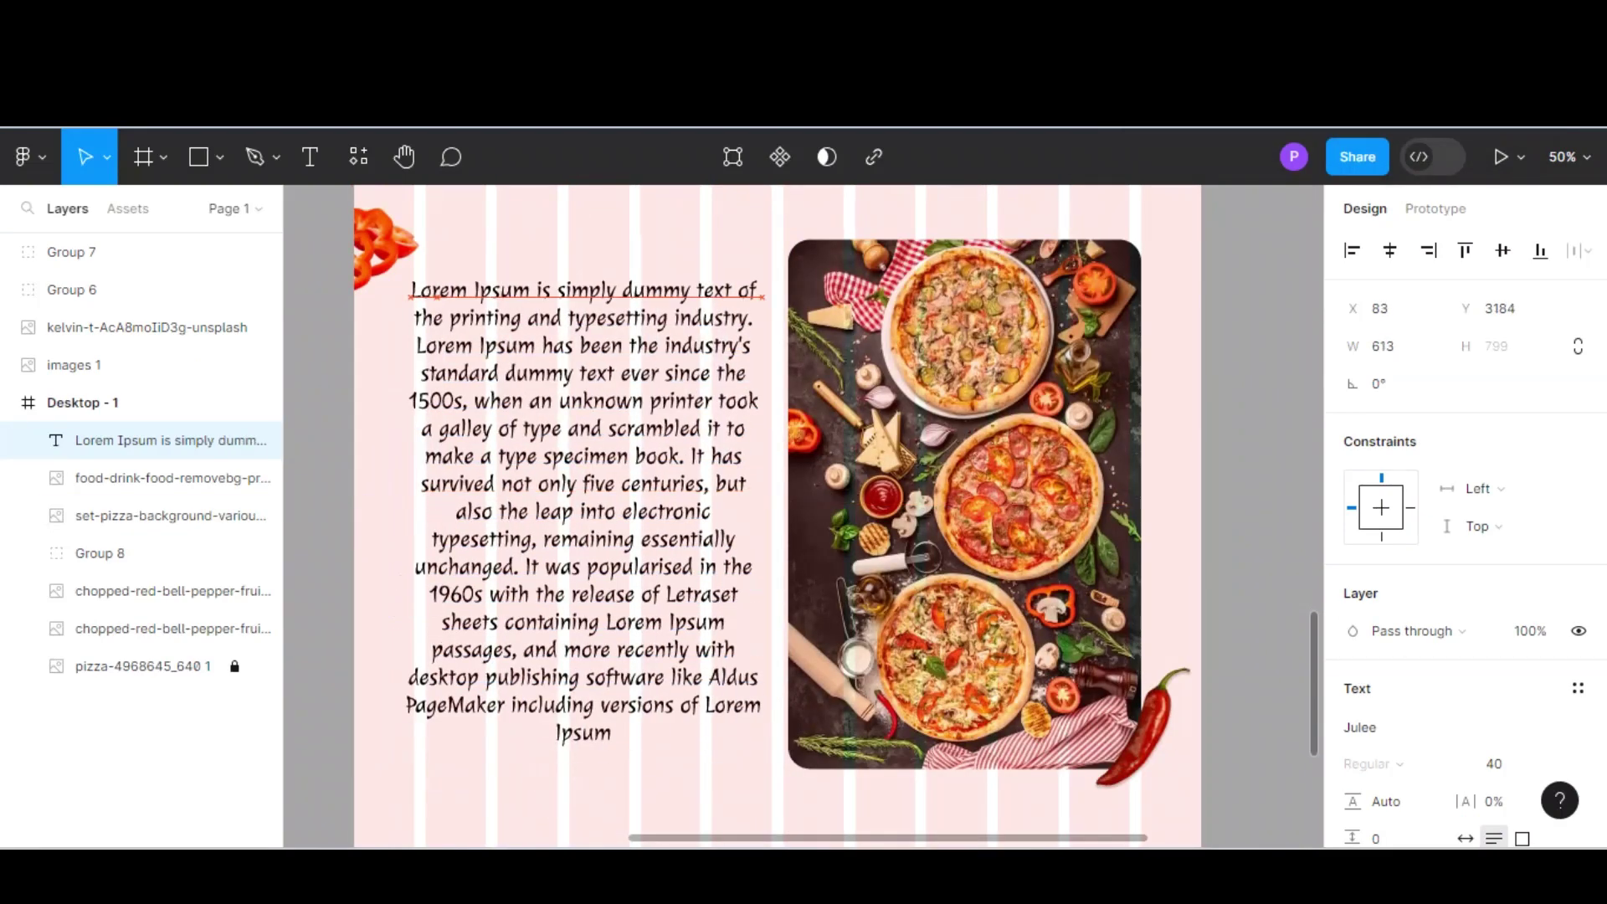
{"action": "left_click_drag", "start_coordinate": [586, 502], "coordinate": [593, 516]}
{"action": "scroll", "coordinate": [593, 516], "scroll_direction": "up", "scroll_amount": 3}
- Add a centred red OUR STORY heading at size 64 above the paragraph
{"action": "left_click", "coordinate": [775, 364]}
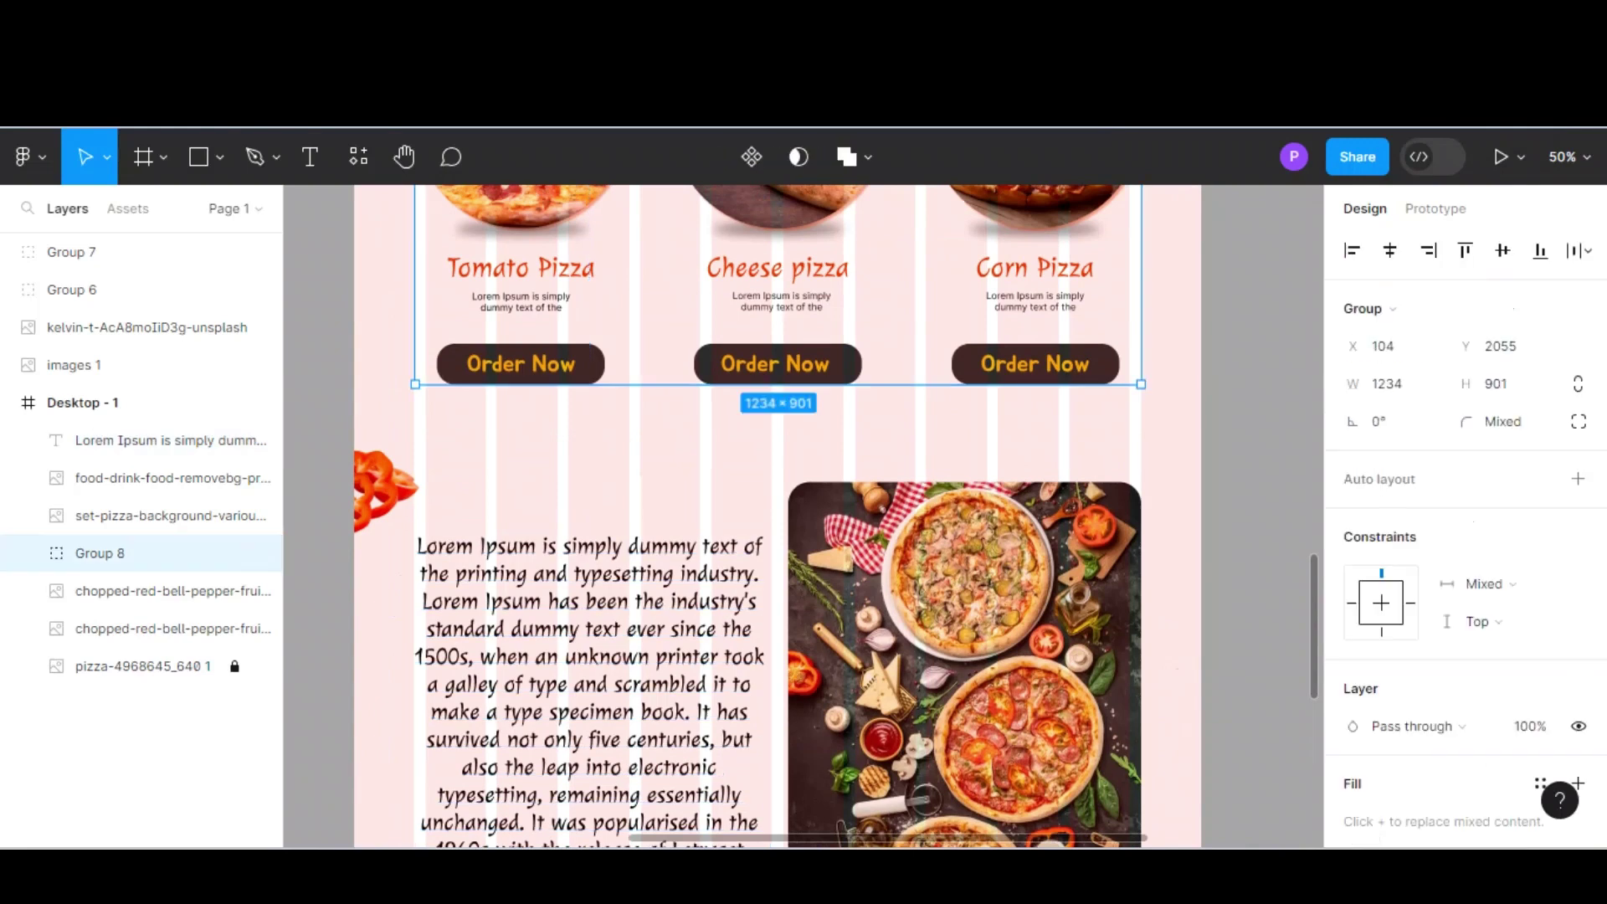
{"action": "key", "text": "t"}
{"action": "left_click", "coordinate": [499, 470]}
{"action": "type", "text": "OUR STORY"}
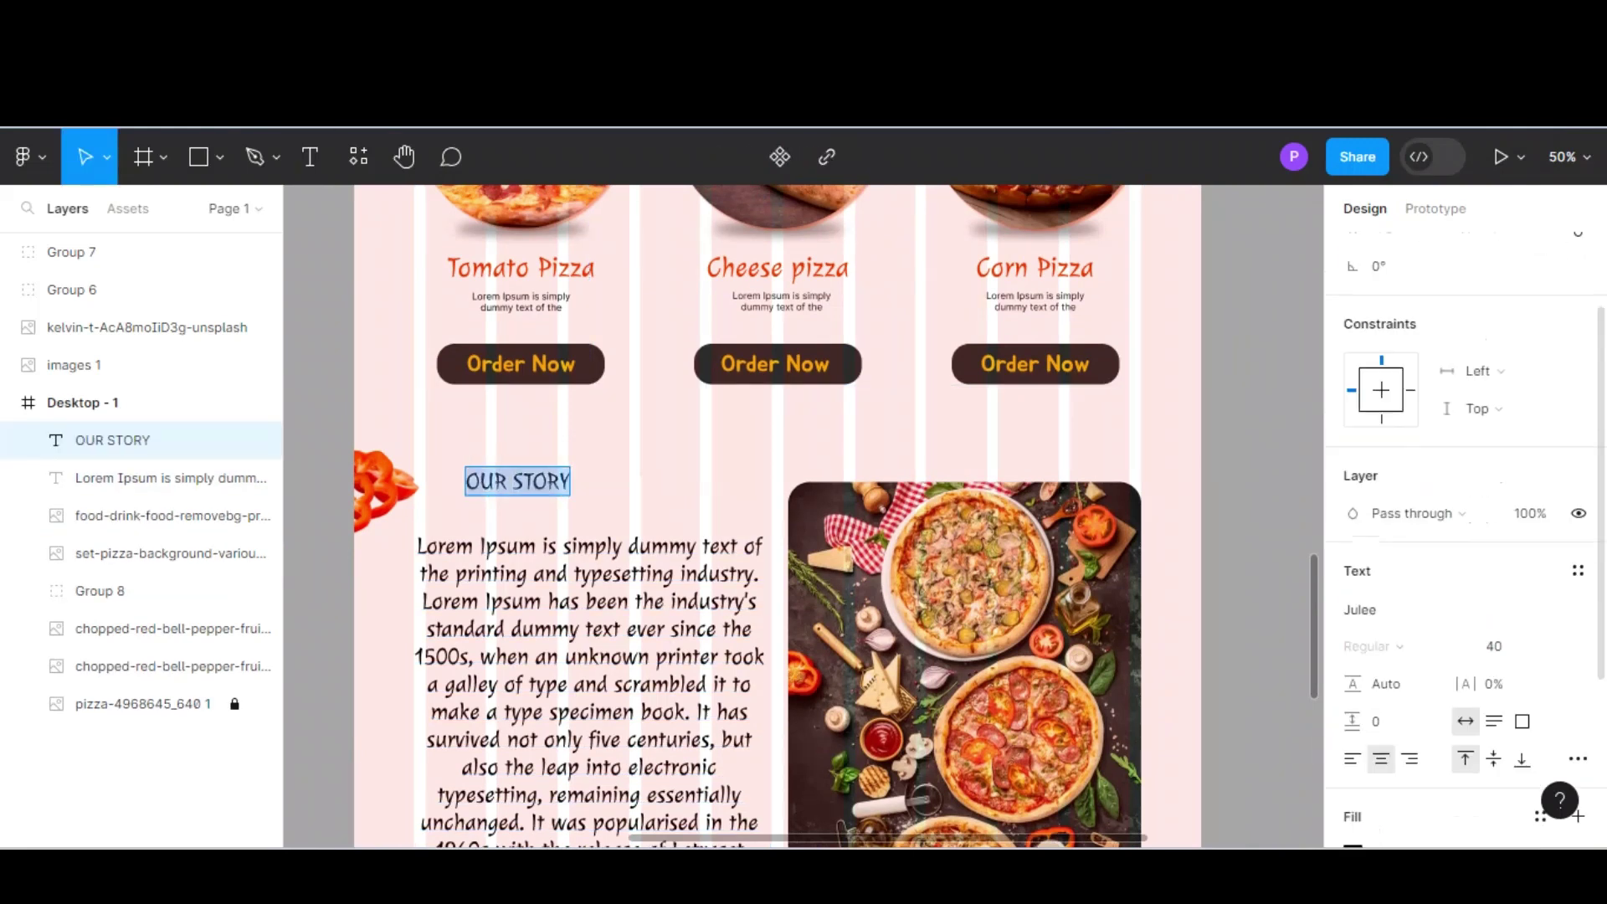
{"action": "left_click", "coordinate": [1494, 764]}
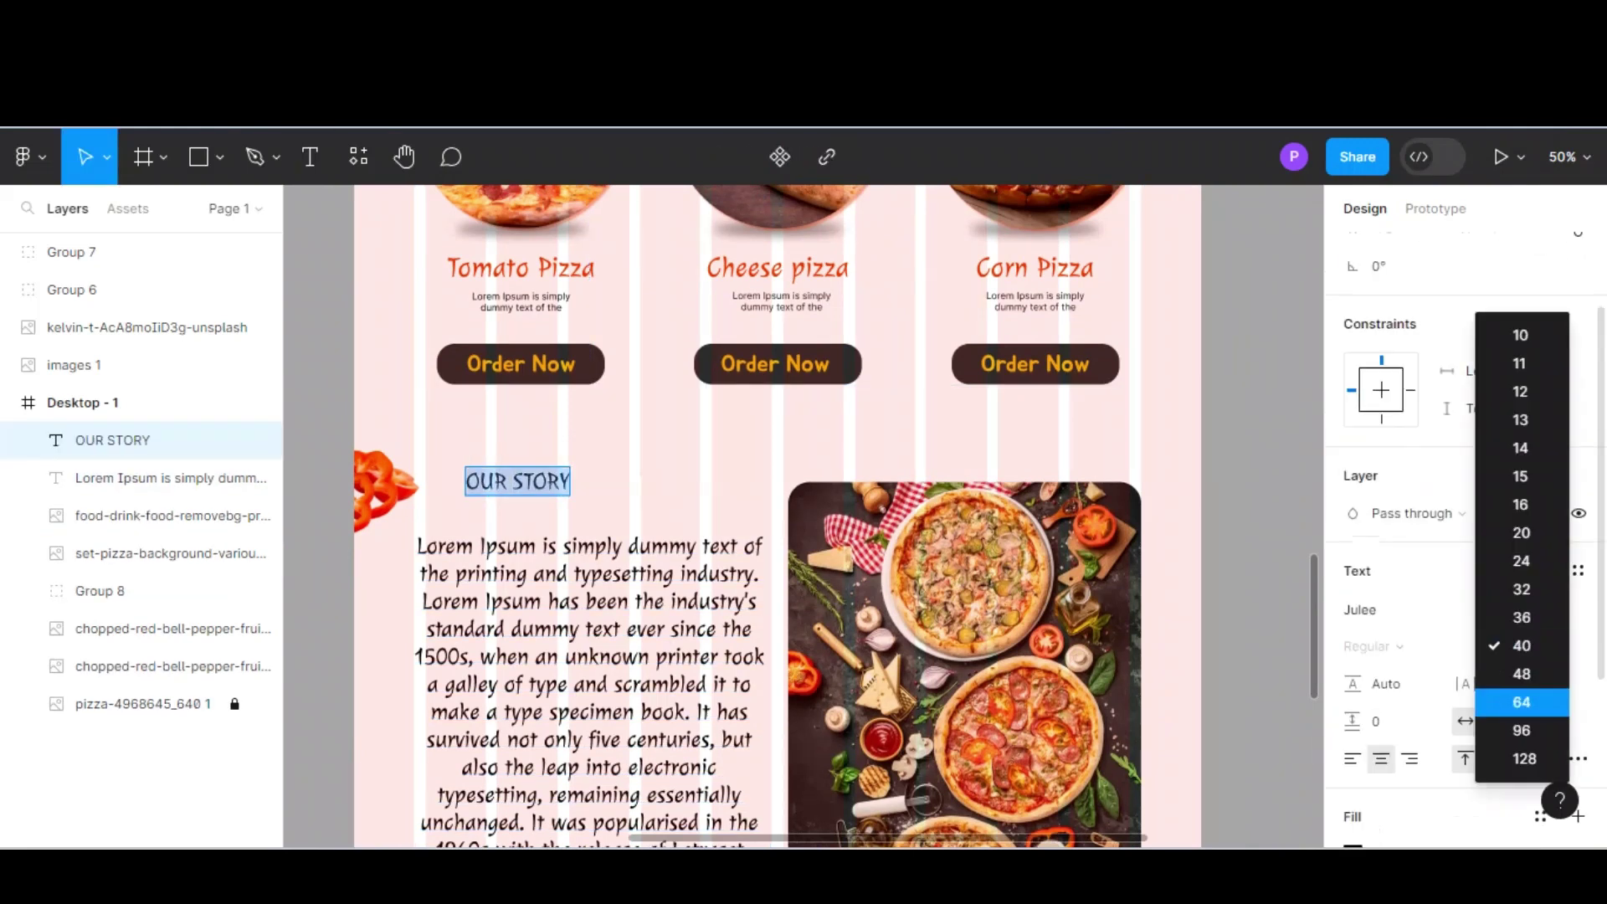
{"action": "left_click", "coordinate": [1507, 700]}
{"action": "key", "text": "Escape"}
{"action": "left_click_drag", "start_coordinate": [517, 488], "coordinate": [584, 488]}
{"action": "scroll", "coordinate": [1464, 586], "scroll_direction": "down", "scroll_amount": 3}
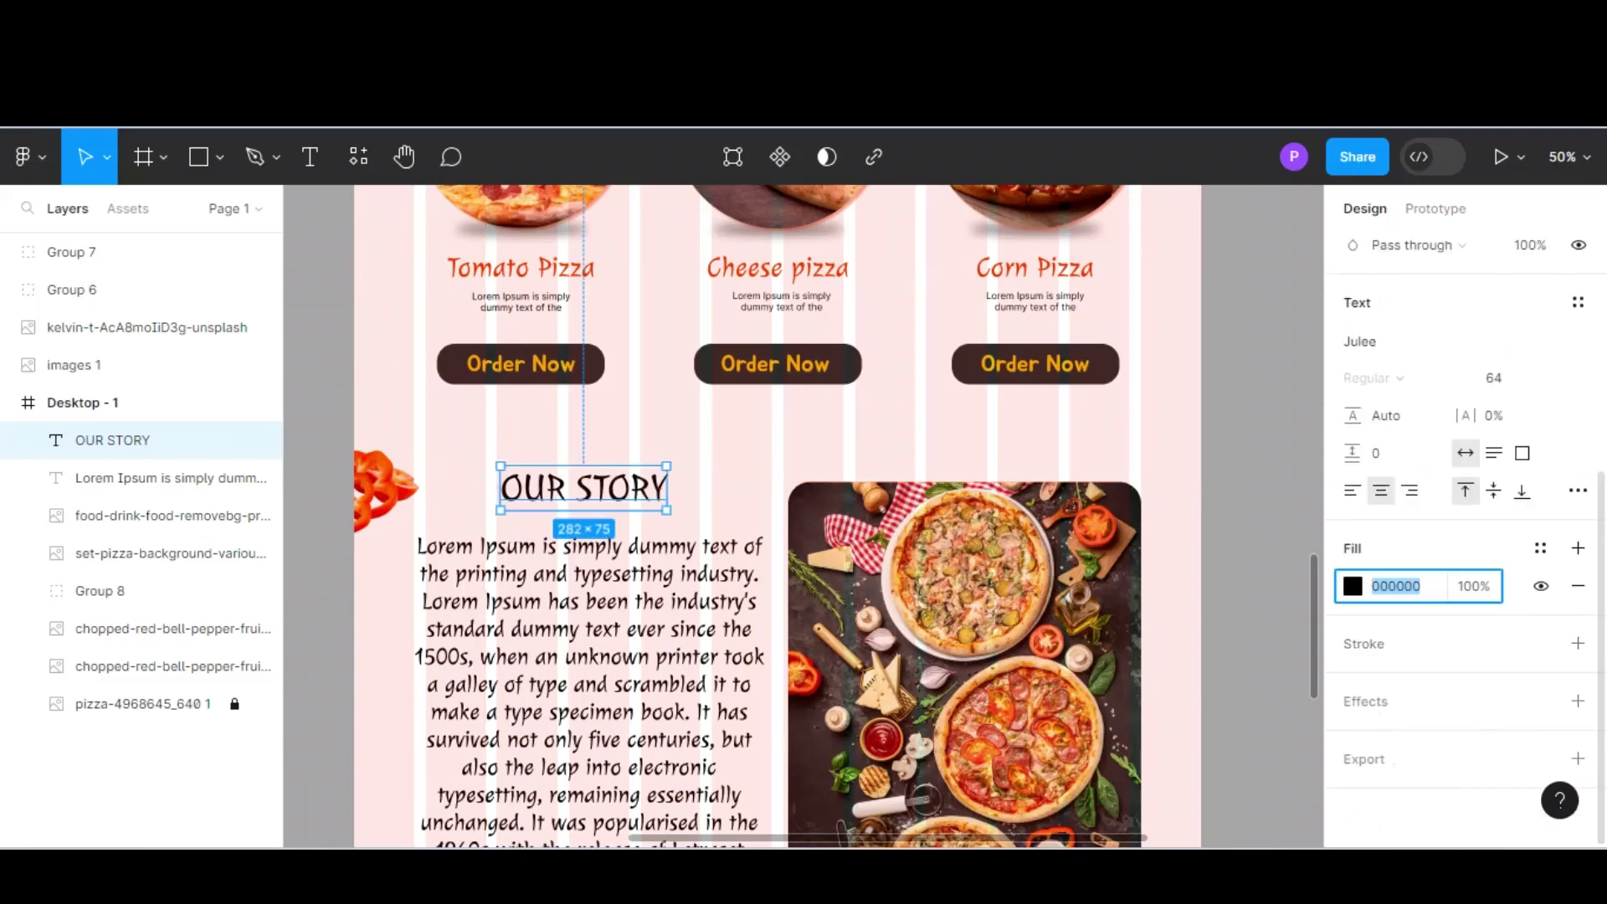
{"action": "left_click", "coordinate": [1352, 586]}
{"action": "left_click", "coordinate": [1127, 761]}
{"action": "left_click_drag", "start_coordinate": [1137, 591], "coordinate": [1111, 591]}
{"action": "left_click", "coordinate": [1256, 502]}
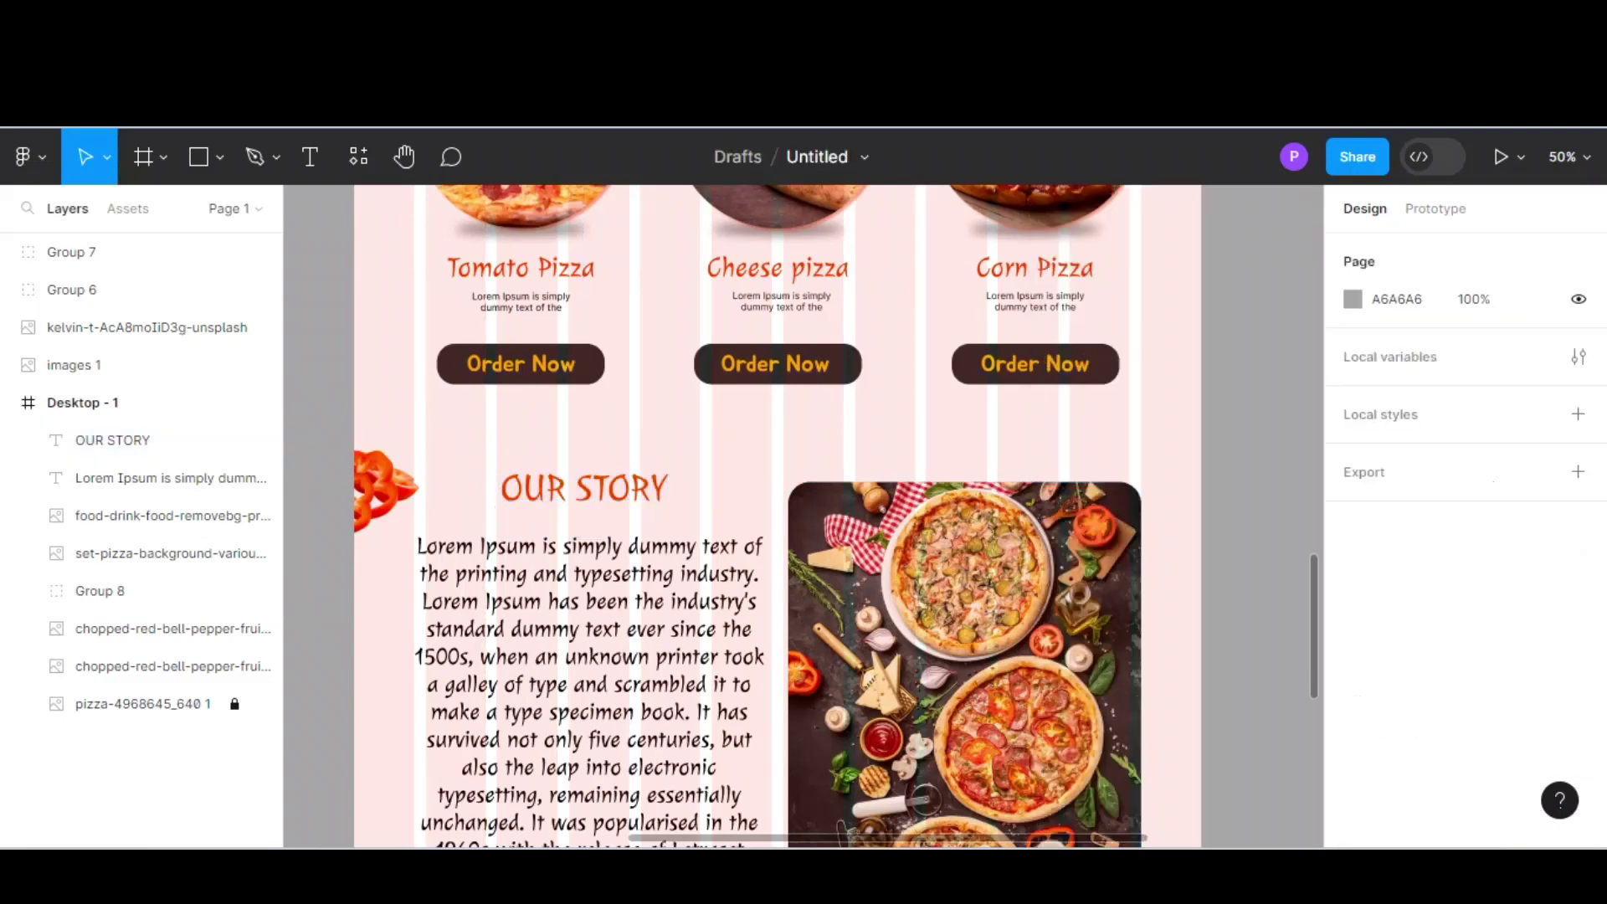
- Place a new text line under Pizza Vizza in the footer for the Spicy,Juicy,Cheesy tagline
{"action": "scroll", "coordinate": [754, 502], "scroll_direction": "down", "scroll_amount": 3}
{"action": "left_click_drag", "start_coordinate": [1088, 213], "coordinate": [423, 753]}
{"action": "scroll", "coordinate": [720, 535], "scroll_direction": "up", "scroll_amount": 2}
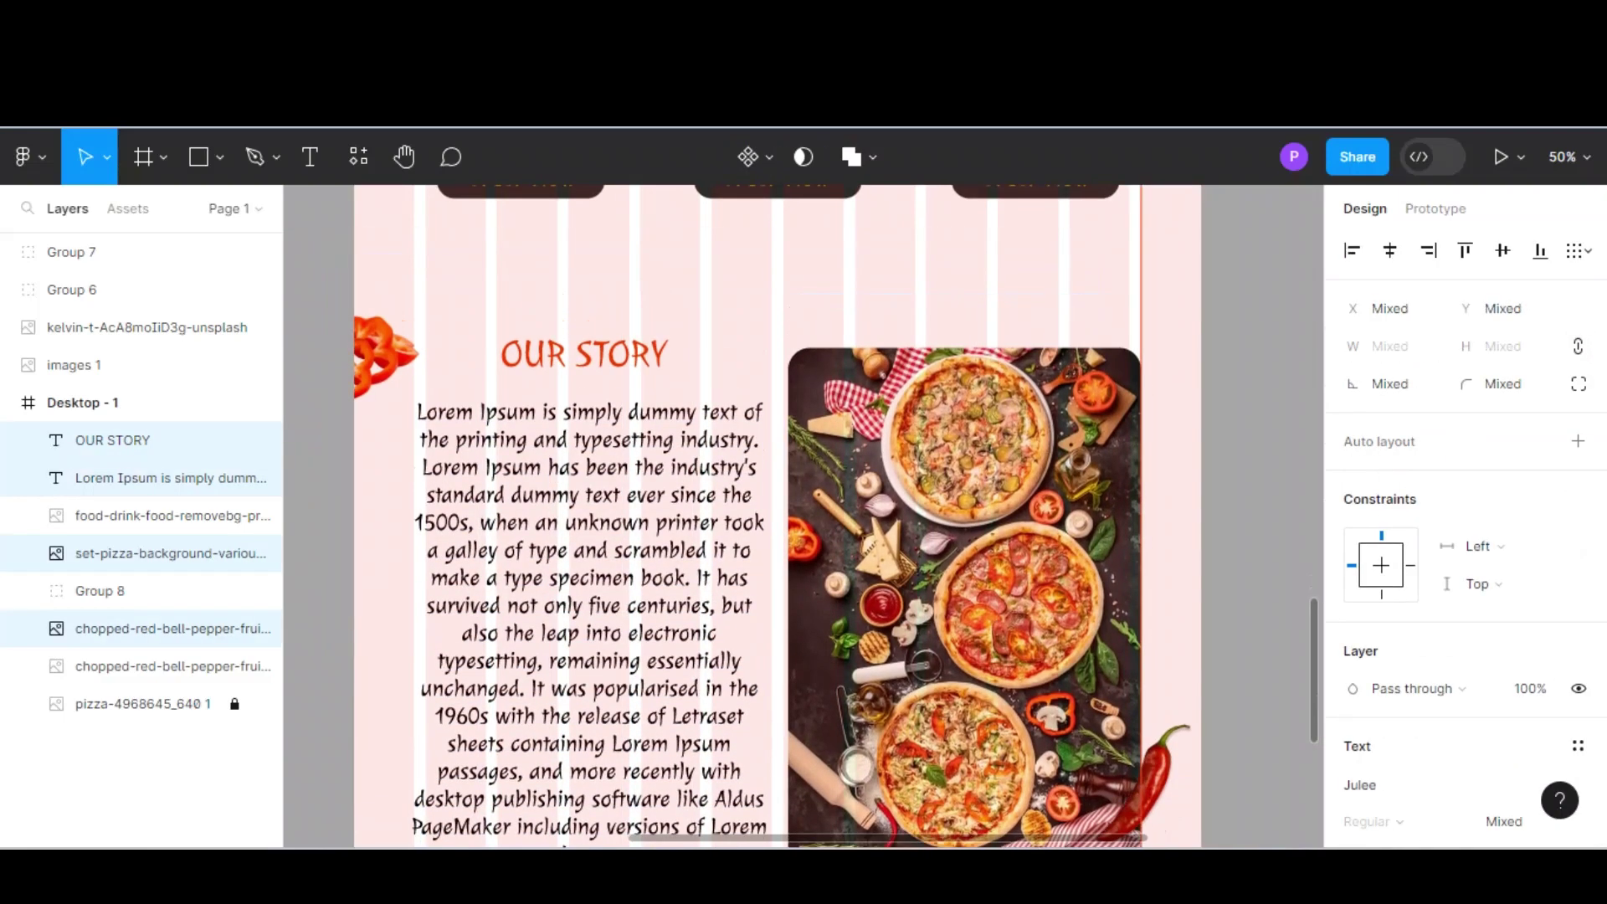
{"action": "left_click", "coordinate": [386, 316]}
{"action": "scroll", "coordinate": [803, 502], "scroll_direction": "down", "scroll_amount": 3}
{"action": "left_click", "coordinate": [1183, 430]}
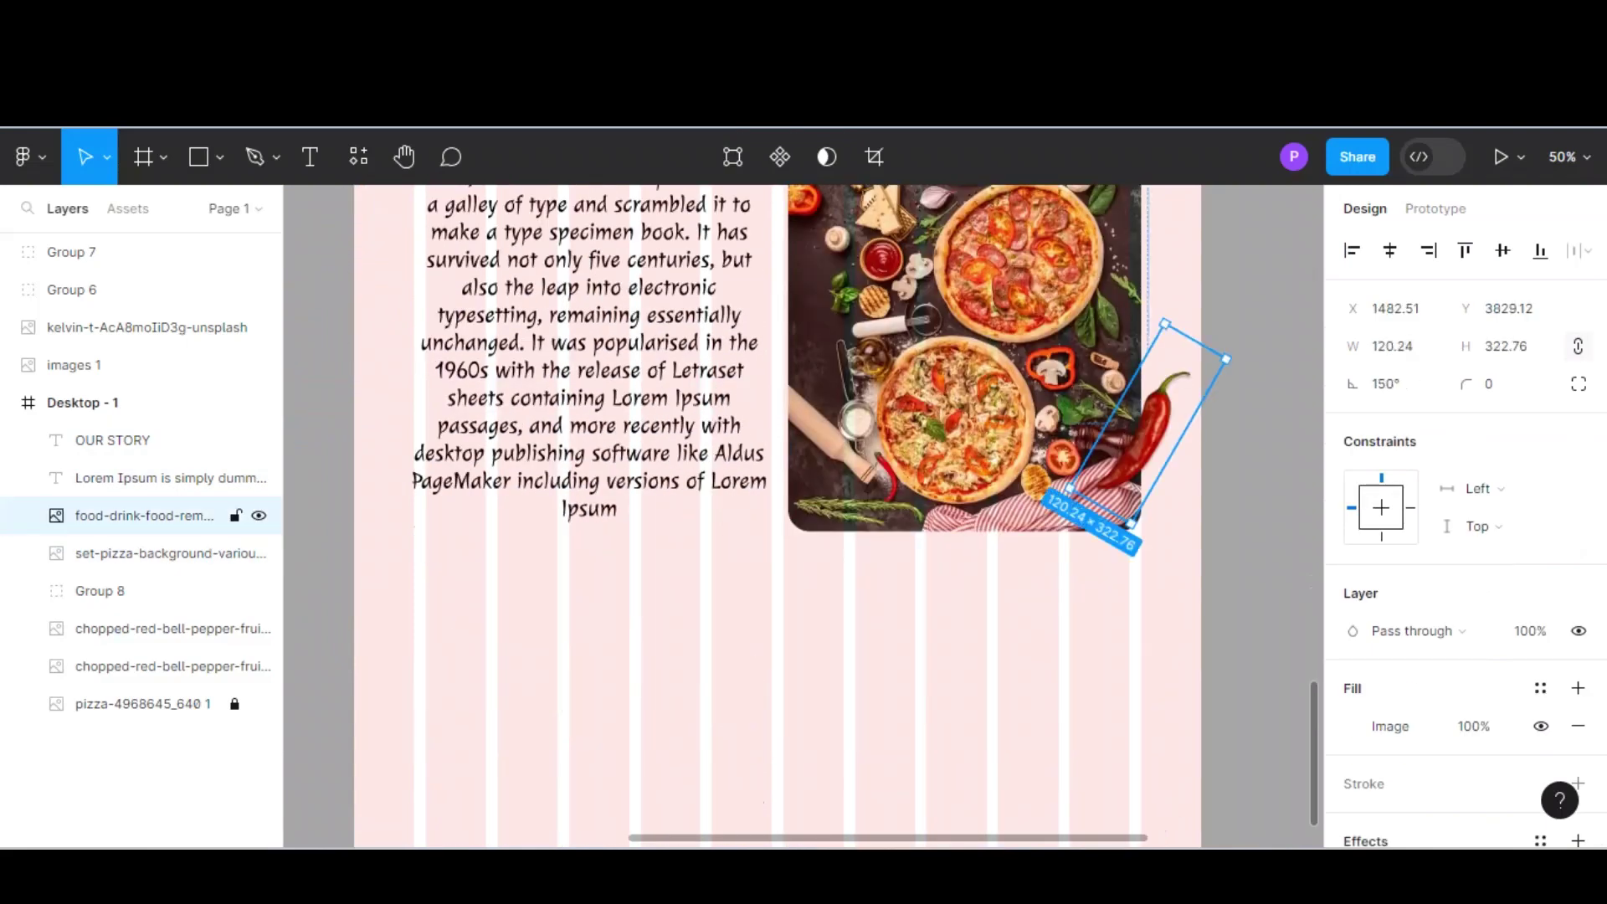
{"action": "scroll", "coordinate": [804, 503], "scroll_direction": "down", "scroll_amount": 5}
{"action": "key", "text": "t"}
{"action": "left_click", "coordinate": [503, 586]}
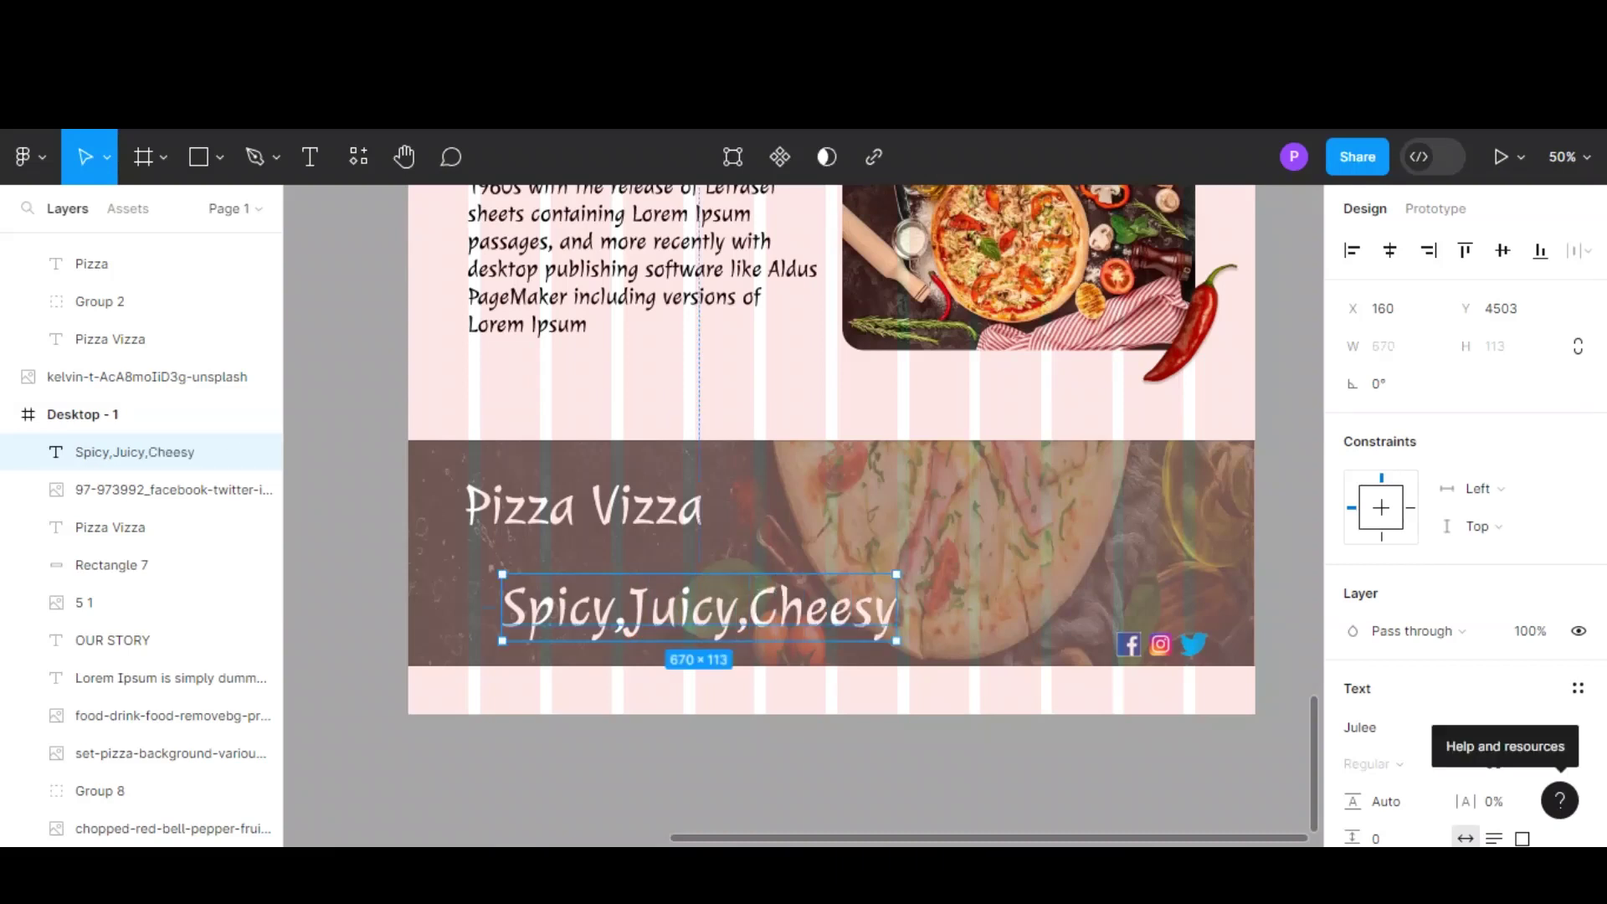
- Set the footer tagline to font size 32 and move it up beneath the Pizza Vizza title
{"action": "left_click", "coordinate": [1499, 764]}
{"action": "left_click", "coordinate": [1519, 623]}
{"action": "left_click", "coordinate": [112, 565]}
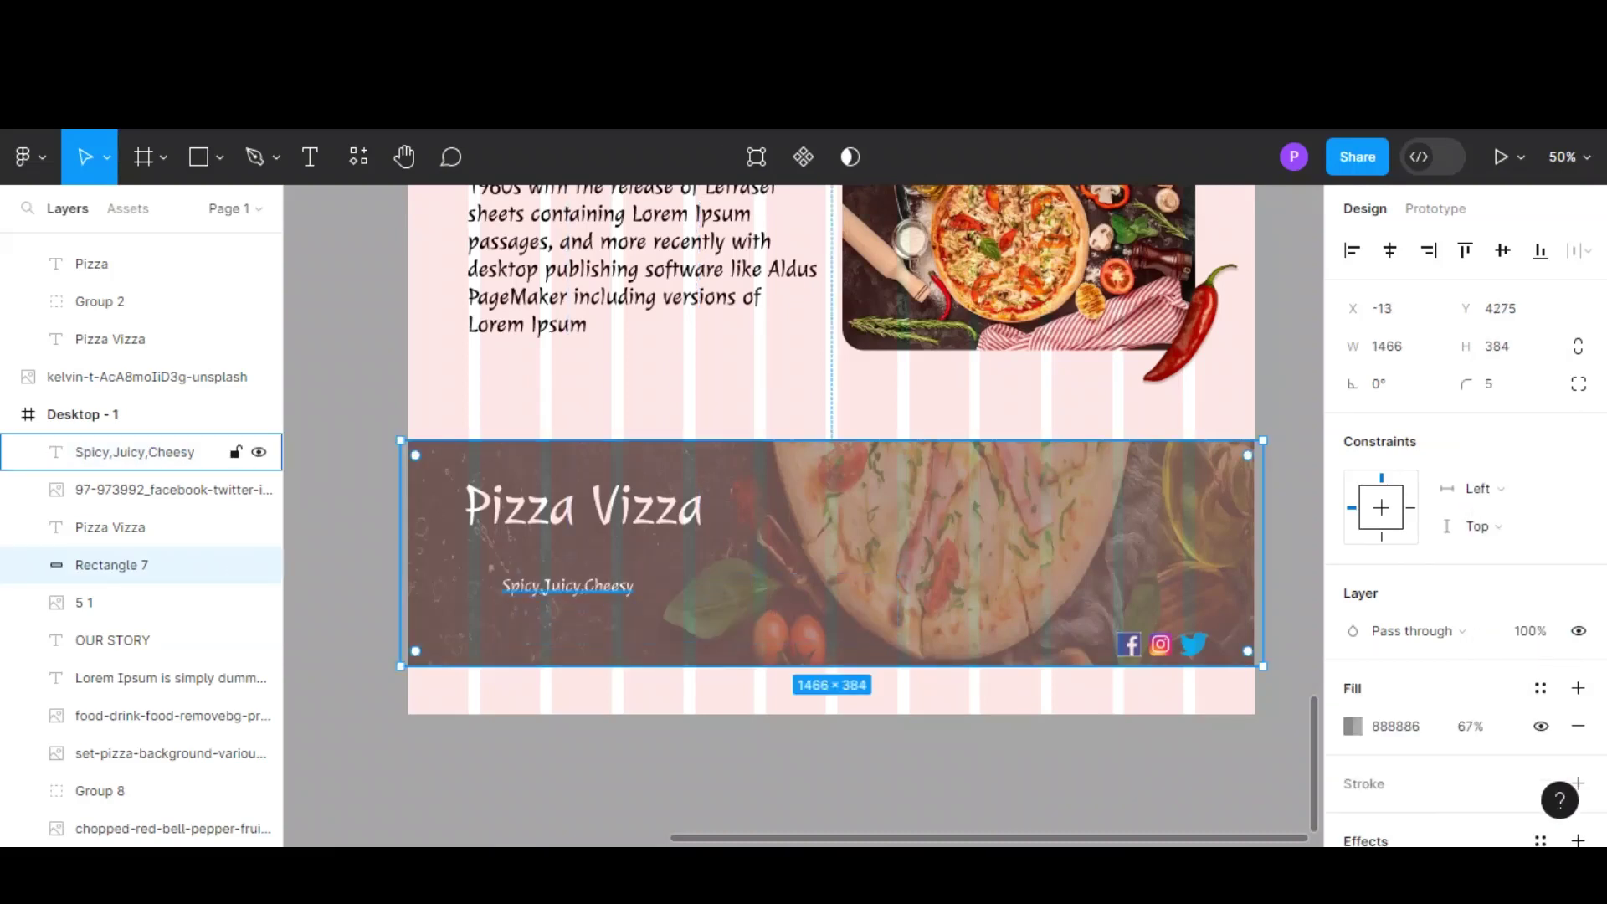
{"action": "left_click_drag", "start_coordinate": [567, 586], "coordinate": [576, 550]}
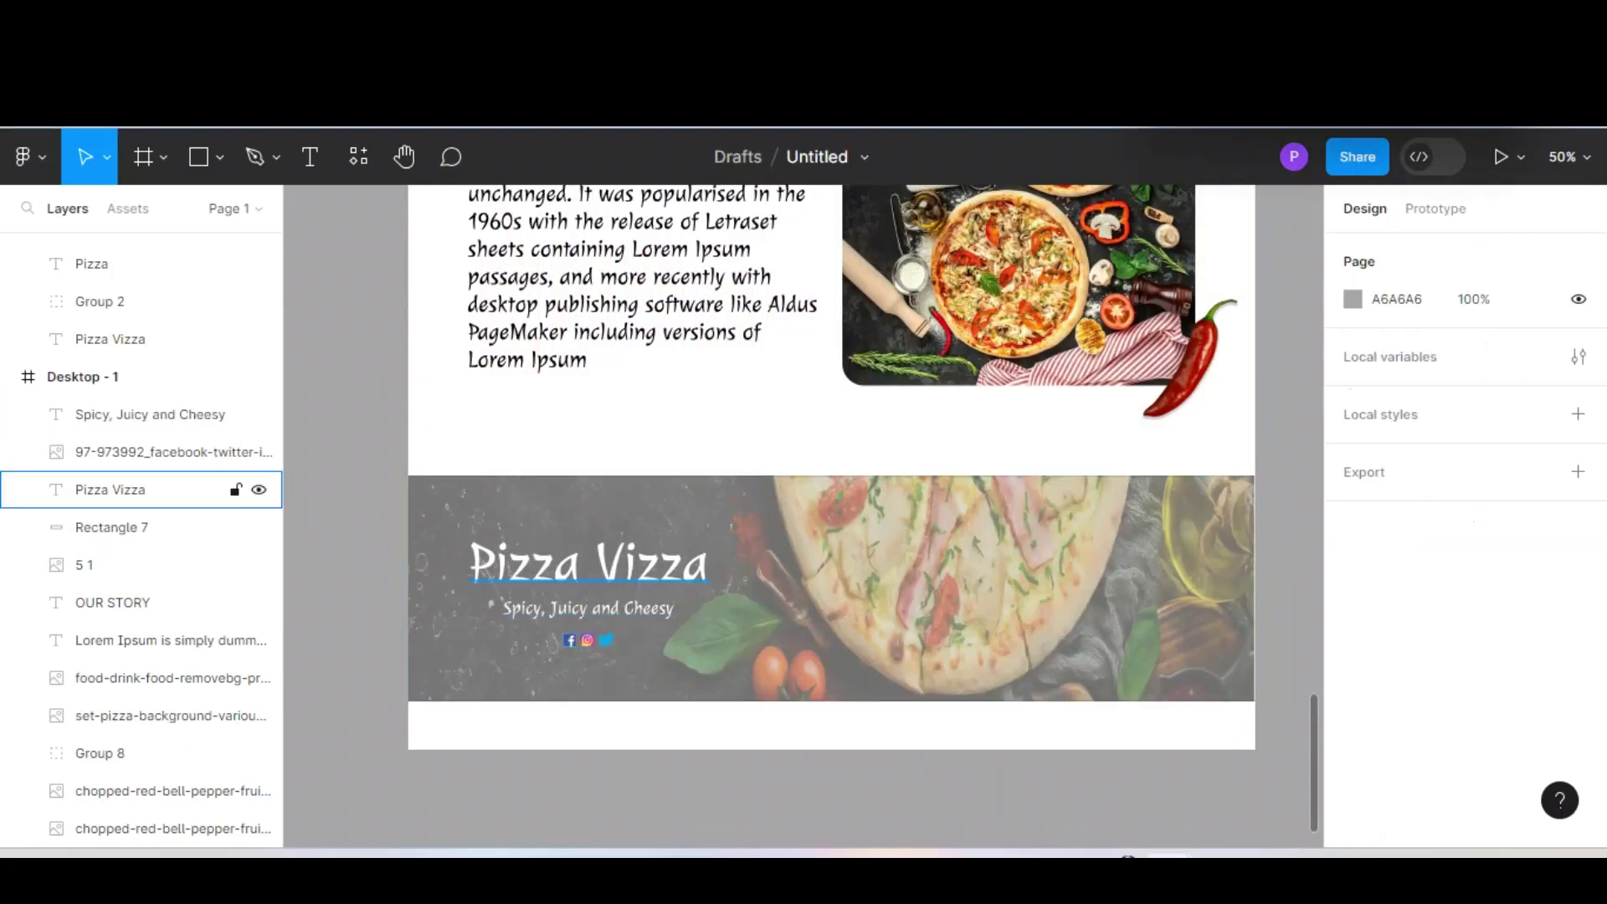
{"action": "key", "text": "Escape"}
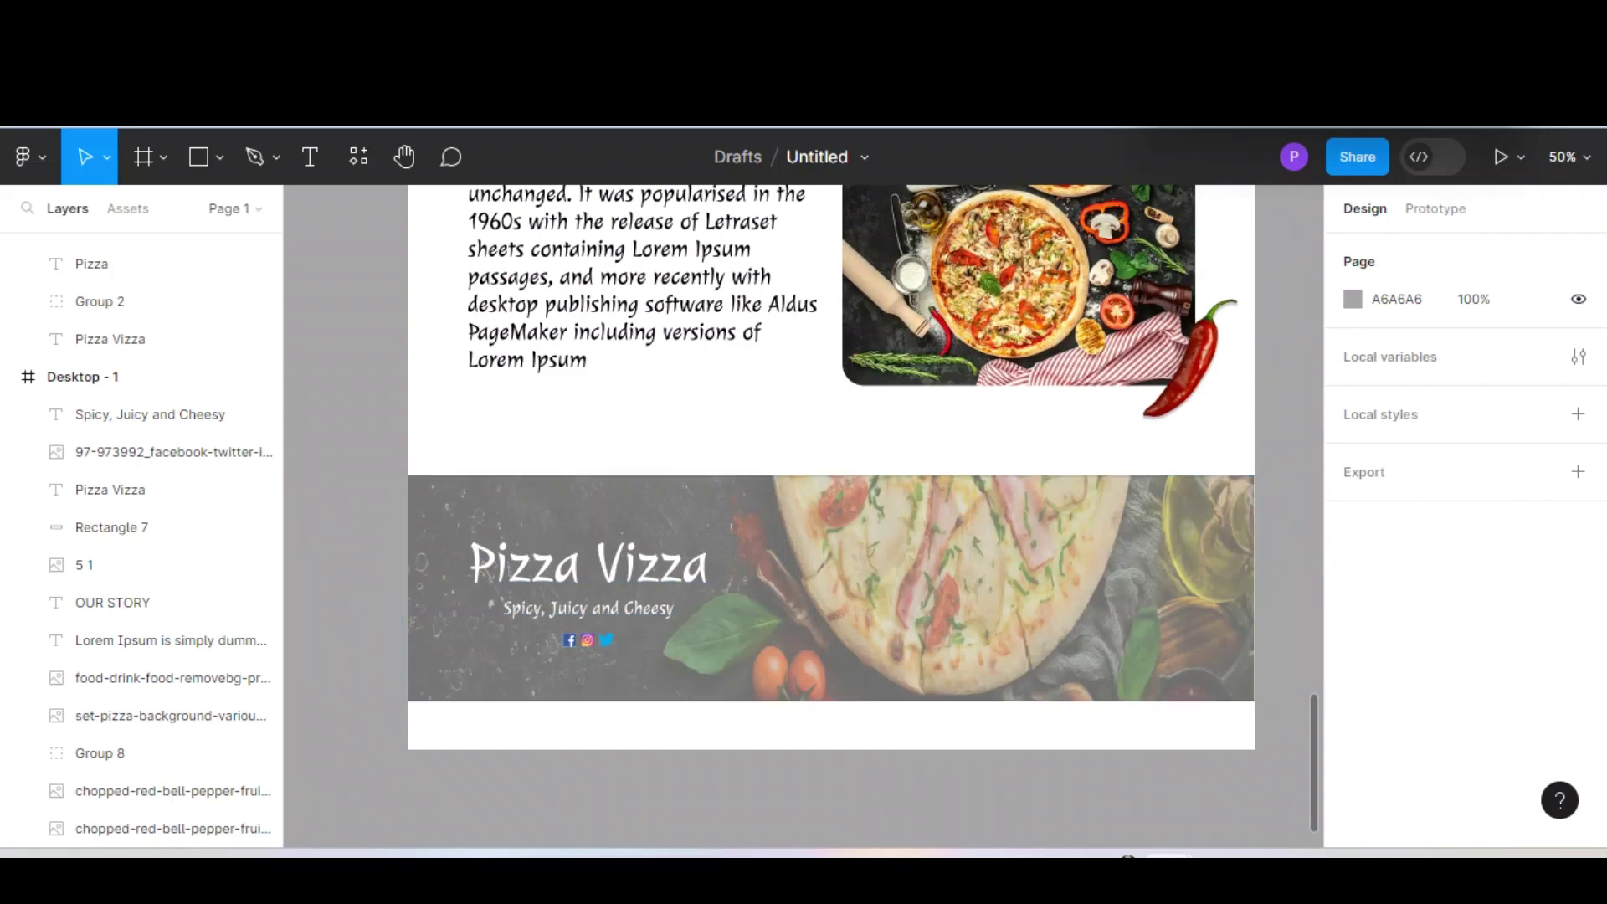
{"action": "scroll", "coordinate": [831, 515], "scroll_direction": "up", "scroll_amount": 1}
{"action": "scroll", "coordinate": [831, 515], "scroll_direction": "up", "scroll_amount": 4}
{"action": "scroll", "coordinate": [832, 516], "scroll_direction": "up", "scroll_amount": 4}
{"action": "scroll", "coordinate": [831, 516], "scroll_direction": "up", "scroll_amount": 4}
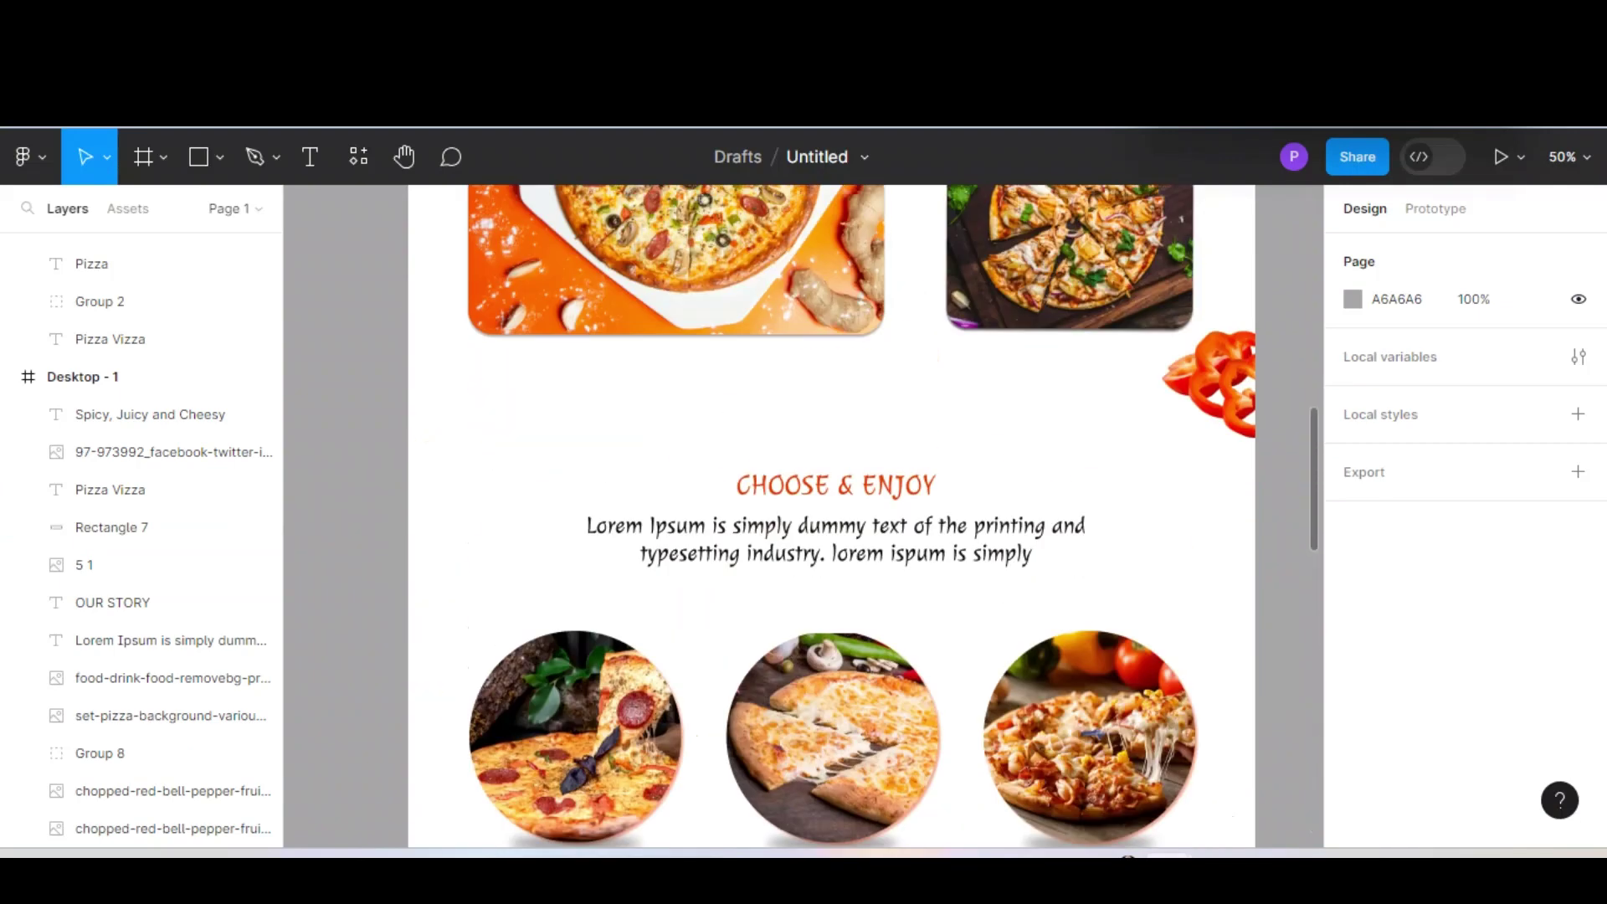
{"action": "scroll", "coordinate": [831, 515], "scroll_direction": "up", "scroll_amount": 3}
{"action": "scroll", "coordinate": [831, 516], "scroll_direction": "up", "scroll_amount": 3}
{"action": "scroll", "coordinate": [831, 516], "scroll_direction": "up", "scroll_amount": 3}
{"action": "scroll", "coordinate": [831, 516], "scroll_direction": "up", "scroll_amount": 2}
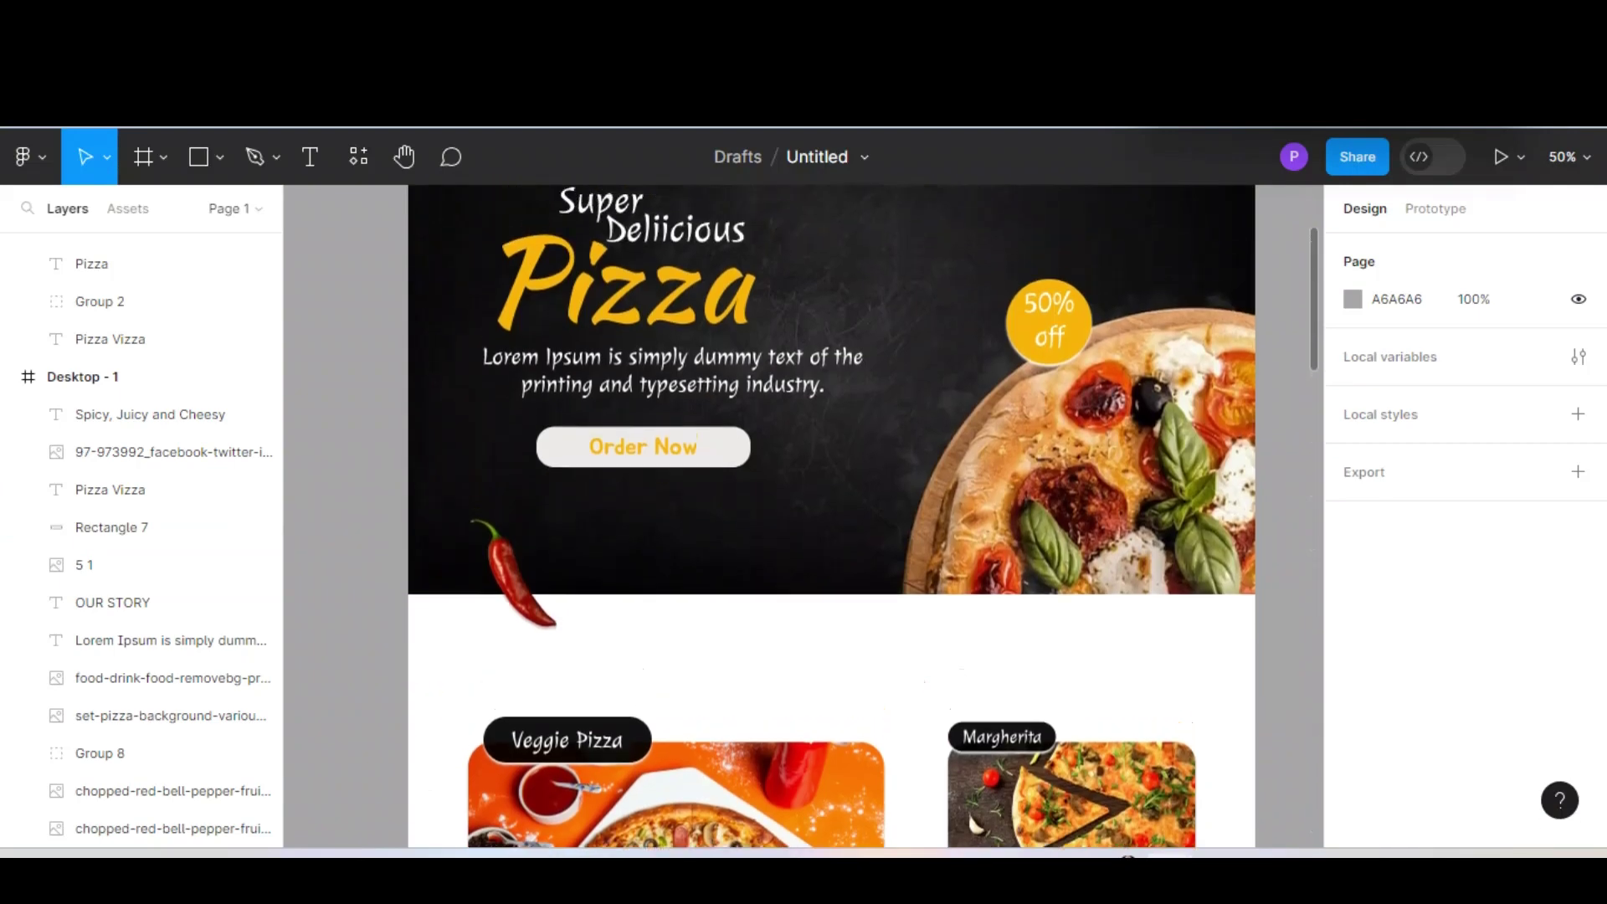
{"action": "scroll", "coordinate": [831, 516], "scroll_direction": "up", "scroll_amount": 3}
{"action": "scroll", "coordinate": [831, 515], "scroll_direction": "up", "scroll_amount": 3}
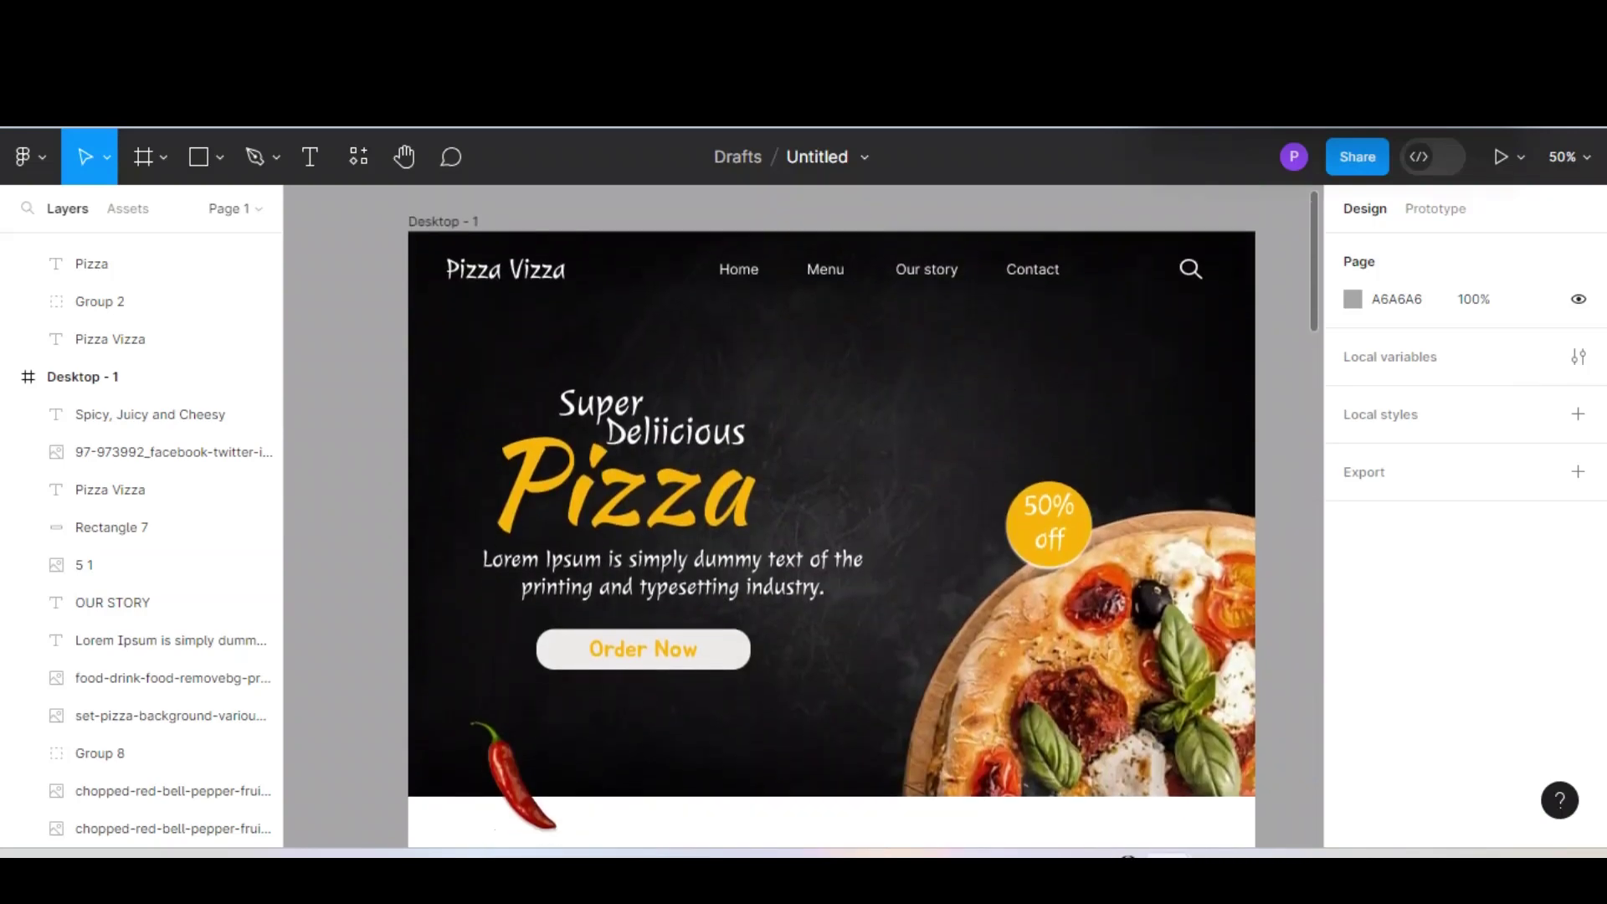
{"action": "key", "text": "minus"}
{"action": "scroll", "coordinate": [817, 515], "scroll_direction": "down", "scroll_amount": 5}
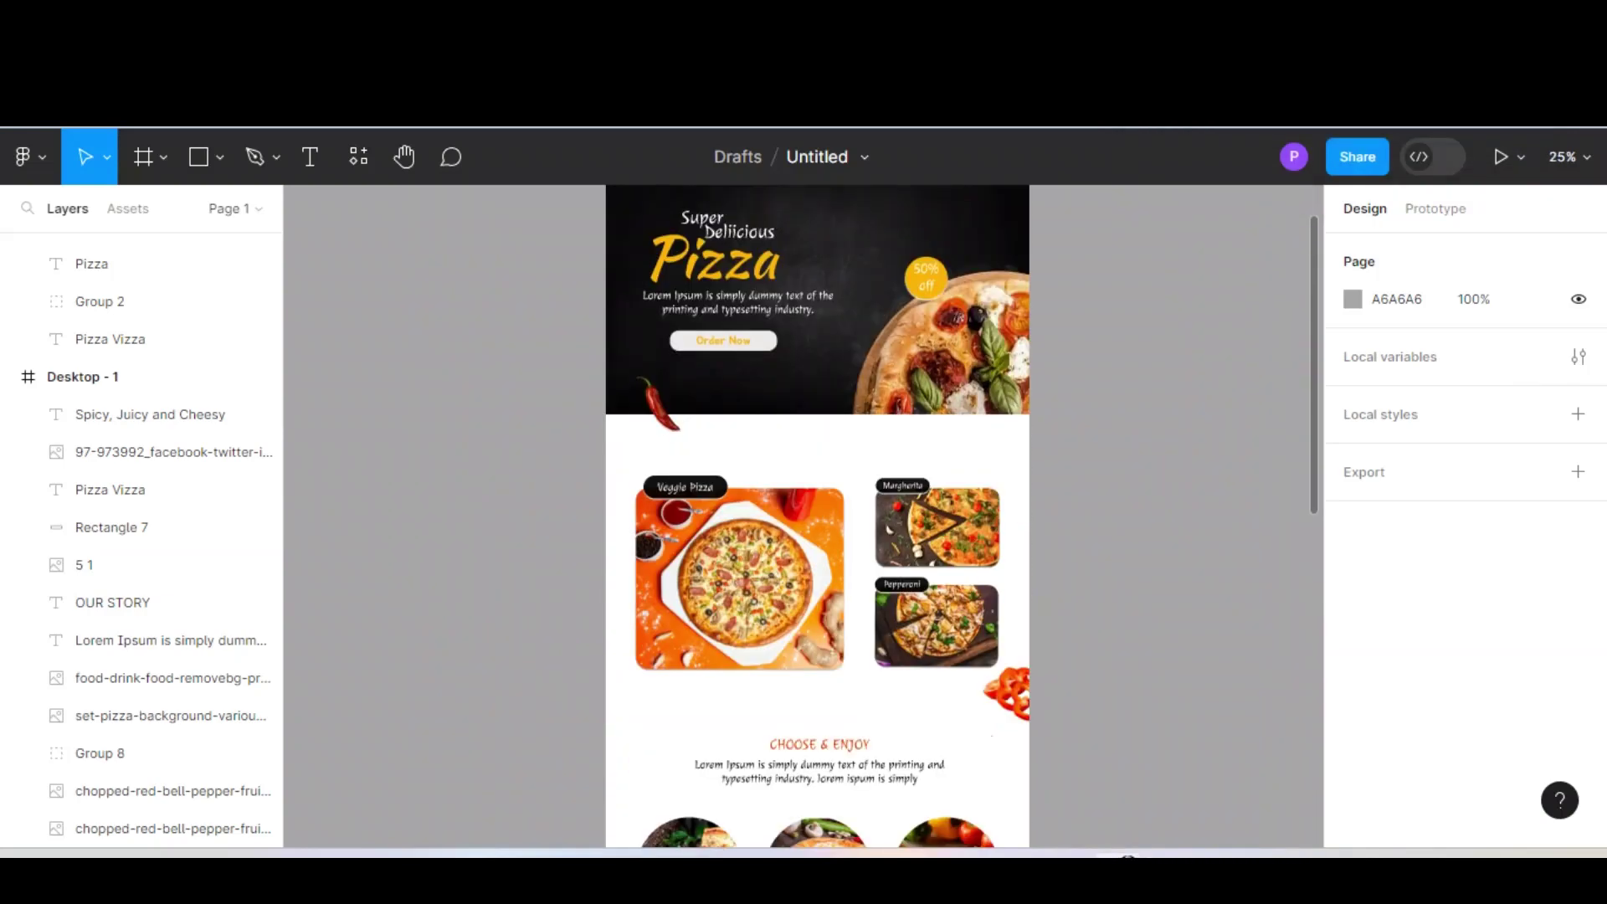
{"action": "scroll", "coordinate": [817, 516], "scroll_direction": "down", "scroll_amount": 5}
{"action": "scroll", "coordinate": [817, 515], "scroll_direction": "down", "scroll_amount": 4}
{"action": "scroll", "coordinate": [817, 515], "scroll_direction": "down", "scroll_amount": 1}
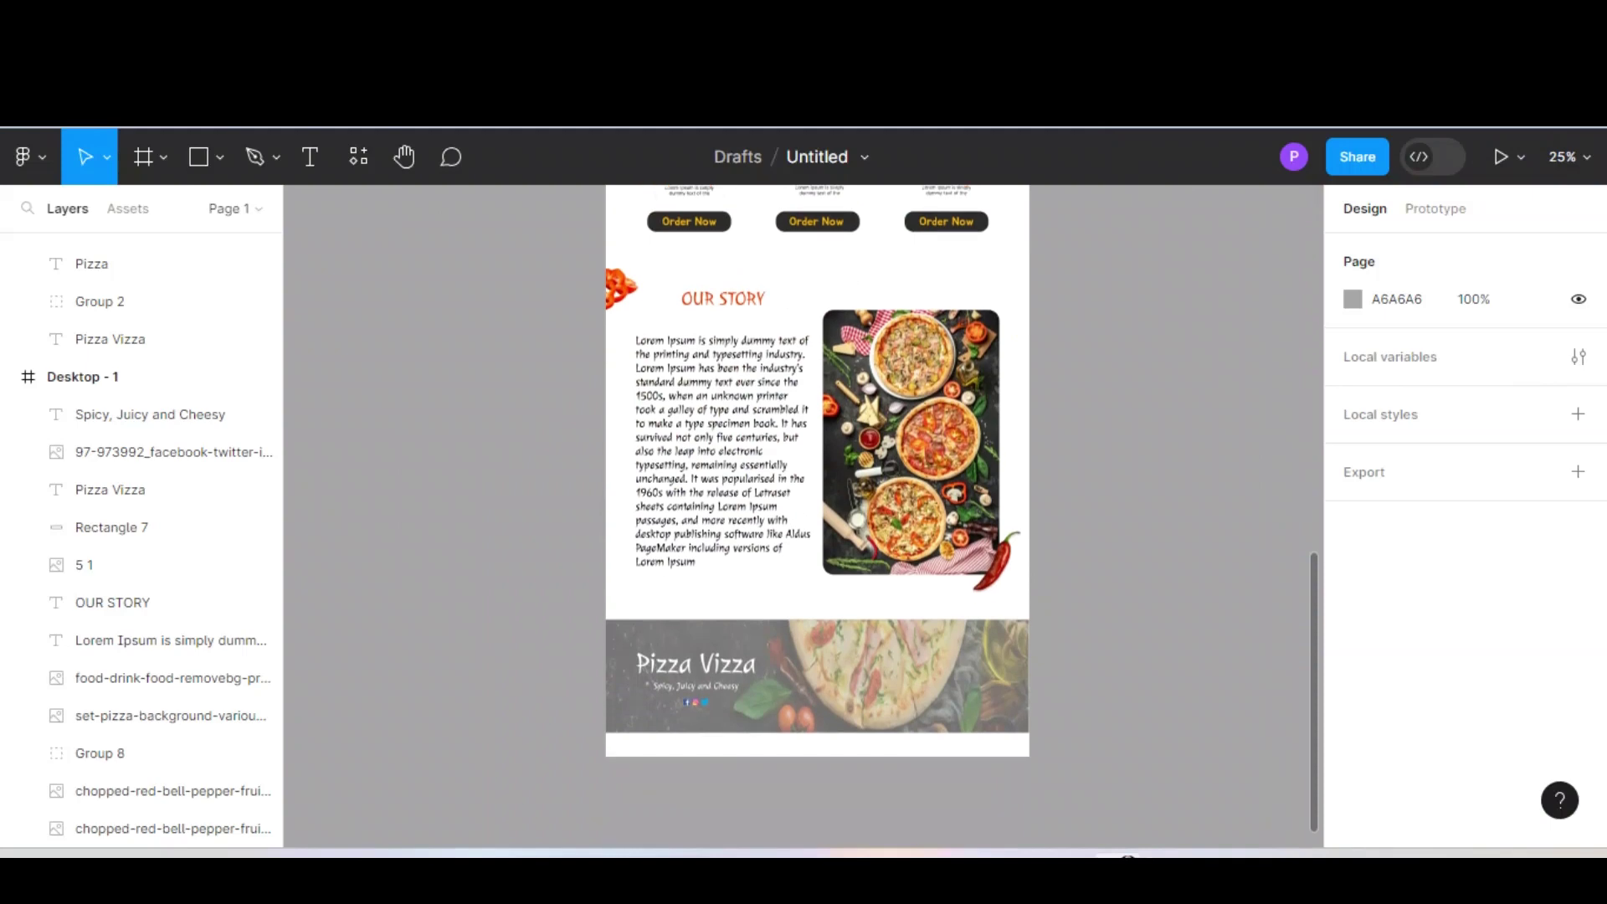
{"action": "scroll", "coordinate": [817, 516], "scroll_direction": "up", "scroll_amount": 8}
{"action": "scroll", "coordinate": [817, 516], "scroll_direction": "up", "scroll_amount": 3}
{"action": "key", "text": "plus"}
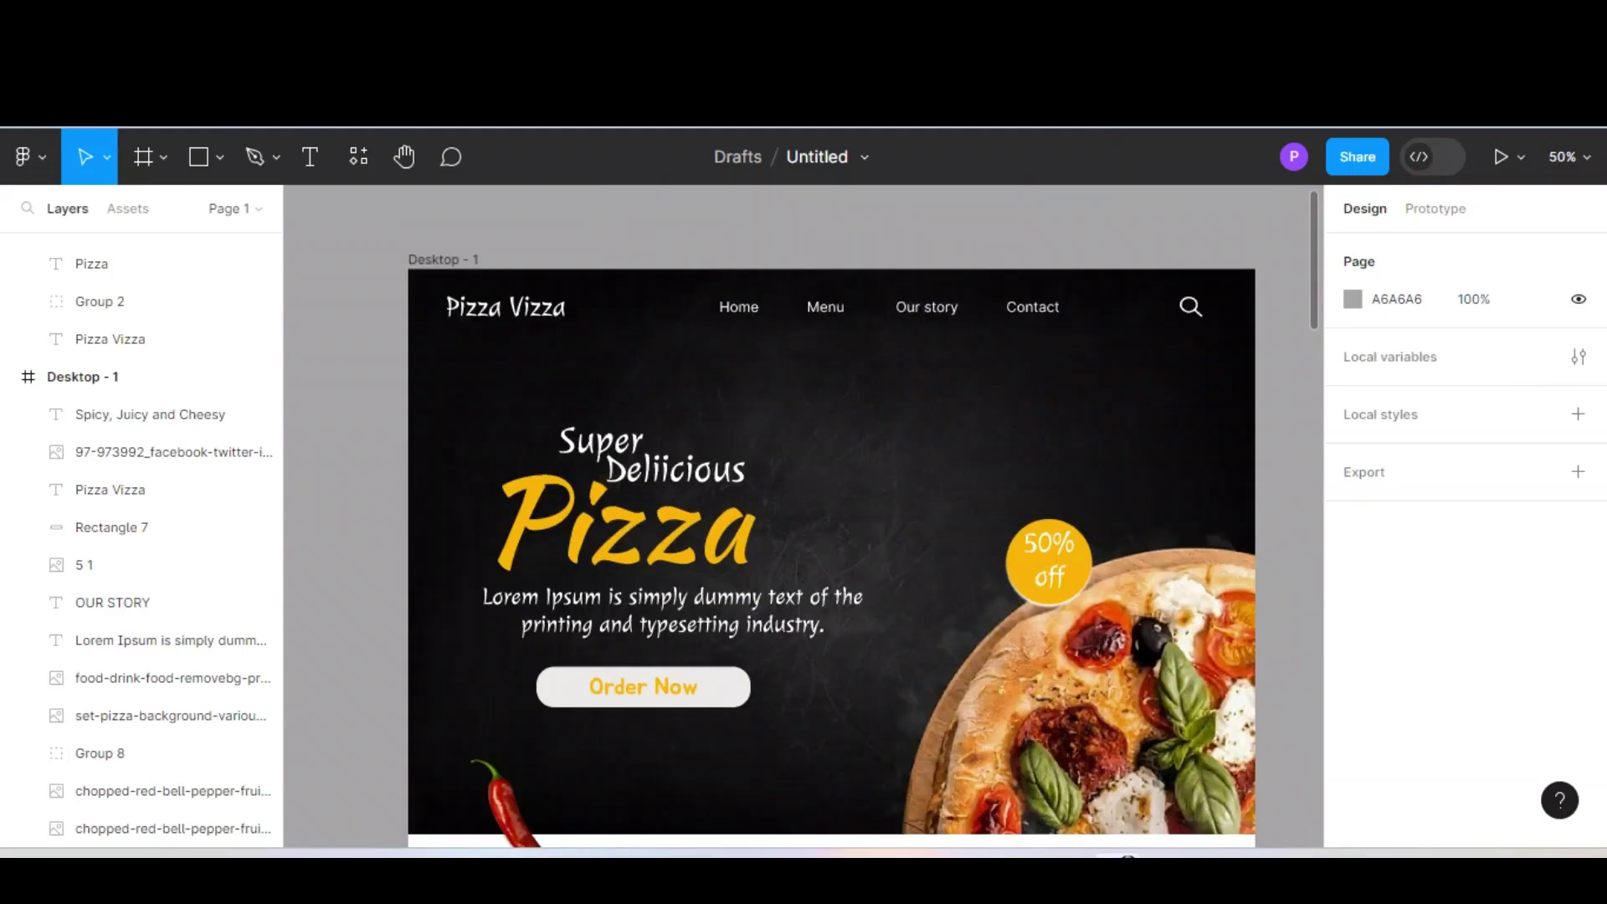
{"action": "scroll", "coordinate": [831, 516], "scroll_direction": "down", "scroll_amount": 5}
{"action": "scroll", "coordinate": [831, 516], "scroll_direction": "down", "scroll_amount": 2}
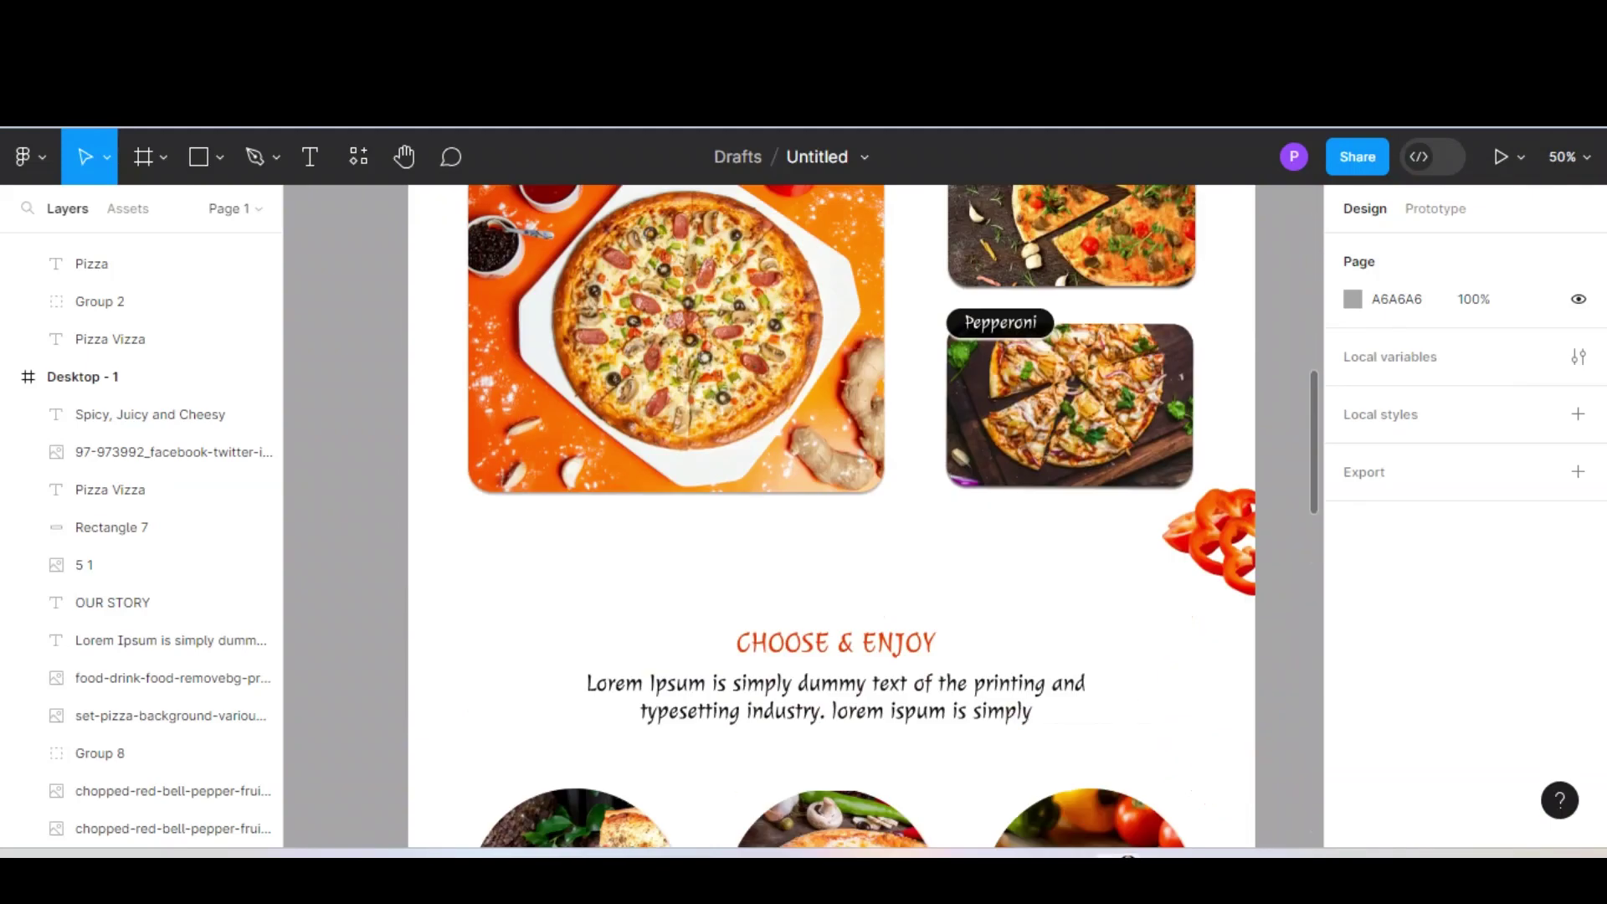
{"action": "scroll", "coordinate": [831, 516], "scroll_direction": "down", "scroll_amount": 3}
{"action": "scroll", "coordinate": [831, 516], "scroll_direction": "down", "scroll_amount": 5}
{"action": "scroll", "coordinate": [832, 516], "scroll_direction": "down", "scroll_amount": 5}
{"action": "scroll", "coordinate": [831, 515], "scroll_direction": "down", "scroll_amount": 2}
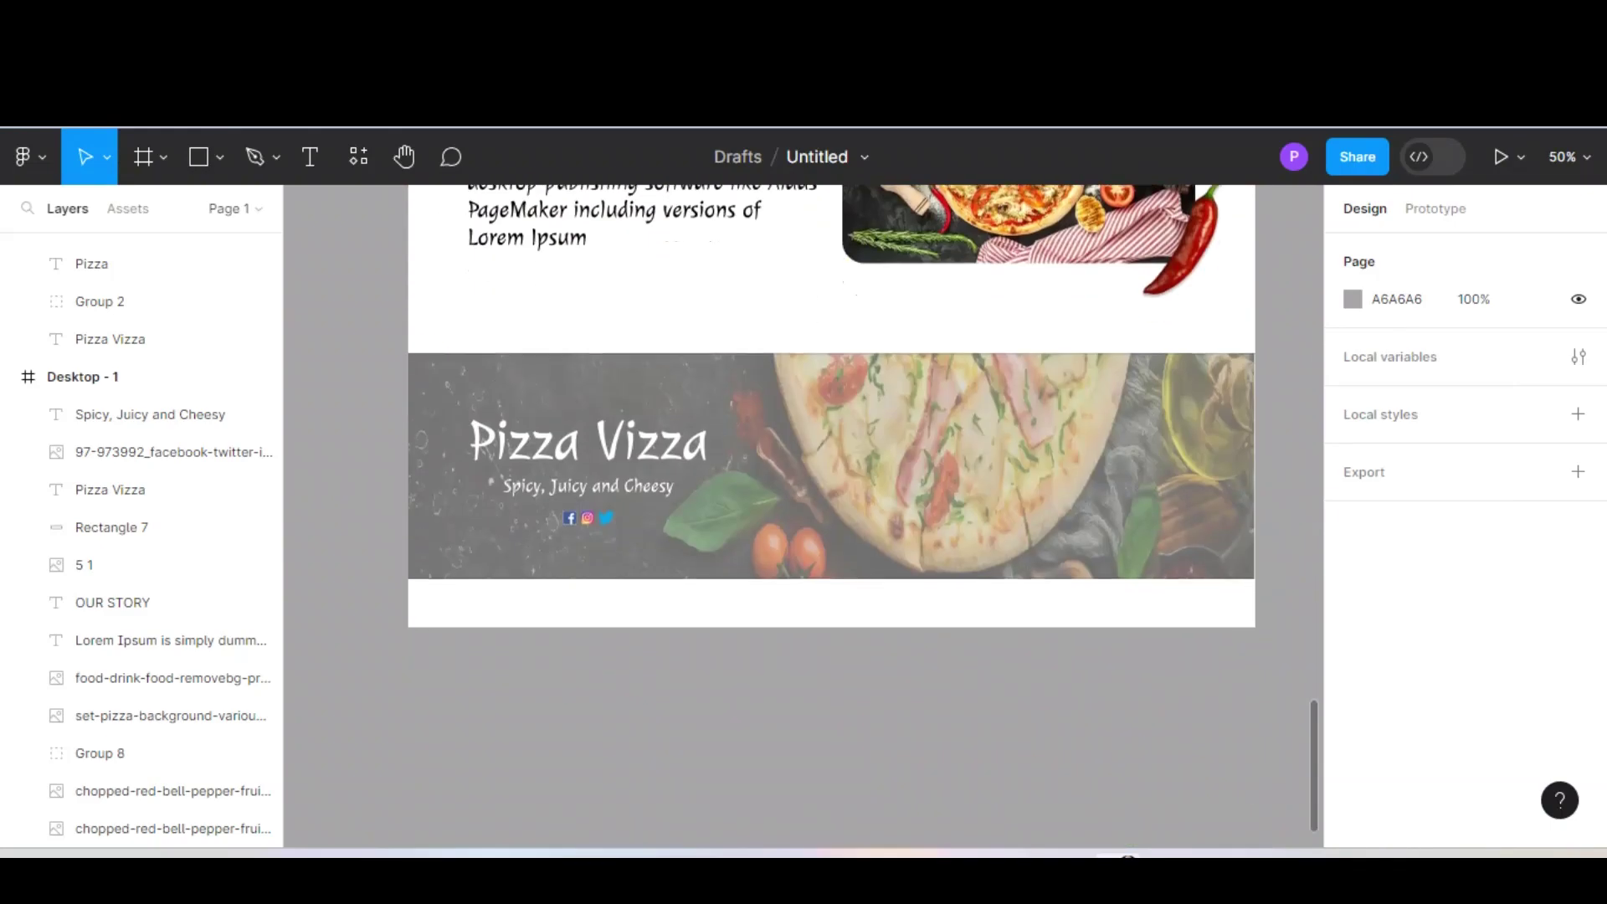
{"action": "scroll", "coordinate": [832, 516], "scroll_direction": "up", "scroll_amount": 1}
{"action": "scroll", "coordinate": [831, 515], "scroll_direction": "up", "scroll_amount": 8}
{"action": "scroll", "coordinate": [831, 516], "scroll_direction": "up", "scroll_amount": 5}
{"action": "scroll", "coordinate": [831, 515], "scroll_direction": "up", "scroll_amount": 4}
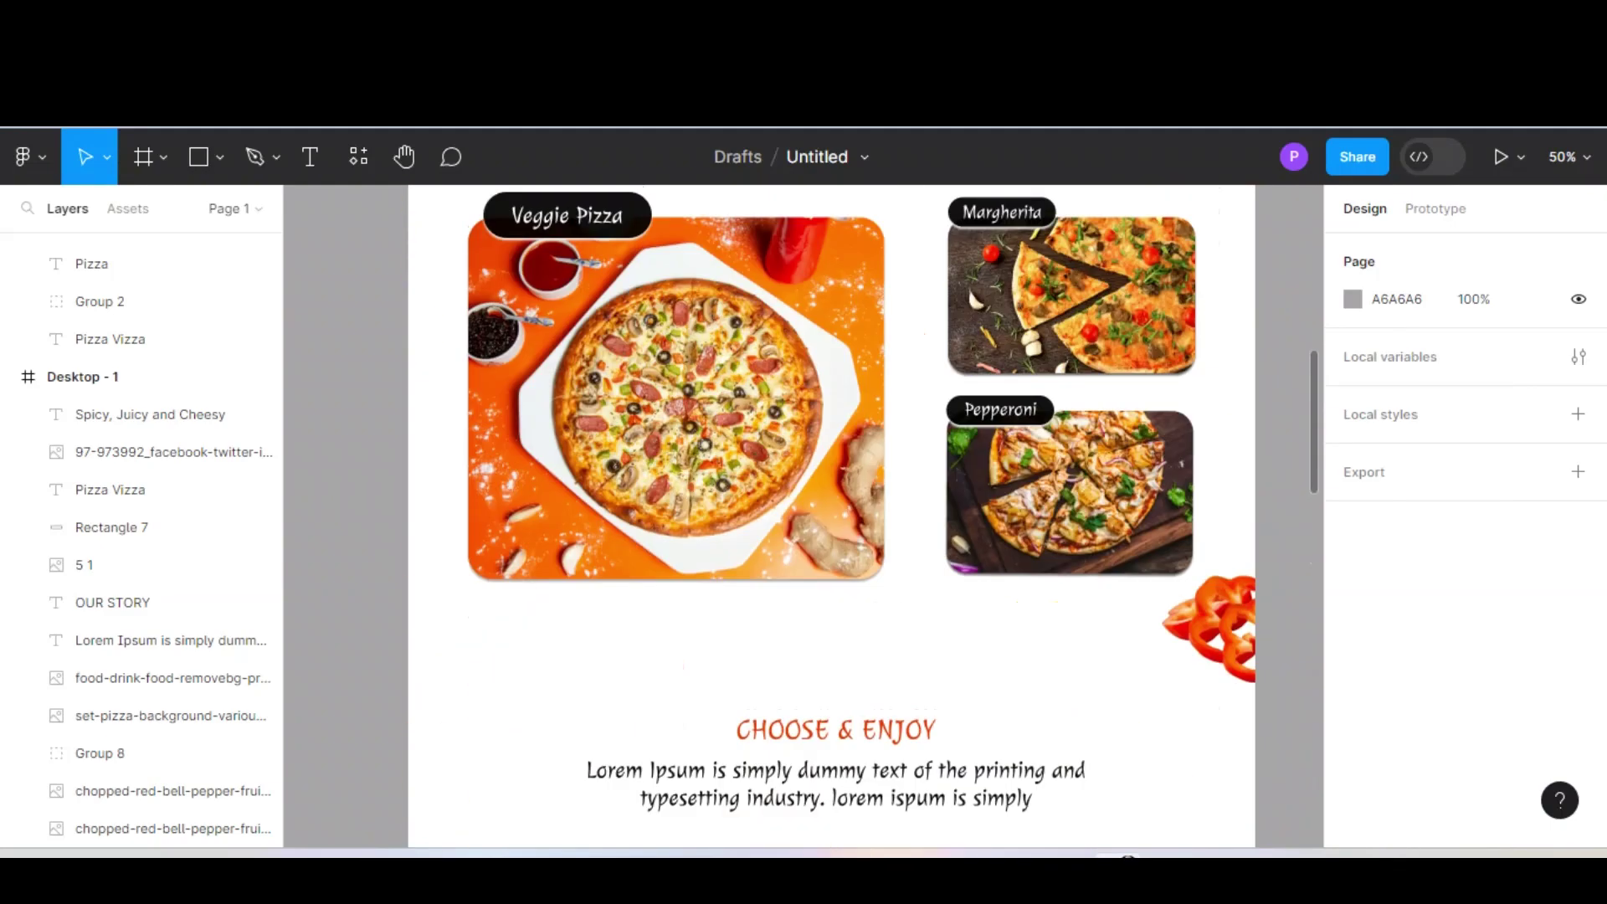
{"action": "scroll", "coordinate": [831, 516], "scroll_direction": "up", "scroll_amount": 6}
{"action": "scroll", "coordinate": [831, 516], "scroll_direction": "up", "scroll_amount": 1}
{"action": "scroll", "coordinate": [831, 515], "scroll_direction": "up", "scroll_amount": 3}
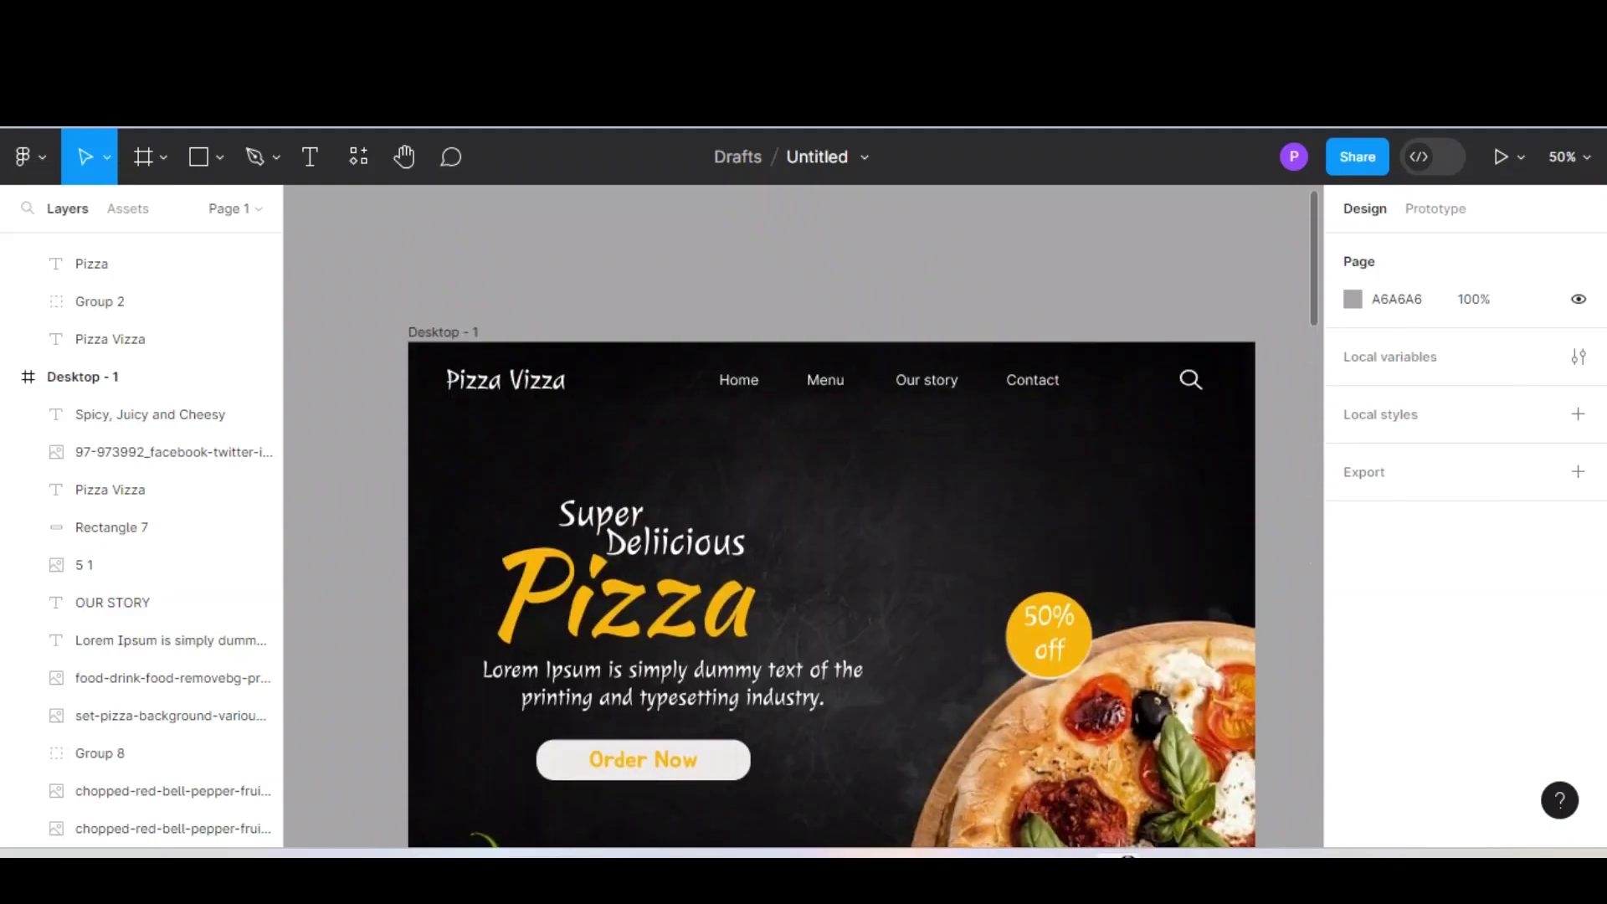
{"action": "scroll", "coordinate": [832, 515], "scroll_direction": "down", "scroll_amount": 1}
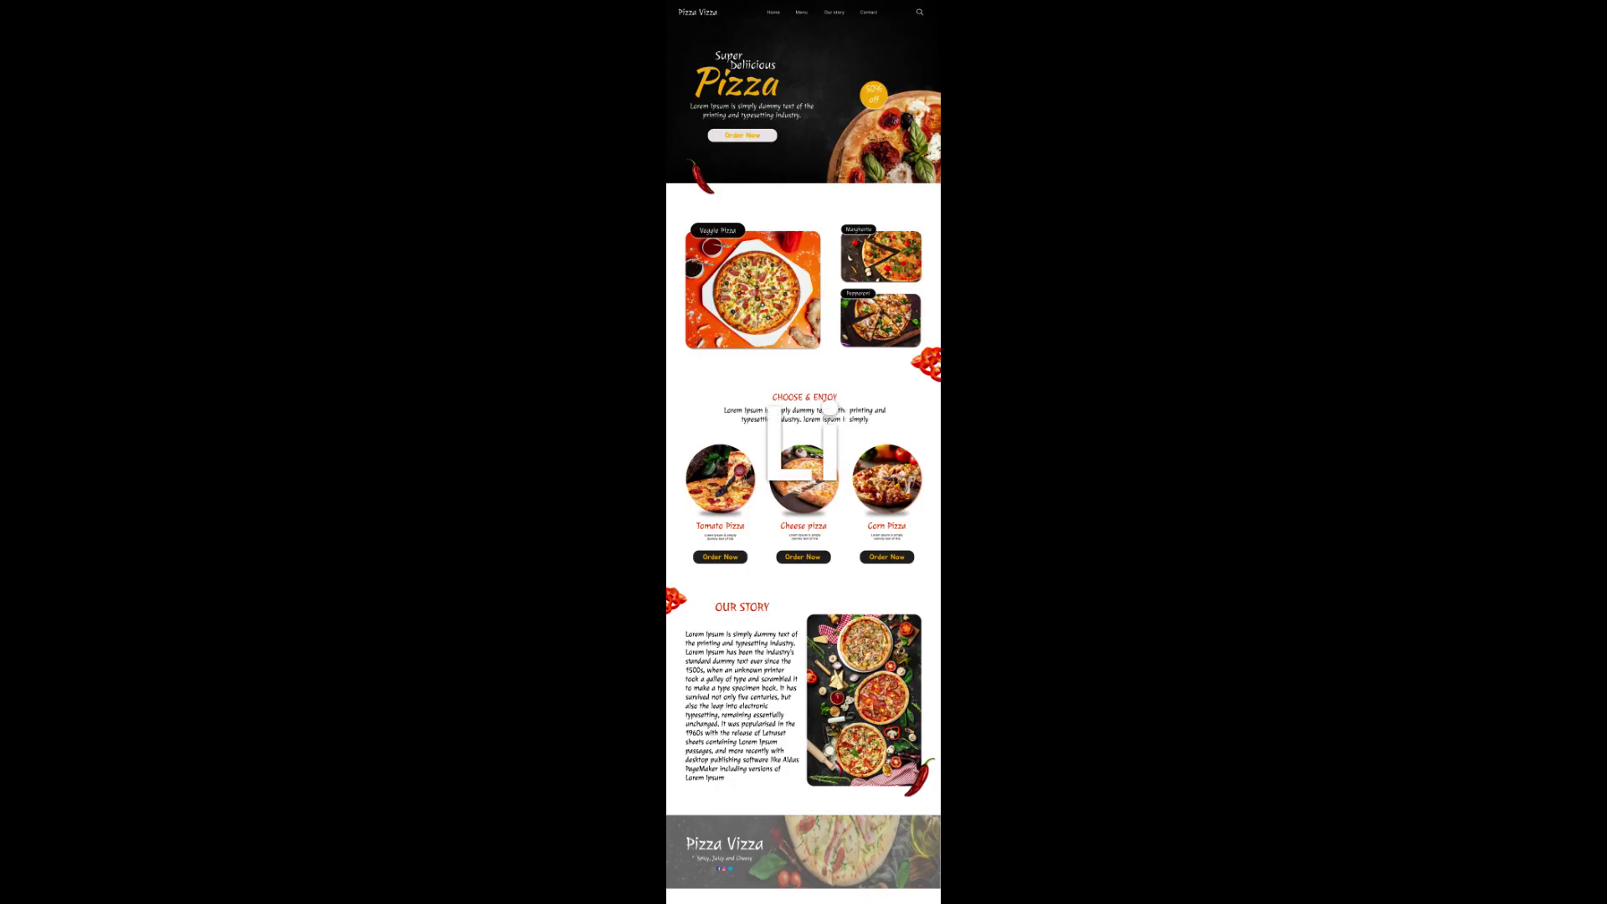